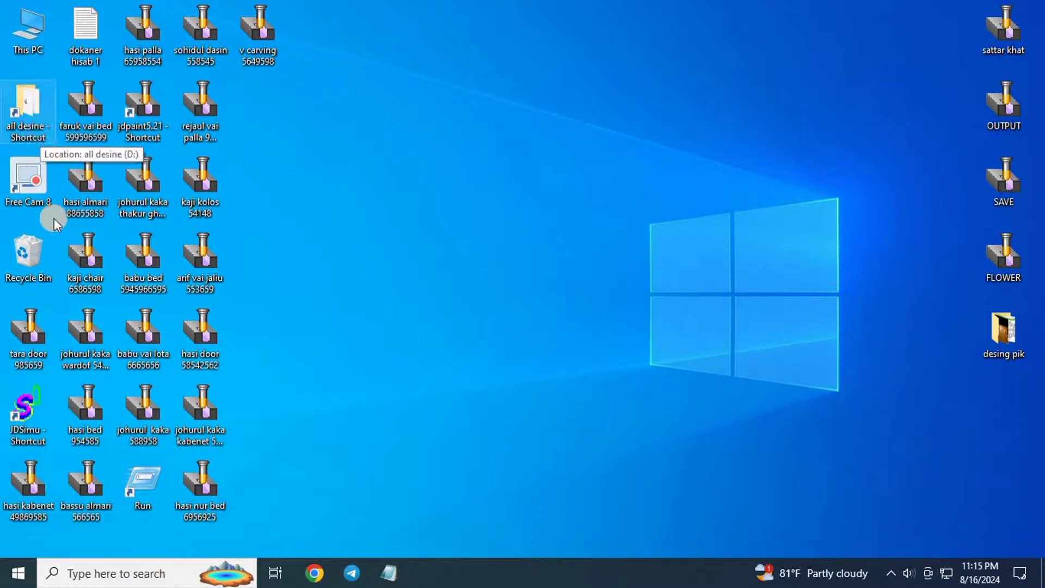
Launch JDPaint 5.21 with a new untitled drawing and maximize its window.
{"action": "double_click", "coordinate": [137, 121]}
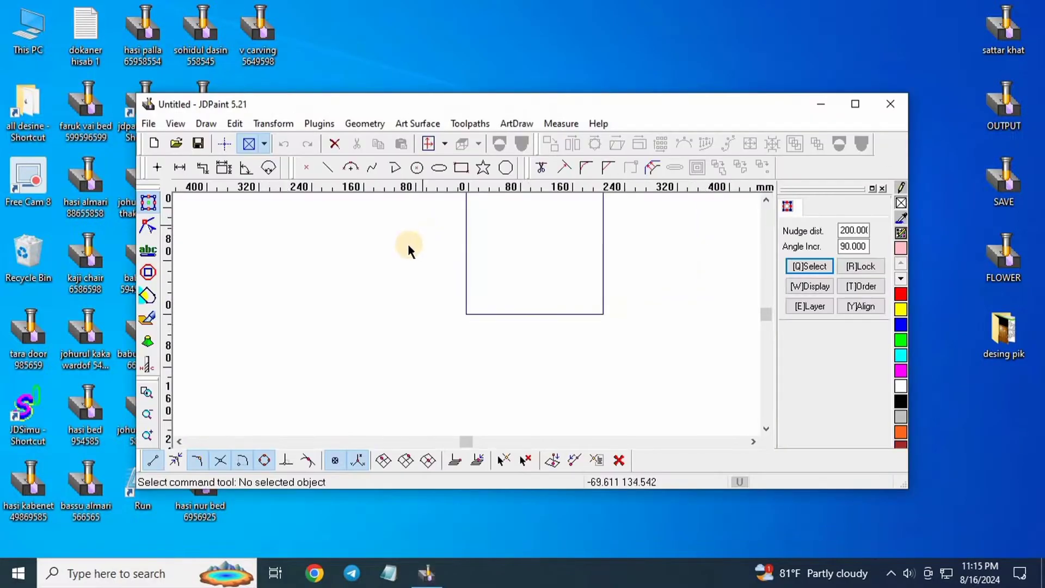
{"action": "left_click", "coordinate": [855, 104]}
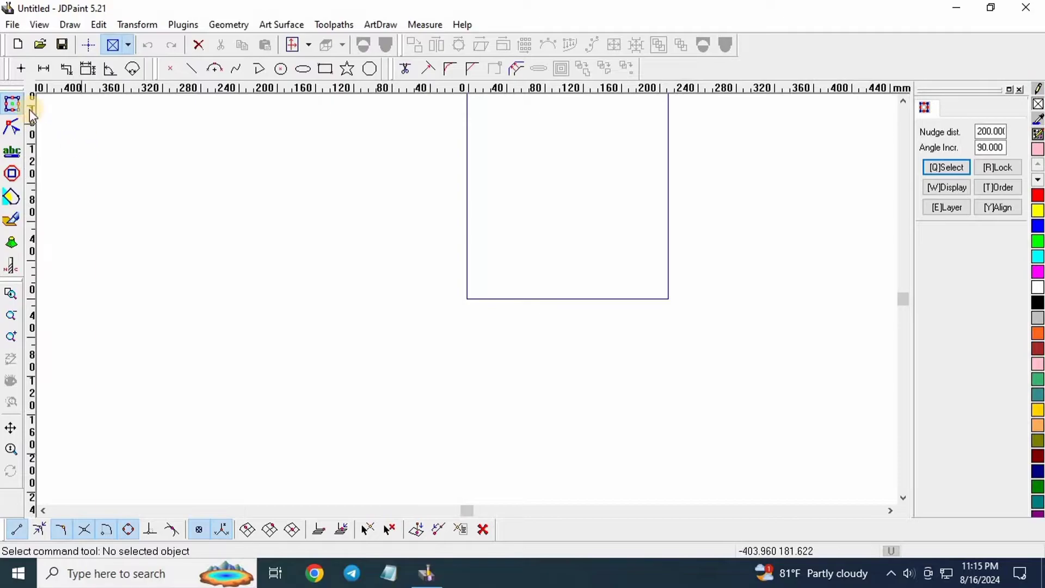
{"action": "scroll", "coordinate": [492, 270], "scroll_direction": "down", "scroll_amount": 4}
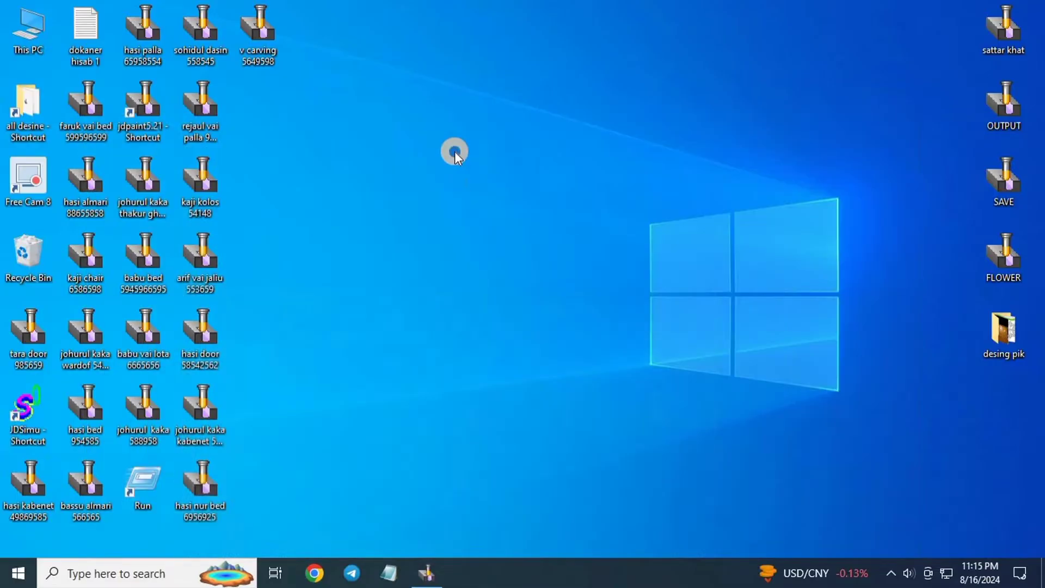
Refresh the desktop a few times, then open the all desine folder.
{"action": "right_click", "coordinate": [458, 130]}
{"action": "left_click", "coordinate": [506, 176]}
{"action": "right_click", "coordinate": [421, 140]}
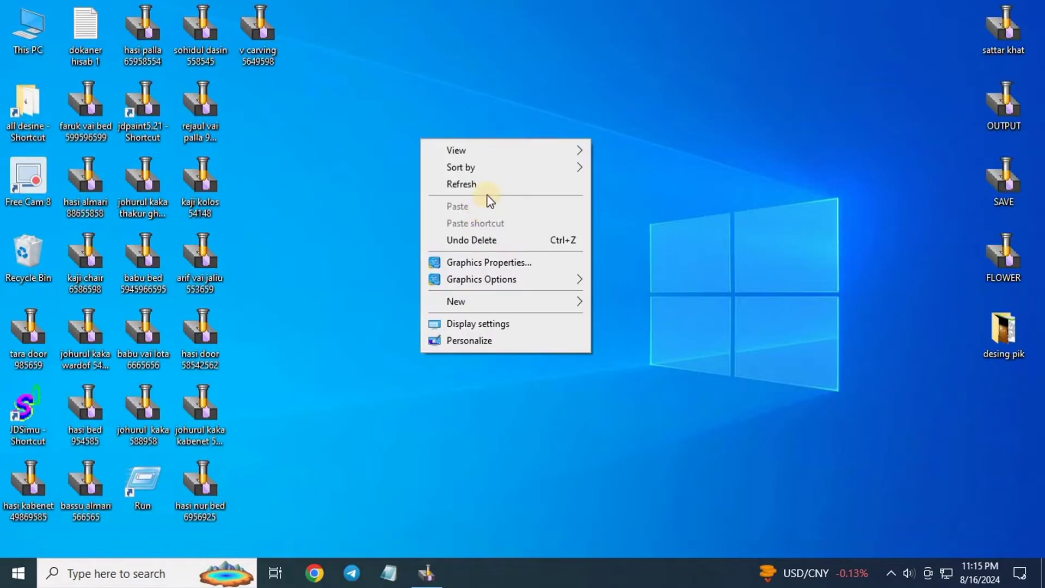
{"action": "left_click", "coordinate": [482, 184]}
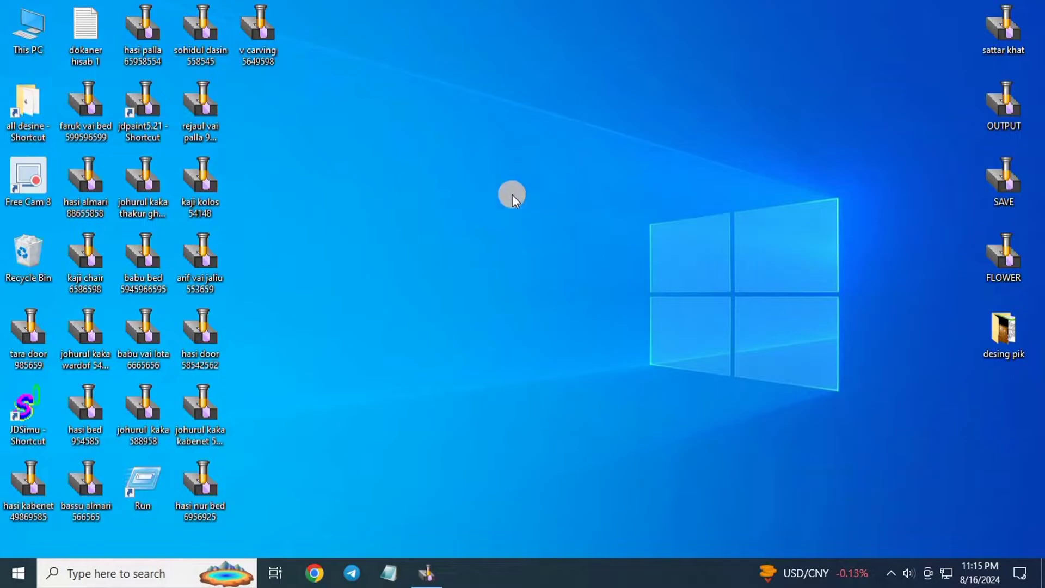
{"action": "right_click", "coordinate": [385, 153]}
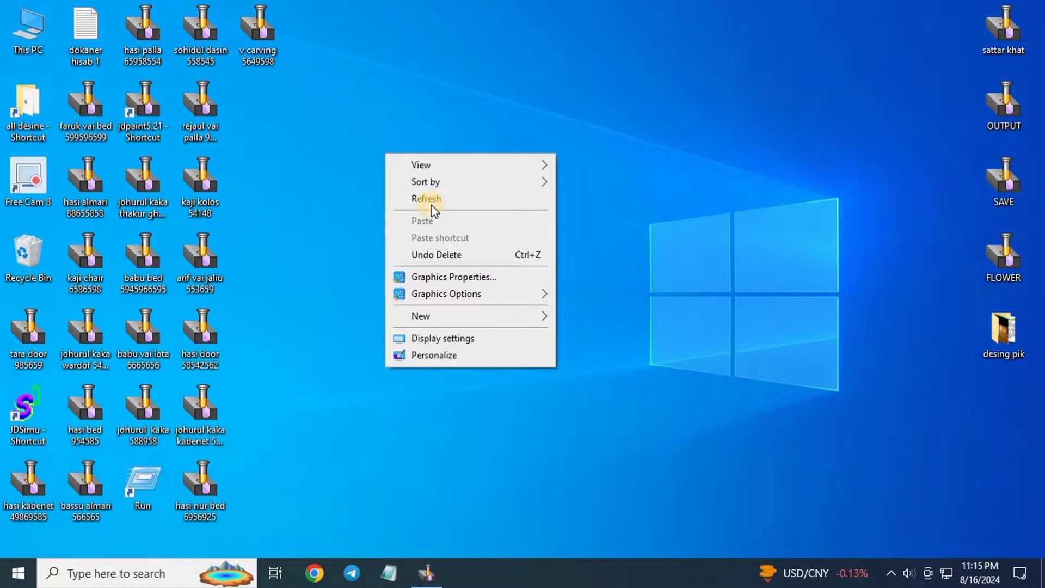
{"action": "left_click", "coordinate": [429, 201]}
{"action": "right_click", "coordinate": [430, 202]}
{"action": "left_click", "coordinate": [461, 246]}
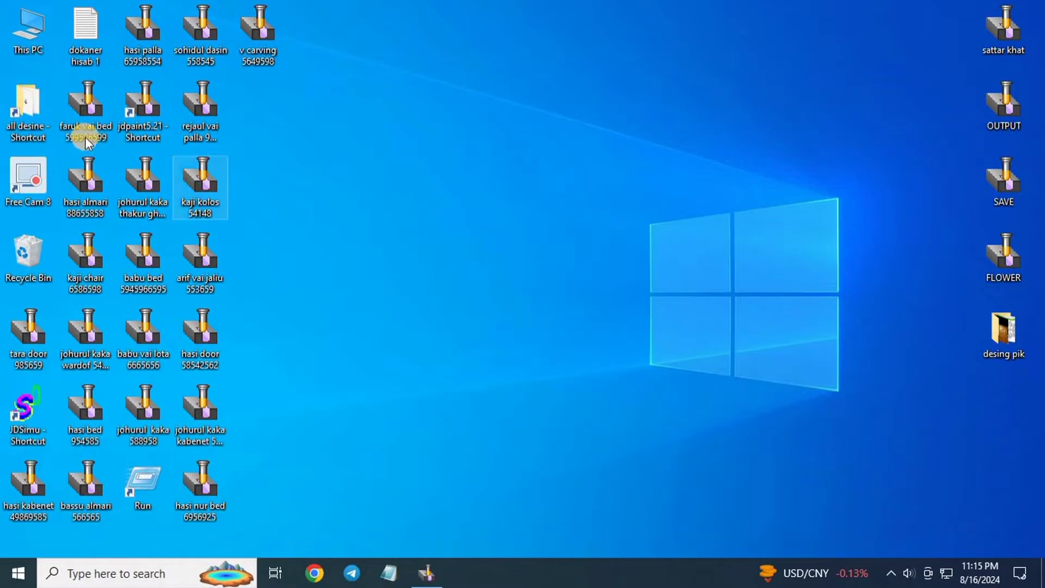
{"action": "double_click", "coordinate": [53, 139]}
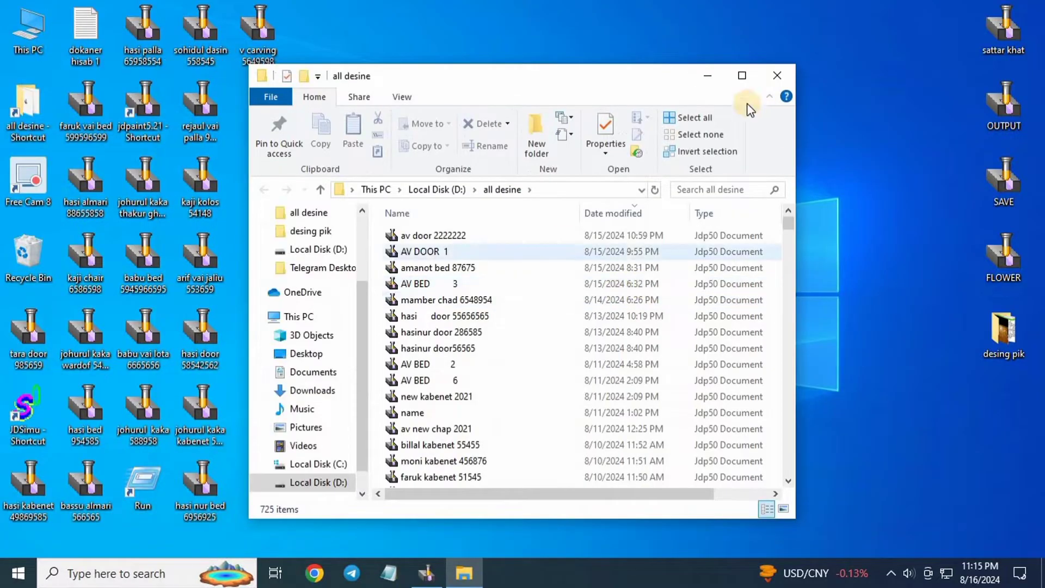
Search the maximized all desine folder for 'ch' and open the av new chap 2021 design.
{"action": "left_click", "coordinate": [742, 76]}
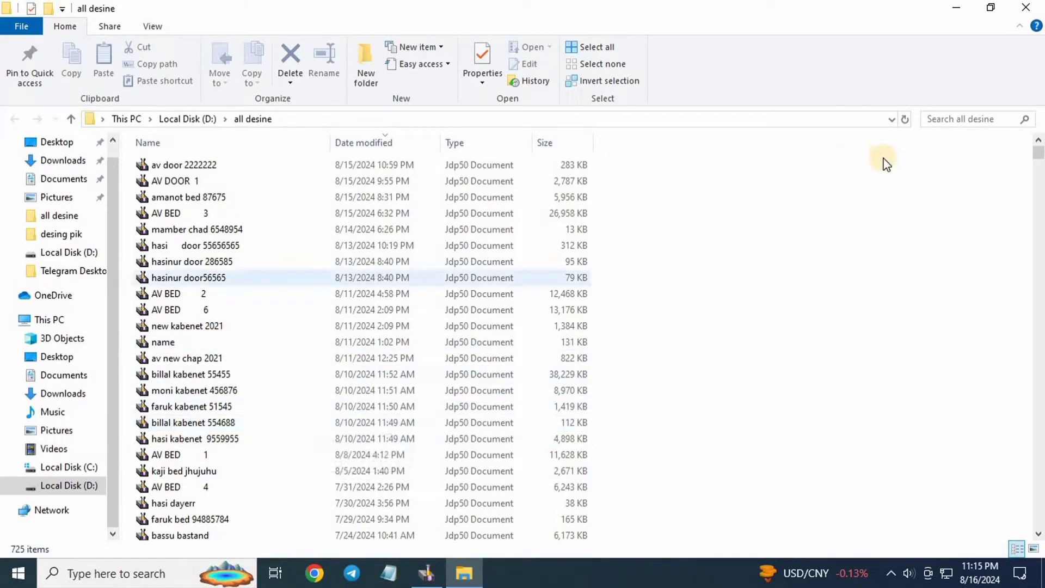
{"action": "left_click", "coordinate": [950, 119]}
{"action": "type", "text": "ch"}
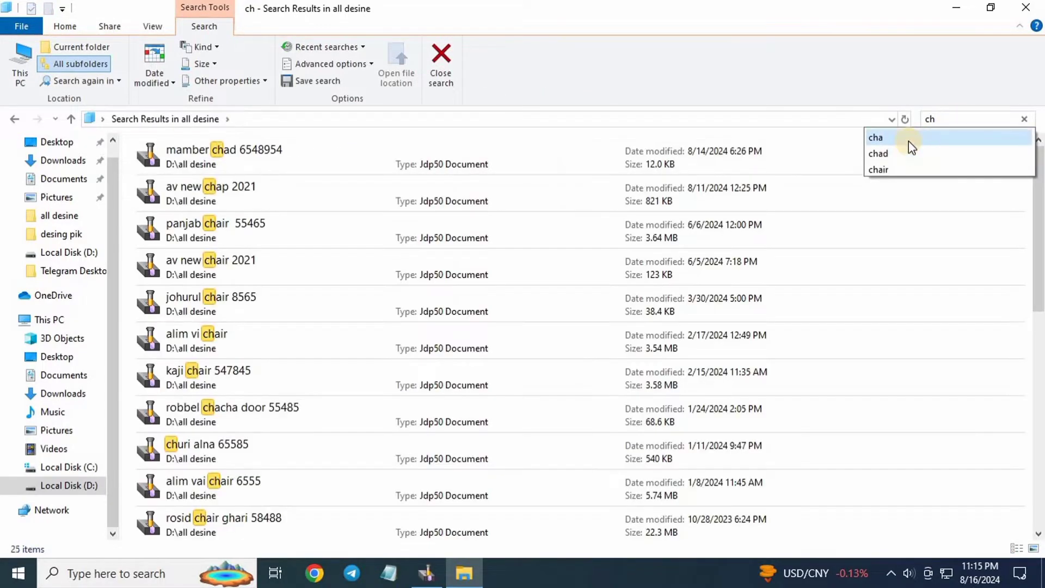
{"action": "double_click", "coordinate": [440, 187]}
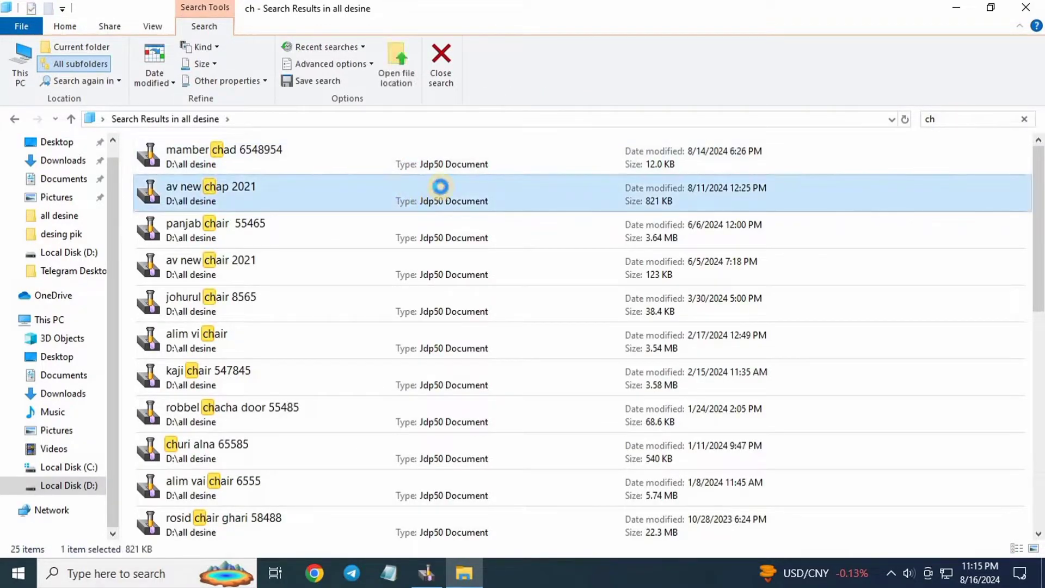
Box-select all 16 parts of the vine strip in av new chap 2021, copy them, and minimize the window.
{"action": "scroll", "coordinate": [653, 285], "scroll_direction": "up", "scroll_amount": 5}
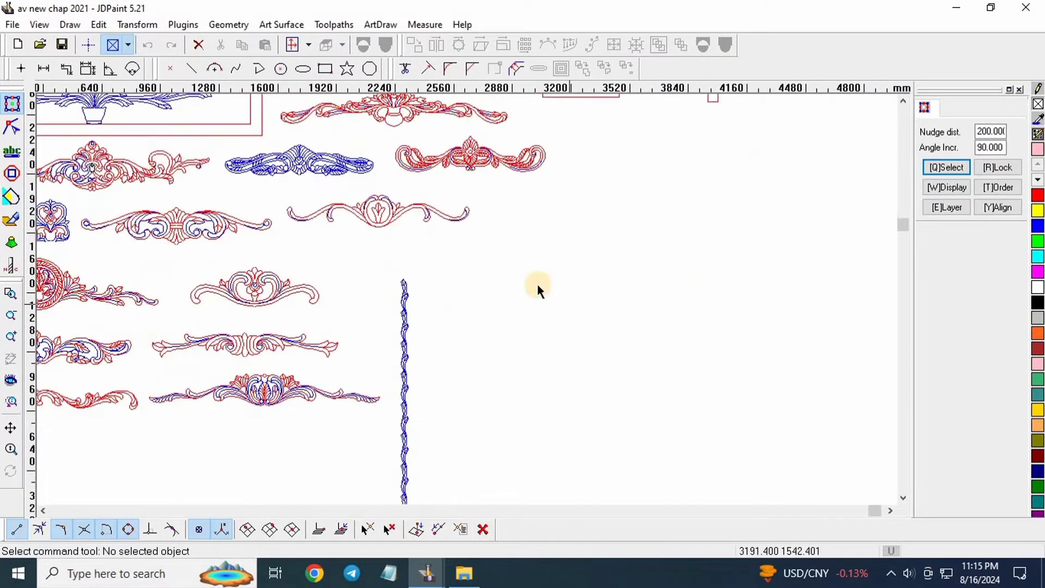
{"action": "scroll", "coordinate": [543, 326], "scroll_direction": "down", "scroll_amount": 2}
{"action": "scroll", "coordinate": [599, 381], "scroll_direction": "up", "scroll_amount": 8}
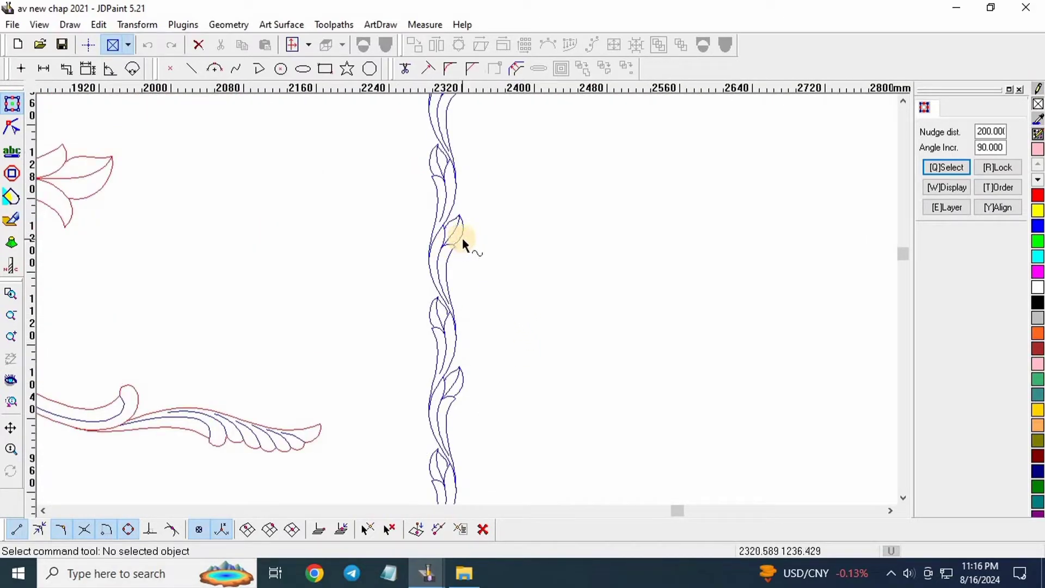
{"action": "scroll", "coordinate": [415, 162], "scroll_direction": "up", "scroll_amount": 5}
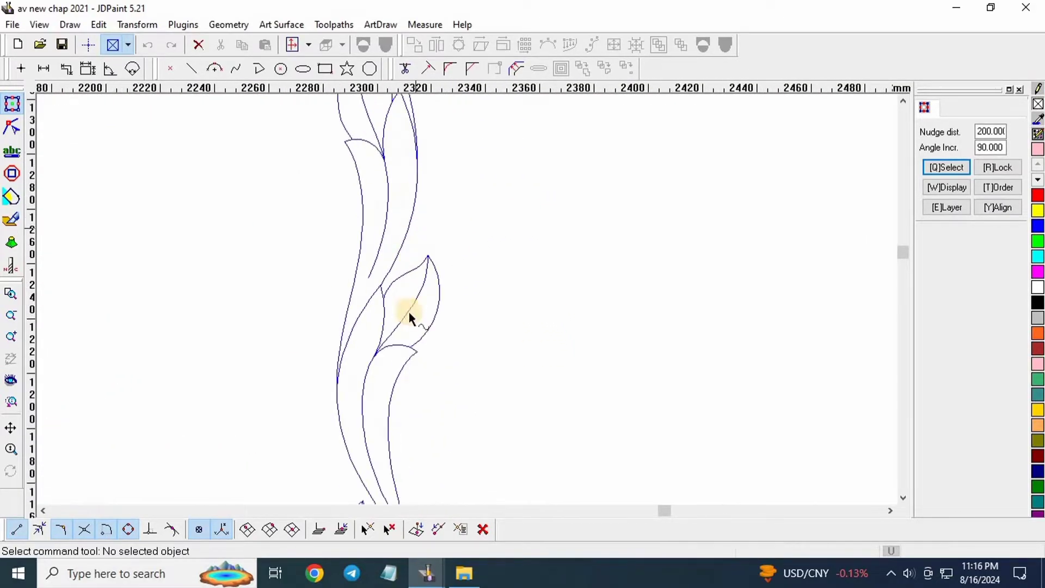
{"action": "scroll", "coordinate": [394, 259], "scroll_direction": "down", "scroll_amount": 2}
{"action": "scroll", "coordinate": [381, 240], "scroll_direction": "down", "scroll_amount": 2}
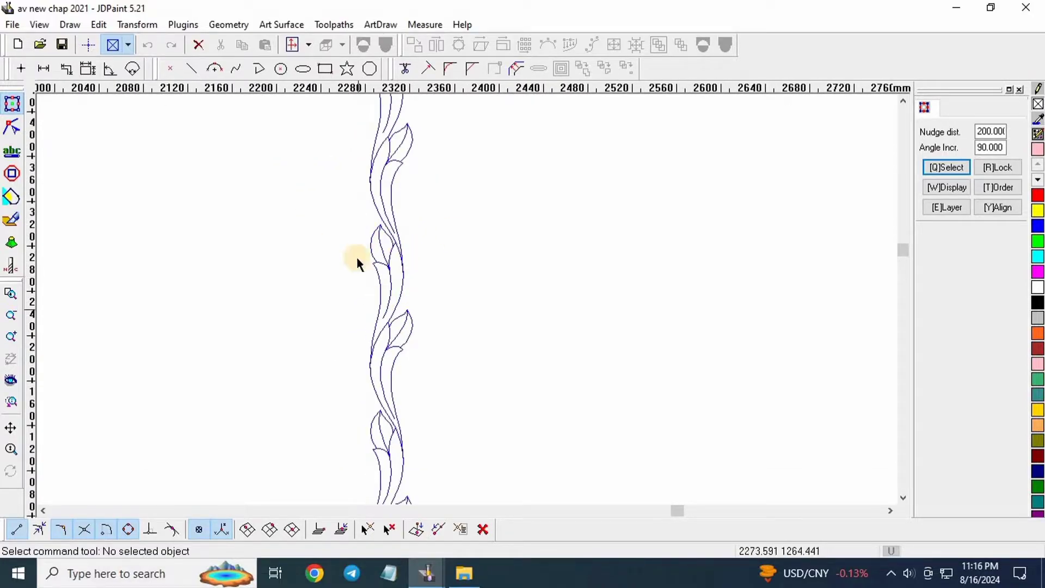
{"action": "scroll", "coordinate": [202, 373], "scroll_direction": "down", "scroll_amount": 2}
{"action": "scroll", "coordinate": [493, 327], "scroll_direction": "down", "scroll_amount": 2}
{"action": "scroll", "coordinate": [560, 311], "scroll_direction": "down", "scroll_amount": 1}
{"action": "scroll", "coordinate": [779, 106], "scroll_direction": "up", "scroll_amount": 7}
{"action": "scroll", "coordinate": [603, 390], "scroll_direction": "down", "scroll_amount": 4}
{"action": "scroll", "coordinate": [636, 149], "scroll_direction": "up", "scroll_amount": 3}
{"action": "scroll", "coordinate": [555, 397], "scroll_direction": "down", "scroll_amount": 5}
{"action": "scroll", "coordinate": [653, 350], "scroll_direction": "up", "scroll_amount": 5}
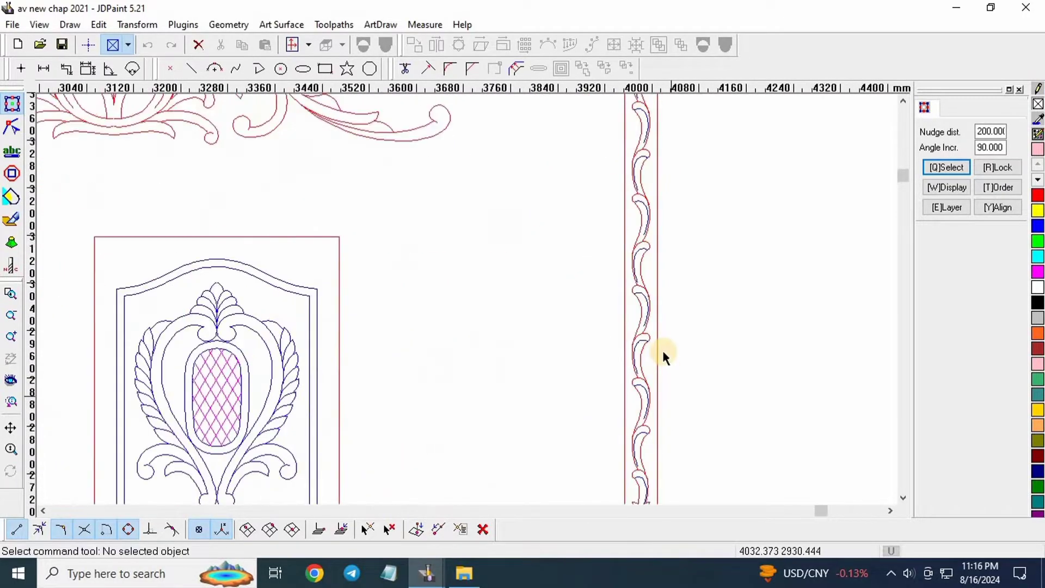
{"action": "scroll", "coordinate": [667, 283], "scroll_direction": "down", "scroll_amount": 3}
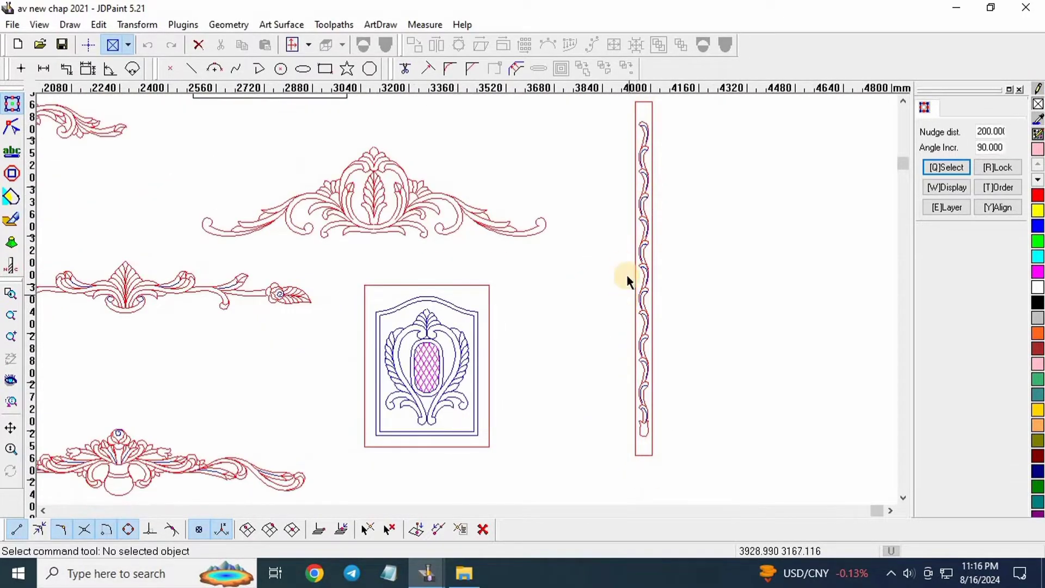
{"action": "scroll", "coordinate": [629, 280], "scroll_direction": "down", "scroll_amount": 1}
{"action": "left_click_drag", "start_coordinate": [632, 127], "coordinate": [729, 463]}
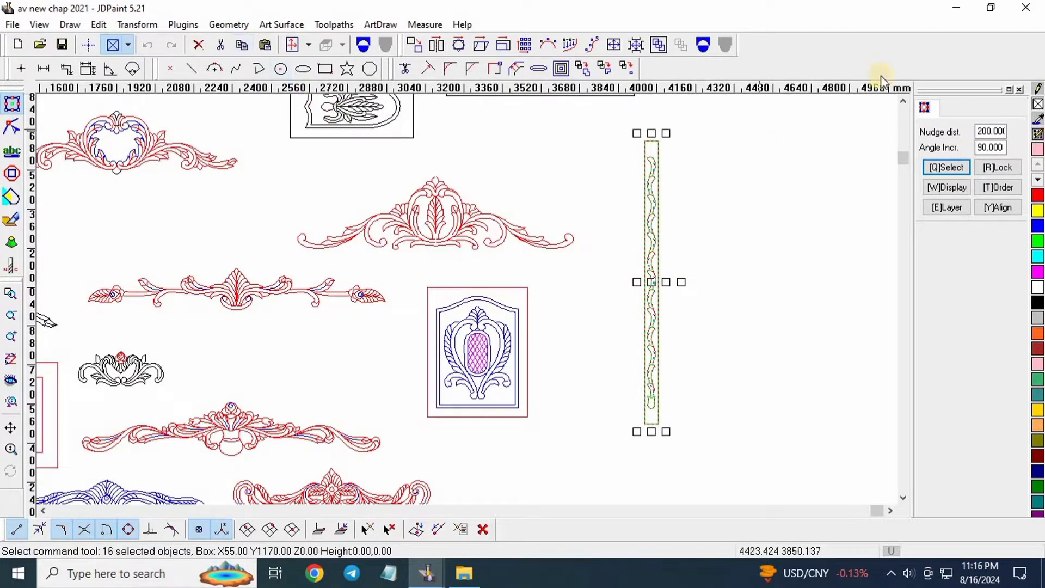
{"action": "left_click", "coordinate": [958, 8]}
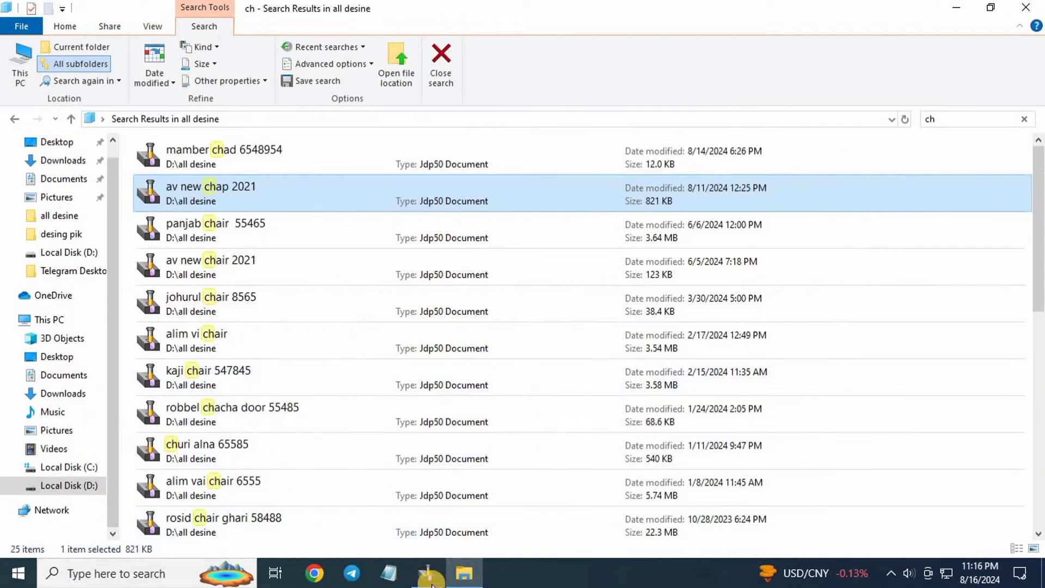
Paste the vine strip into the untitled drawing, drag it left of centre, and deselect it.
{"action": "mouse_move", "coordinate": [428, 576]}
{"action": "left_click", "coordinate": [342, 514]}
{"action": "left_click", "coordinate": [267, 44]}
{"action": "scroll", "coordinate": [536, 478], "scroll_direction": "down", "scroll_amount": 1}
{"action": "scroll", "coordinate": [536, 478], "scroll_direction": "up", "scroll_amount": 5}
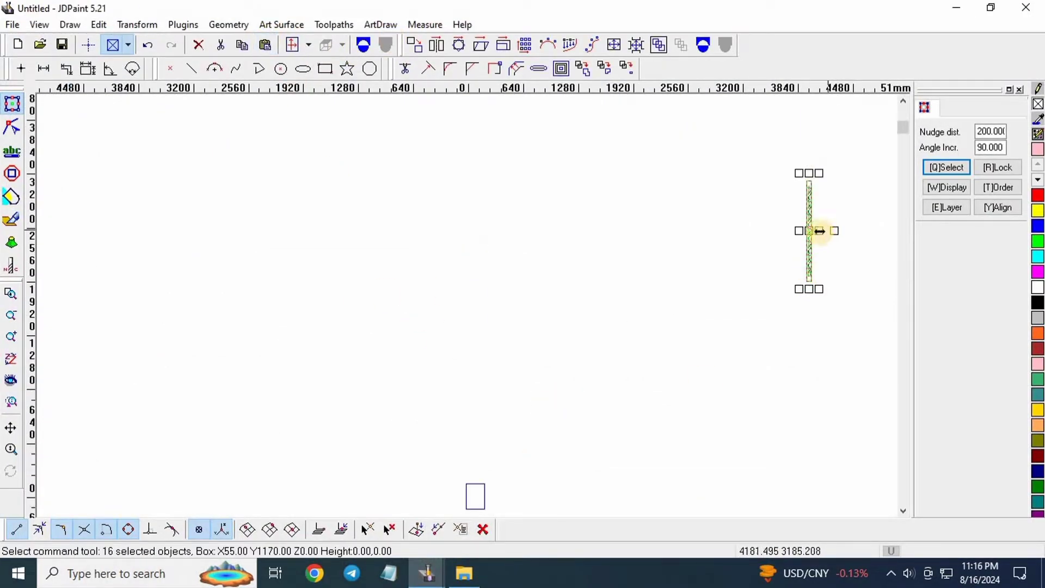
{"action": "left_click_drag", "start_coordinate": [809, 228], "coordinate": [418, 284]}
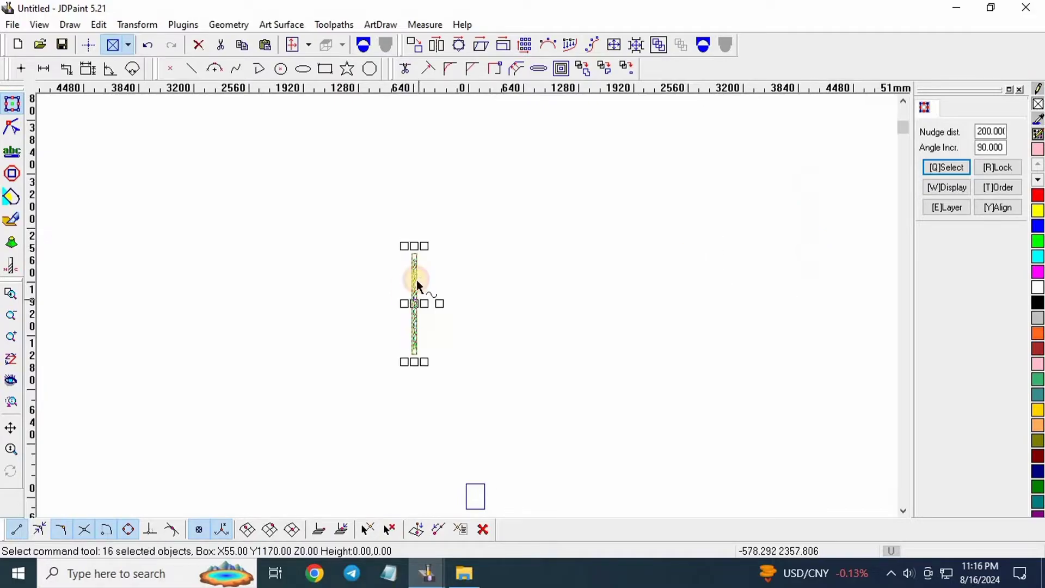
{"action": "scroll", "coordinate": [460, 306], "scroll_direction": "up", "scroll_amount": 8}
{"action": "left_click", "coordinate": [397, 277]}
{"action": "scroll", "coordinate": [401, 250], "scroll_direction": "down", "scroll_amount": 5}
{"action": "scroll", "coordinate": [399, 238], "scroll_direction": "up", "scroll_amount": 4}
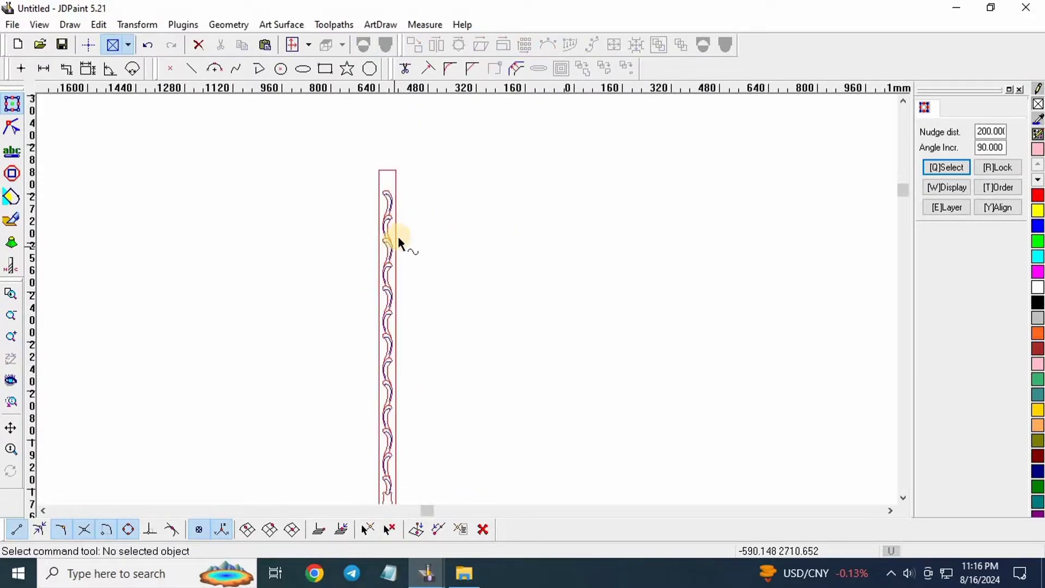
{"action": "scroll", "coordinate": [254, 206], "scroll_direction": "down", "scroll_amount": 1}
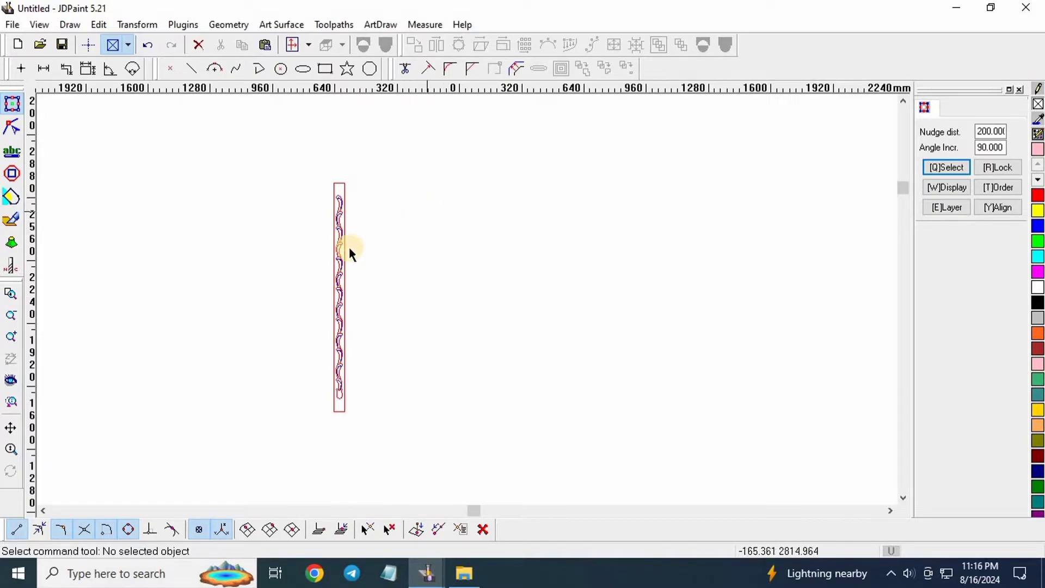
{"action": "scroll", "coordinate": [344, 319], "scroll_direction": "up", "scroll_amount": 1}
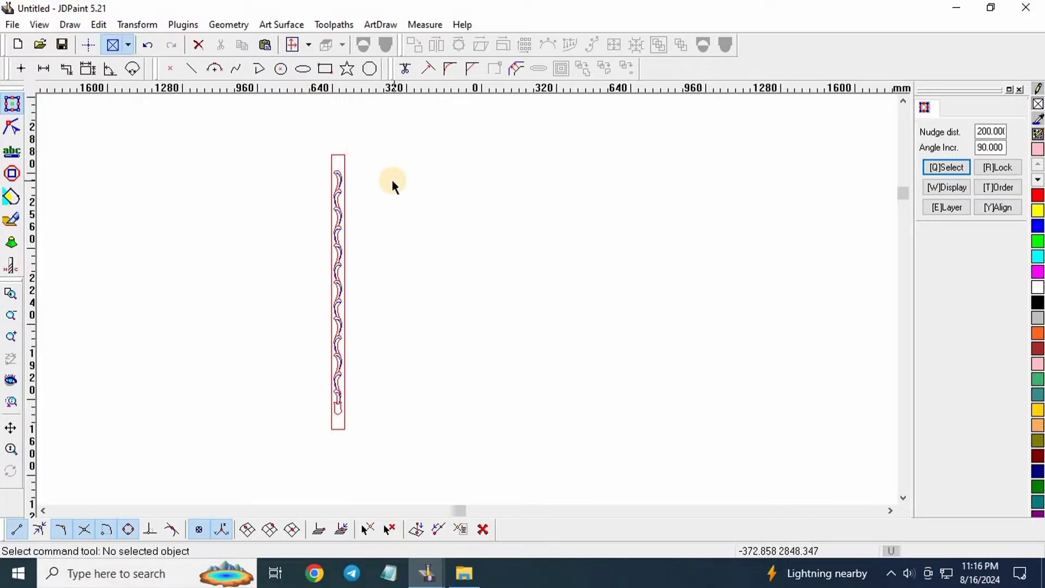
{"action": "scroll", "coordinate": [202, 189], "scroll_direction": "down", "scroll_amount": 1}
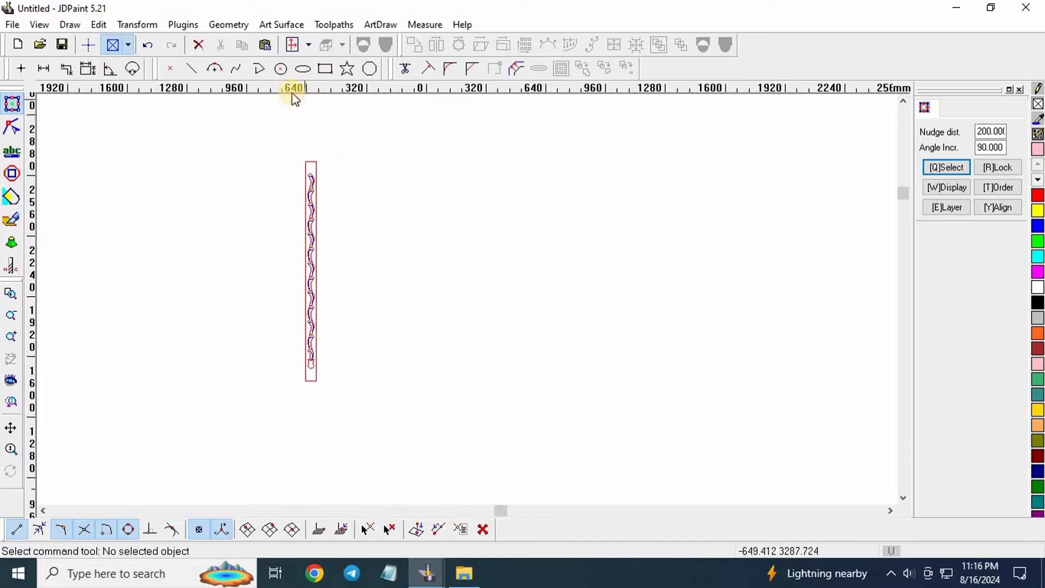
Draw a tall narrow rectangle, about 81.82 by 1313.22, just right of the vine strip.
{"action": "left_click", "coordinate": [325, 69]}
{"action": "left_click", "coordinate": [354, 158]}
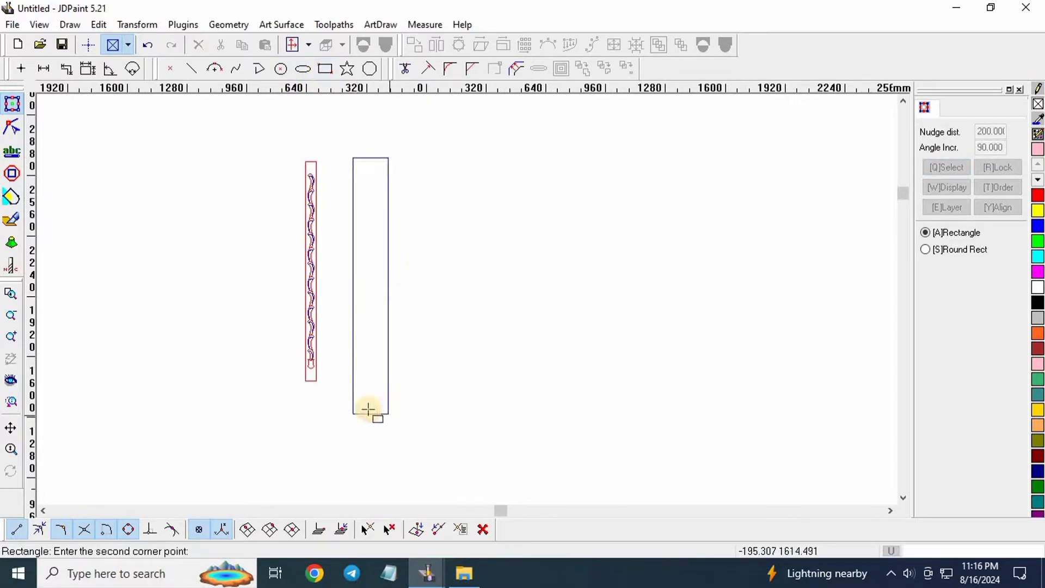
{"action": "left_click", "coordinate": [368, 404]}
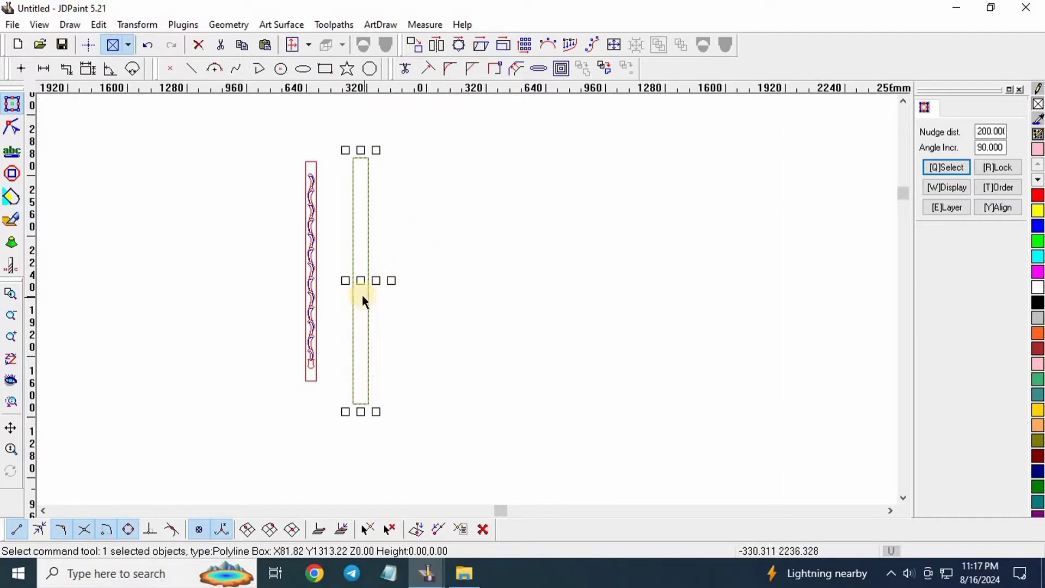
{"action": "scroll", "coordinate": [361, 295], "scroll_direction": "up", "scroll_amount": 1}
{"action": "scroll", "coordinate": [364, 290], "scroll_direction": "up", "scroll_amount": 1}
{"action": "scroll", "coordinate": [424, 352], "scroll_direction": "down", "scroll_amount": 1}
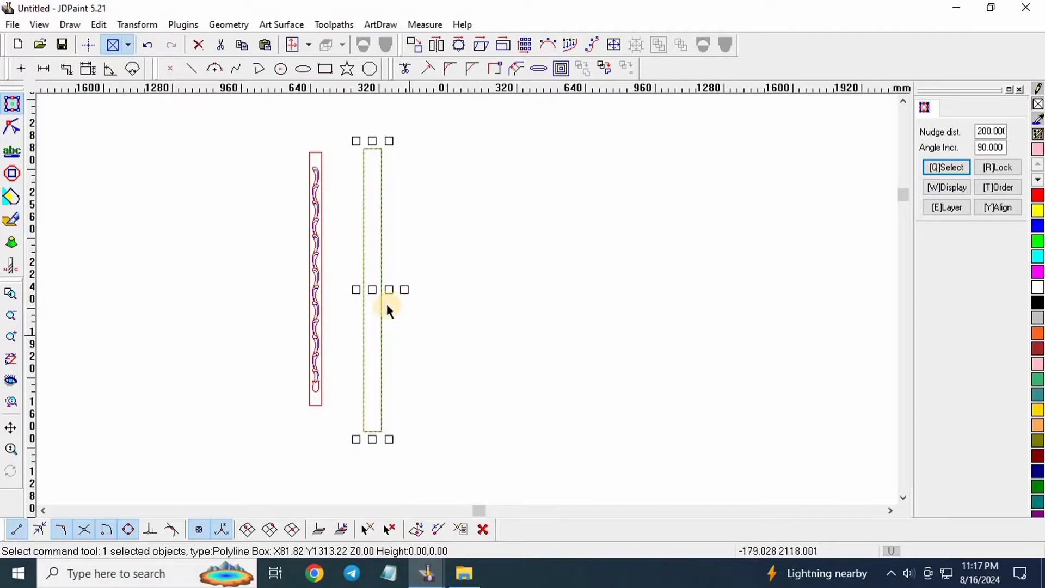
{"action": "scroll", "coordinate": [390, 296], "scroll_direction": "up", "scroll_amount": 1}
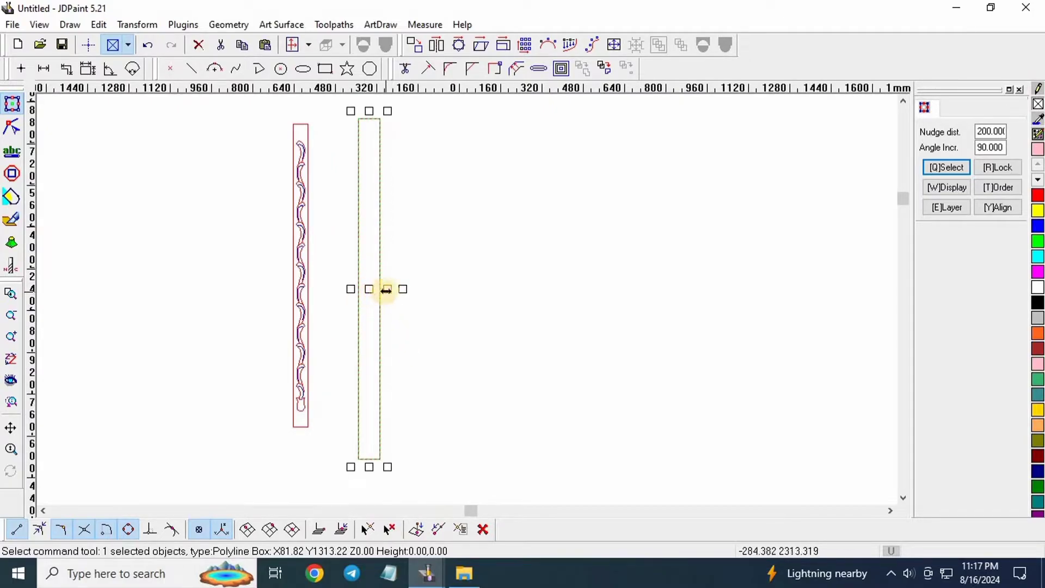
{"action": "scroll", "coordinate": [381, 309], "scroll_direction": "down", "scroll_amount": 1}
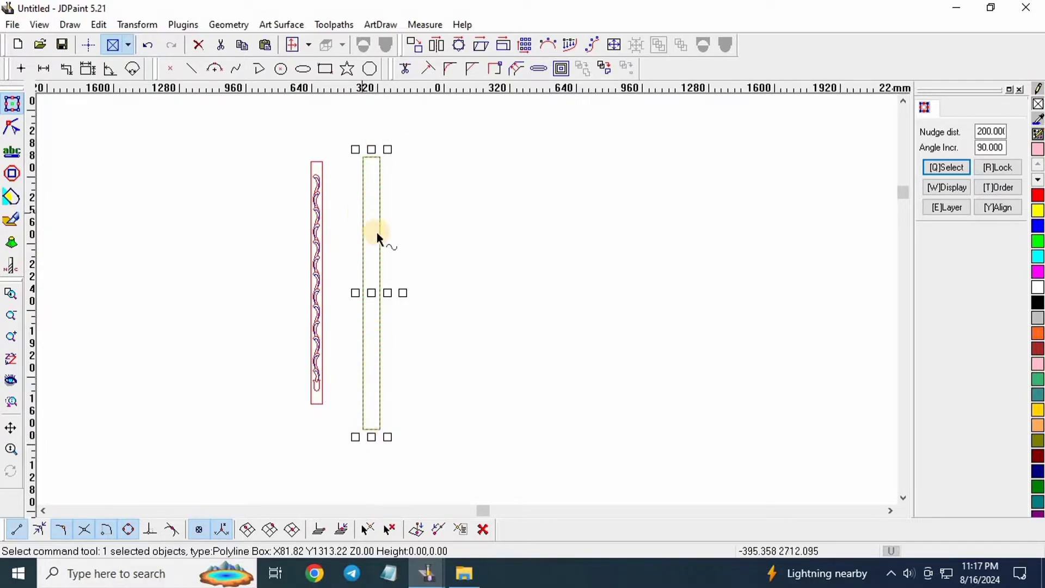
Scale the new rectangle to 40 mm wide by 1220 mm tall without keeping proportions.
{"action": "left_click", "coordinate": [502, 47]}
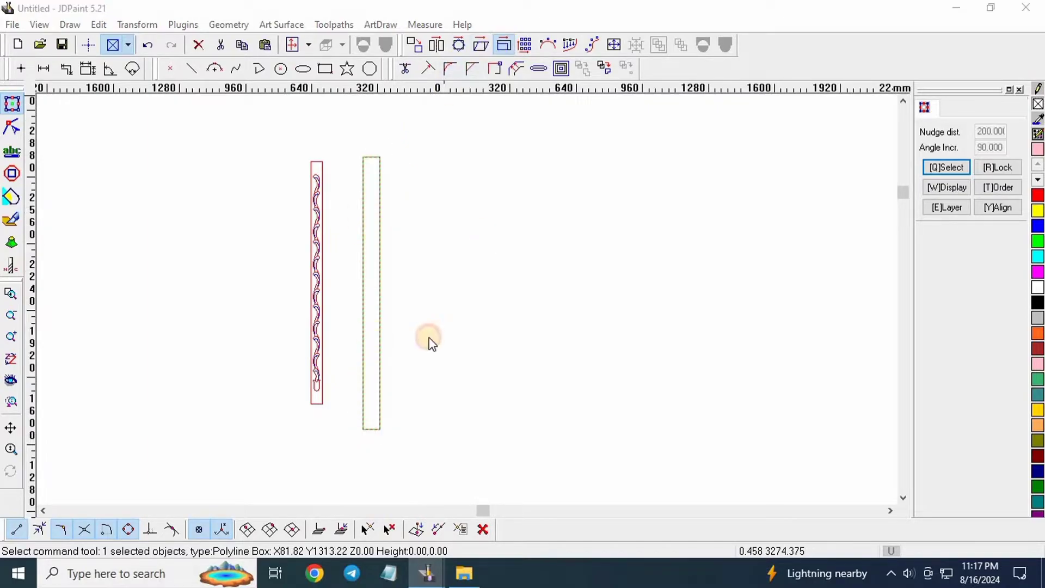
{"action": "double_click", "coordinate": [462, 257]}
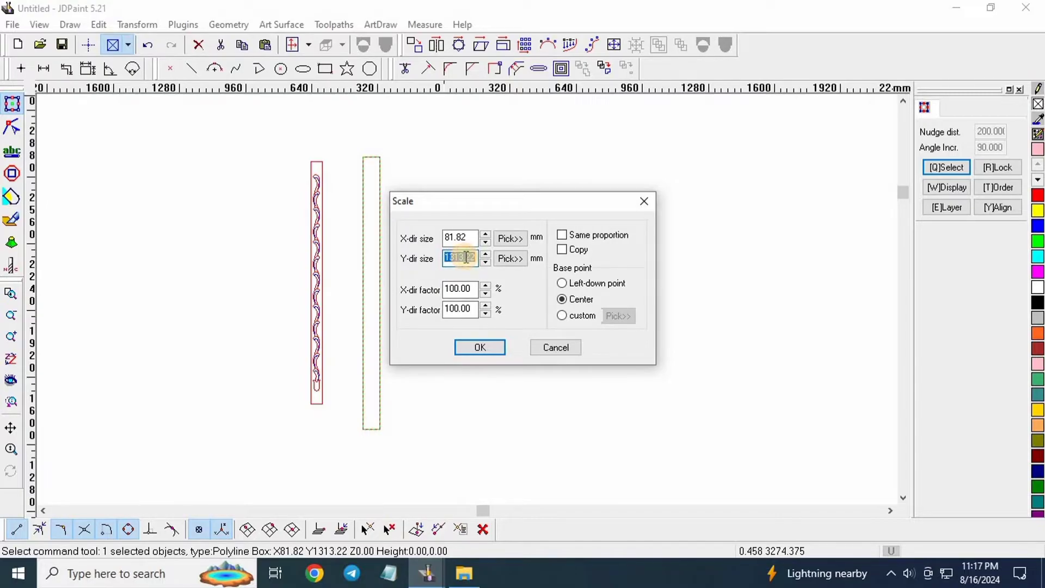
{"action": "type", "text": "1220"}
{"action": "double_click", "coordinate": [464, 236]}
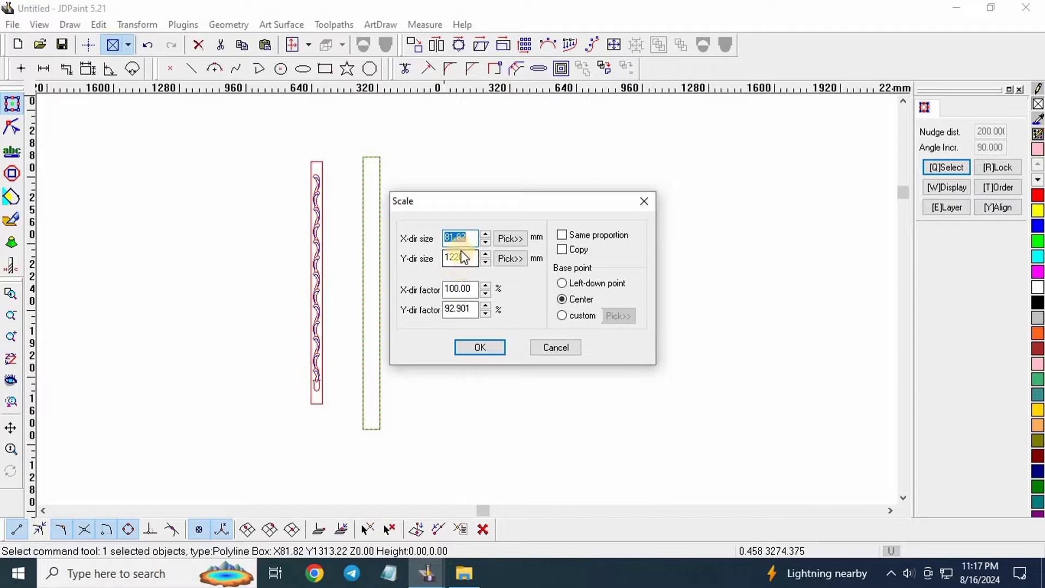
{"action": "left_click", "coordinate": [462, 238]}
{"action": "double_click", "coordinate": [462, 238]}
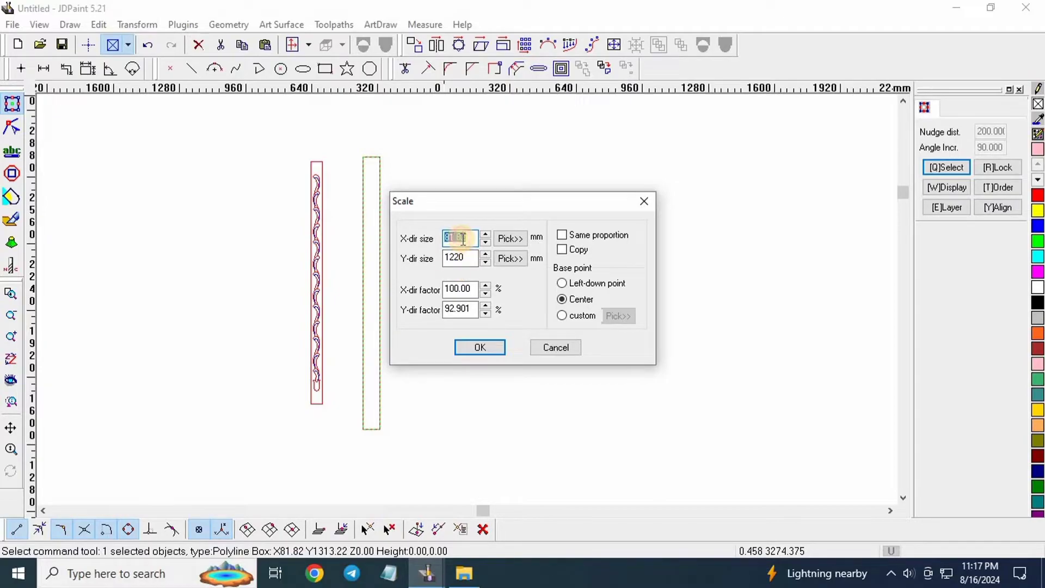
{"action": "type", "text": "40"}
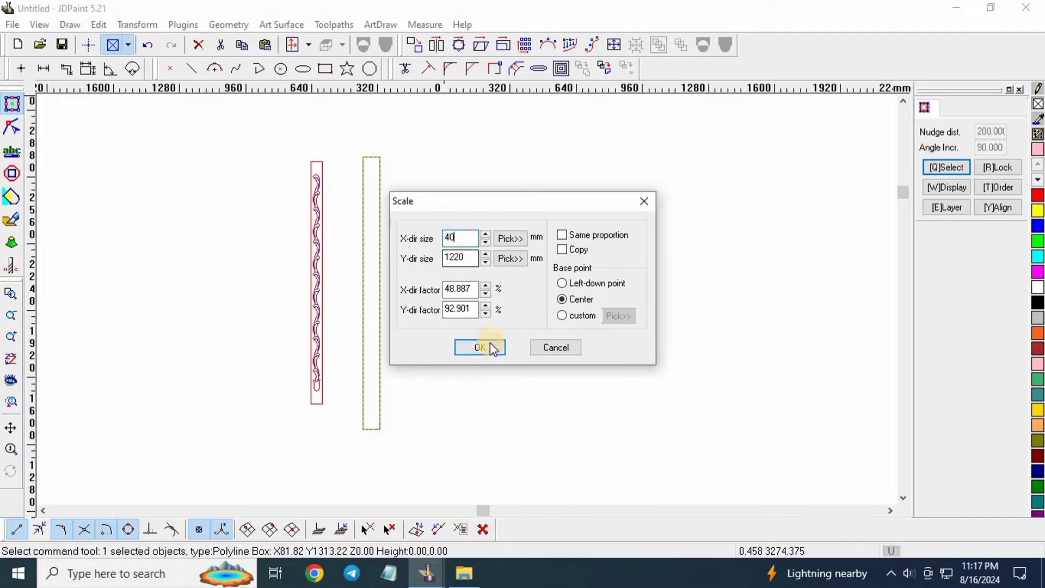
{"action": "left_click", "coordinate": [488, 342]}
{"action": "left_click", "coordinate": [419, 229]}
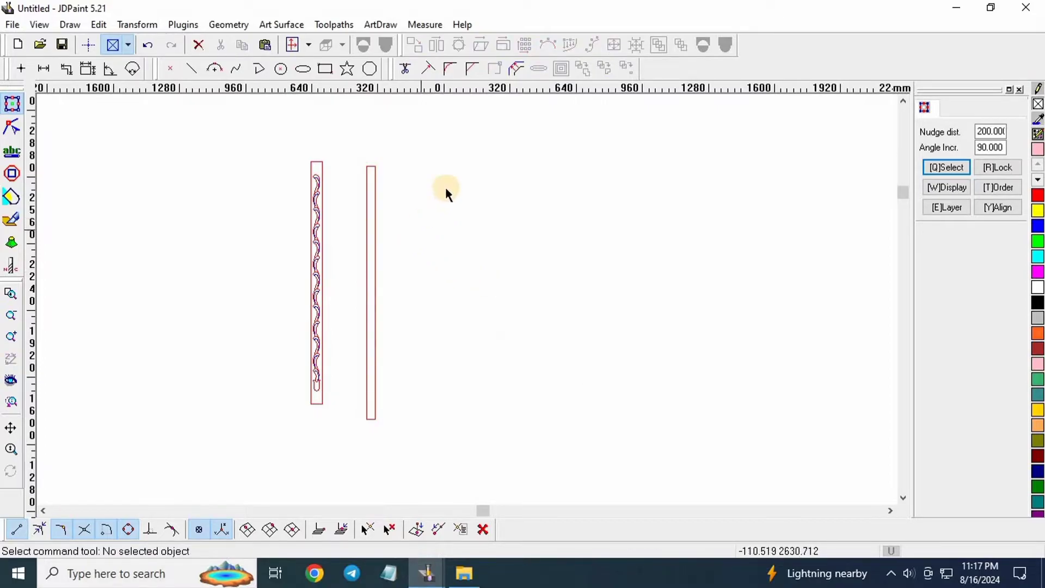
Drag the 40 × 1220 outline slightly upward and recheck its size in the Scale dialog.
{"action": "scroll", "coordinate": [400, 225], "scroll_direction": "up", "scroll_amount": 1}
{"action": "left_click", "coordinate": [371, 286]}
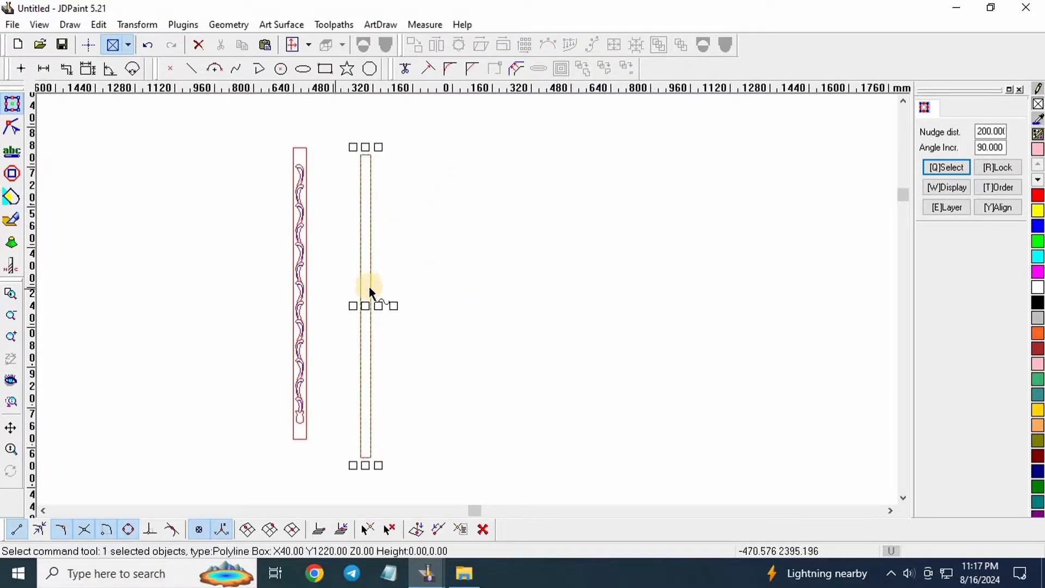
{"action": "left_click_drag", "start_coordinate": [371, 306], "coordinate": [370, 295]}
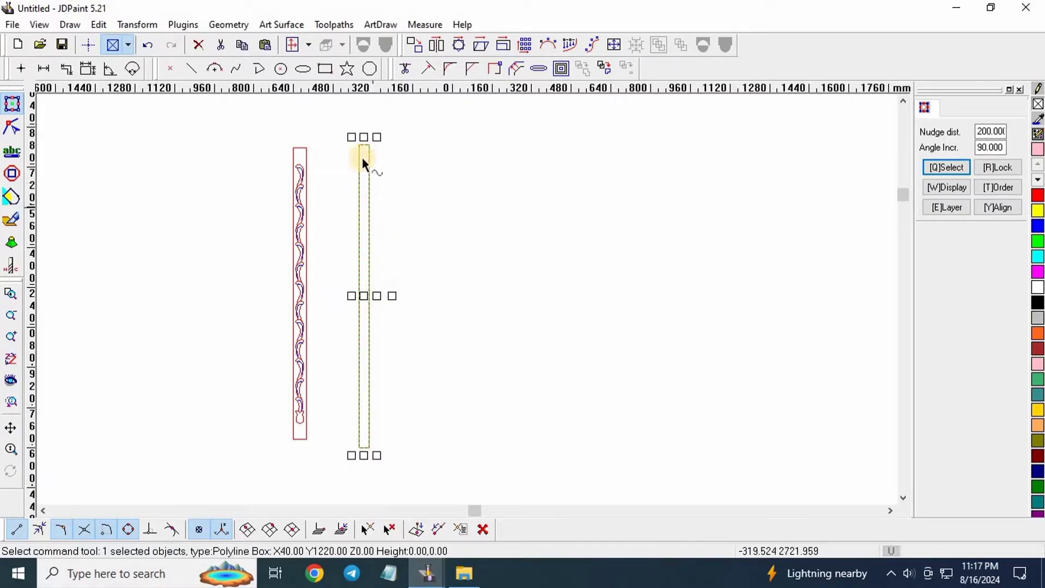
{"action": "left_click", "coordinate": [504, 44]}
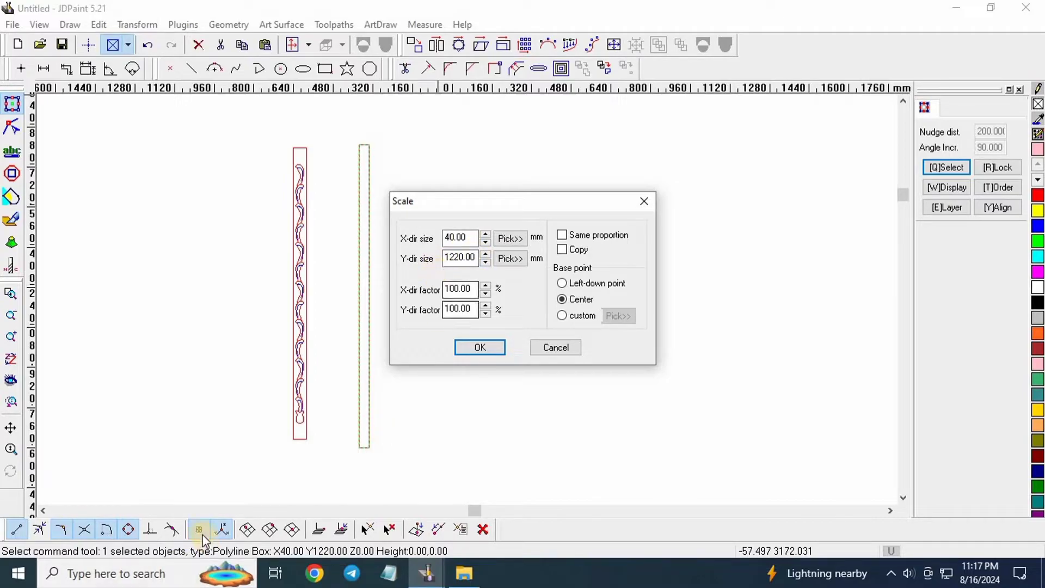
{"action": "left_click", "coordinate": [461, 348]}
{"action": "left_click", "coordinate": [173, 530]}
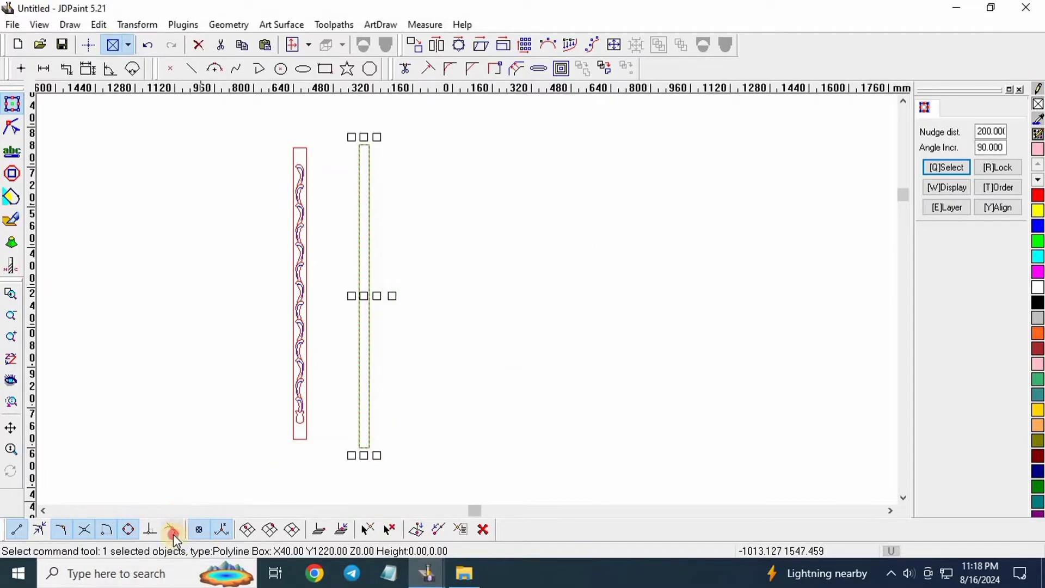
{"action": "left_click", "coordinate": [479, 411]}
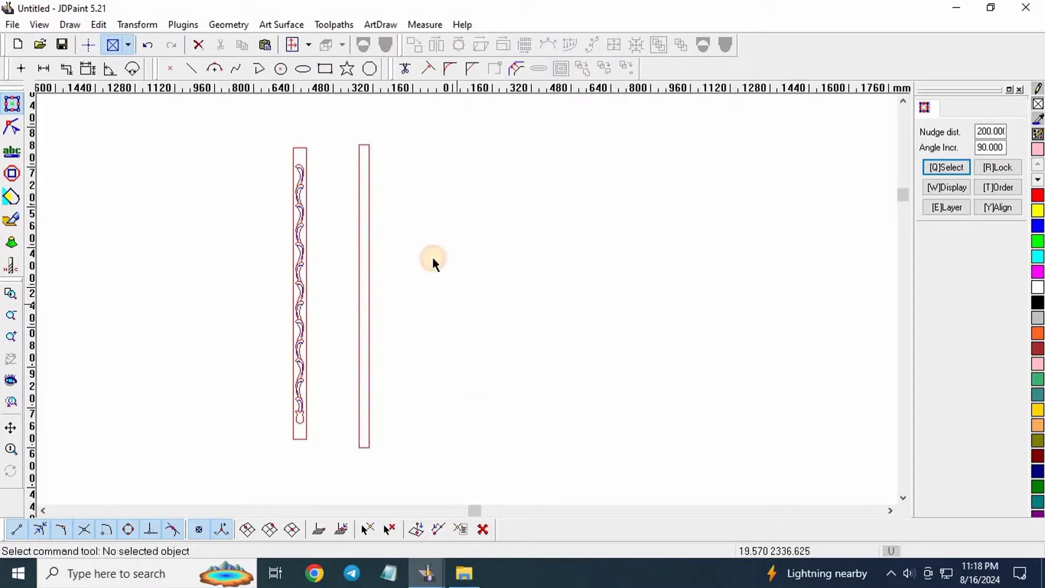
{"action": "left_click_drag", "start_coordinate": [459, 193], "coordinate": [360, 249]}
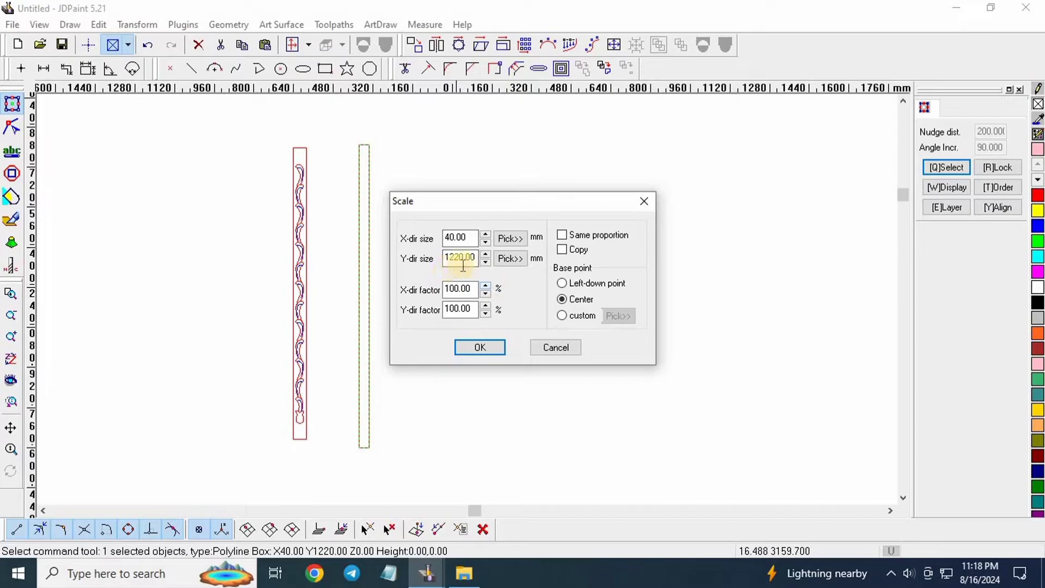
With ortho on, draw a horizontal polyline across the top of the strip outline.
{"action": "left_click", "coordinate": [486, 349]}
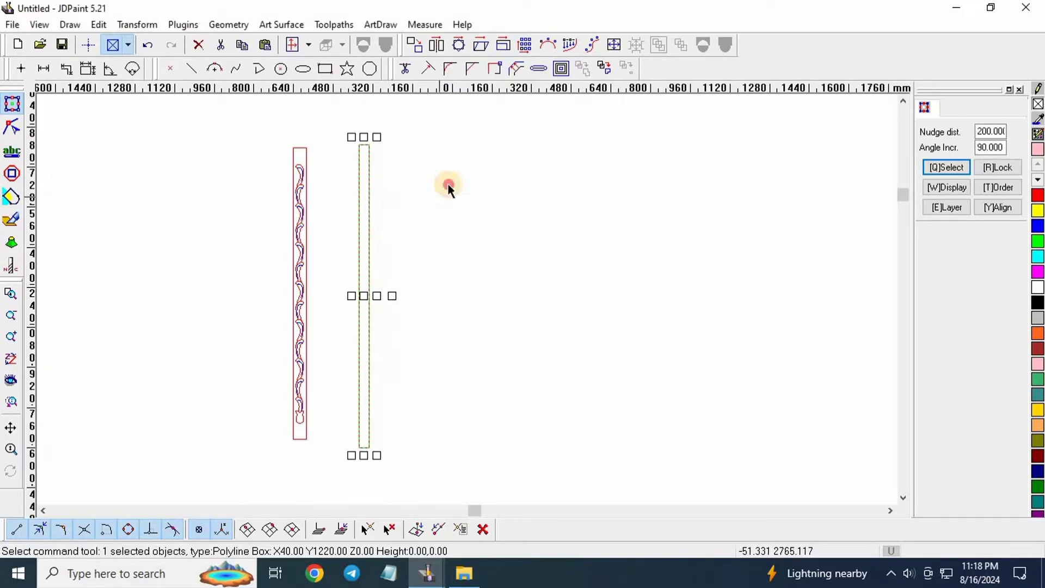
{"action": "left_click", "coordinate": [350, 109]}
{"action": "left_click", "coordinate": [260, 68]}
{"action": "left_click", "coordinate": [87, 45]}
{"action": "scroll", "coordinate": [422, 184], "scroll_direction": "up", "scroll_amount": 2}
{"action": "scroll", "coordinate": [478, 198], "scroll_direction": "up", "scroll_amount": 1}
{"action": "left_click", "coordinate": [477, 198]}
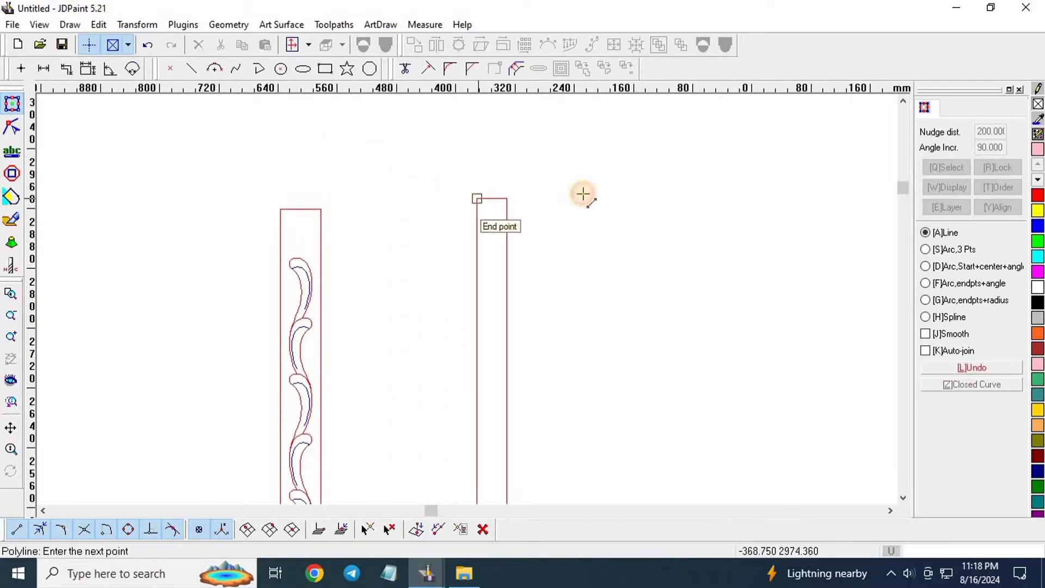
{"action": "left_click", "coordinate": [583, 199]}
{"action": "right_click", "coordinate": [569, 226]}
Draw a second horizontal polyline across the bottom of the strip outline.
{"action": "scroll", "coordinate": [461, 263], "scroll_direction": "down", "scroll_amount": 6}
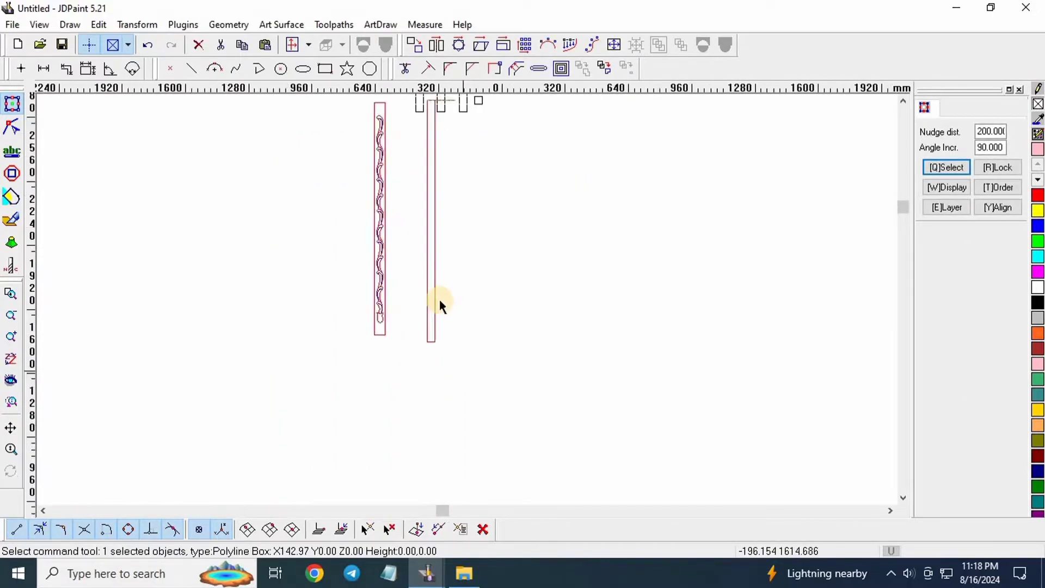
{"action": "scroll", "coordinate": [506, 332], "scroll_direction": "up", "scroll_amount": 5}
{"action": "right_click", "coordinate": [505, 328]}
{"action": "left_click", "coordinate": [543, 321]}
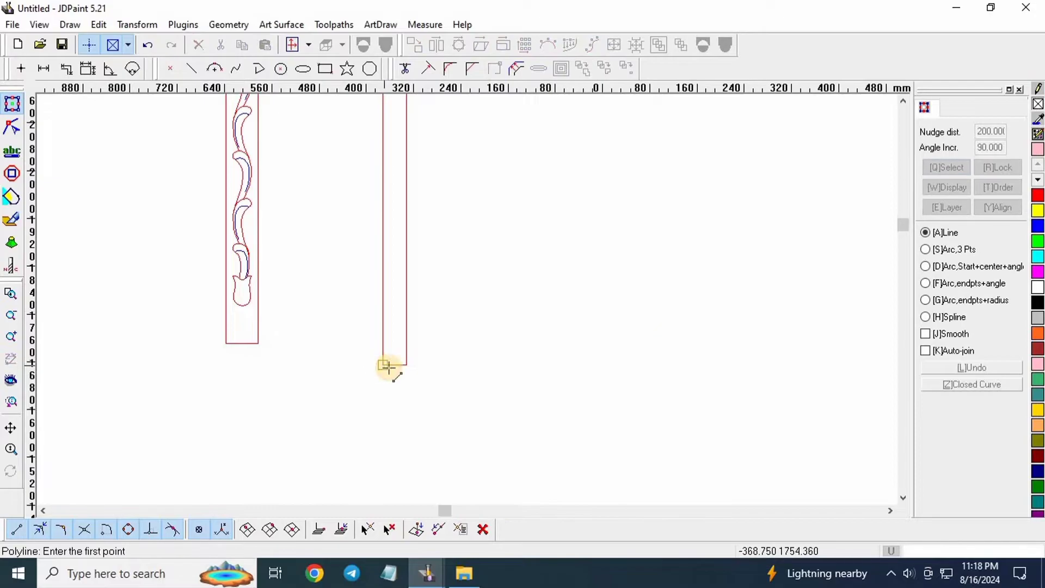
{"action": "left_click", "coordinate": [384, 364]}
{"action": "left_click", "coordinate": [507, 364]}
{"action": "right_click", "coordinate": [507, 365]}
Set the nudge distance to 50 and nudge the selected line up 50 mm.
{"action": "left_click", "coordinate": [991, 132]}
{"action": "double_click", "coordinate": [991, 131]}
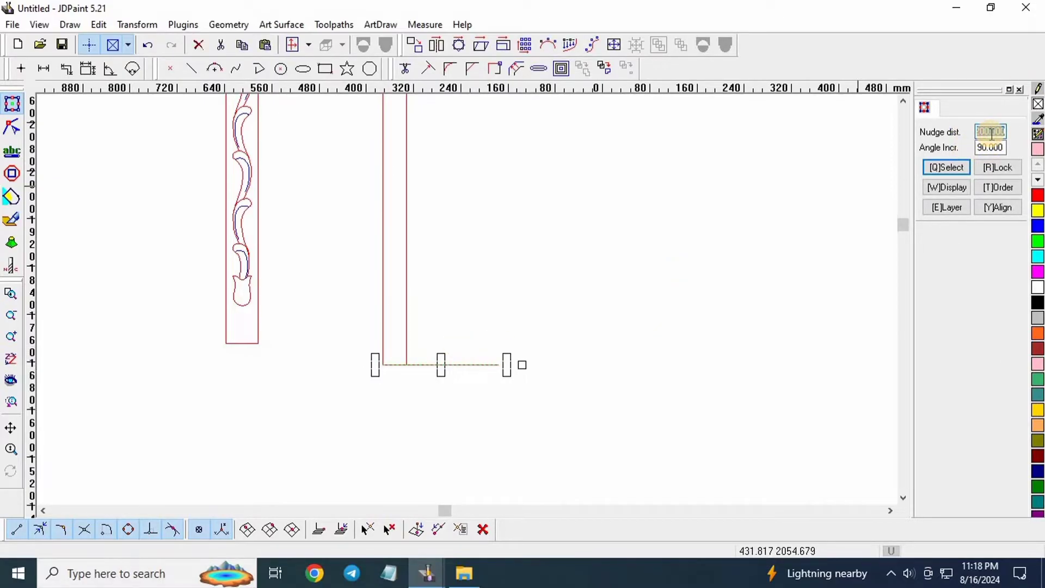
{"action": "type", "text": "50"}
{"action": "key", "text": "Return"}
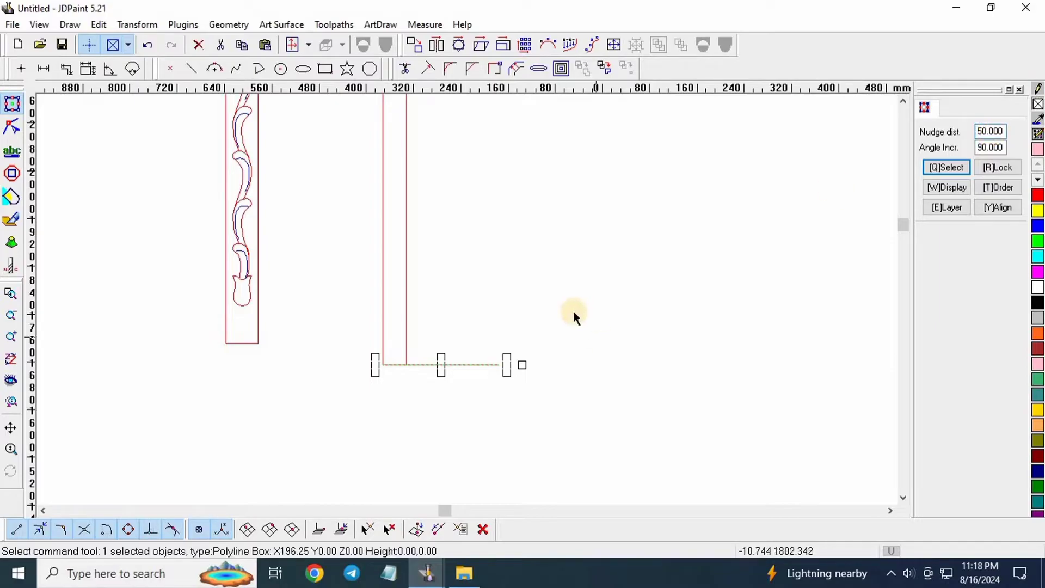
{"action": "key", "text": "Up"}
{"action": "scroll", "coordinate": [408, 348], "scroll_direction": "up", "scroll_amount": 2}
{"action": "scroll", "coordinate": [438, 400], "scroll_direction": "down", "scroll_amount": 8}
{"action": "scroll", "coordinate": [459, 312], "scroll_direction": "up", "scroll_amount": 6}
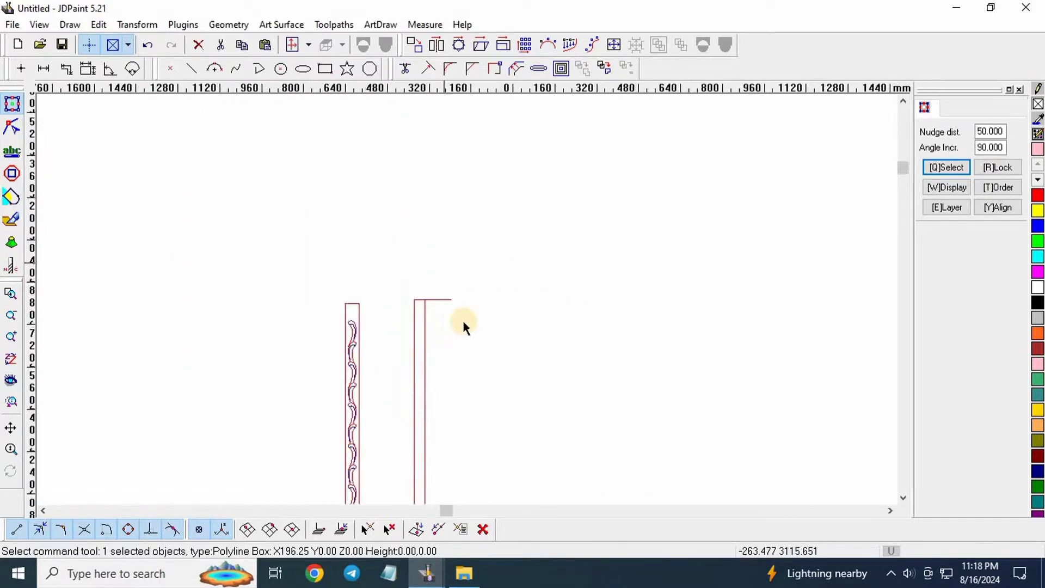
{"action": "left_click_drag", "start_coordinate": [428, 307], "coordinate": [440, 252]}
{"action": "left_click", "coordinate": [407, 133]}
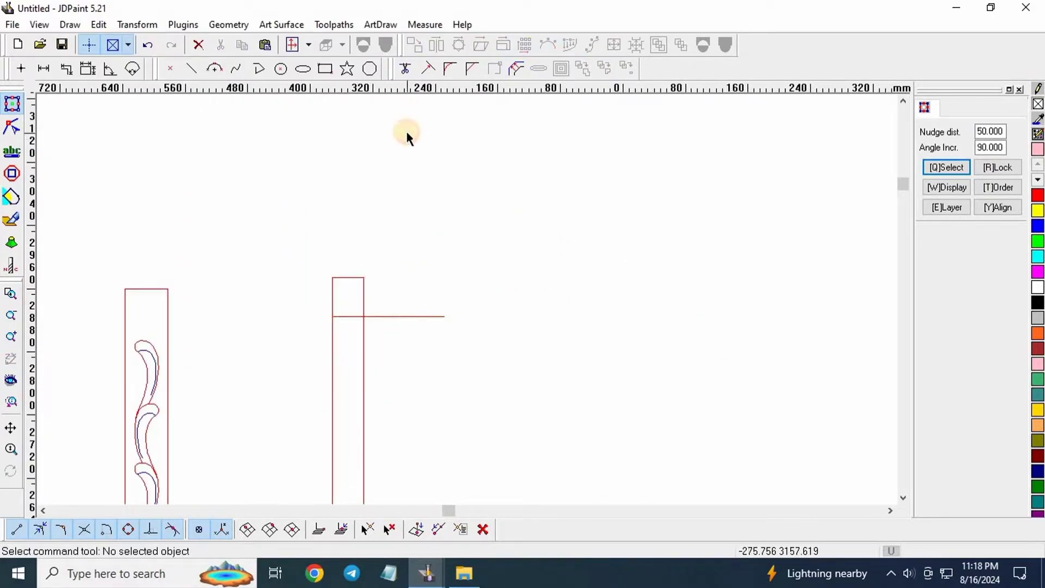
{"action": "scroll", "coordinate": [406, 128], "scroll_direction": "down", "scroll_amount": 4}
Curve-trim the line stub overhanging the outline's right edge.
{"action": "right_click", "coordinate": [482, 237]}
{"action": "left_click", "coordinate": [420, 111]}
{"action": "left_click", "coordinate": [406, 69]}
{"action": "scroll", "coordinate": [395, 220], "scroll_direction": "up", "scroll_amount": 3}
{"action": "left_click", "coordinate": [389, 201]}
{"action": "right_click", "coordinate": [413, 161]}
{"action": "scroll", "coordinate": [430, 234], "scroll_direction": "down", "scroll_amount": 2}
{"action": "left_click", "coordinate": [442, 296]}
{"action": "right_click", "coordinate": [427, 282]}
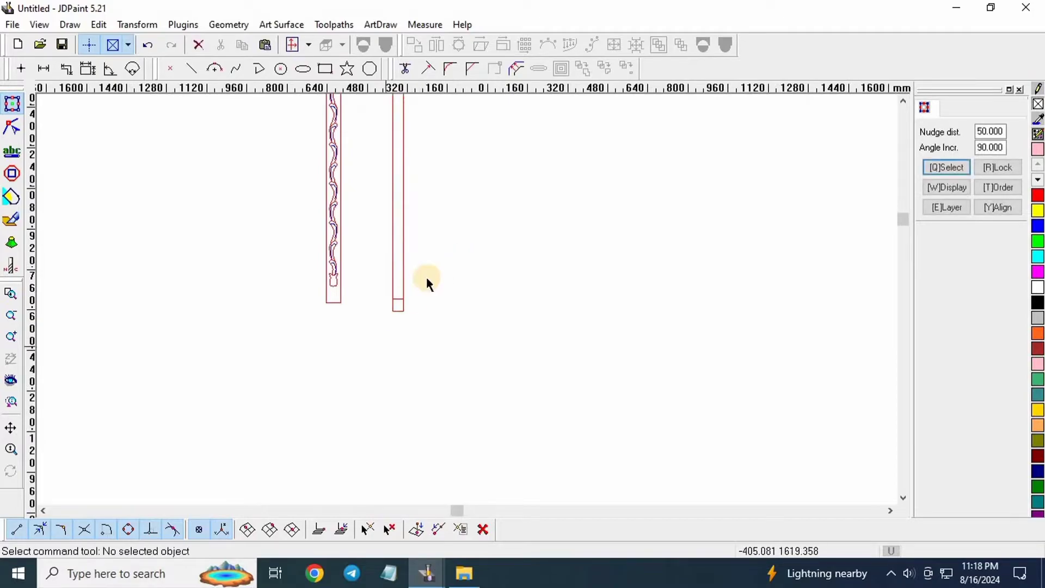
Select the horizontal line in the lower box to inspect it, then clear the selection.
{"action": "scroll", "coordinate": [394, 292], "scroll_direction": "up", "scroll_amount": 2}
{"action": "scroll", "coordinate": [363, 384], "scroll_direction": "up", "scroll_amount": 5}
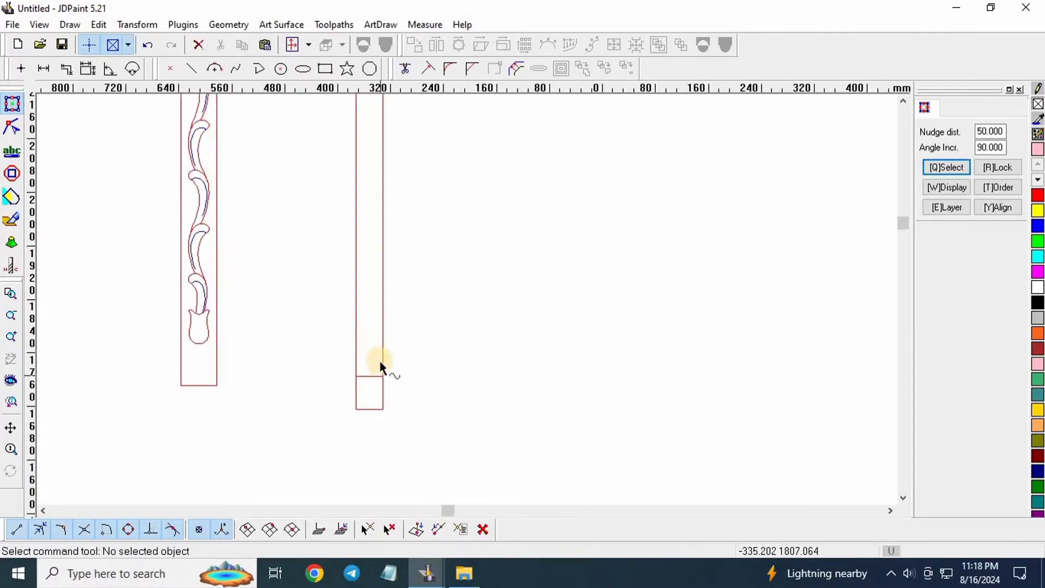
{"action": "left_click", "coordinate": [362, 416]}
{"action": "scroll", "coordinate": [375, 411], "scroll_direction": "down", "scroll_amount": 4}
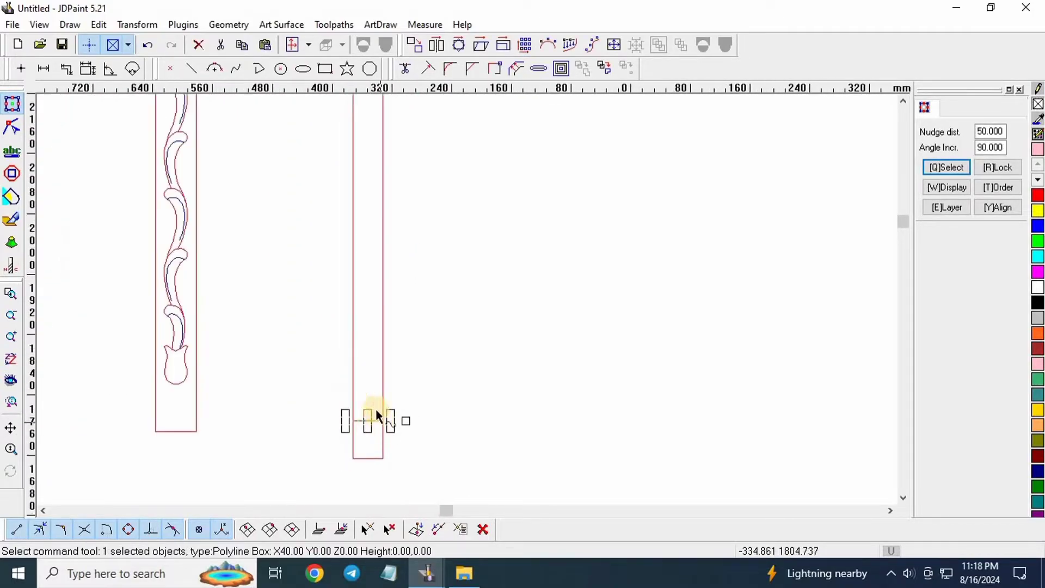
{"action": "scroll", "coordinate": [367, 191], "scroll_direction": "up", "scroll_amount": 2}
{"action": "scroll", "coordinate": [364, 234], "scroll_direction": "up", "scroll_amount": 3}
{"action": "scroll", "coordinate": [425, 194], "scroll_direction": "down", "scroll_amount": 5}
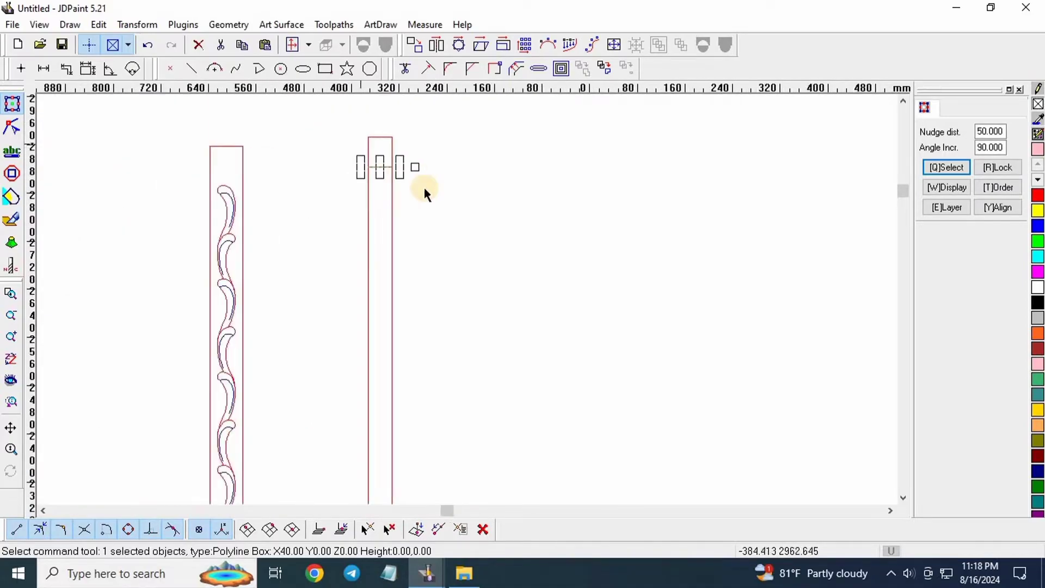
{"action": "scroll", "coordinate": [458, 191], "scroll_direction": "down", "scroll_amount": 3}
{"action": "left_click", "coordinate": [357, 123]}
{"action": "scroll", "coordinate": [404, 185], "scroll_direction": "up", "scroll_amount": 3}
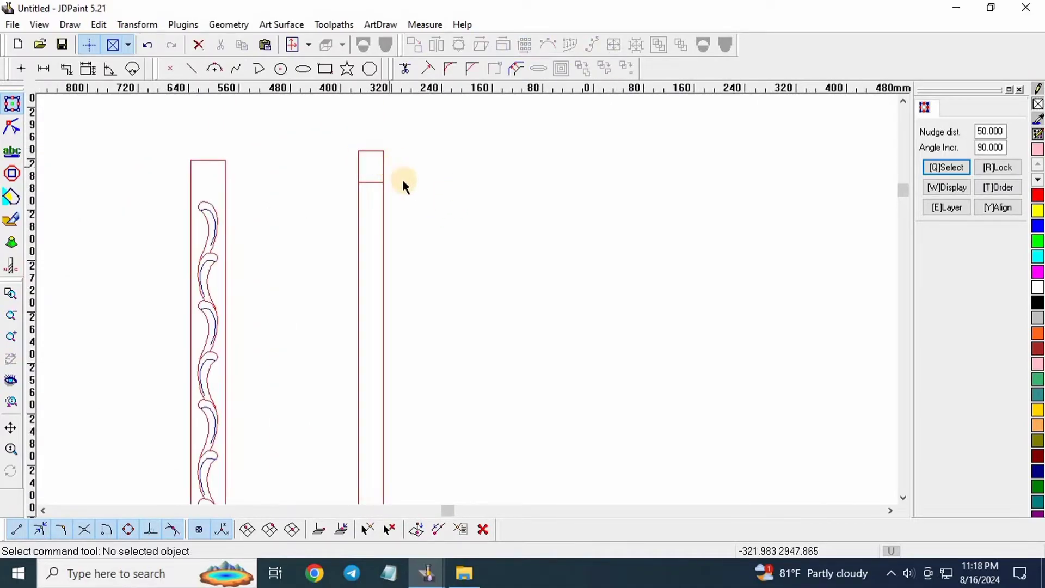
{"action": "scroll", "coordinate": [327, 143], "scroll_direction": "down", "scroll_amount": 1}
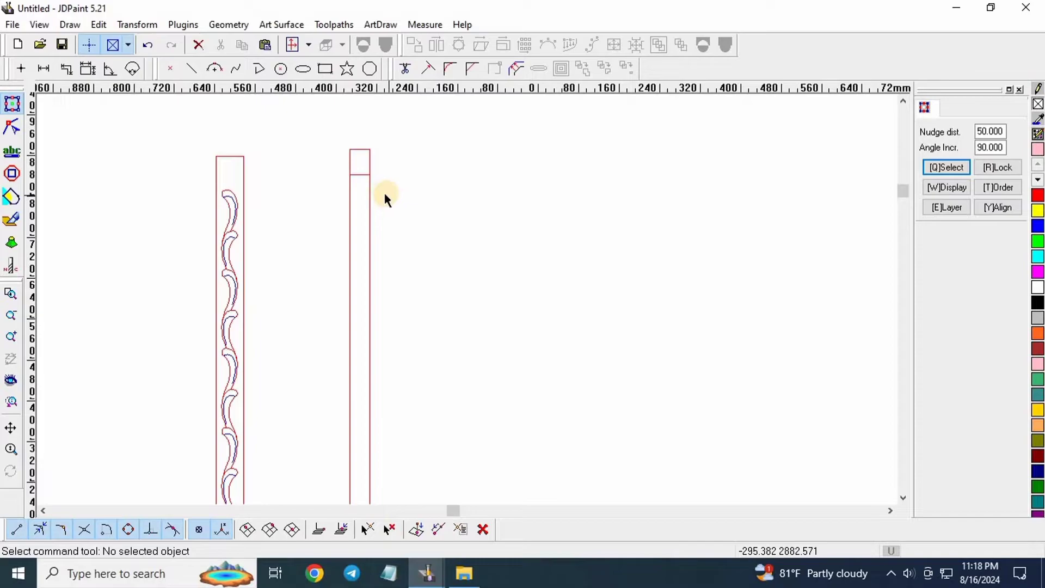
{"action": "scroll", "coordinate": [304, 126], "scroll_direction": "down", "scroll_amount": 1}
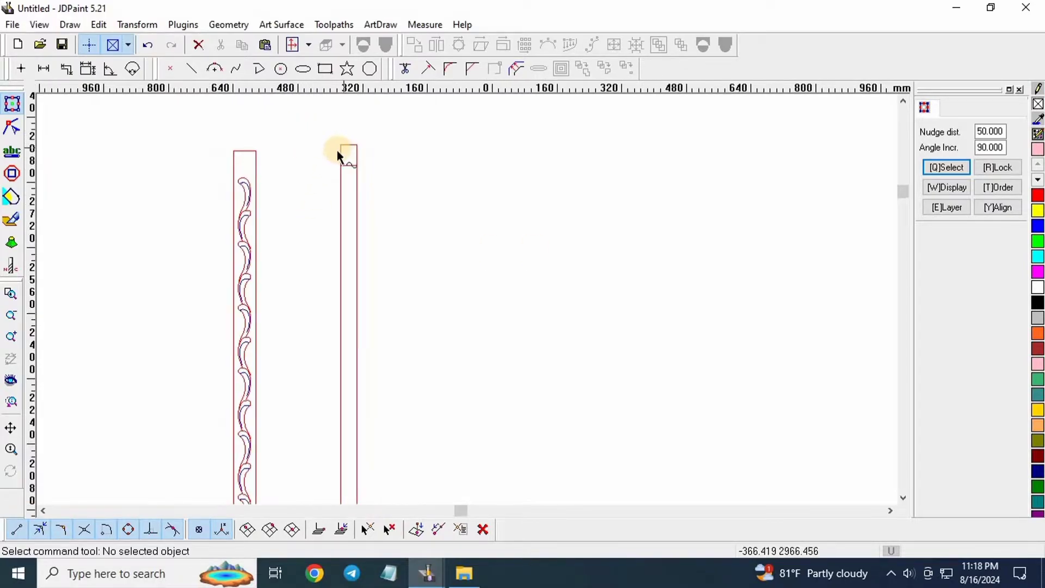
{"action": "scroll", "coordinate": [337, 150], "scroll_direction": "down", "scroll_amount": 1}
{"action": "scroll", "coordinate": [338, 151], "scroll_direction": "down", "scroll_amount": 1}
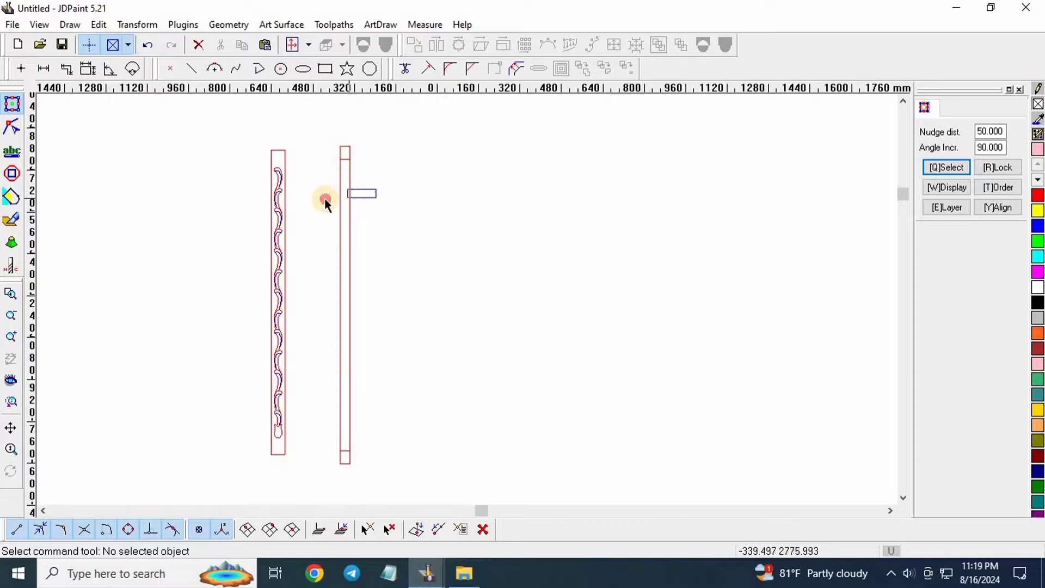
{"action": "left_click", "coordinate": [347, 198]}
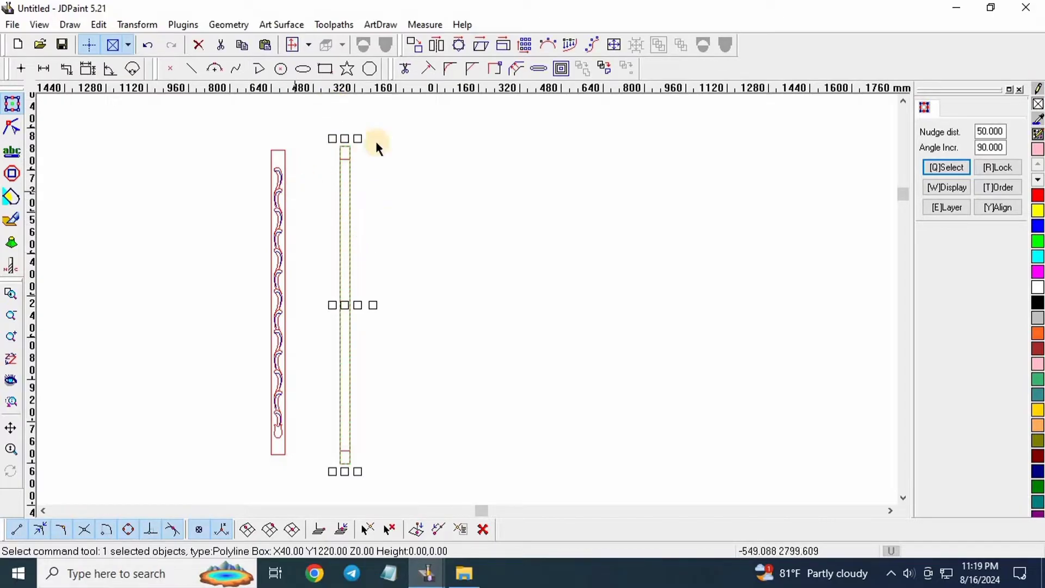
{"action": "left_click", "coordinate": [408, 202]}
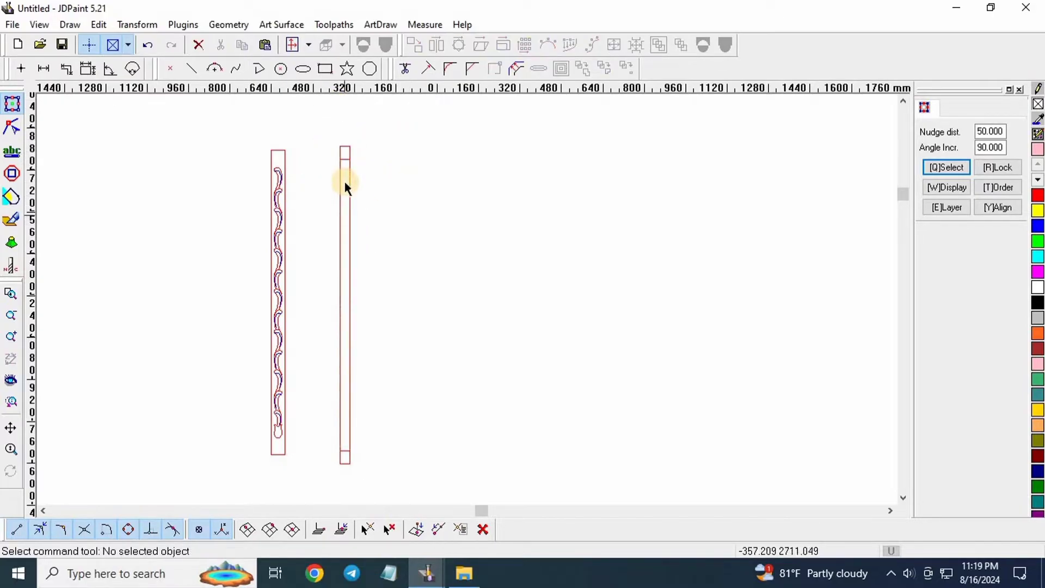
{"action": "scroll", "coordinate": [348, 147], "scroll_direction": "up", "scroll_amount": 4}
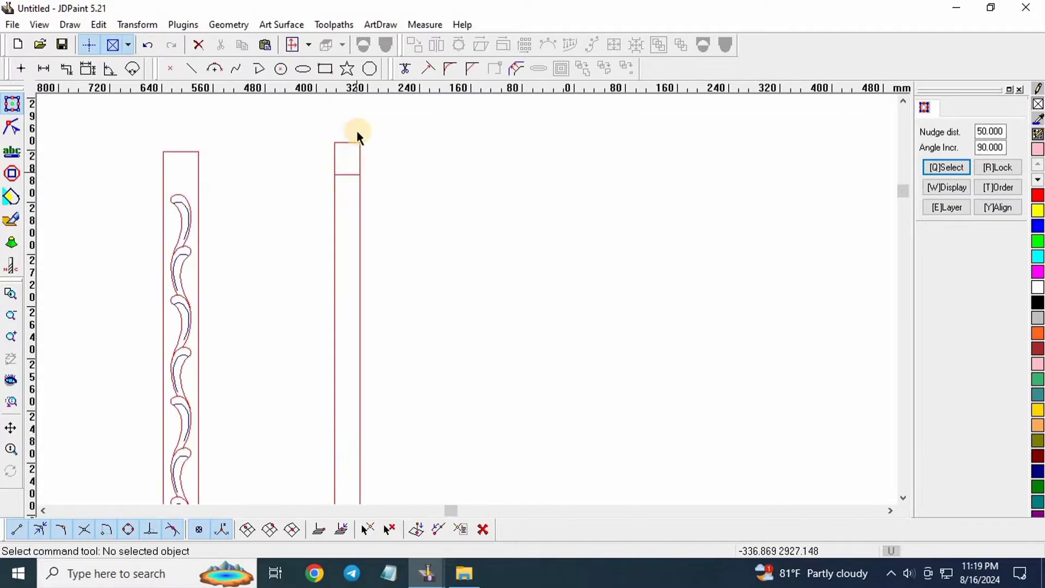
{"action": "scroll", "coordinate": [333, 121], "scroll_direction": "down", "scroll_amount": 3}
{"action": "scroll", "coordinate": [373, 285], "scroll_direction": "down", "scroll_amount": 1}
{"action": "scroll", "coordinate": [338, 413], "scroll_direction": "up", "scroll_amount": 5}
{"action": "scroll", "coordinate": [347, 355], "scroll_direction": "down", "scroll_amount": 1}
{"action": "scroll", "coordinate": [358, 279], "scroll_direction": "up", "scroll_amount": 1}
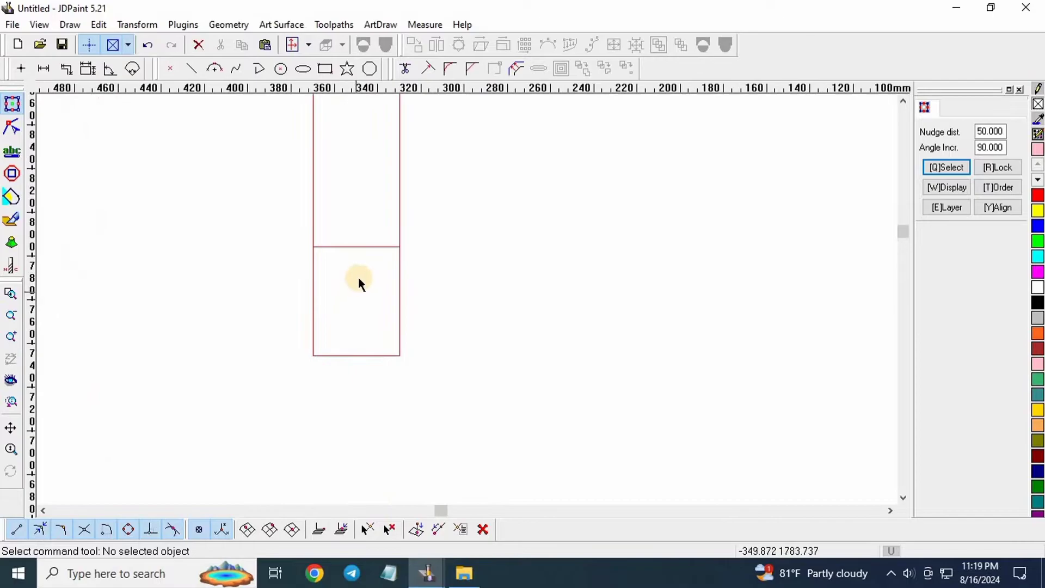
Measure from the divider line to the strip's bottom edge, reading 50.000 mm.
{"action": "left_click", "coordinate": [44, 67]}
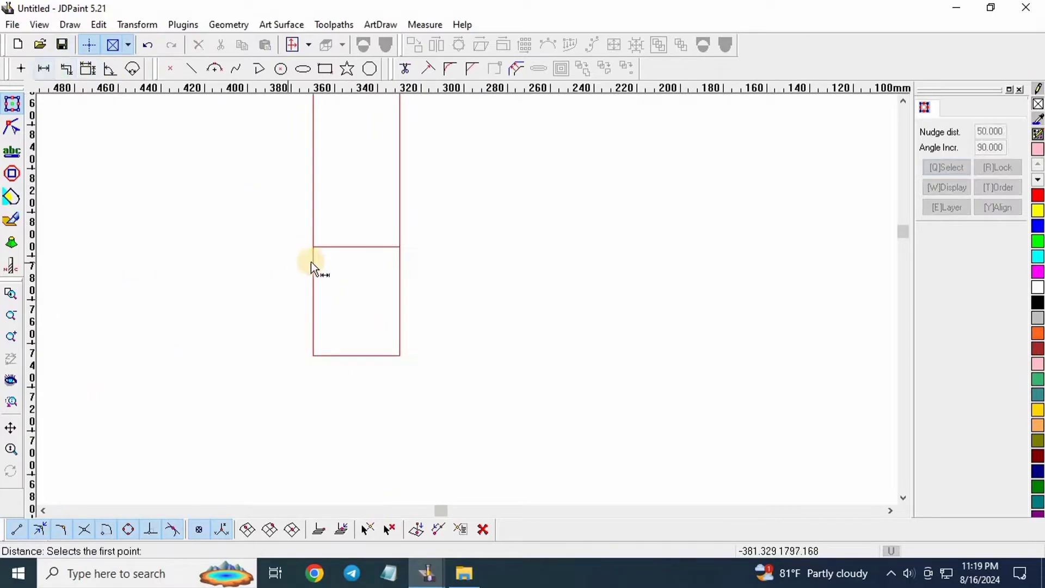
{"action": "left_click", "coordinate": [357, 249]}
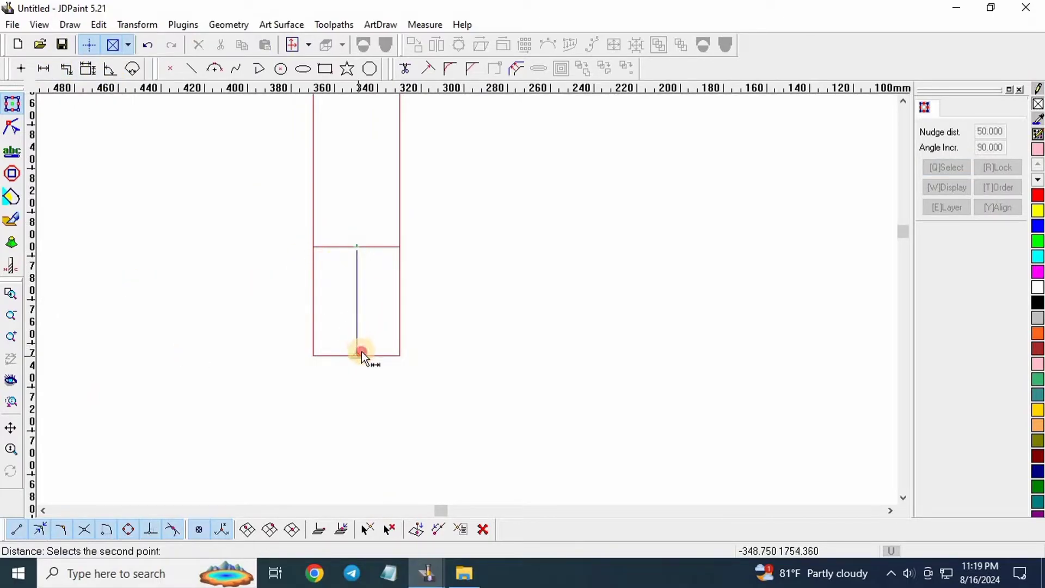
{"action": "left_click", "coordinate": [361, 351]}
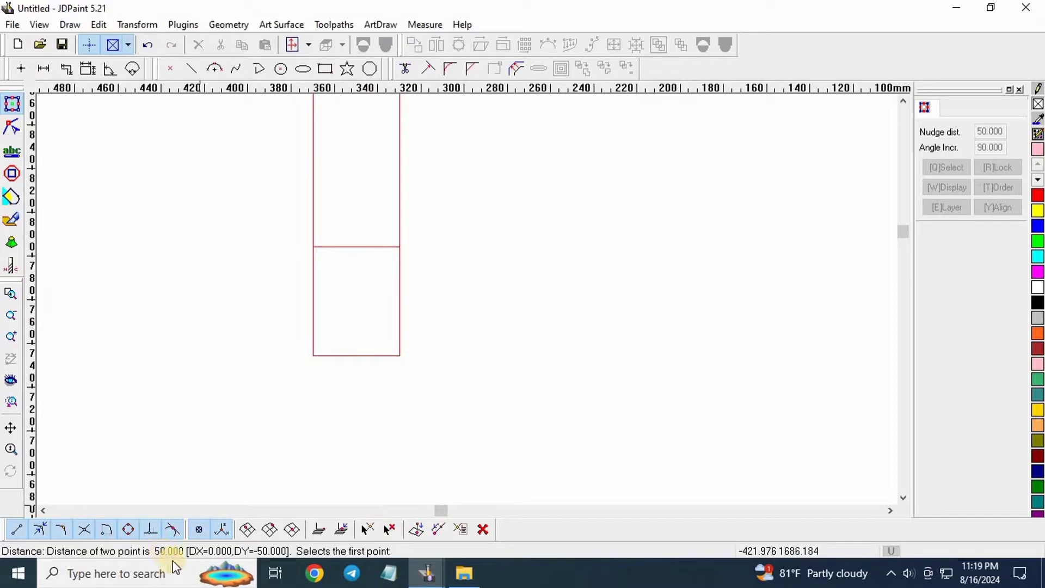
{"action": "left_click", "coordinate": [360, 249]}
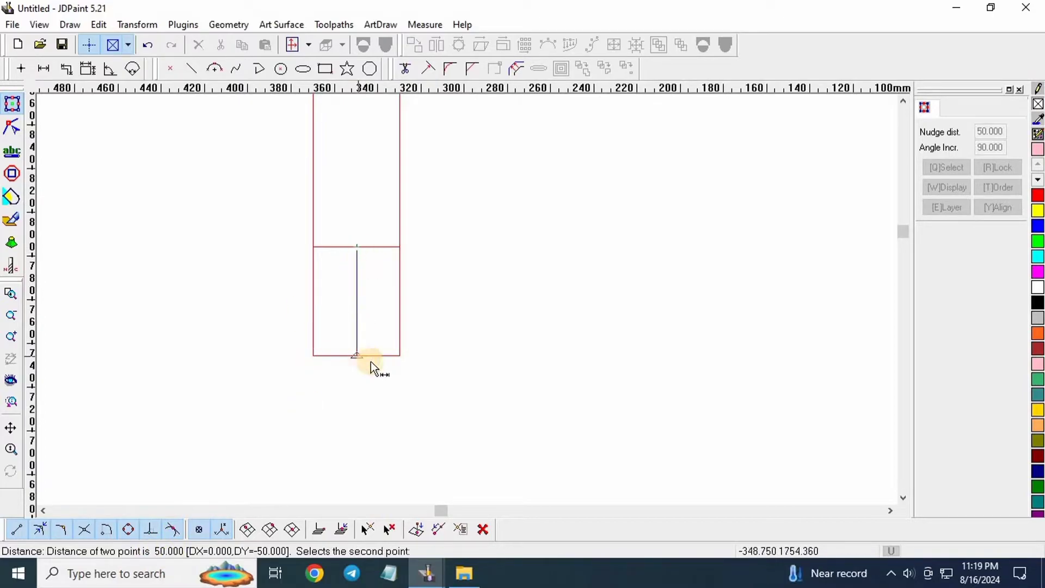
{"action": "left_click", "coordinate": [371, 359]}
{"action": "right_click", "coordinate": [452, 273]}
{"action": "scroll", "coordinate": [319, 367], "scroll_direction": "down", "scroll_amount": 12}
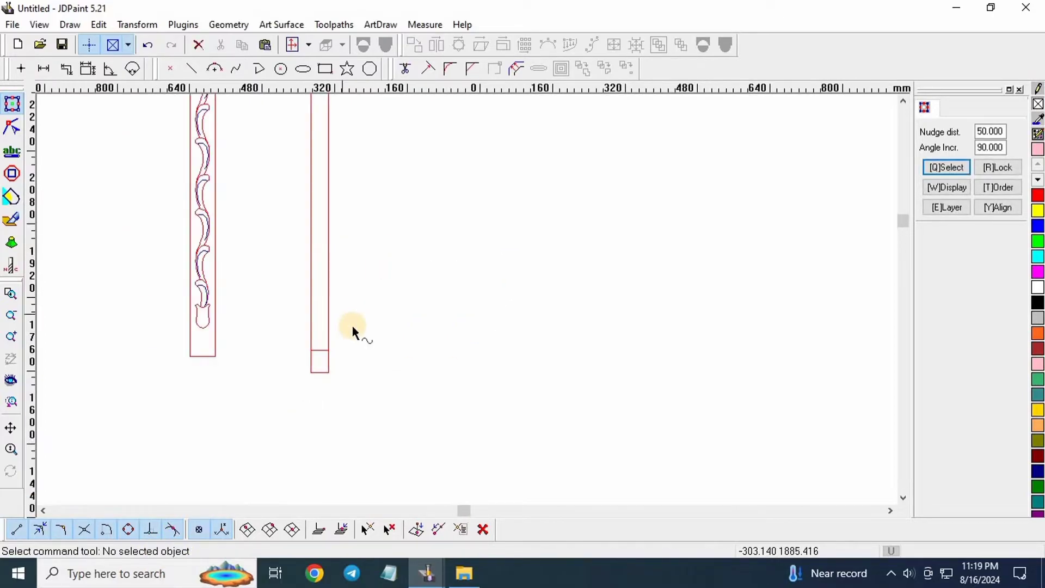
{"action": "mouse_move", "coordinate": [281, 158]}
{"action": "left_mouse_down"}
{"action": "mouse_move", "coordinate": [334, 211]}
{"action": "mouse_move", "coordinate": [334, 328]}
{"action": "left_mouse_up"}
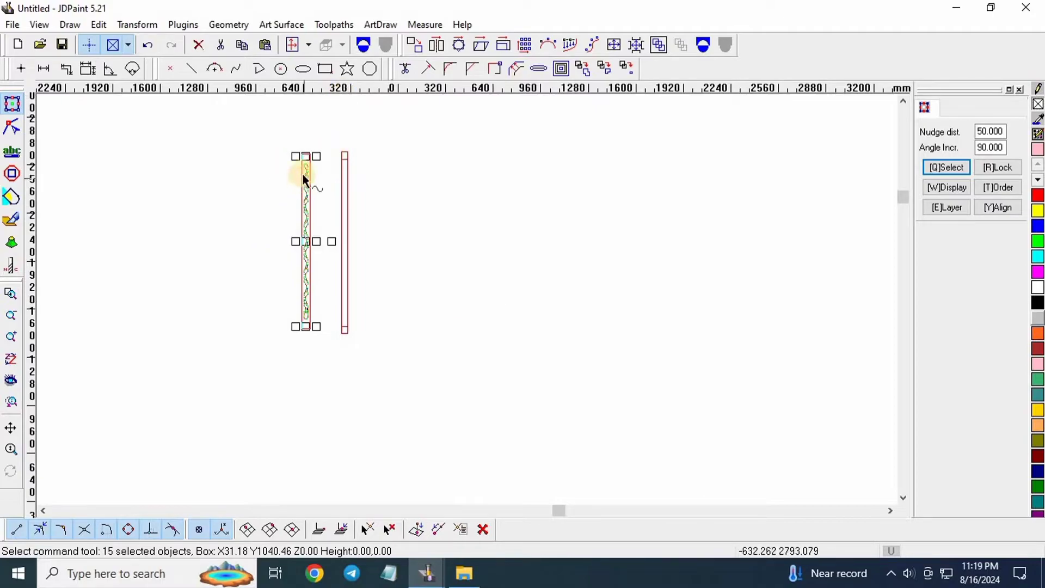
Try marquee selections of the vine and left strip outline, then clear the selection.
{"action": "scroll", "coordinate": [302, 173], "scroll_direction": "up", "scroll_amount": 2}
{"action": "mouse_move", "coordinate": [284, 140]}
{"action": "left_mouse_down"}
{"action": "mouse_move", "coordinate": [357, 292]}
{"action": "mouse_move", "coordinate": [382, 469]}
{"action": "left_mouse_up"}
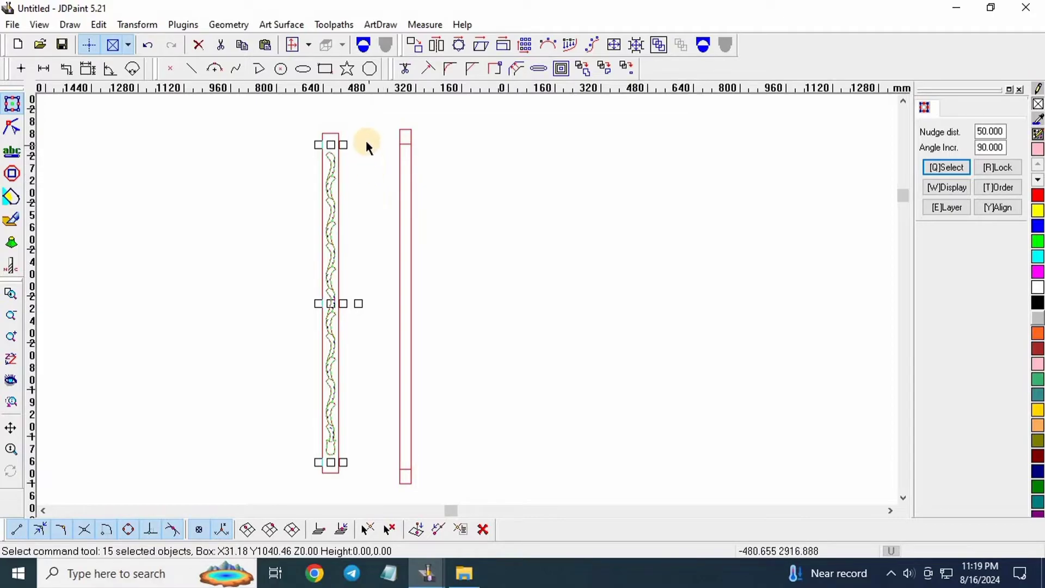
{"action": "left_click_drag", "start_coordinate": [364, 140], "coordinate": [287, 468]}
{"action": "scroll", "coordinate": [326, 228], "scroll_direction": "up", "scroll_amount": 5}
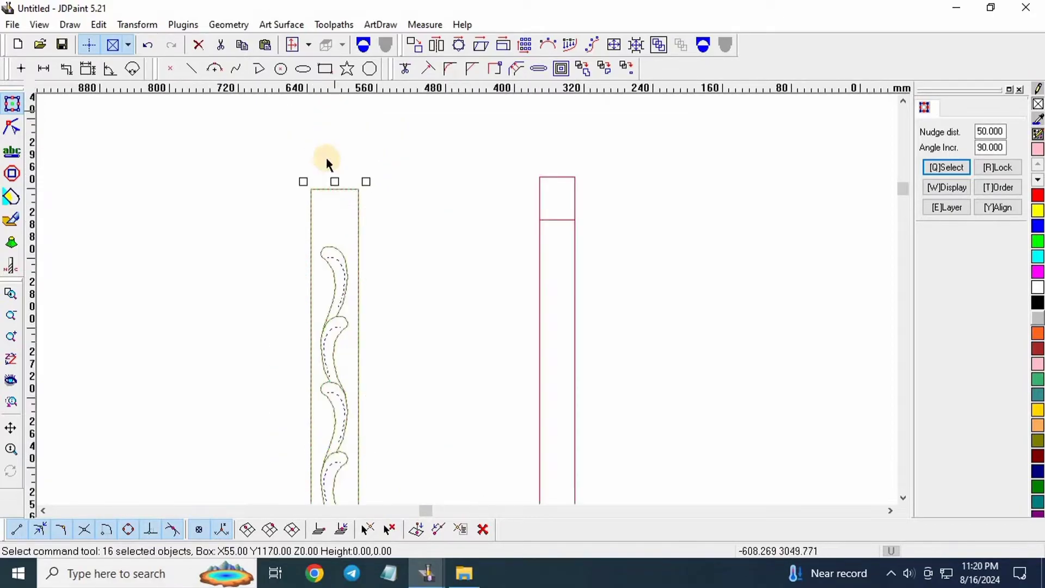
{"action": "left_click", "coordinate": [359, 206]}
{"action": "scroll", "coordinate": [349, 175], "scroll_direction": "down", "scroll_amount": 7}
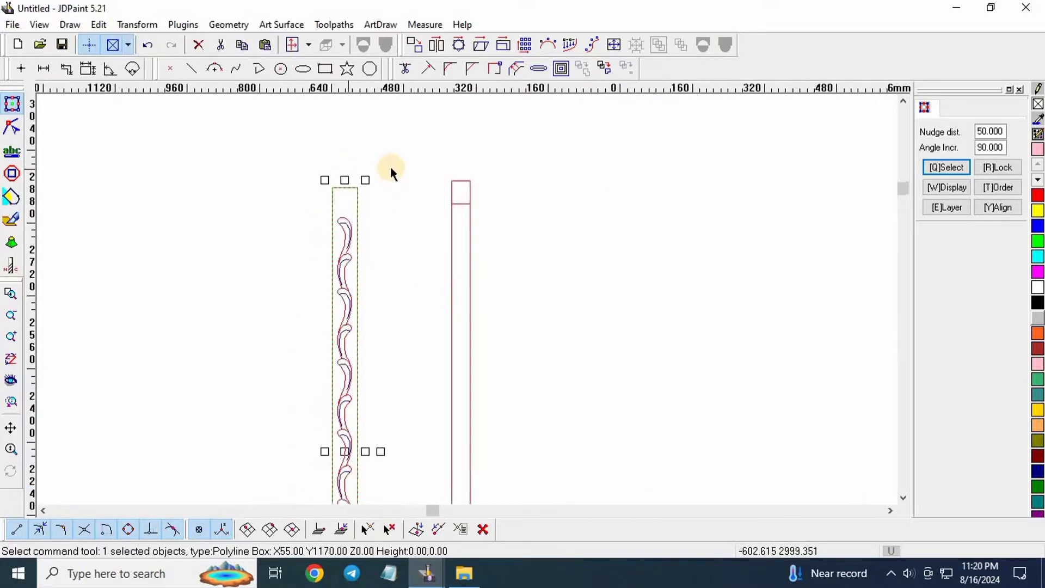
{"action": "scroll", "coordinate": [368, 162], "scroll_direction": "down", "scroll_amount": 3}
{"action": "left_click", "coordinate": [395, 219]}
Marquee only the vine chain so 15 objects are selected, excluding the rectangle.
{"action": "mouse_move", "coordinate": [332, 183]}
{"action": "left_mouse_down"}
{"action": "mouse_move", "coordinate": [406, 387]}
{"action": "mouse_move", "coordinate": [409, 446]}
{"action": "mouse_move", "coordinate": [404, 438]}
{"action": "left_mouse_up"}
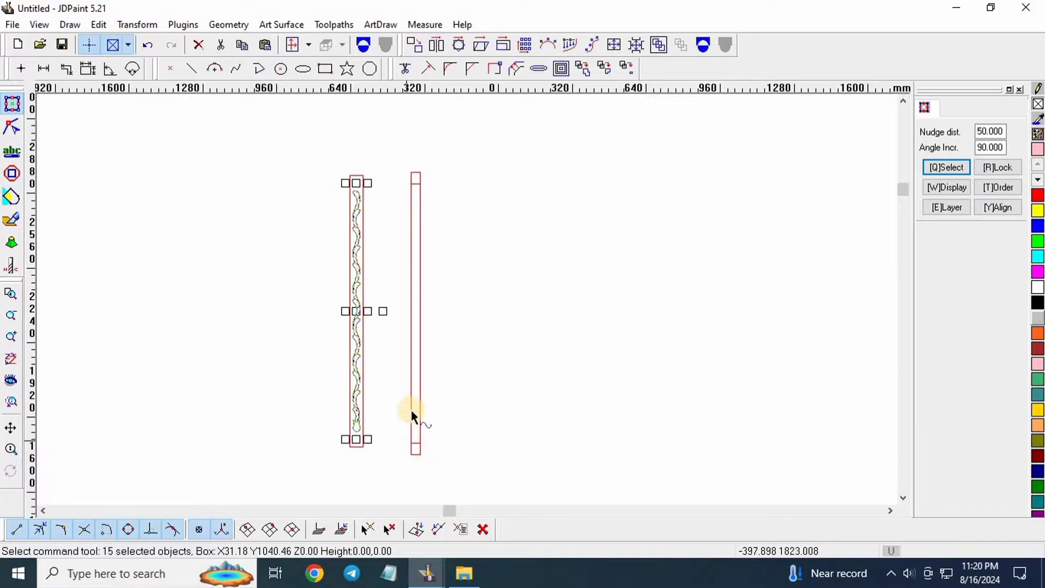
{"action": "scroll", "coordinate": [353, 192], "scroll_direction": "up", "scroll_amount": 4}
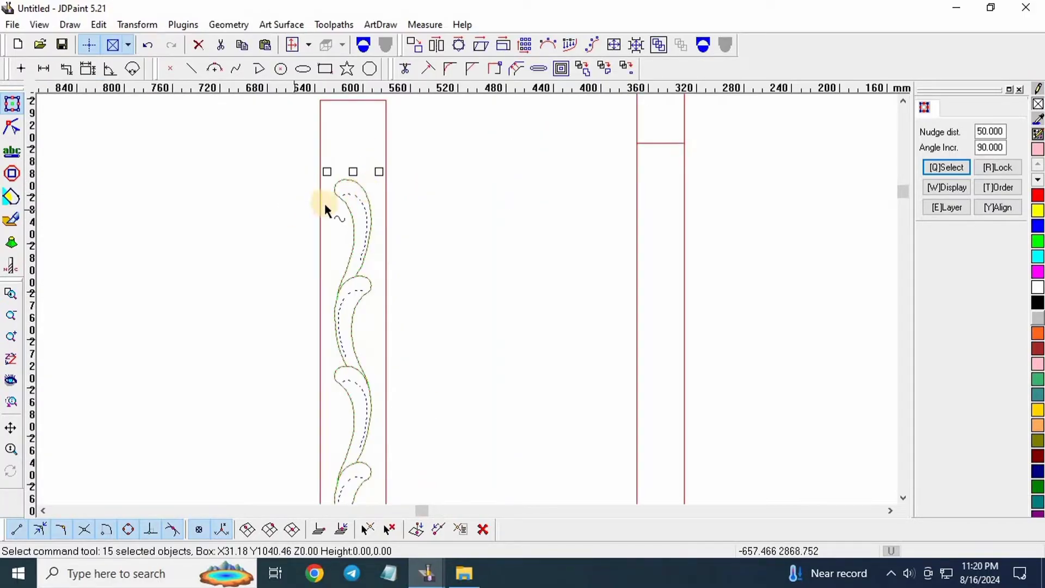
{"action": "scroll", "coordinate": [180, 183], "scroll_direction": "down", "scroll_amount": 3}
{"action": "scroll", "coordinate": [260, 208], "scroll_direction": "down", "scroll_amount": 2}
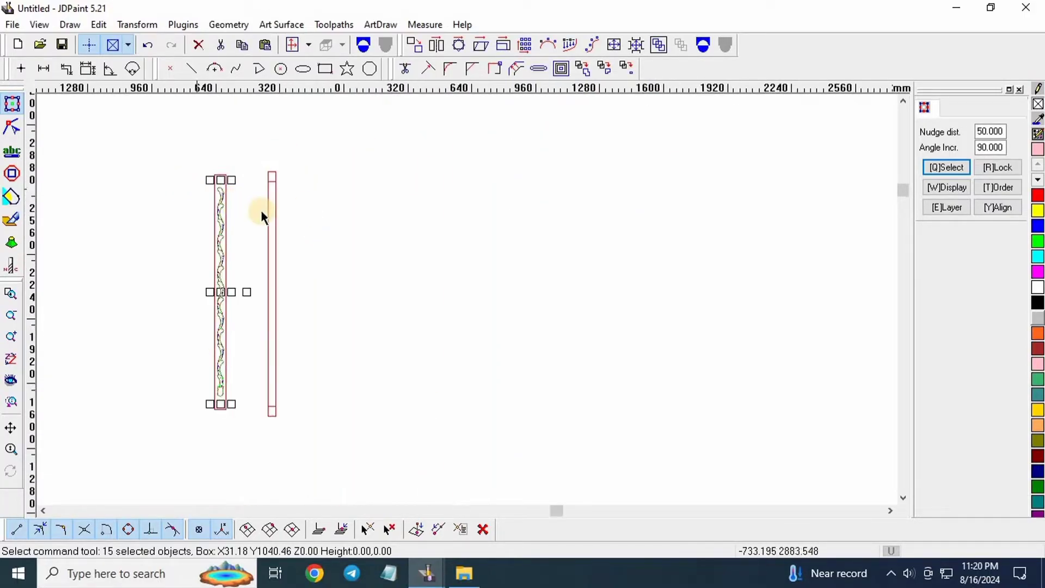
{"action": "scroll", "coordinate": [233, 205], "scroll_direction": "up", "scroll_amount": 1}
{"action": "scroll", "coordinate": [514, 257], "scroll_direction": "down", "scroll_amount": 2}
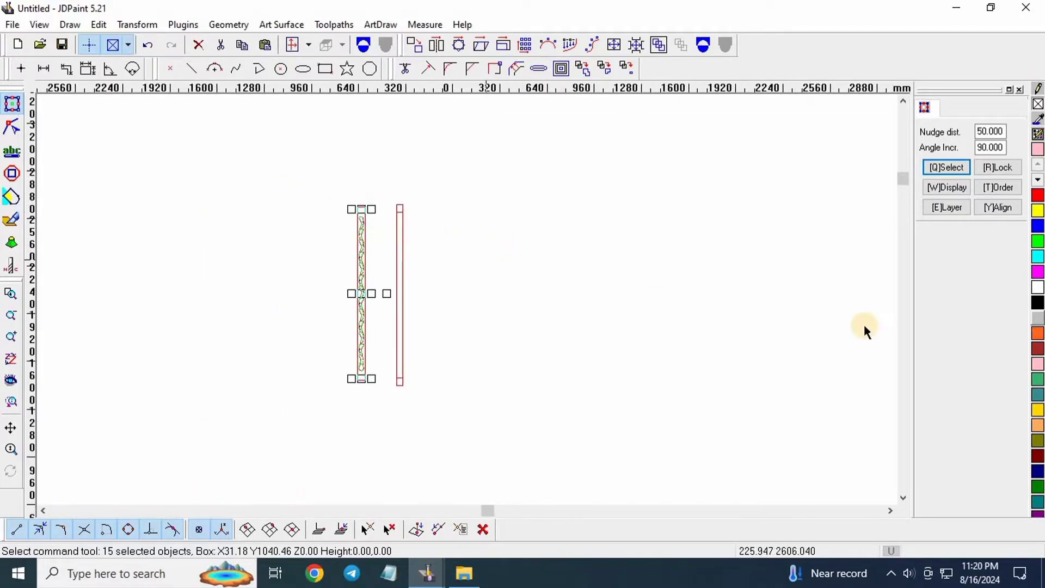
{"action": "scroll", "coordinate": [408, 267], "scroll_direction": "up", "scroll_amount": 2}
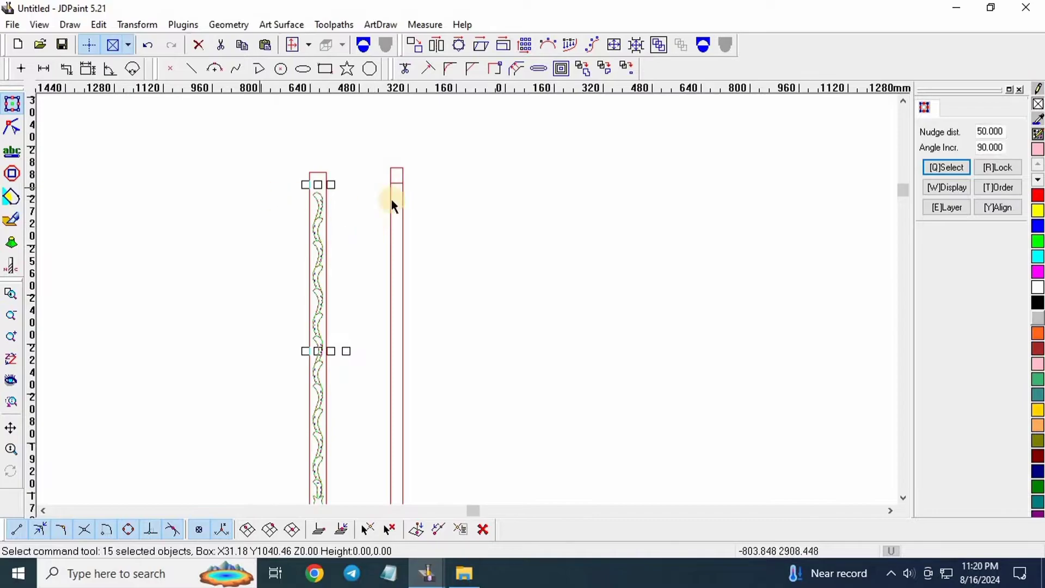
{"action": "scroll", "coordinate": [390, 196], "scroll_direction": "down", "scroll_amount": 2}
Start the Align-to-reference command and pick the right strip's outline rectangle as reference.
{"action": "left_click", "coordinate": [1001, 208]}
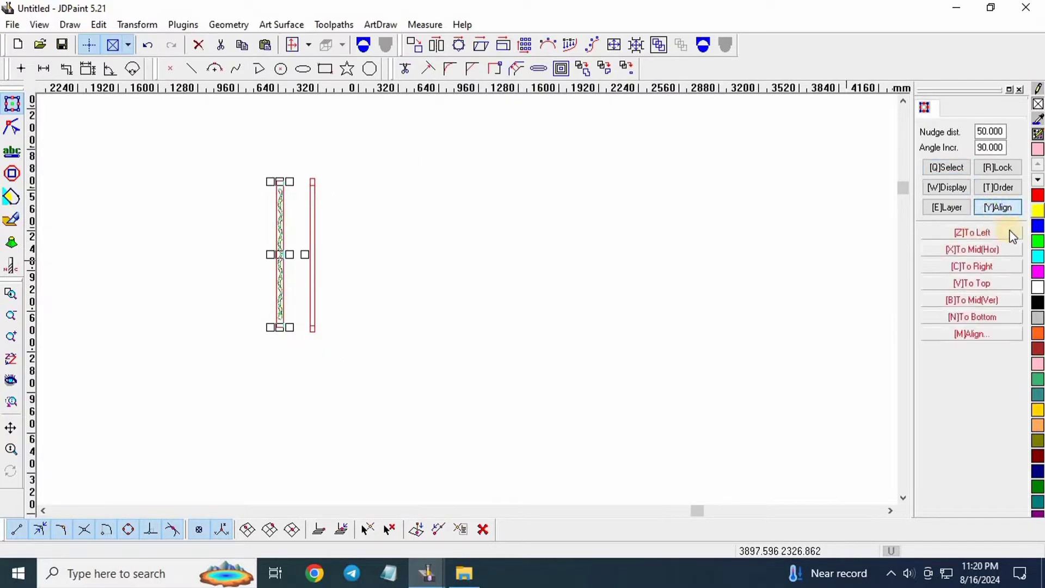
{"action": "left_click", "coordinate": [980, 334]}
{"action": "scroll", "coordinate": [375, 251], "scroll_direction": "up", "scroll_amount": 4}
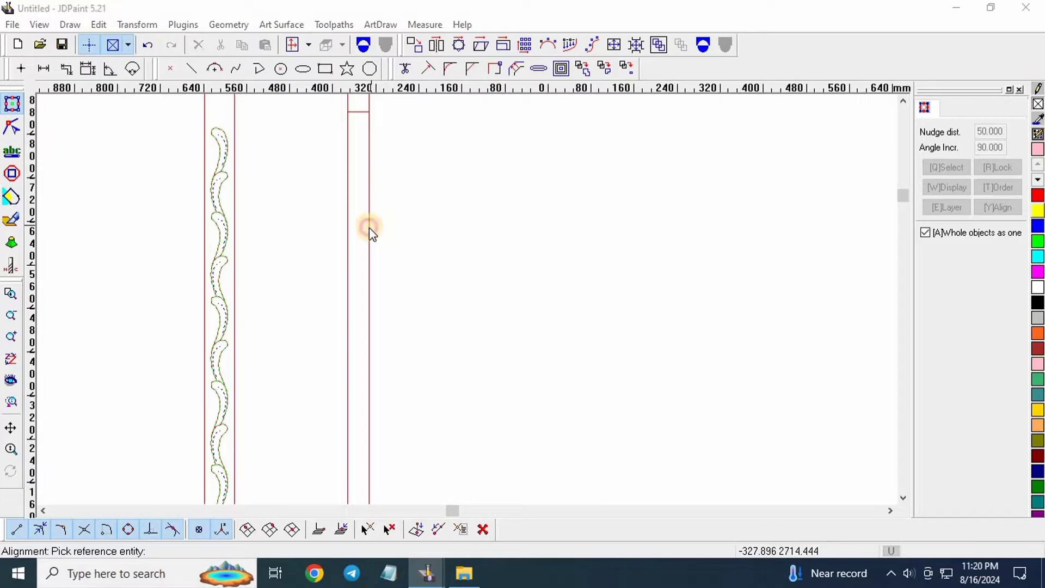
{"action": "left_click", "coordinate": [369, 227]}
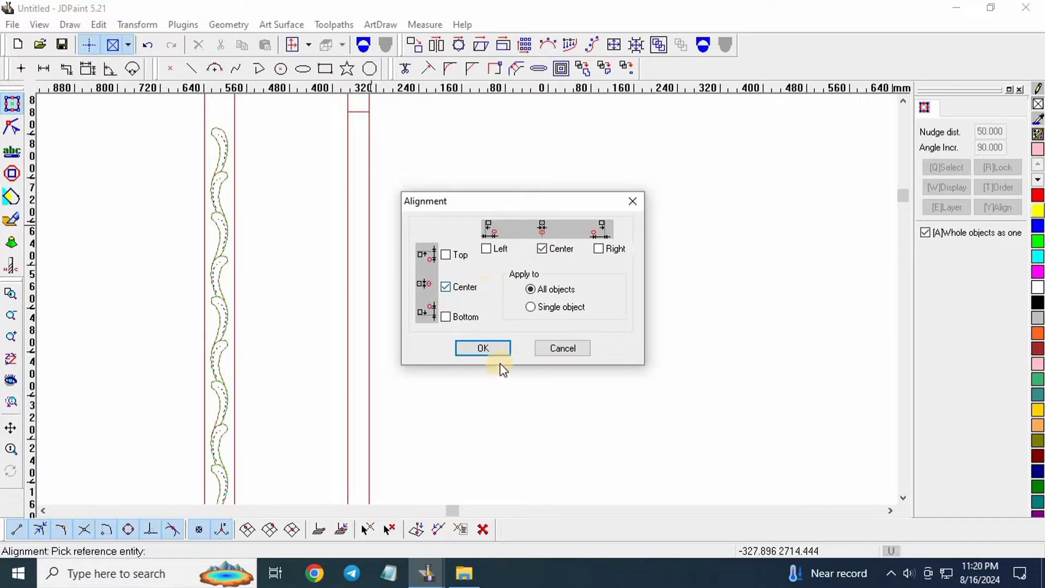
Apply centre/centre alignment to all objects, then zoom to verify the vine sits centred in the strip.
{"action": "left_click", "coordinate": [492, 351]}
{"action": "scroll", "coordinate": [343, 242], "scroll_direction": "down", "scroll_amount": 3}
{"action": "scroll", "coordinate": [349, 216], "scroll_direction": "up", "scroll_amount": 2}
{"action": "scroll", "coordinate": [328, 188], "scroll_direction": "up", "scroll_amount": 2}
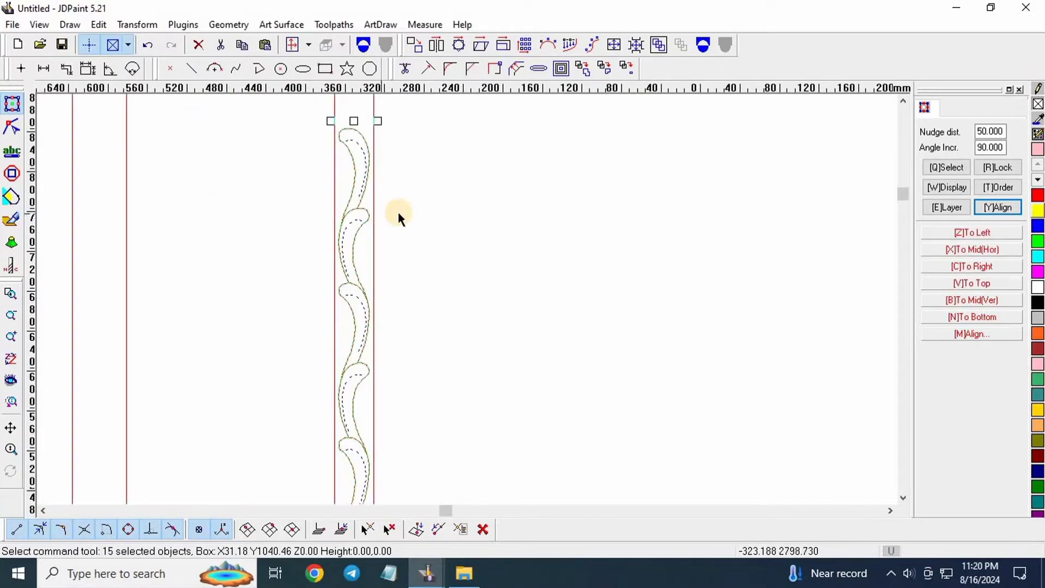
{"action": "scroll", "coordinate": [397, 250], "scroll_direction": "down", "scroll_amount": 2}
{"action": "scroll", "coordinate": [381, 221], "scroll_direction": "up", "scroll_amount": 4}
{"action": "scroll", "coordinate": [359, 206], "scroll_direction": "down", "scroll_amount": 3}
{"action": "scroll", "coordinate": [329, 169], "scroll_direction": "up", "scroll_amount": 1}
{"action": "scroll", "coordinate": [326, 161], "scroll_direction": "up", "scroll_amount": 2}
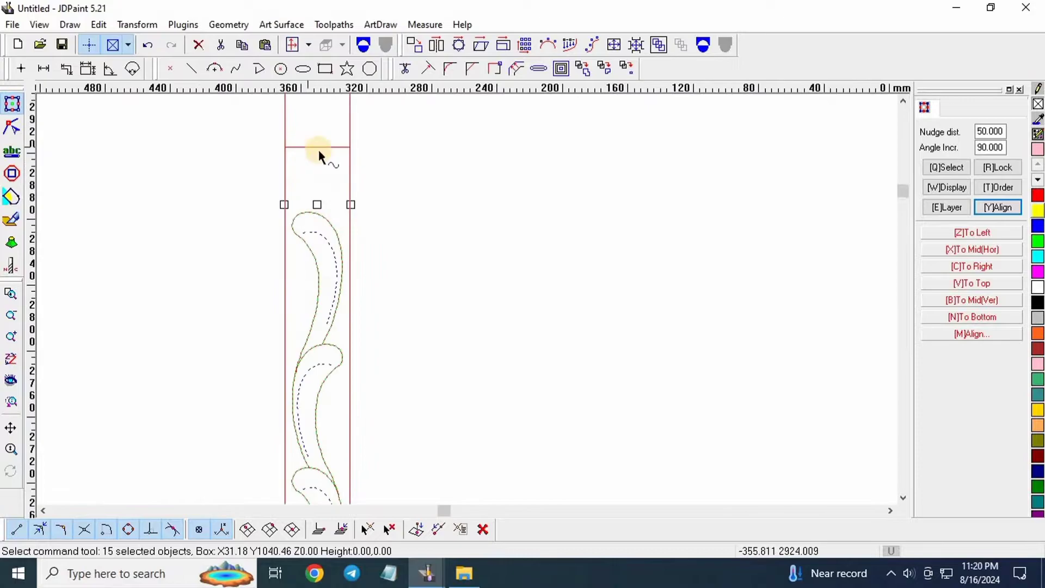
{"action": "scroll", "coordinate": [321, 154], "scroll_direction": "down", "scroll_amount": 5}
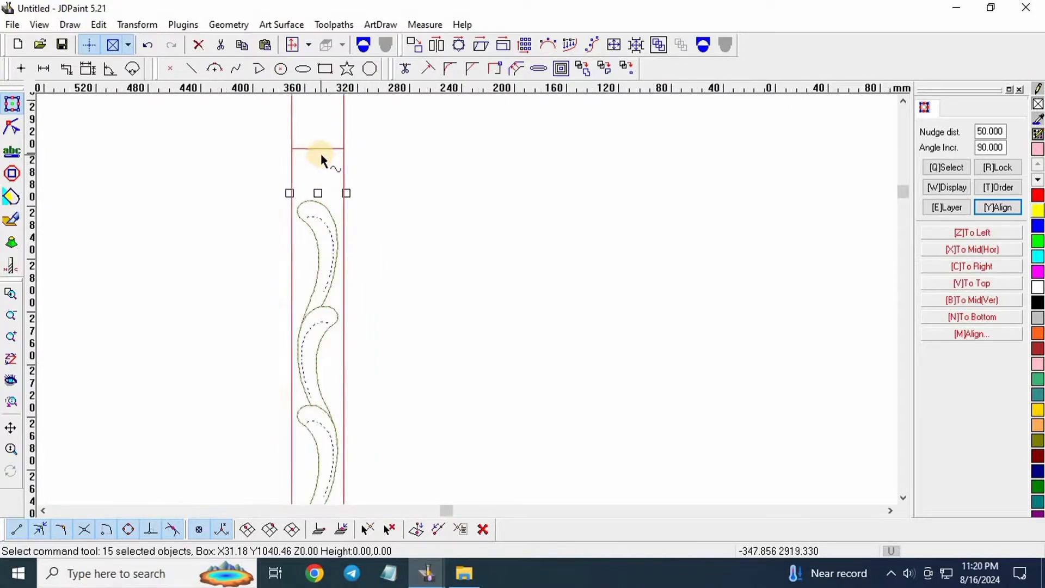
{"action": "scroll", "coordinate": [344, 332], "scroll_direction": "up", "scroll_amount": 4}
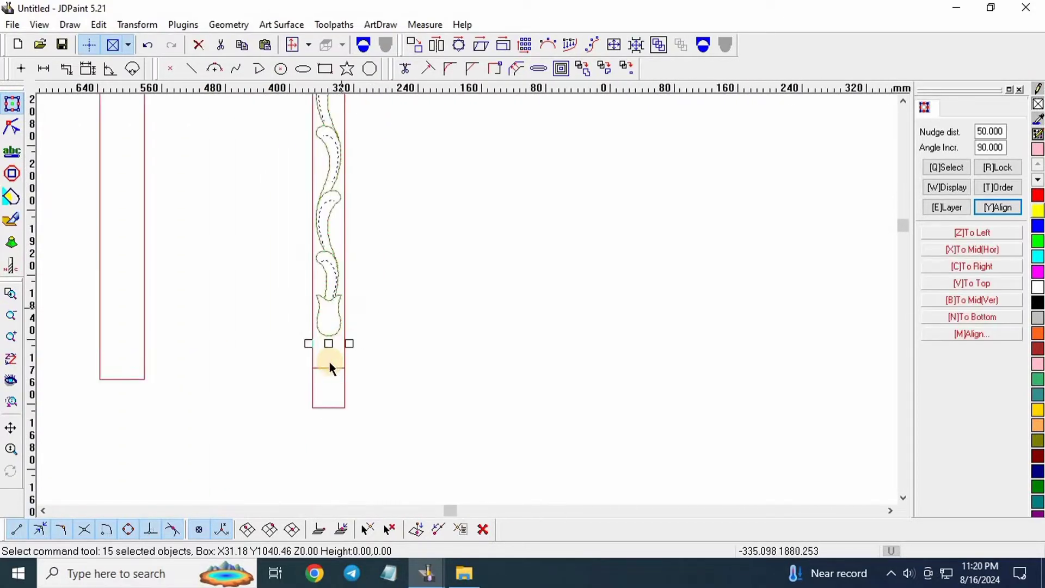
{"action": "scroll", "coordinate": [335, 362], "scroll_direction": "down", "scroll_amount": 2}
{"action": "scroll", "coordinate": [331, 400], "scroll_direction": "up", "scroll_amount": 2}
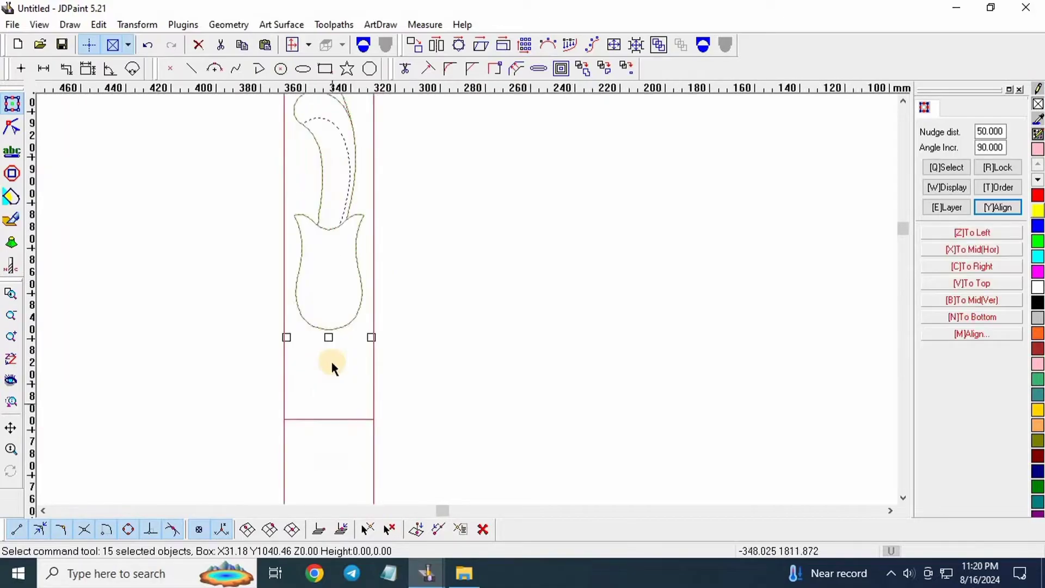
{"action": "scroll", "coordinate": [343, 403], "scroll_direction": "down", "scroll_amount": 3}
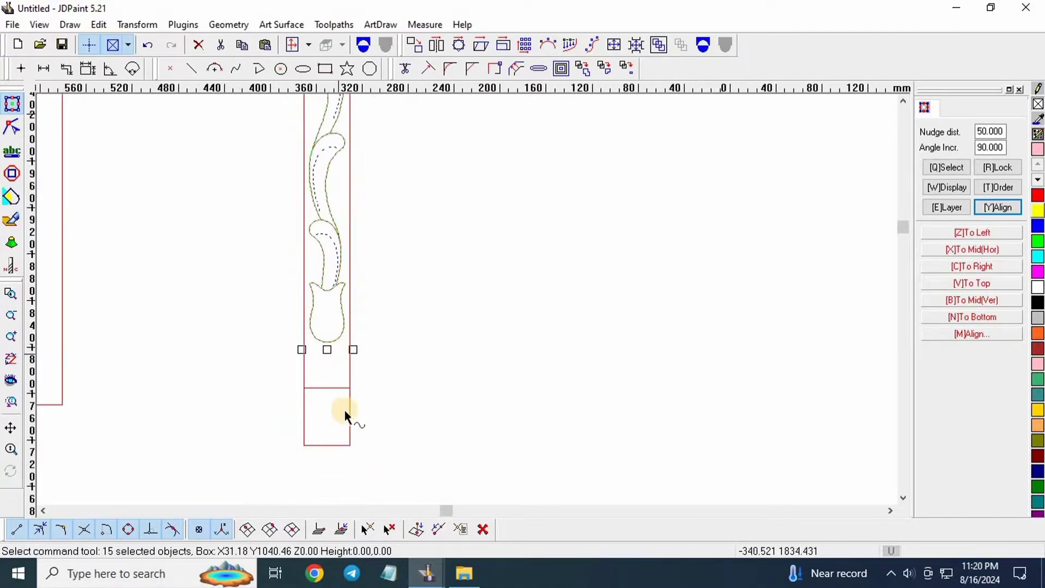
{"action": "scroll", "coordinate": [341, 381], "scroll_direction": "up", "scroll_amount": 3}
{"action": "scroll", "coordinate": [332, 427], "scroll_direction": "down", "scroll_amount": 3}
{"action": "scroll", "coordinate": [327, 423], "scroll_direction": "up", "scroll_amount": 3}
{"action": "scroll", "coordinate": [330, 349], "scroll_direction": "down", "scroll_amount": 2}
Set the nudge distance to 1 mm.
{"action": "scroll", "coordinate": [334, 339], "scroll_direction": "up", "scroll_amount": 3}
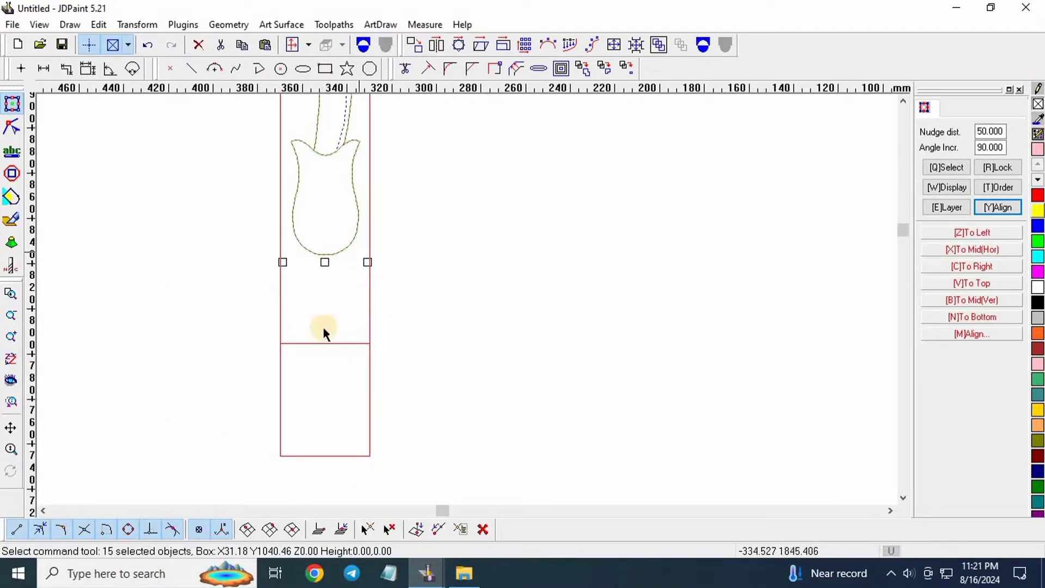
{"action": "double_click", "coordinate": [990, 132]}
{"action": "type", "text": "1"}
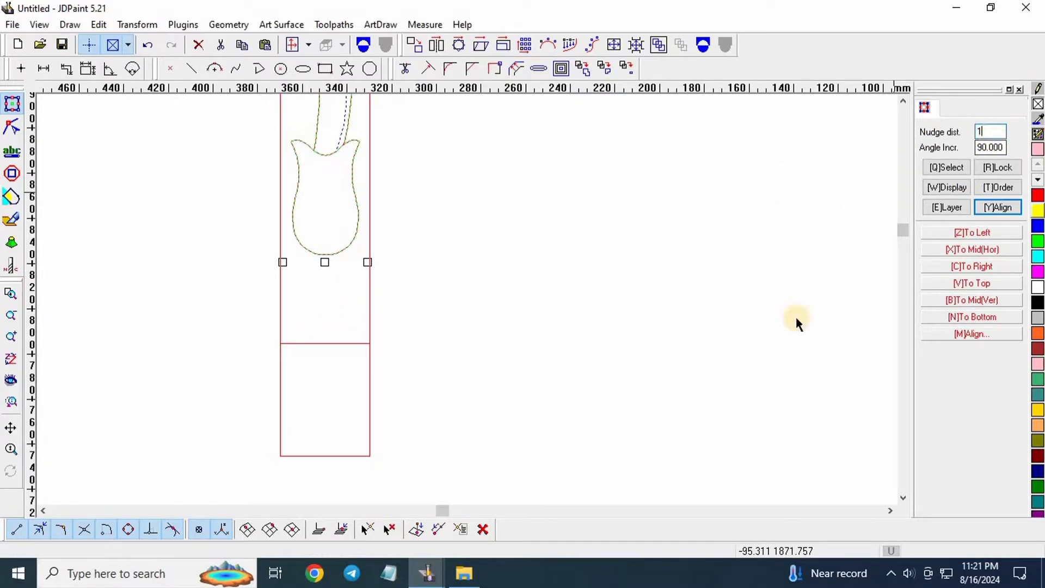
{"action": "key", "text": "Return"}
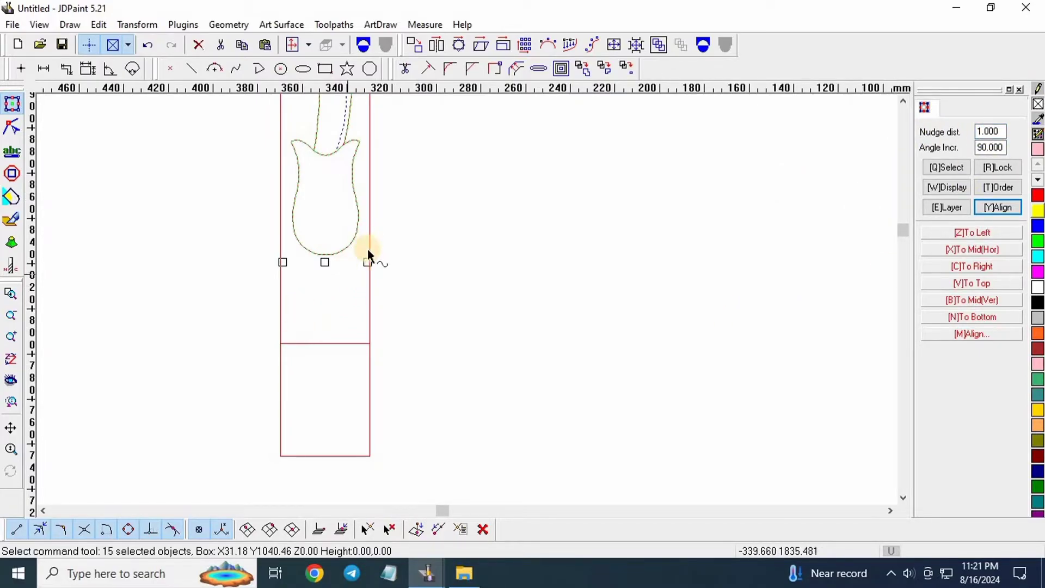
Nudge the vine down 1 mm so its bottom tulip meets the divider line.
{"action": "key", "text": "Down"}
{"action": "key", "text": "Down"}
{"action": "key", "text": "Down"}
{"action": "key", "text": "Down"}
{"action": "key", "text": "Down"}
{"action": "key", "text": "Down"}
{"action": "key", "text": "Down"}
{"action": "key", "text": "Down"}
{"action": "key", "text": "Down"}
{"action": "key", "text": "Down"}
{"action": "key", "text": "Down"}
{"action": "key", "text": "Down"}
{"action": "key", "text": "Down"}
{"action": "key", "text": "Down"}
{"action": "key", "text": "Down"}
{"action": "key", "text": "Down"}
{"action": "key", "text": "Down"}
{"action": "key", "text": "Down"}
{"action": "key", "text": "Down"}
{"action": "key", "text": "Down"}
{"action": "key", "text": "Down"}
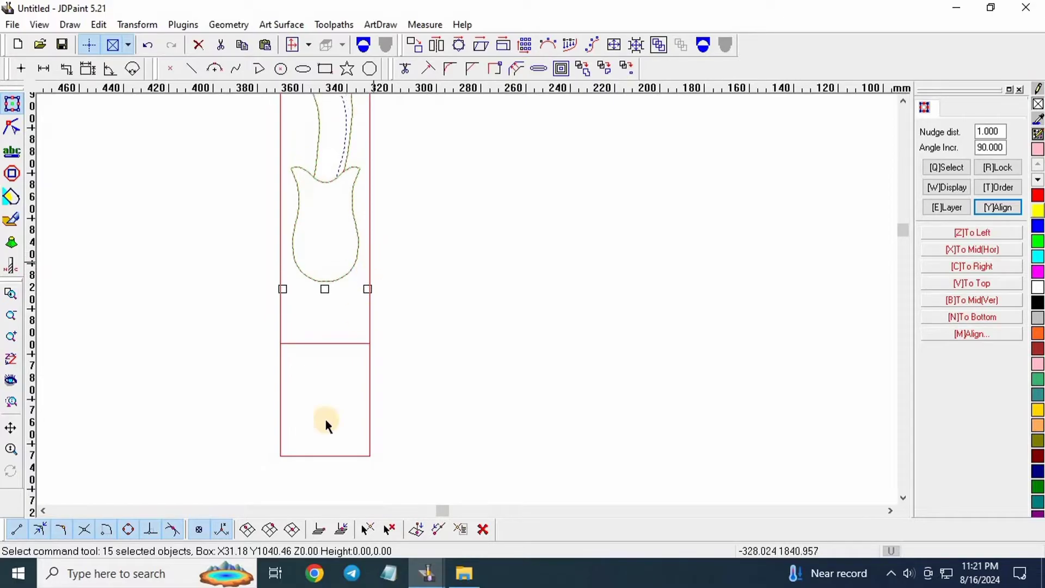
{"action": "scroll", "coordinate": [333, 345], "scroll_direction": "up", "scroll_amount": 1}
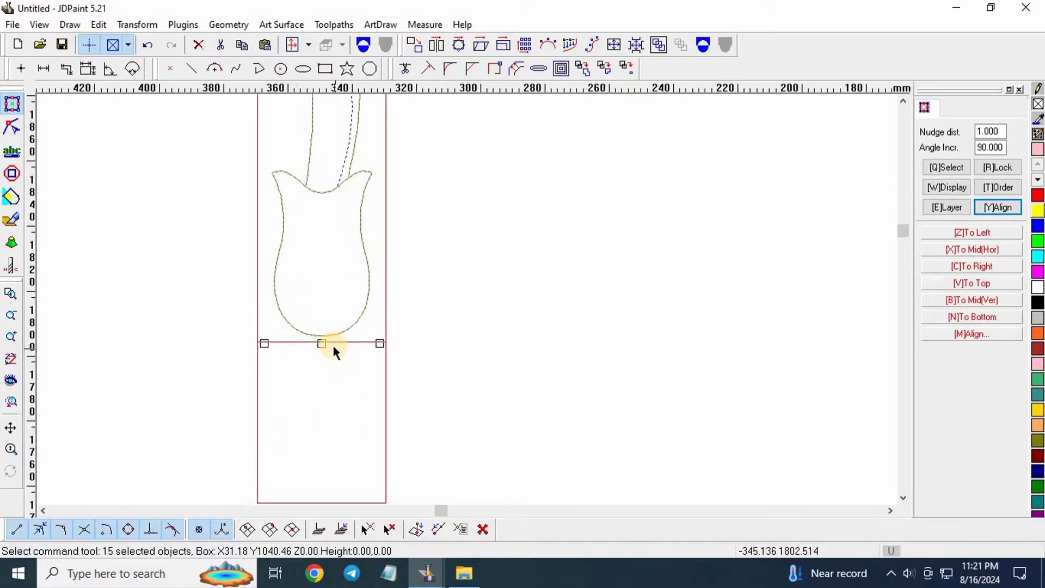
{"action": "scroll", "coordinate": [363, 362], "scroll_direction": "down", "scroll_amount": 2}
{"action": "scroll", "coordinate": [390, 422], "scroll_direction": "up", "scroll_amount": 1}
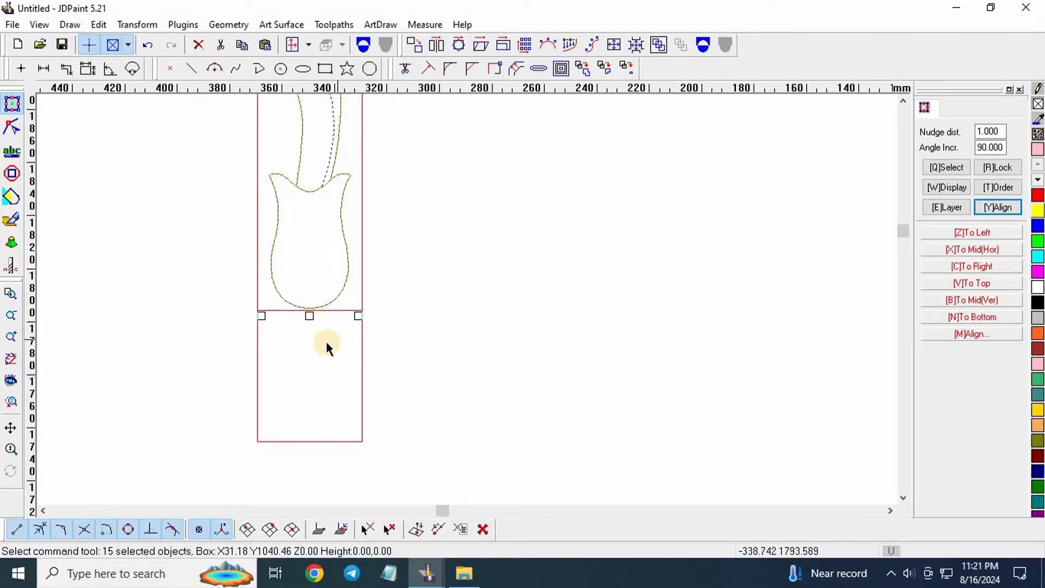
{"action": "scroll", "coordinate": [327, 365], "scroll_direction": "down", "scroll_amount": 2}
{"action": "scroll", "coordinate": [337, 414], "scroll_direction": "down", "scroll_amount": 1}
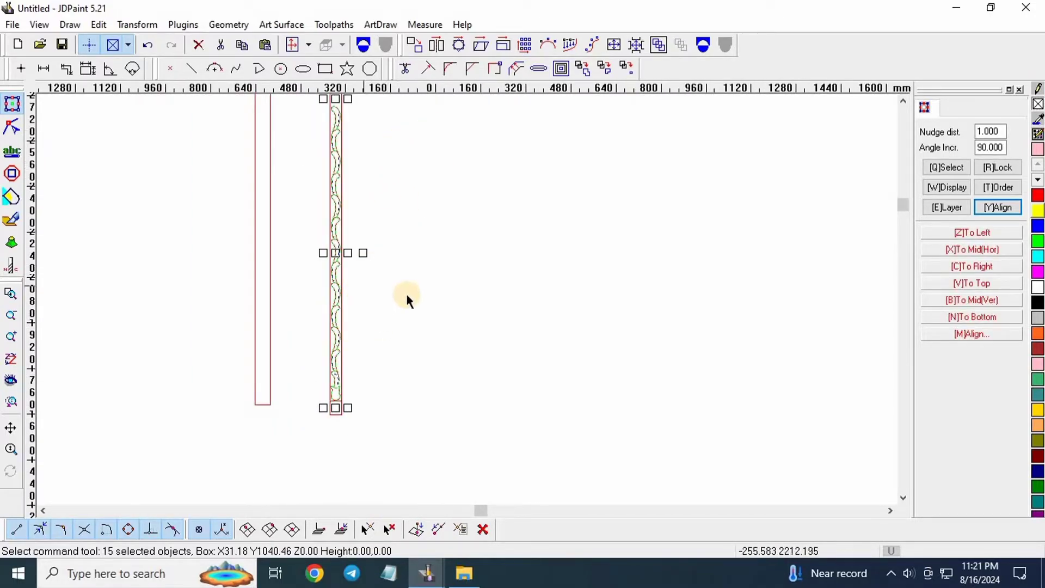
Clear the vine selection and try selecting a single leaf curve instead.
{"action": "scroll", "coordinate": [406, 299], "scroll_direction": "up", "scroll_amount": 3}
{"action": "scroll", "coordinate": [293, 318], "scroll_direction": "up", "scroll_amount": 1}
{"action": "scroll", "coordinate": [380, 247], "scroll_direction": "down", "scroll_amount": 2}
{"action": "left_click", "coordinate": [436, 239]}
{"action": "scroll", "coordinate": [343, 234], "scroll_direction": "up", "scroll_amount": 4}
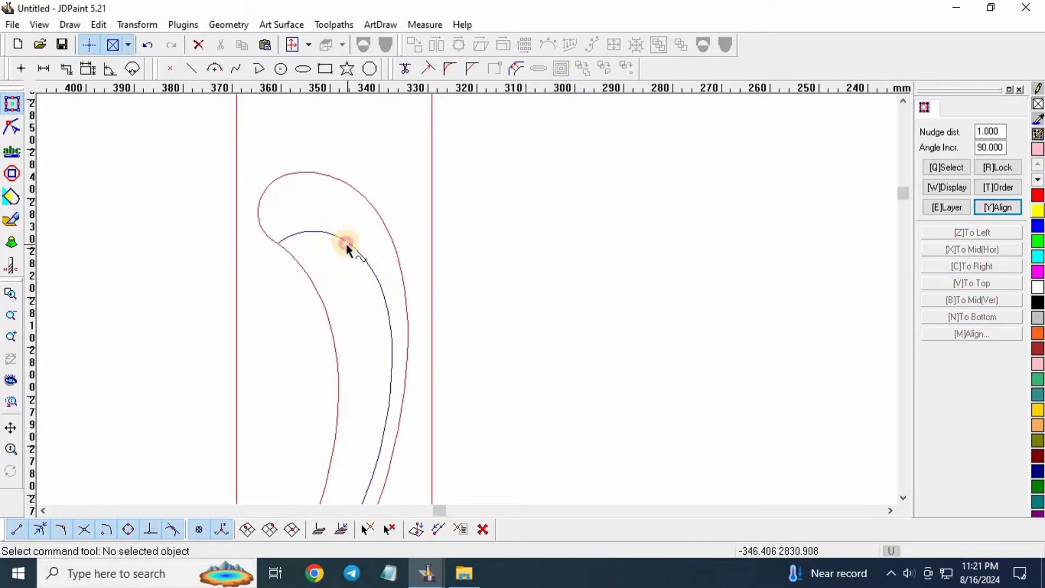
{"action": "left_click", "coordinate": [346, 243]}
{"action": "scroll", "coordinate": [353, 148], "scroll_direction": "down", "scroll_amount": 4}
{"action": "scroll", "coordinate": [344, 141], "scroll_direction": "up", "scroll_amount": 3}
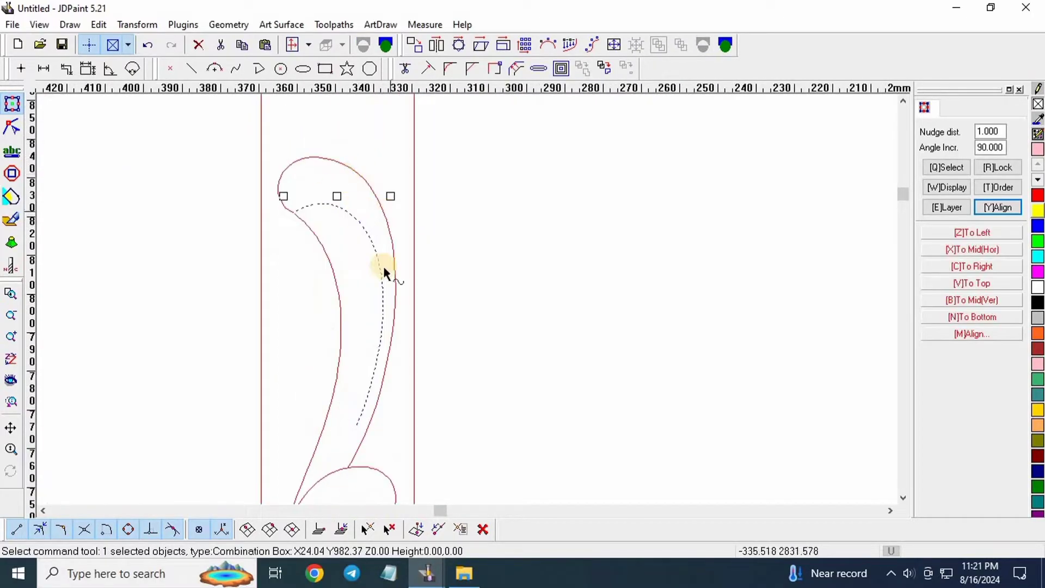
{"action": "scroll", "coordinate": [387, 276], "scroll_direction": "down", "scroll_amount": 3}
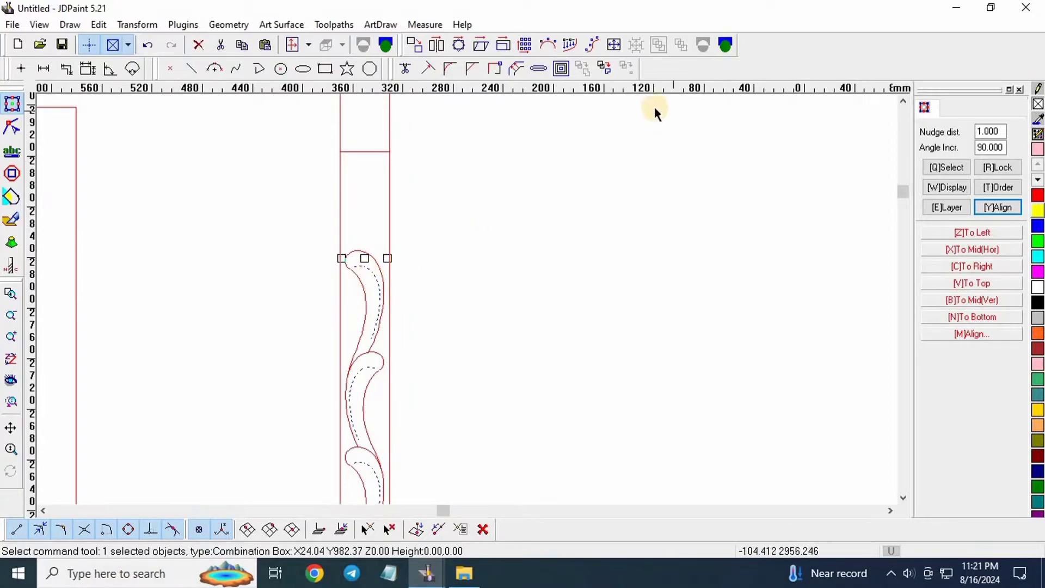
{"action": "scroll", "coordinate": [359, 272], "scroll_direction": "up", "scroll_amount": 1}
{"action": "left_click", "coordinate": [479, 308]}
Select the combined inner vine curves by clicking their outline.
{"action": "scroll", "coordinate": [345, 253], "scroll_direction": "up", "scroll_amount": 1}
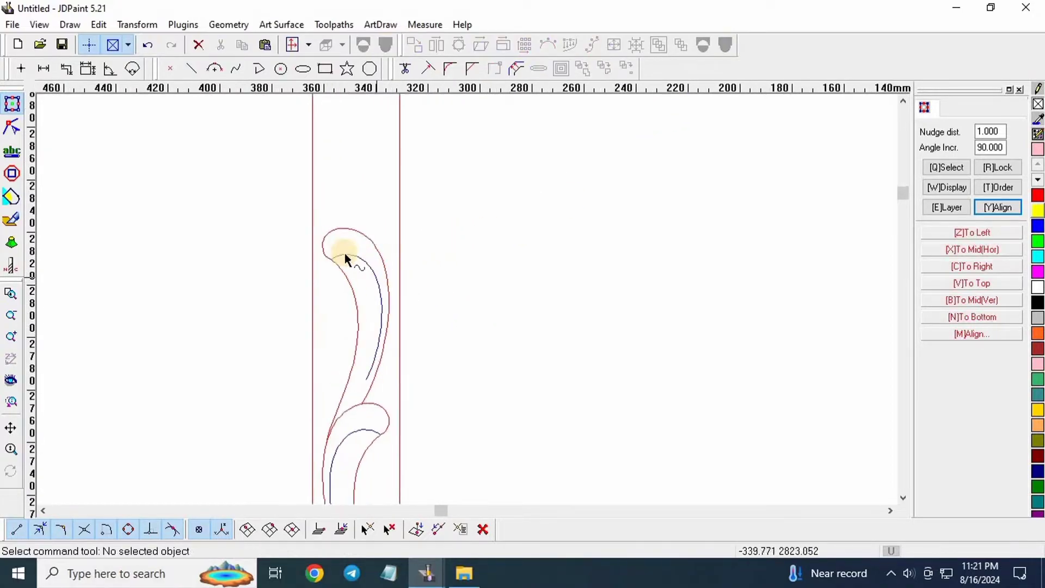
{"action": "left_click", "coordinate": [336, 264]}
{"action": "scroll", "coordinate": [335, 263], "scroll_direction": "up", "scroll_amount": 4}
{"action": "scroll", "coordinate": [366, 238], "scroll_direction": "down", "scroll_amount": 5}
{"action": "scroll", "coordinate": [359, 250], "scroll_direction": "up", "scroll_amount": 2}
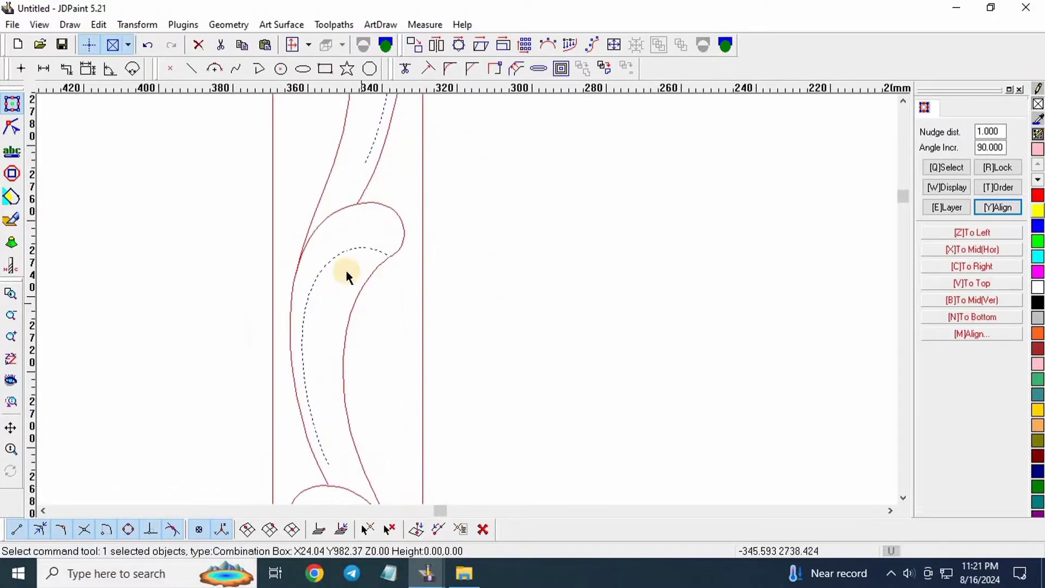
{"action": "left_click", "coordinate": [332, 279]}
{"action": "scroll", "coordinate": [345, 217], "scroll_direction": "up", "scroll_amount": 1}
{"action": "left_click", "coordinate": [347, 182]}
{"action": "scroll", "coordinate": [354, 174], "scroll_direction": "down", "scroll_amount": 3}
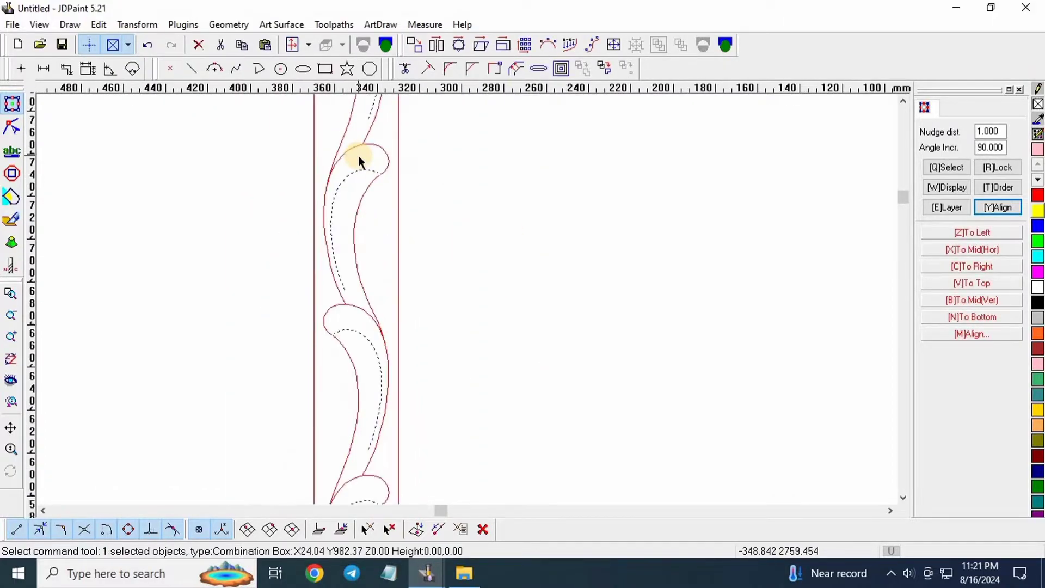
{"action": "scroll", "coordinate": [368, 261], "scroll_direction": "up", "scroll_amount": 2}
{"action": "scroll", "coordinate": [364, 327], "scroll_direction": "down", "scroll_amount": 2}
{"action": "scroll", "coordinate": [364, 225], "scroll_direction": "up", "scroll_amount": 5}
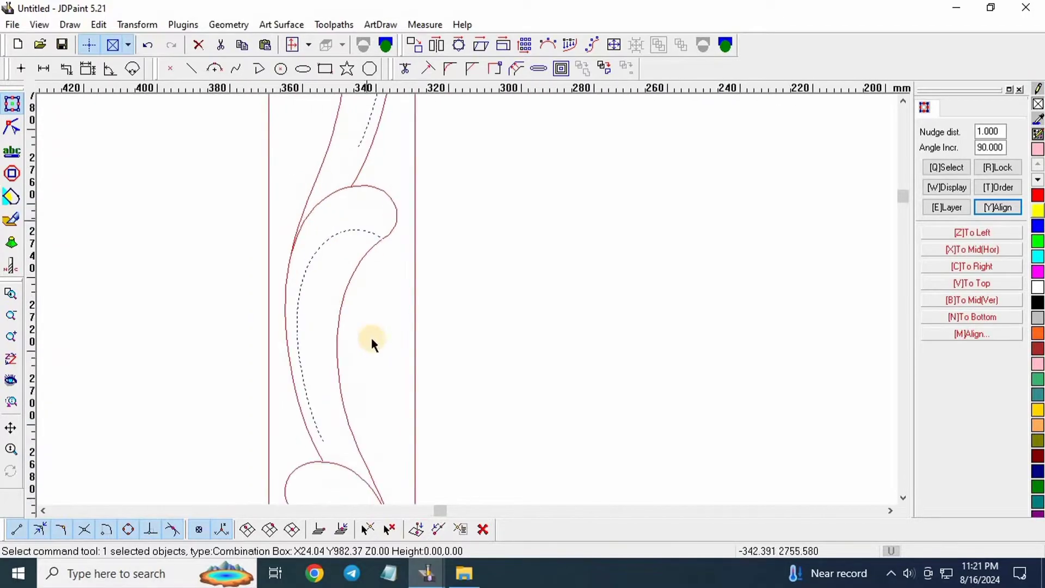
{"action": "scroll", "coordinate": [369, 334], "scroll_direction": "down", "scroll_amount": 4}
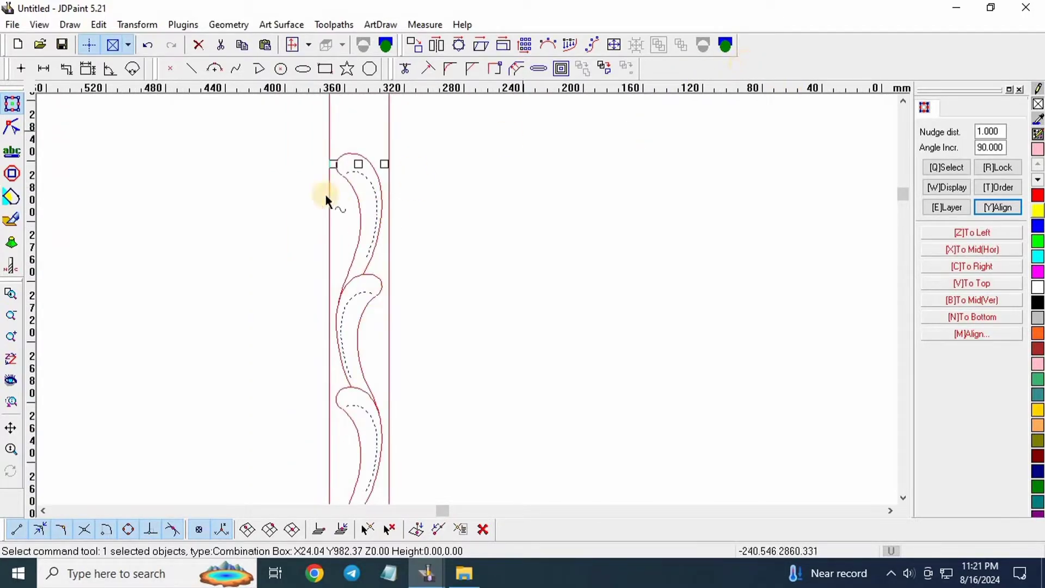
{"action": "scroll", "coordinate": [325, 195], "scroll_direction": "down", "scroll_amount": 2}
Set the nudge distance to 200 mm and shift the combined curves 200 mm right.
{"action": "double_click", "coordinate": [988, 130]}
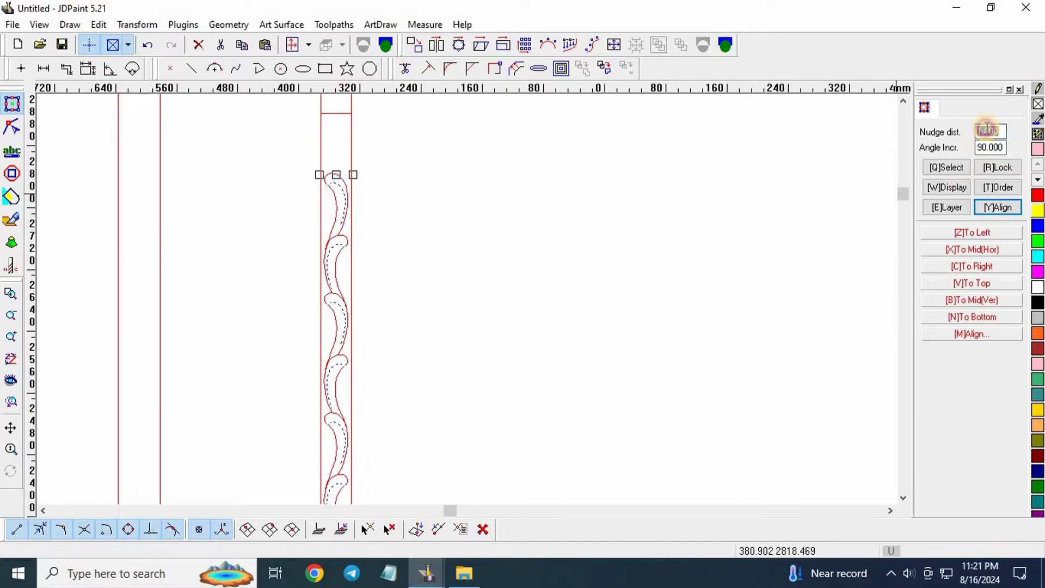
{"action": "type", "text": "2000"}
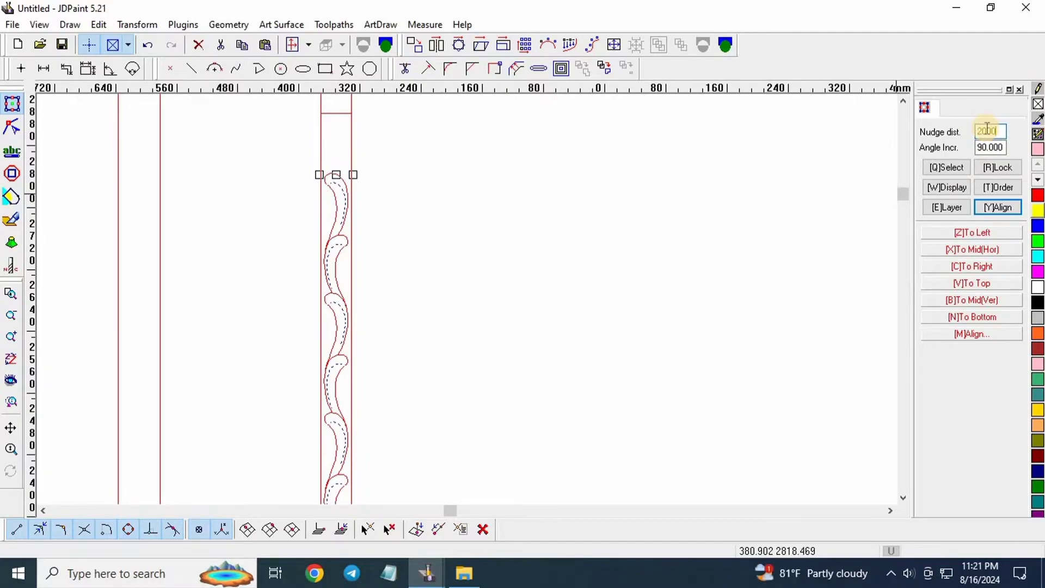
{"action": "key", "text": "BackSpace"}
{"action": "key", "text": "Return"}
{"action": "key", "text": "Right"}
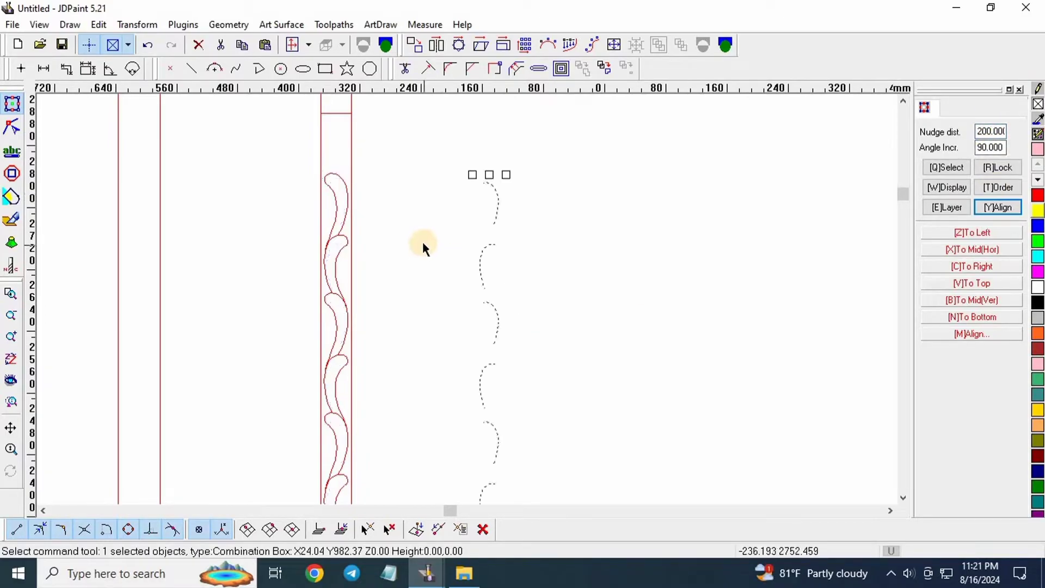
Reselect the moved combined curves and ungroup them into separate curves.
{"action": "left_click", "coordinate": [443, 200]}
{"action": "left_click_drag", "start_coordinate": [529, 173], "coordinate": [467, 221]}
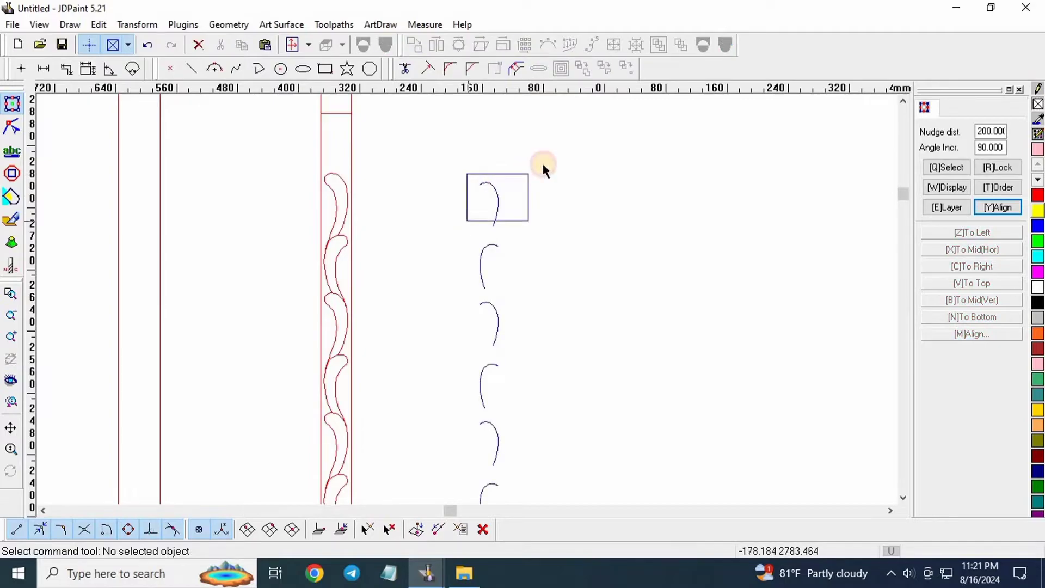
{"action": "left_click", "coordinate": [725, 46]}
{"action": "left_click", "coordinate": [489, 194]}
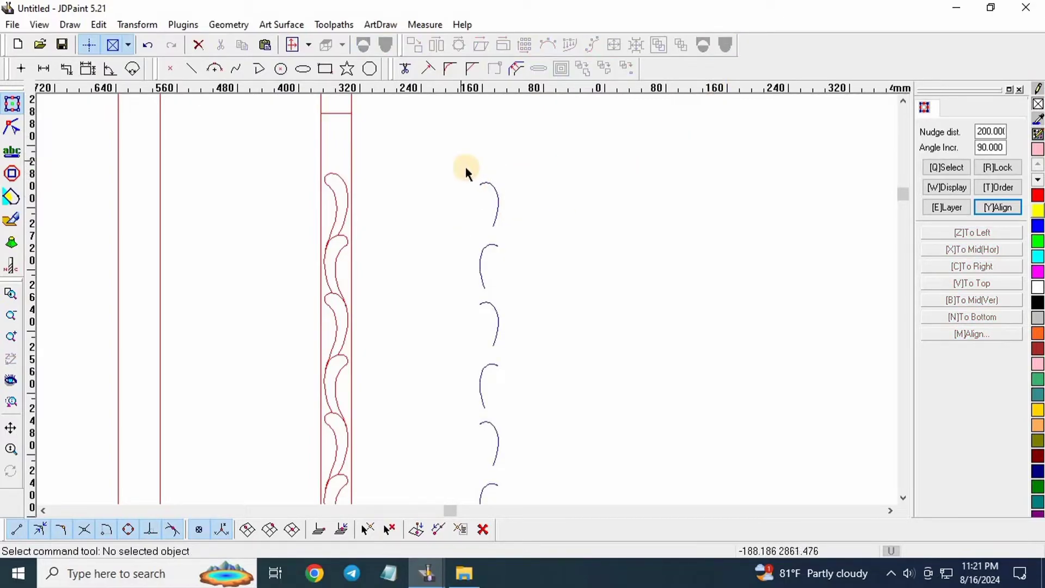
Nudge the top separated curves 200 mm left back into the strip.
{"action": "left_click_drag", "start_coordinate": [521, 165], "coordinate": [473, 231]}
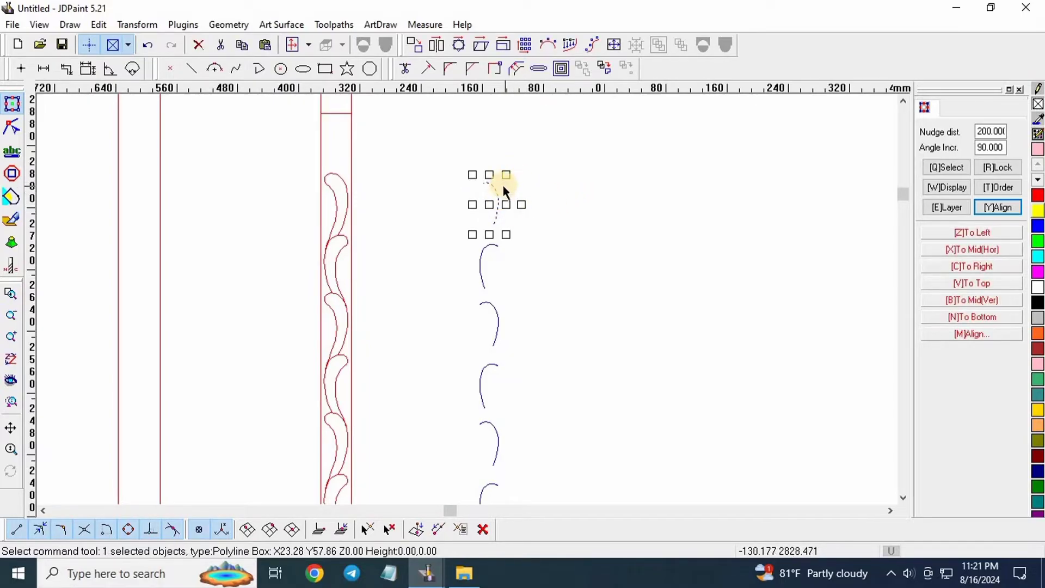
{"action": "key", "text": "Left"}
{"action": "left_click_drag", "start_coordinate": [516, 226], "coordinate": [459, 248]}
{"action": "key", "text": "Left"}
{"action": "left_click", "coordinate": [381, 233]}
Select the top leaf's blue curve, outline and remaining leaf curves.
{"action": "scroll", "coordinate": [338, 254], "scroll_direction": "up", "scroll_amount": 4}
{"action": "scroll", "coordinate": [355, 233], "scroll_direction": "up", "scroll_amount": 2}
{"action": "left_click_drag", "start_coordinate": [360, 204], "coordinate": [336, 253]}
{"action": "scroll", "coordinate": [358, 270], "scroll_direction": "down", "scroll_amount": 3}
{"action": "left_click_drag", "start_coordinate": [350, 132], "coordinate": [334, 188], "text": "shift"}
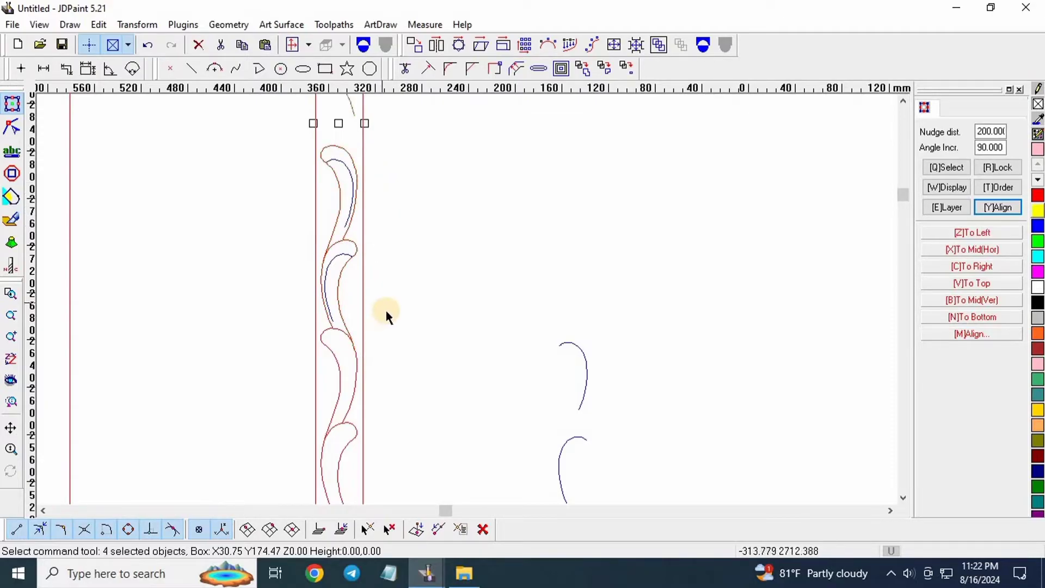
Set the nudge distance back to 1 mm.
{"action": "scroll", "coordinate": [384, 308], "scroll_direction": "down", "scroll_amount": 2}
{"action": "scroll", "coordinate": [381, 190], "scroll_direction": "up", "scroll_amount": 1}
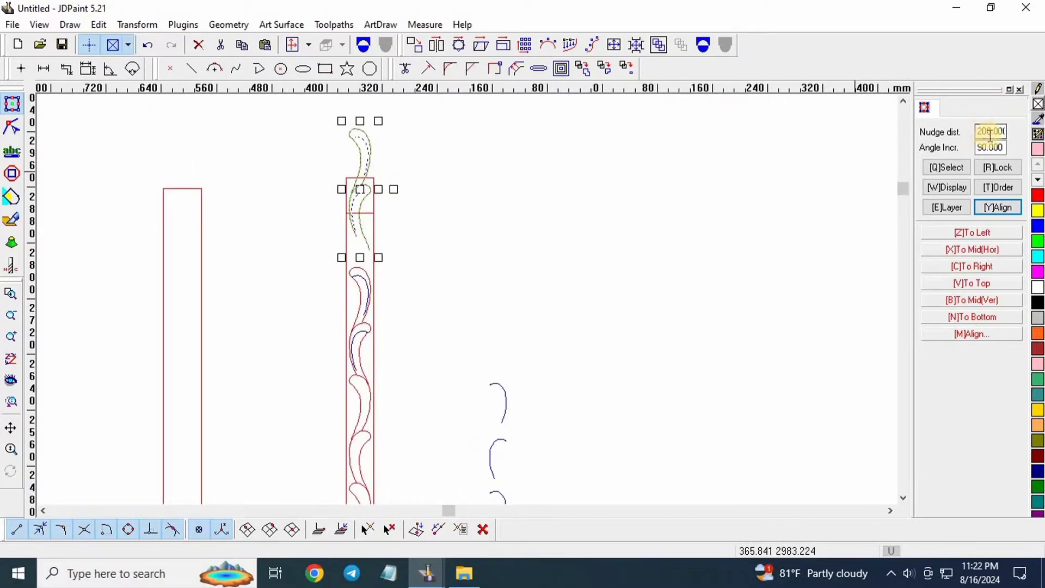
{"action": "left_click", "coordinate": [990, 131]}
{"action": "left_click", "coordinate": [994, 143]}
{"action": "double_click", "coordinate": [994, 131]}
{"action": "type", "text": "1"}
{"action": "key", "text": "Return"}
Nudge the top leaf curves down 1 mm into the strip.
{"action": "scroll", "coordinate": [367, 253], "scroll_direction": "up", "scroll_amount": 2}
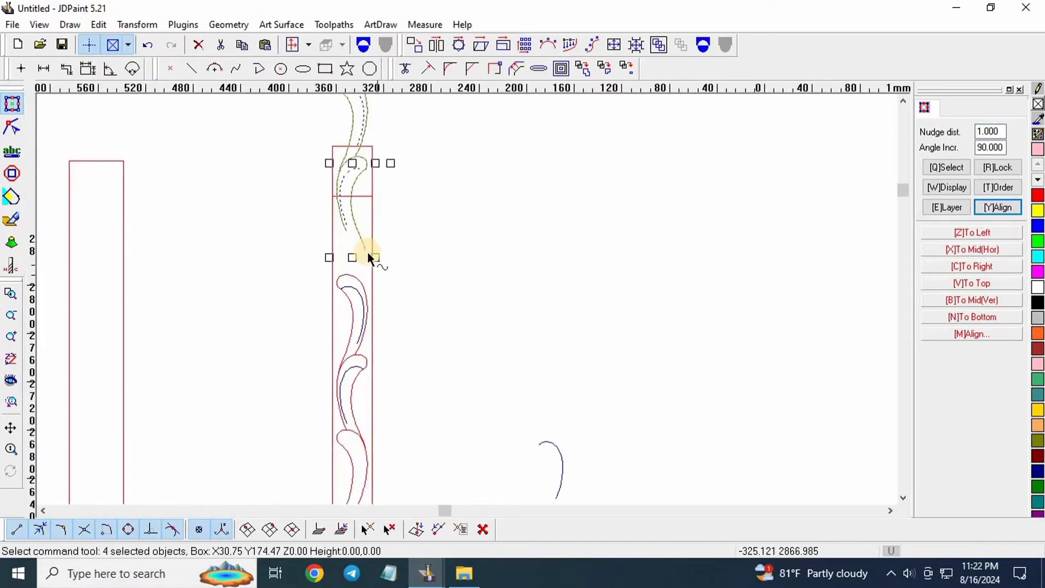
{"action": "scroll", "coordinate": [368, 253], "scroll_direction": "up", "scroll_amount": 4}
{"action": "key", "text": "Down"}
{"action": "key", "text": "Down"}
{"action": "key", "text": "Down"}
{"action": "key", "text": "Down"}
{"action": "key", "text": "Down"}
{"action": "key", "text": "Down"}
{"action": "key", "text": "Down"}
{"action": "key", "text": "Down"}
{"action": "key", "text": "Down"}
{"action": "key", "text": "Down"}
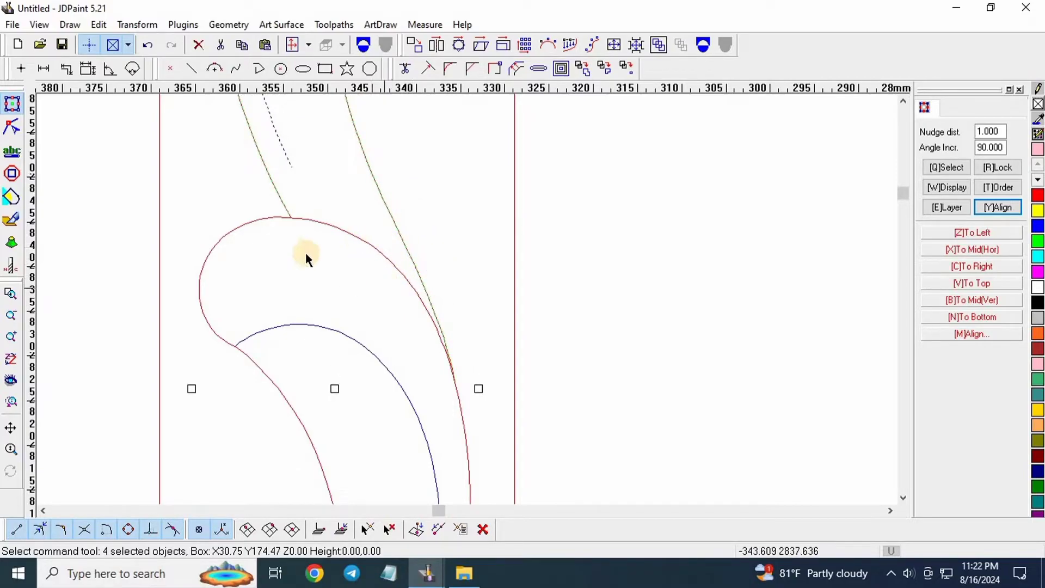
{"action": "scroll", "coordinate": [463, 378], "scroll_direction": "up", "scroll_amount": 3}
{"action": "scroll", "coordinate": [374, 334], "scroll_direction": "down", "scroll_amount": 3}
{"action": "scroll", "coordinate": [267, 207], "scroll_direction": "up", "scroll_amount": 2}
{"action": "scroll", "coordinate": [345, 354], "scroll_direction": "down", "scroll_amount": 5}
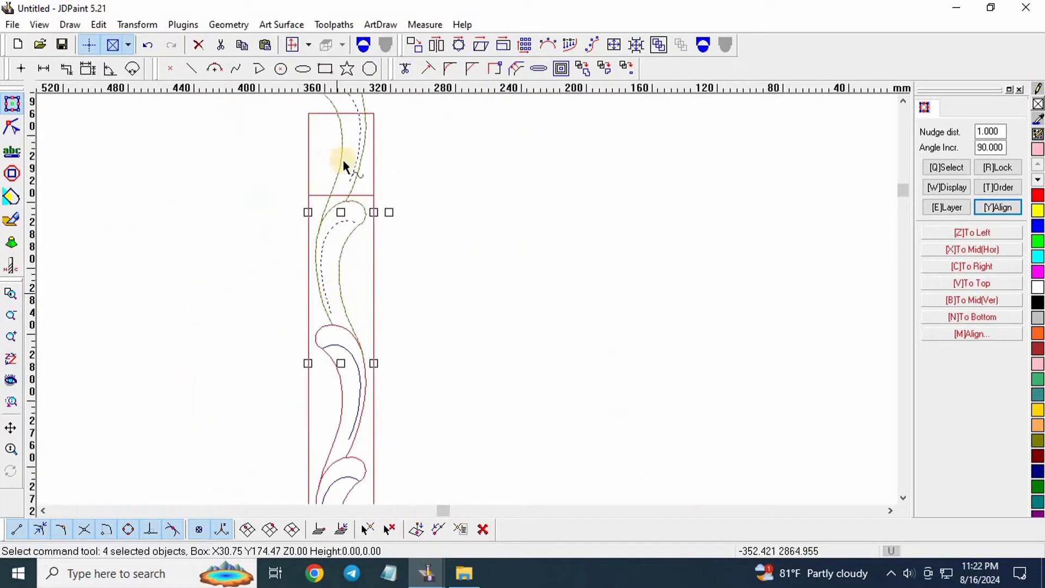
Delete the stray curves lying above the strip's horizontal end line.
{"action": "left_click", "coordinate": [440, 196]}
{"action": "scroll", "coordinate": [347, 186], "scroll_direction": "up", "scroll_amount": 7}
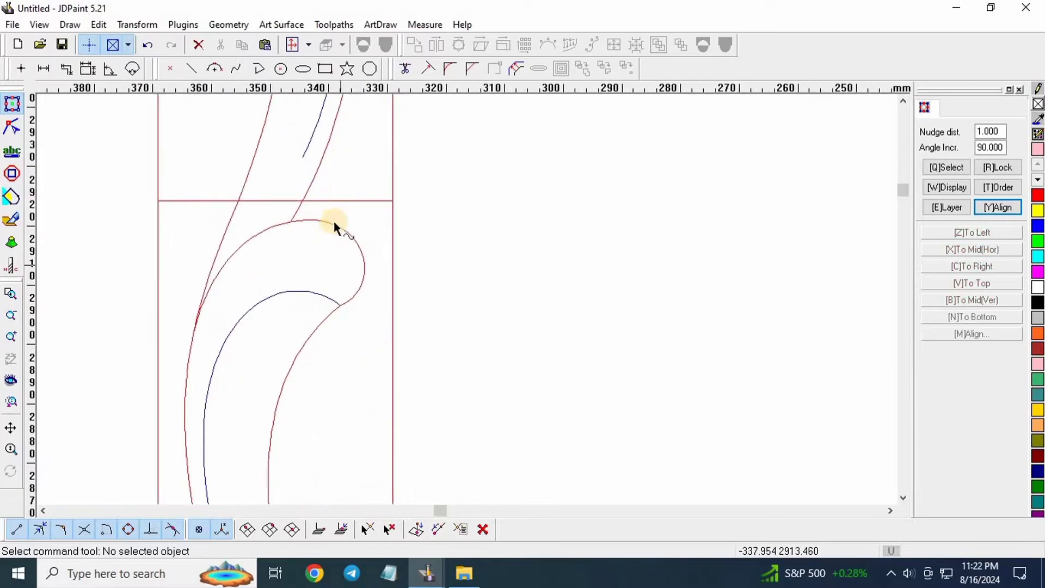
{"action": "left_click", "coordinate": [360, 202]}
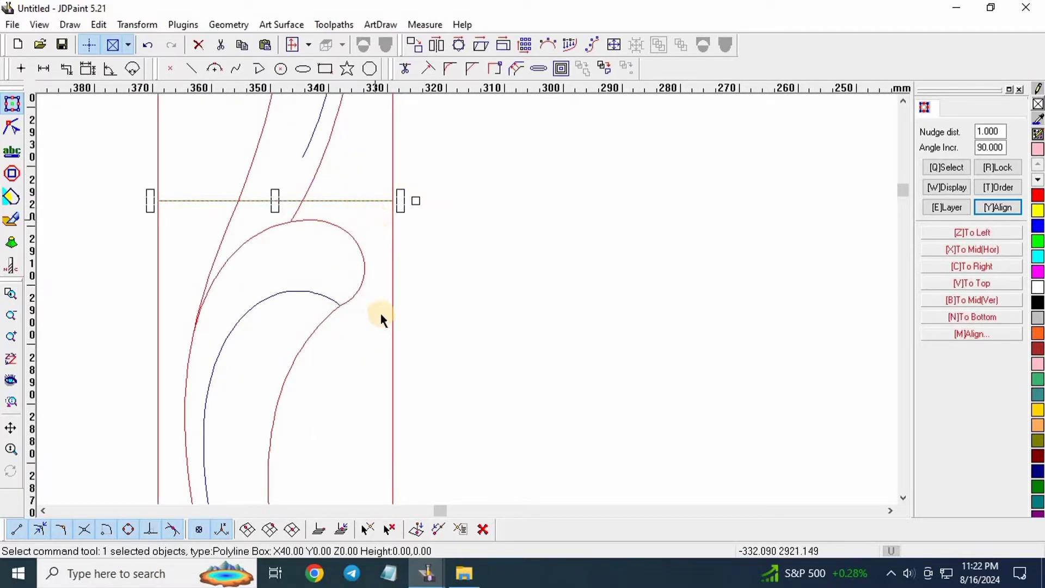
{"action": "scroll", "coordinate": [376, 299], "scroll_direction": "down", "scroll_amount": 5}
{"action": "scroll", "coordinate": [385, 268], "scroll_direction": "up", "scroll_amount": 6}
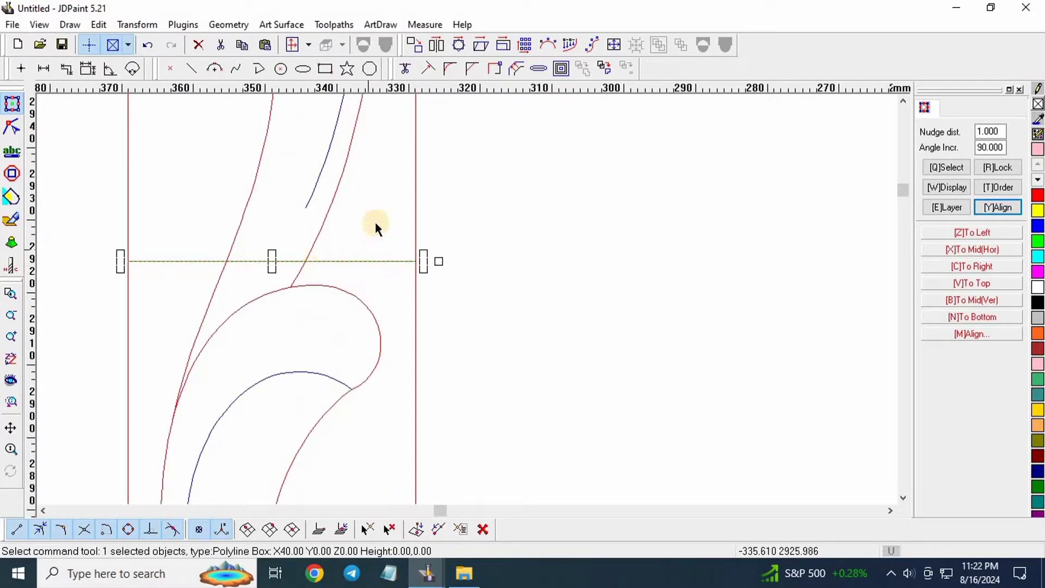
{"action": "scroll", "coordinate": [381, 350], "scroll_direction": "down", "scroll_amount": 6}
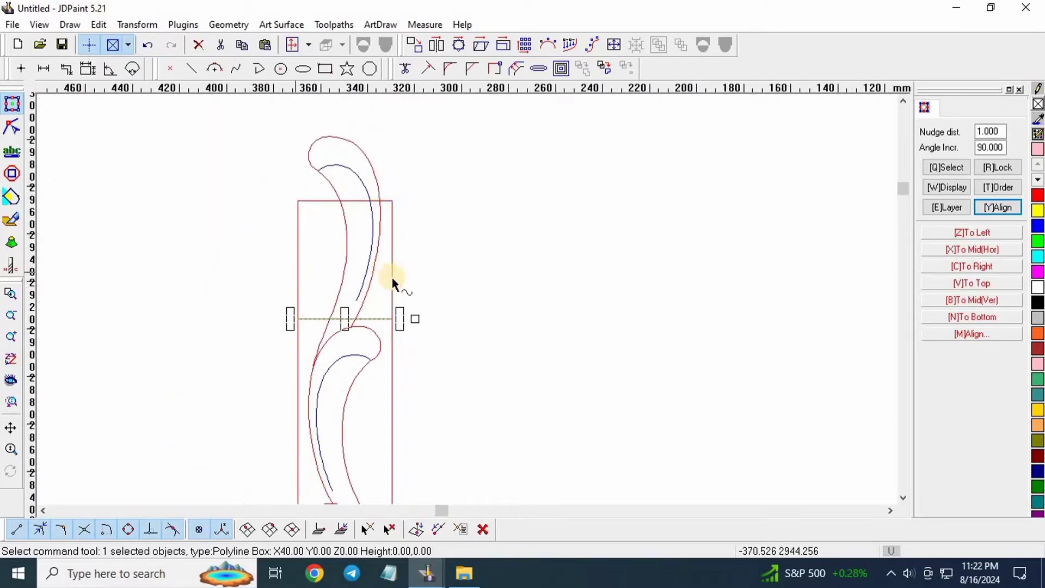
{"action": "scroll", "coordinate": [392, 278], "scroll_direction": "up", "scroll_amount": 5}
{"action": "left_click_drag", "start_coordinate": [381, 248], "coordinate": [264, 300]}
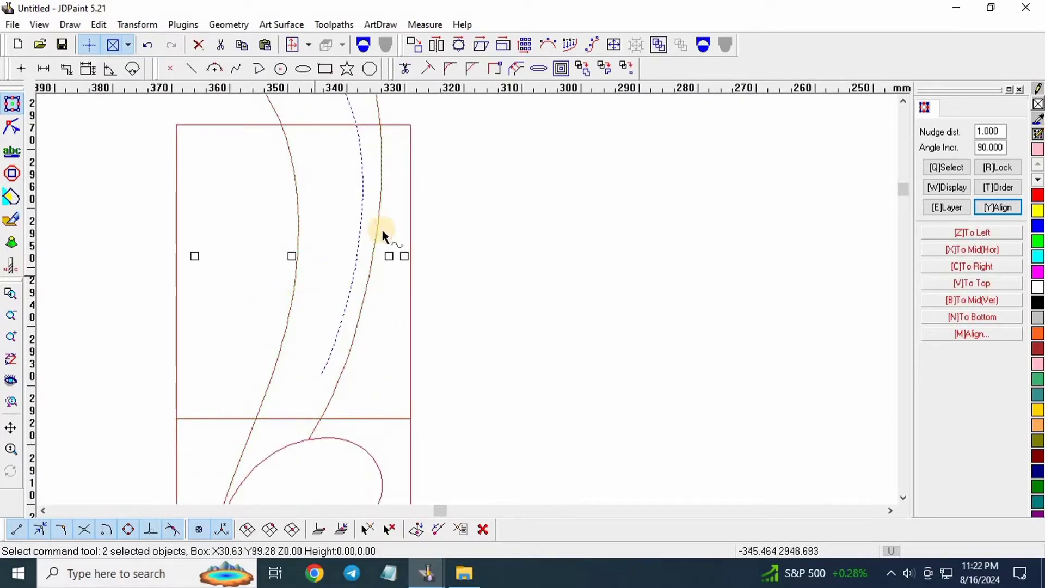
{"action": "scroll", "coordinate": [383, 230], "scroll_direction": "down", "scroll_amount": 5}
{"action": "key", "text": "Delete"}
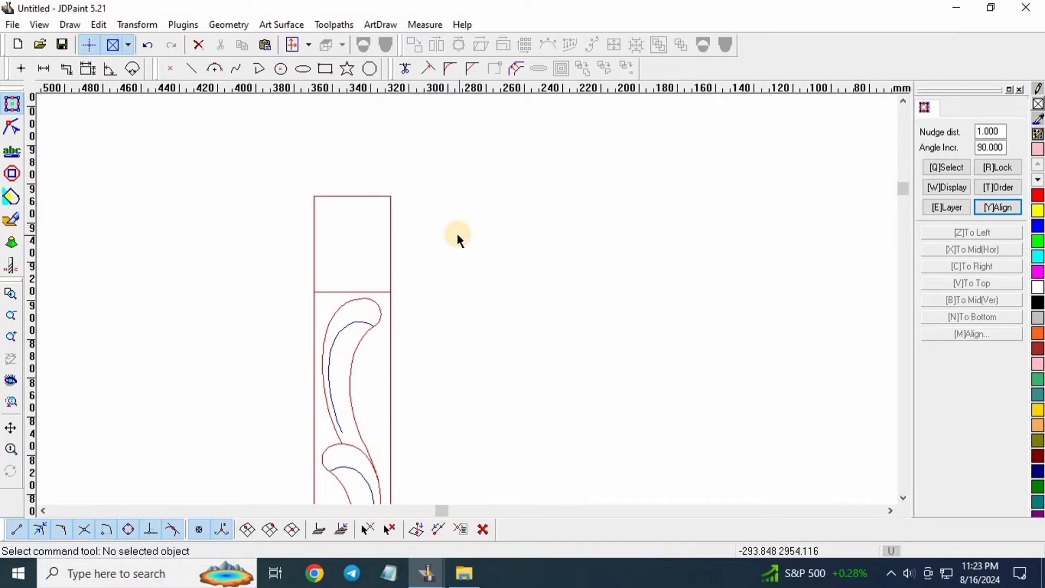
Select the scattered curves on the right and combine them into one object.
{"action": "scroll", "coordinate": [320, 210], "scroll_direction": "down", "scroll_amount": 5}
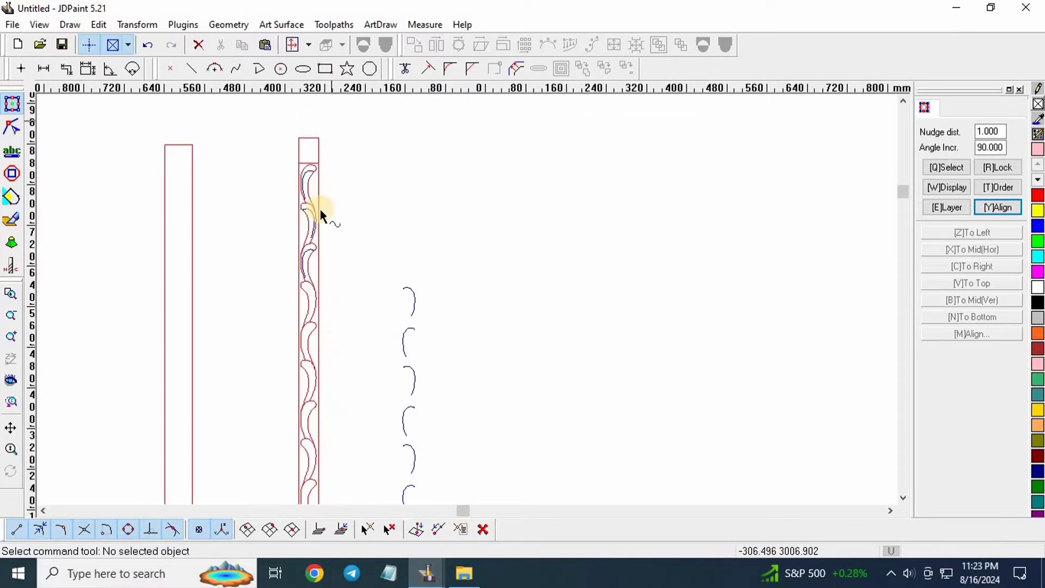
{"action": "left_click_drag", "start_coordinate": [395, 375], "coordinate": [462, 280]}
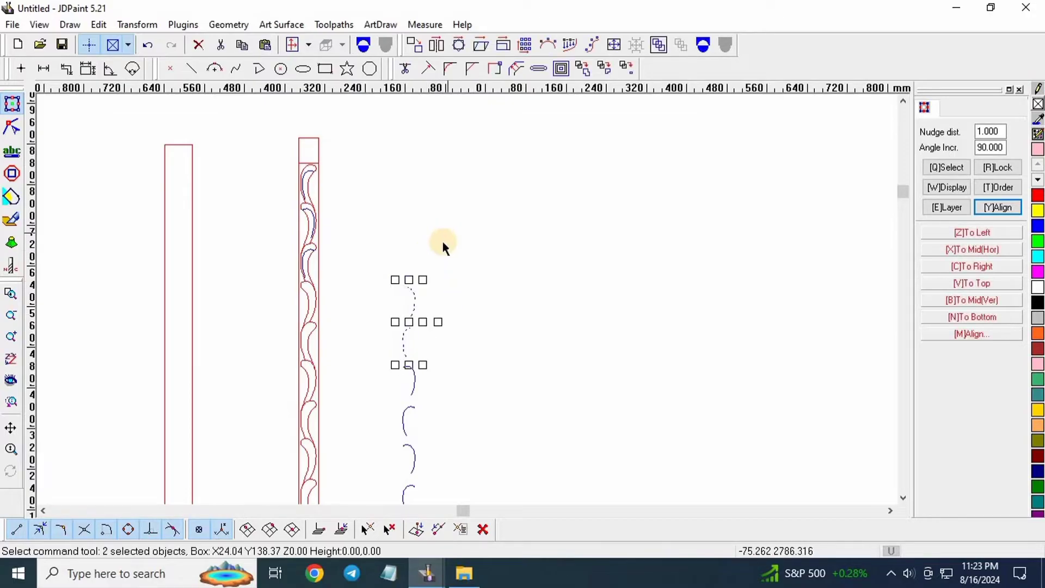
{"action": "scroll", "coordinate": [443, 241], "scroll_direction": "down", "scroll_amount": 3}
{"action": "left_click_drag", "start_coordinate": [486, 510], "coordinate": [488, 510]}
{"action": "left_click", "coordinate": [703, 45]}
Select three curves in the carved strip, including the blue curve.
{"action": "scroll", "coordinate": [377, 230], "scroll_direction": "up", "scroll_amount": 1}
{"action": "scroll", "coordinate": [338, 223], "scroll_direction": "up", "scroll_amount": 10}
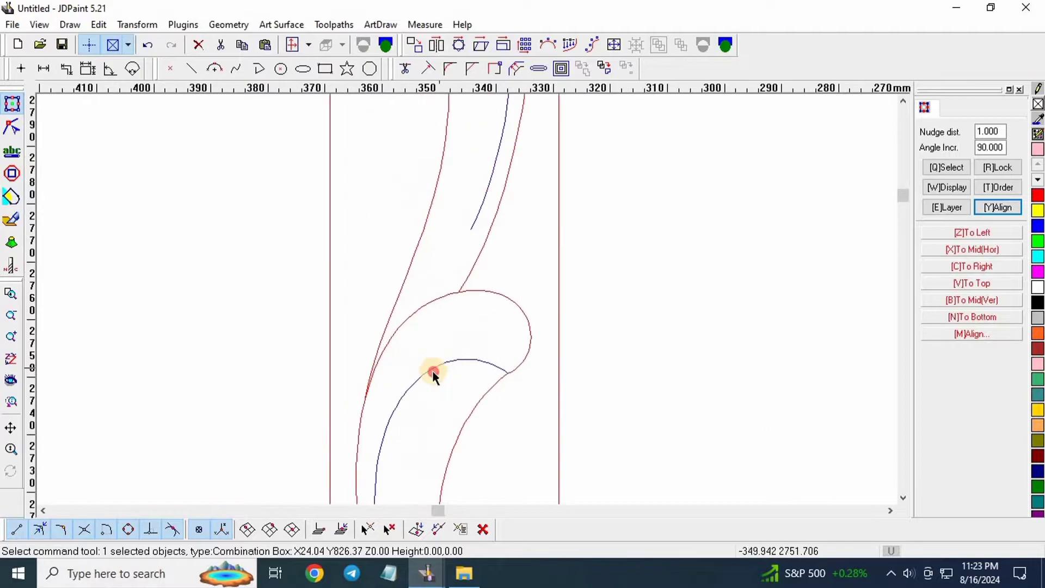
{"action": "left_click", "coordinate": [429, 362]}
{"action": "scroll", "coordinate": [451, 214], "scroll_direction": "down", "scroll_amount": 4}
{"action": "scroll", "coordinate": [451, 215], "scroll_direction": "up", "scroll_amount": 4}
{"action": "left_click", "coordinate": [436, 248]}
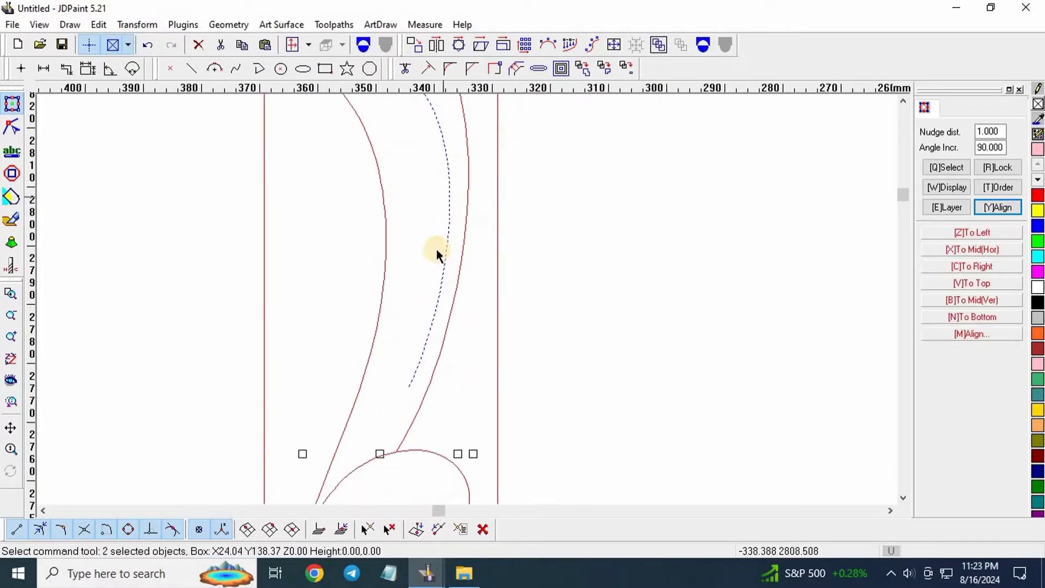
{"action": "scroll", "coordinate": [439, 195], "scroll_direction": "down", "scroll_amount": 5}
{"action": "scroll", "coordinate": [392, 207], "scroll_direction": "up", "scroll_amount": 9}
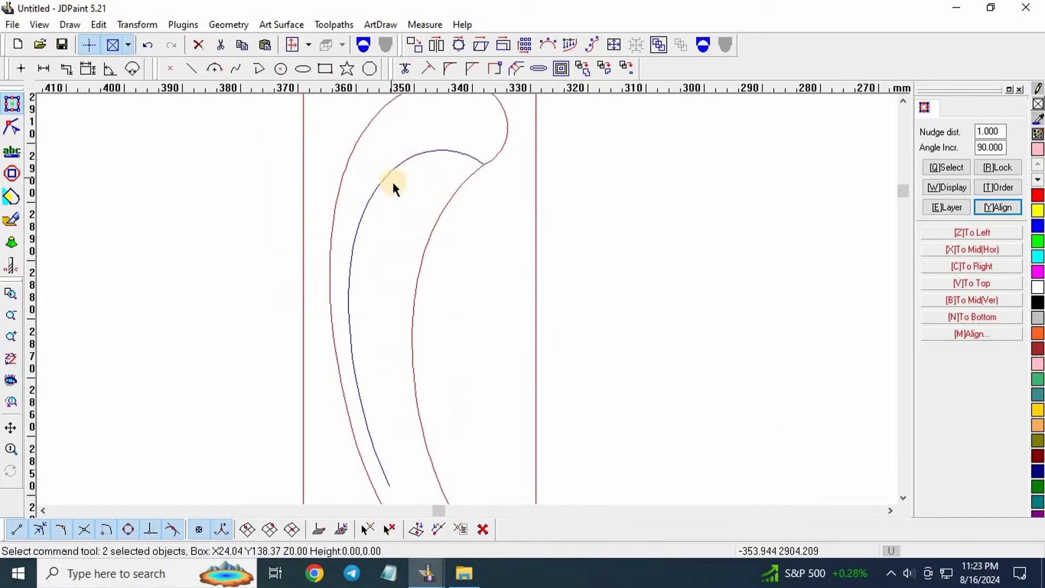
{"action": "left_click", "coordinate": [240, 188]}
{"action": "scroll", "coordinate": [259, 193], "scroll_direction": "down", "scroll_amount": 8}
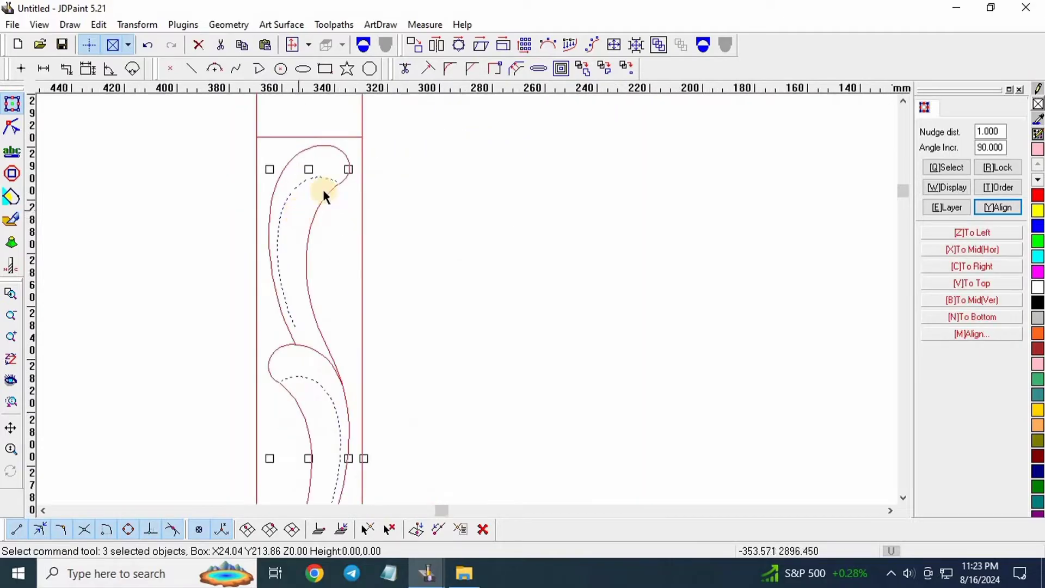
{"action": "scroll", "coordinate": [267, 150], "scroll_direction": "down", "scroll_amount": 6}
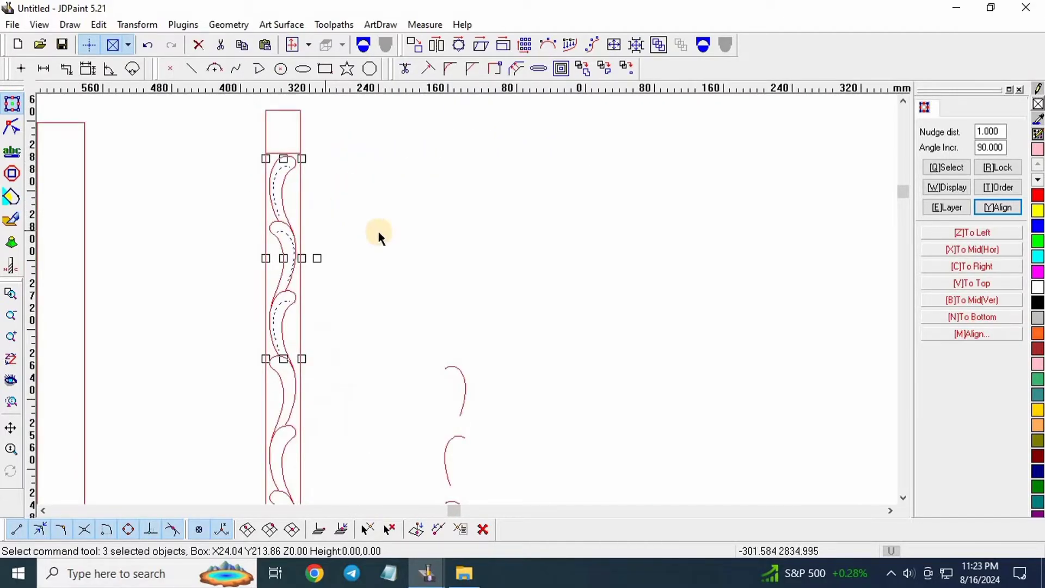
Set the nudge distance to 200 mm and shift the selected curves 200 mm right.
{"action": "double_click", "coordinate": [992, 131]}
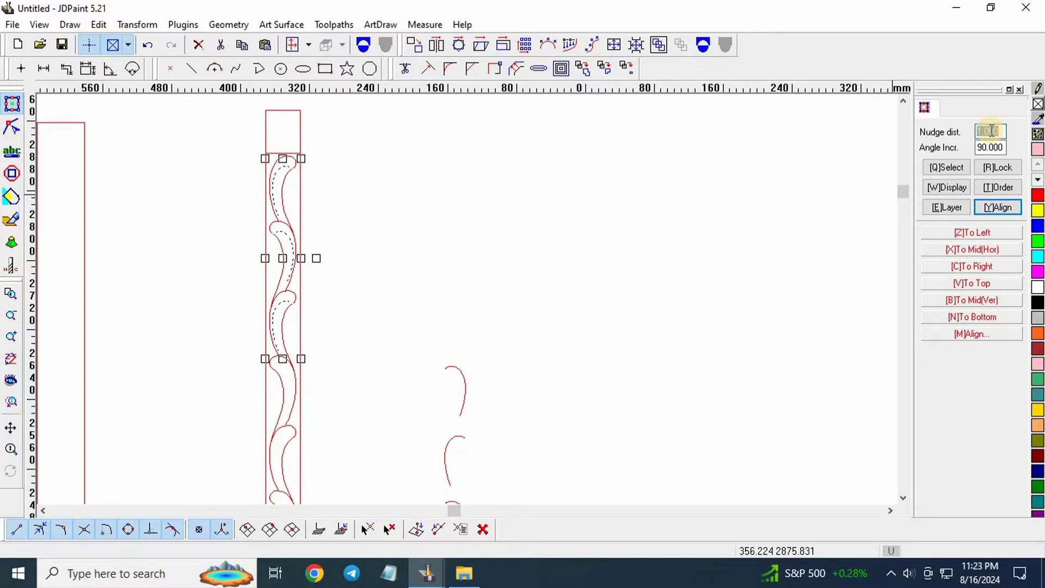
{"action": "type", "text": "200"}
{"action": "key", "text": "Return"}
{"action": "key", "text": "Right"}
Select the four curves on the right and combine them into one object.
{"action": "left_click", "coordinate": [439, 416]}
{"action": "left_click_drag", "start_coordinate": [439, 416], "coordinate": [418, 423]}
{"action": "left_click", "coordinate": [555, 149]}
{"action": "left_click_drag", "start_coordinate": [555, 149], "coordinate": [389, 454]}
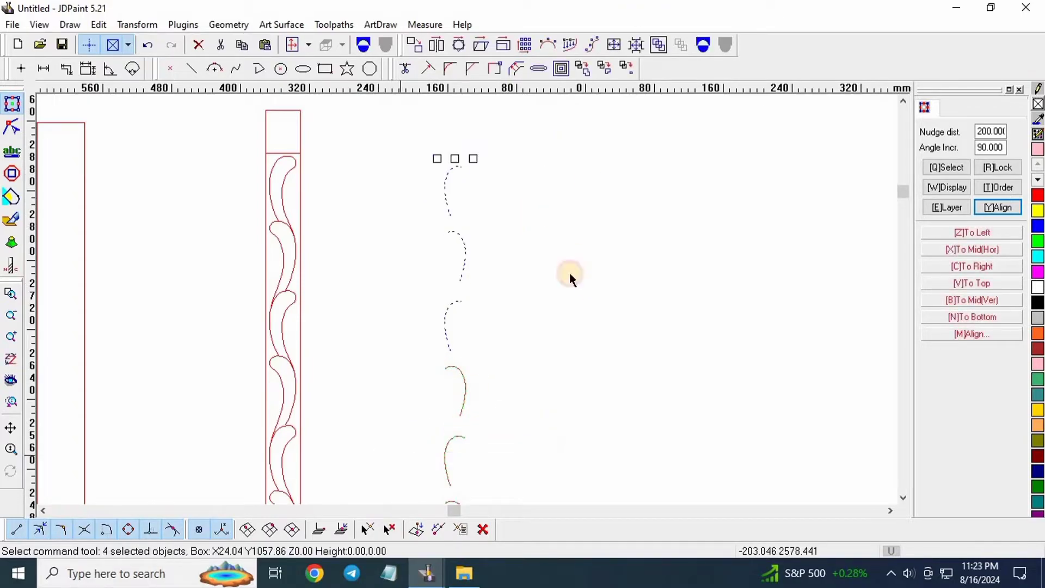
{"action": "left_click", "coordinate": [703, 44]}
Colour the combined curves blue.
{"action": "scroll", "coordinate": [486, 171], "scroll_direction": "down", "scroll_amount": 3}
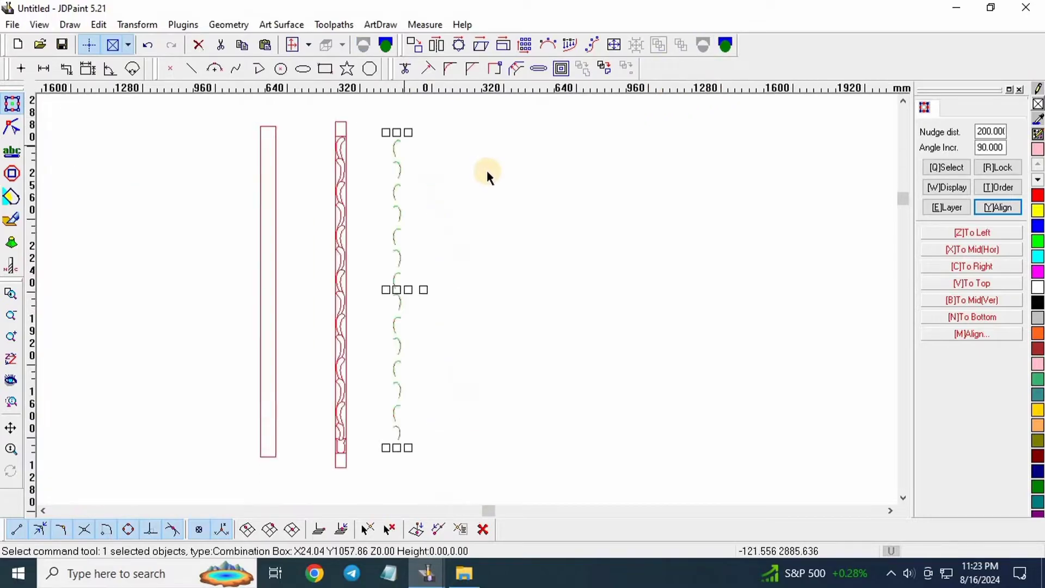
{"action": "scroll", "coordinate": [486, 171], "scroll_direction": "down", "scroll_amount": 1}
{"action": "left_click", "coordinate": [1039, 229]}
{"action": "left_click", "coordinate": [385, 178]}
Select the dotted vine curve and shift it 200 mm left onto the strip.
{"action": "scroll", "coordinate": [389, 145], "scroll_direction": "up", "scroll_amount": 4}
{"action": "left_click_drag", "start_coordinate": [485, 134], "coordinate": [418, 212]}
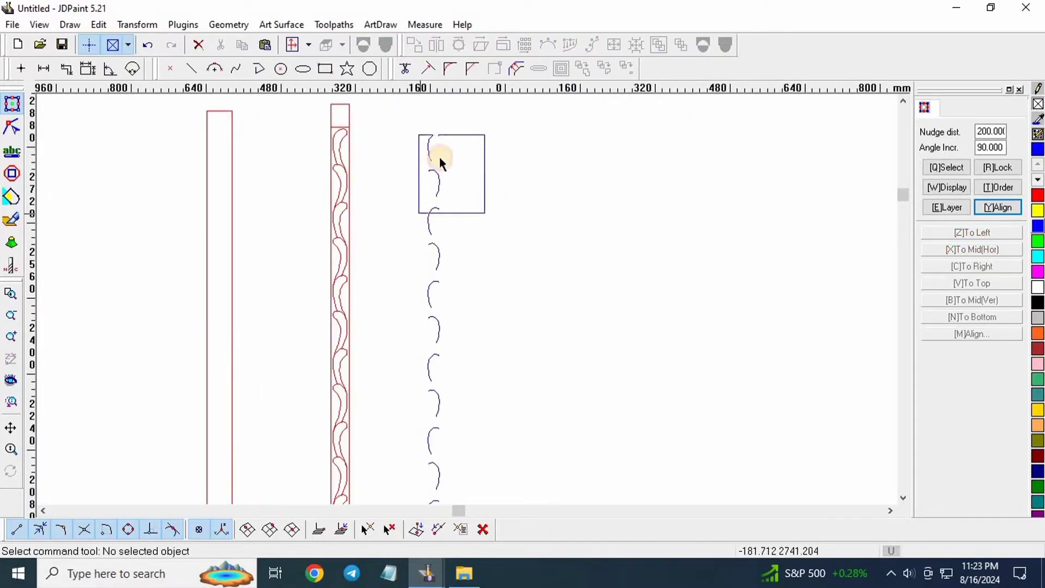
{"action": "scroll", "coordinate": [439, 158], "scroll_direction": "down", "scroll_amount": 2}
{"action": "scroll", "coordinate": [454, 371], "scroll_direction": "up", "scroll_amount": 2}
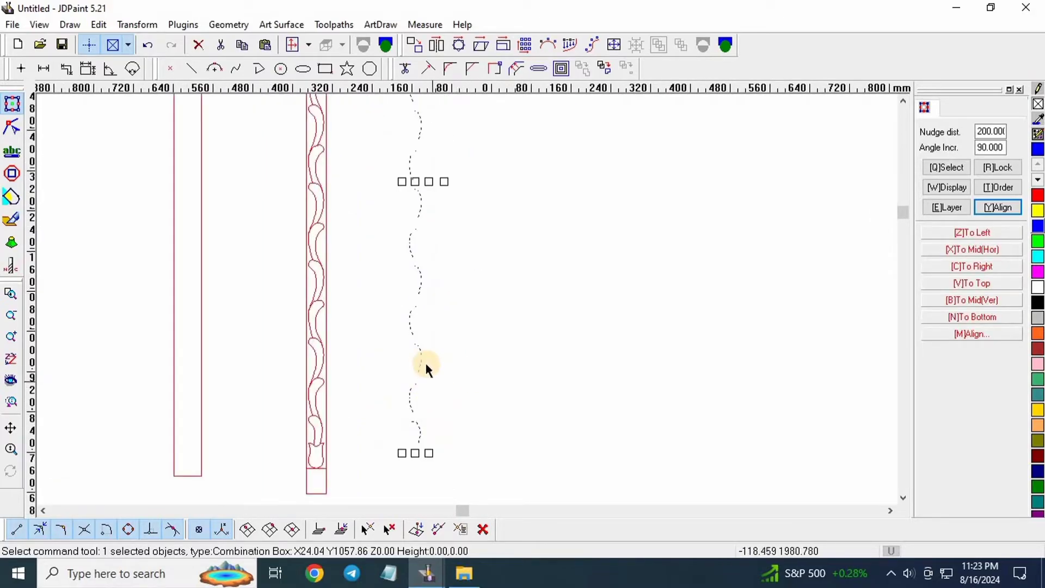
{"action": "scroll", "coordinate": [426, 368], "scroll_direction": "down", "scroll_amount": 2}
{"action": "scroll", "coordinate": [516, 426], "scroll_direction": "down", "scroll_amount": 1}
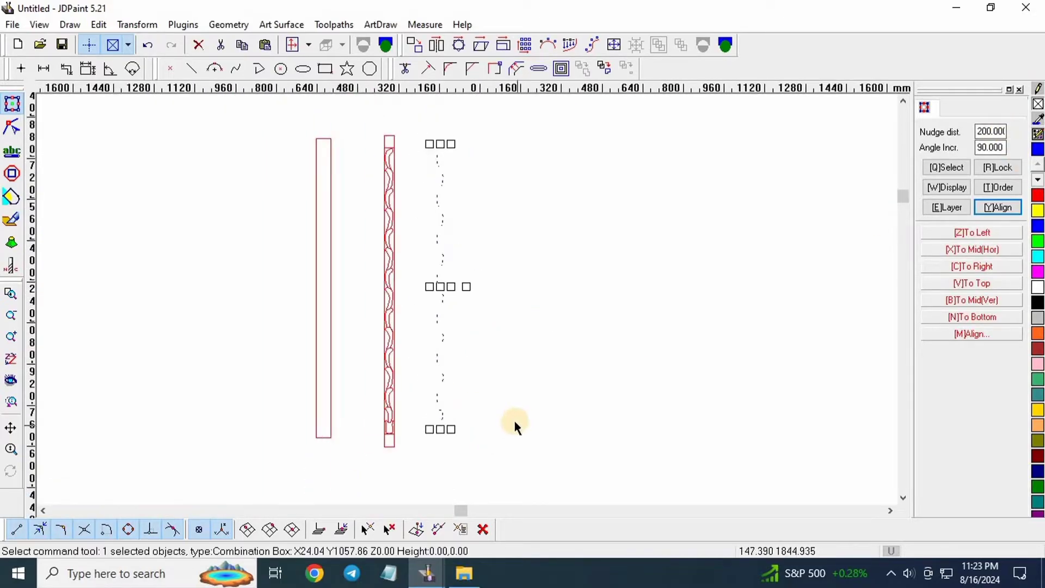
{"action": "key", "text": "Left"}
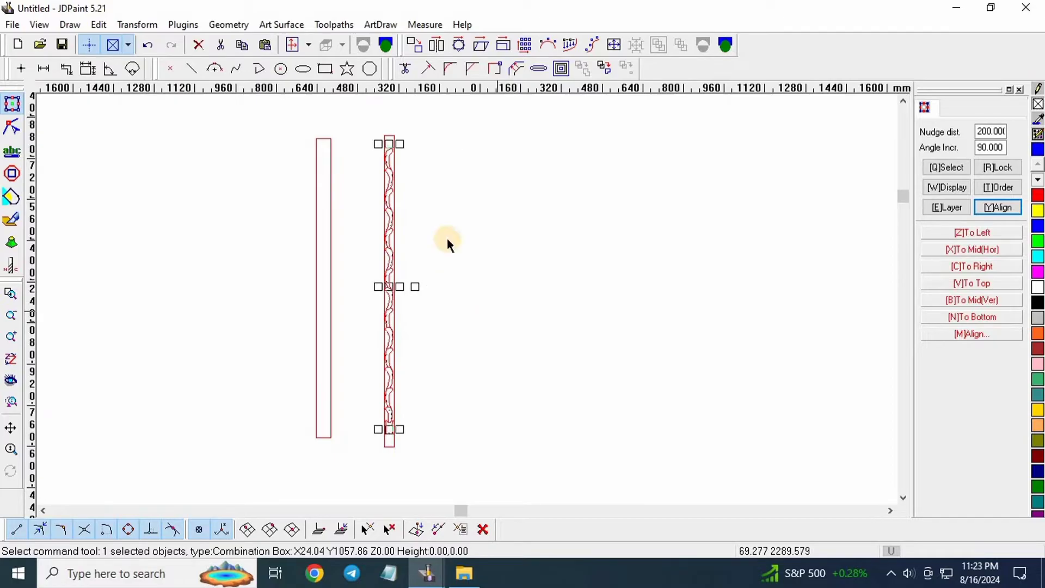
{"action": "scroll", "coordinate": [406, 185], "scroll_direction": "up", "scroll_amount": 10}
{"action": "scroll", "coordinate": [436, 287], "scroll_direction": "down", "scroll_amount": 5}
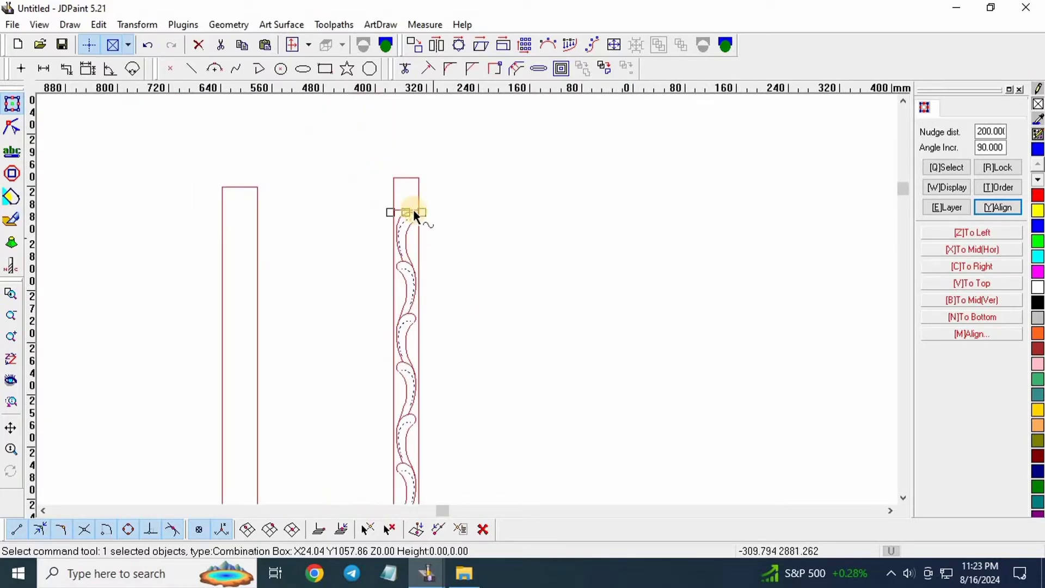
{"action": "scroll", "coordinate": [413, 225], "scroll_direction": "up", "scroll_amount": 1}
{"action": "scroll", "coordinate": [413, 225], "scroll_direction": "up", "scroll_amount": 3}
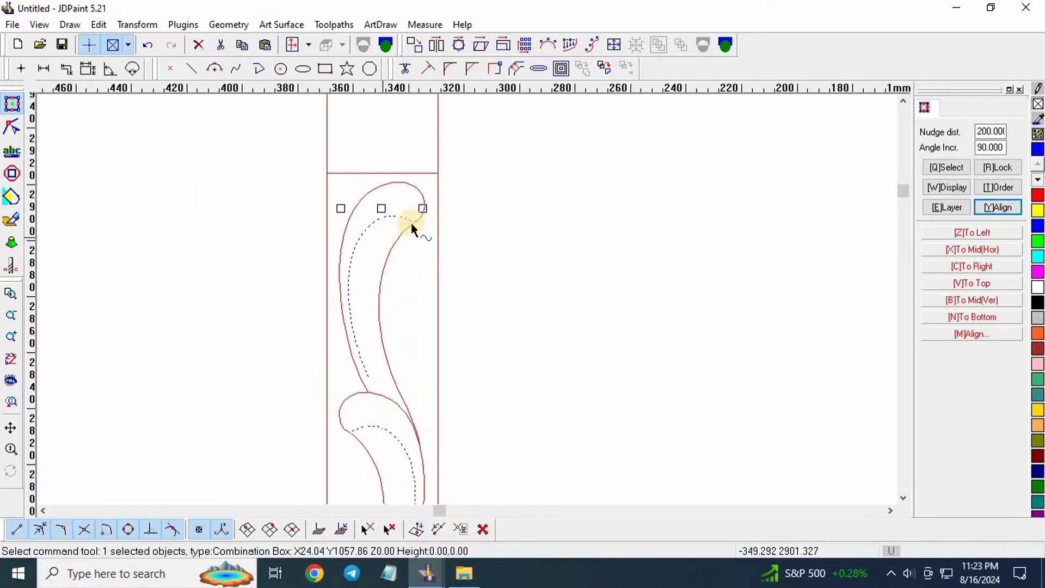
{"action": "scroll", "coordinate": [426, 167], "scroll_direction": "down", "scroll_amount": 2}
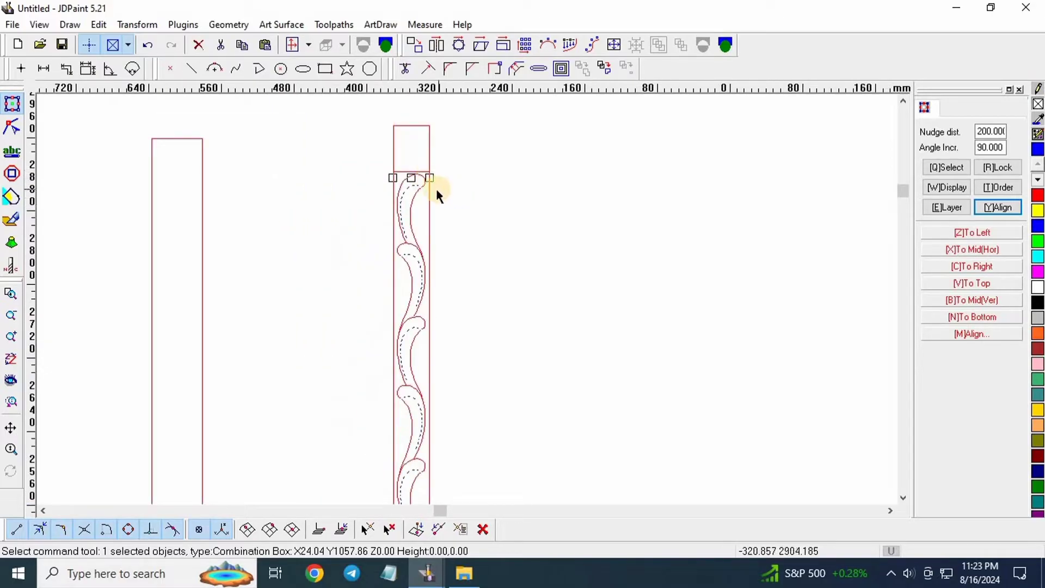
{"action": "scroll", "coordinate": [402, 124], "scroll_direction": "down", "scroll_amount": 1}
{"action": "scroll", "coordinate": [445, 200], "scroll_direction": "down", "scroll_amount": 1}
{"action": "scroll", "coordinate": [423, 388], "scroll_direction": "up", "scroll_amount": 5}
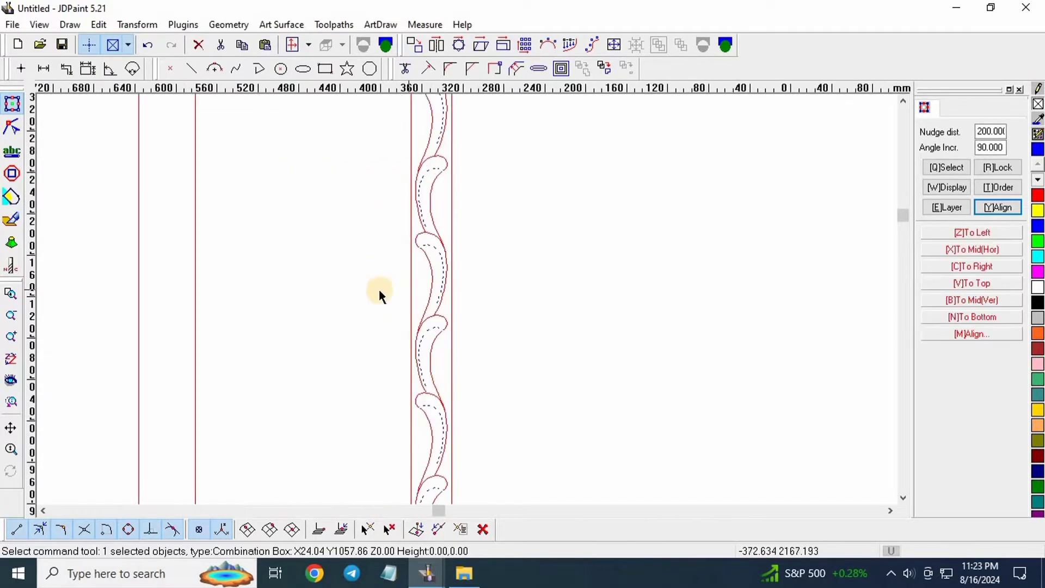
{"action": "scroll", "coordinate": [360, 360], "scroll_direction": "down", "scroll_amount": 4}
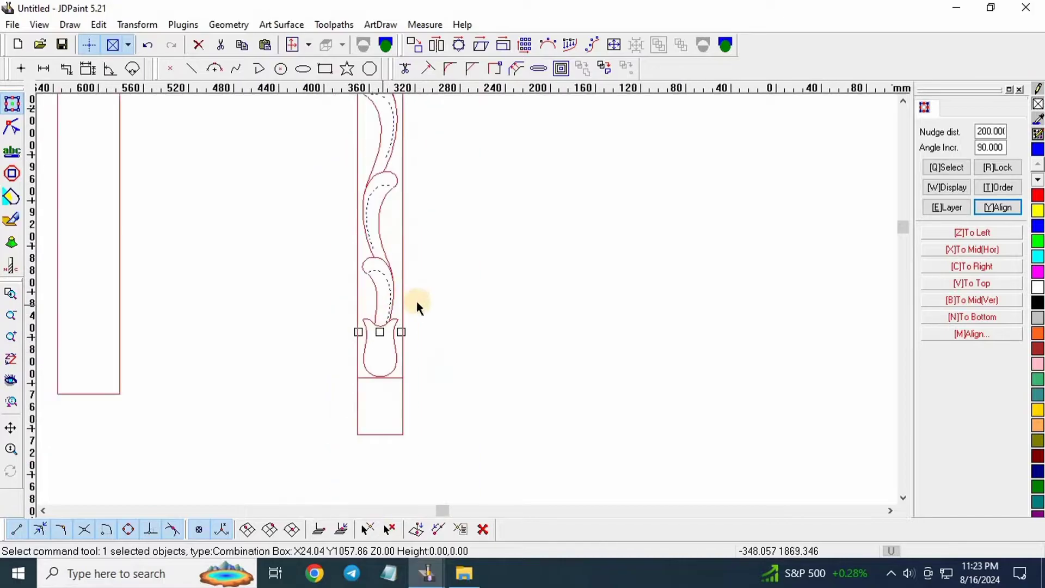
{"action": "scroll", "coordinate": [357, 145], "scroll_direction": "up", "scroll_amount": 6}
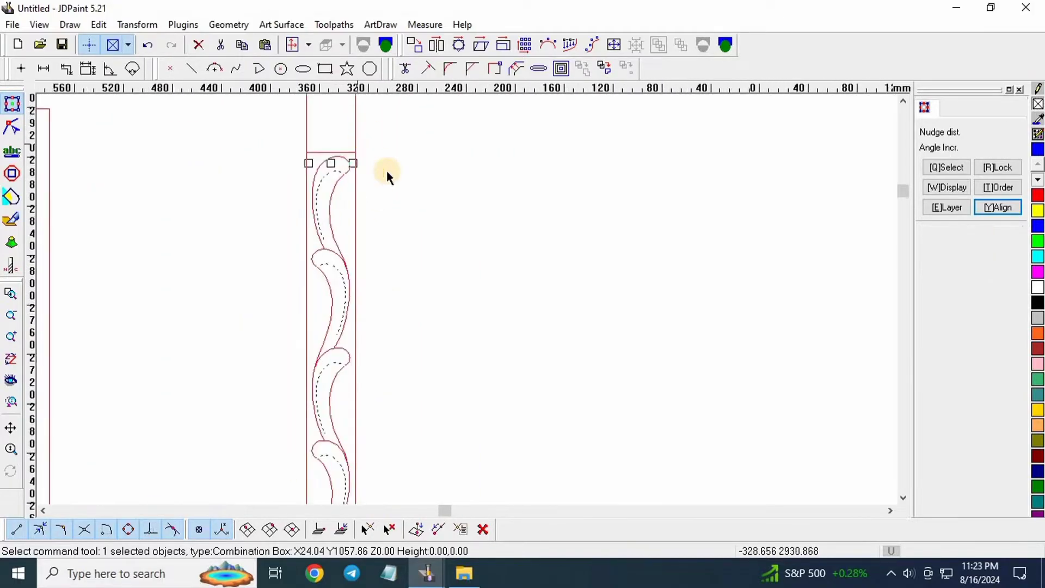
Delete the empty rectangle on the left.
{"action": "left_click", "coordinate": [491, 233]}
{"action": "scroll", "coordinate": [490, 228], "scroll_direction": "down", "scroll_amount": 4}
{"action": "left_click_drag", "start_coordinate": [362, 156], "coordinate": [246, 279]}
{"action": "key", "text": "Delete"}
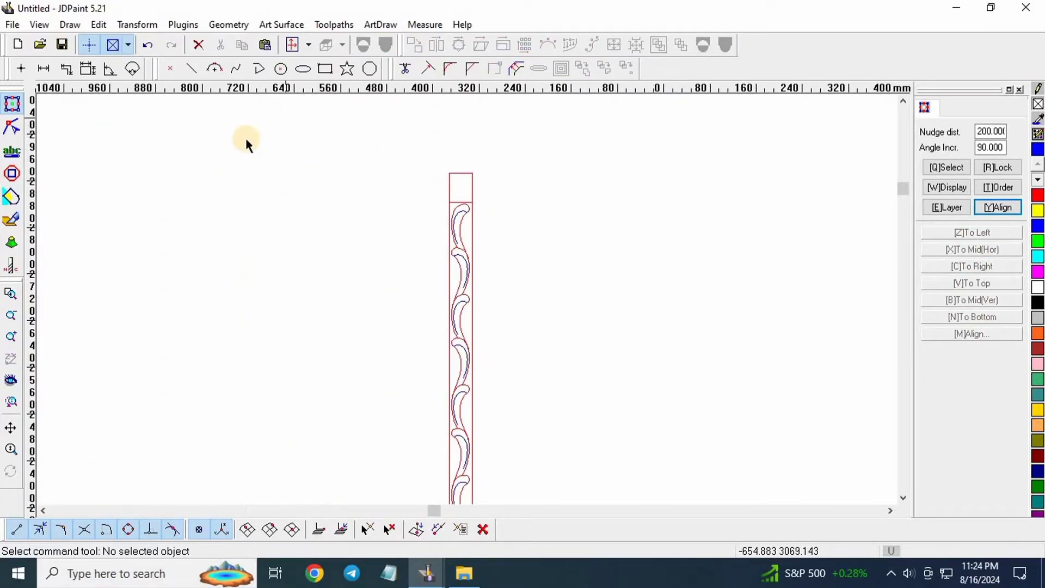
Delete the horizontal lines across the strip's top and bottom.
{"action": "scroll", "coordinate": [249, 139], "scroll_direction": "down", "scroll_amount": 7}
{"action": "scroll", "coordinate": [327, 175], "scroll_direction": "up", "scroll_amount": 15}
{"action": "left_click", "coordinate": [314, 188]}
{"action": "scroll", "coordinate": [314, 195], "scroll_direction": "up", "scroll_amount": 4}
{"action": "left_click_drag", "start_coordinate": [302, 176], "coordinate": [294, 217]}
{"action": "key", "text": "Delete"}
{"action": "scroll", "coordinate": [330, 153], "scroll_direction": "down", "scroll_amount": 10}
{"action": "scroll", "coordinate": [339, 218], "scroll_direction": "down", "scroll_amount": 4}
{"action": "scroll", "coordinate": [328, 341], "scroll_direction": "up", "scroll_amount": 12}
{"action": "left_click", "coordinate": [449, 319]}
{"action": "key", "text": "Delete"}
Select the strip's outer rectangle.
{"action": "scroll", "coordinate": [381, 340], "scroll_direction": "down", "scroll_amount": 8}
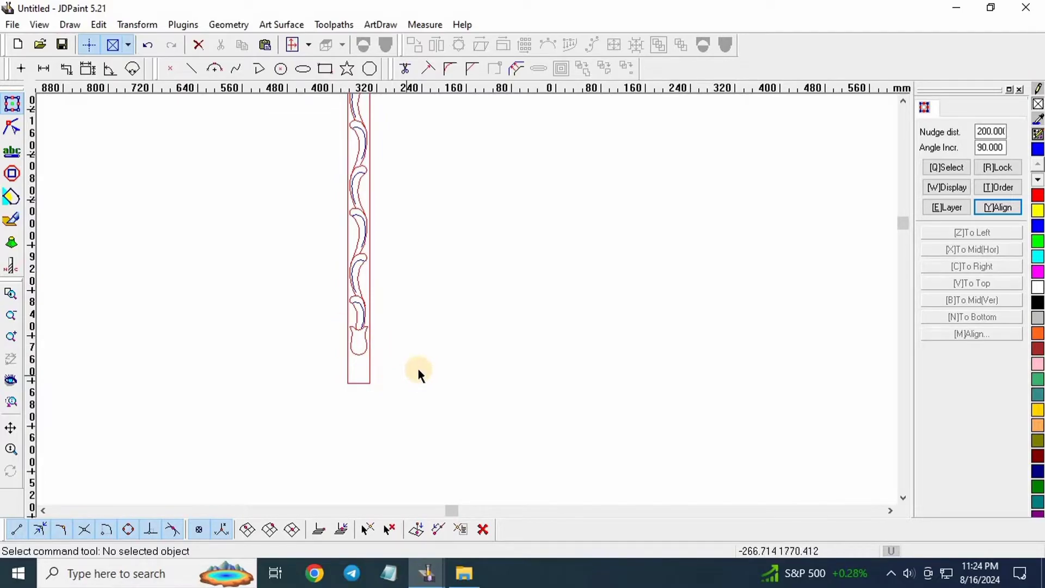
{"action": "scroll", "coordinate": [392, 354], "scroll_direction": "down", "scroll_amount": 2}
{"action": "scroll", "coordinate": [388, 142], "scroll_direction": "up", "scroll_amount": 4}
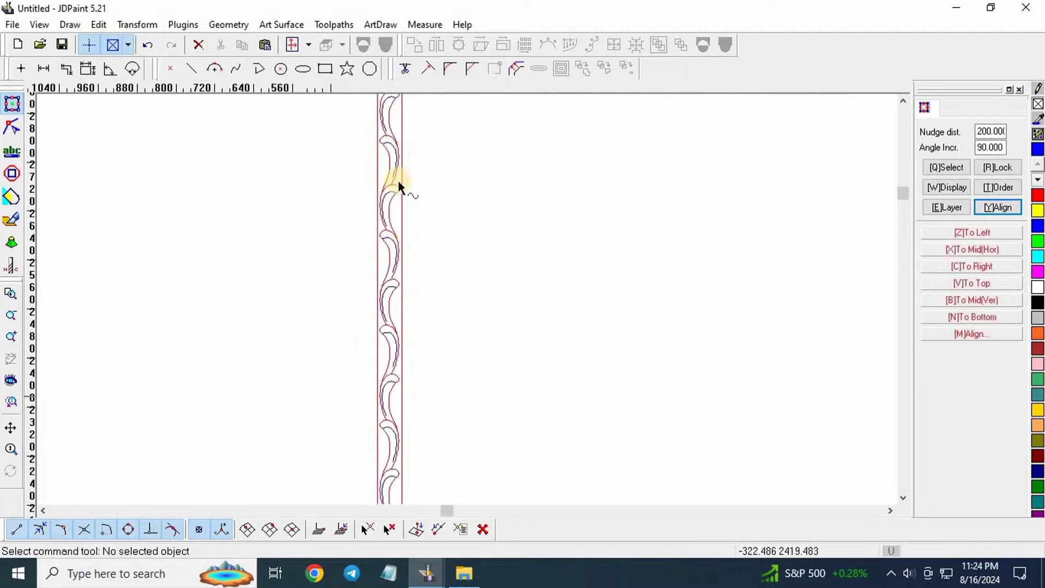
{"action": "scroll", "coordinate": [400, 168], "scroll_direction": "down", "scroll_amount": 3}
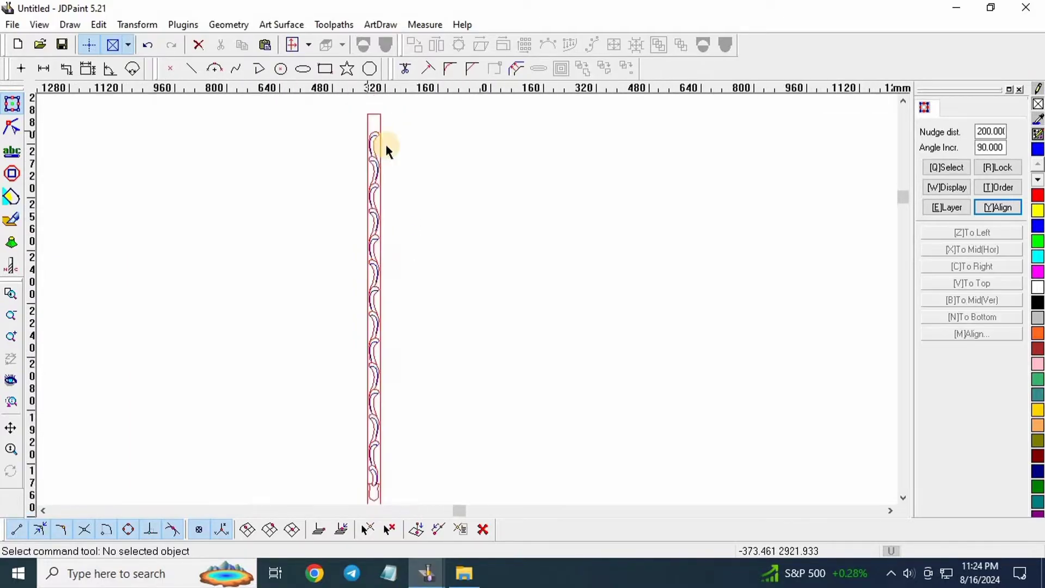
{"action": "scroll", "coordinate": [384, 159], "scroll_direction": "down", "scroll_amount": 2}
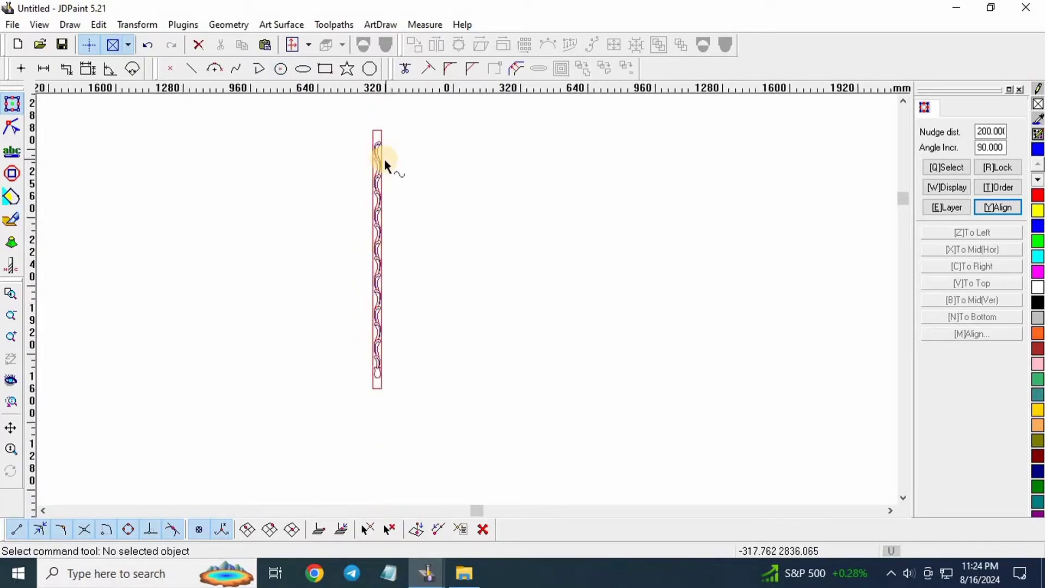
{"action": "scroll", "coordinate": [388, 150], "scroll_direction": "up", "scroll_amount": 1}
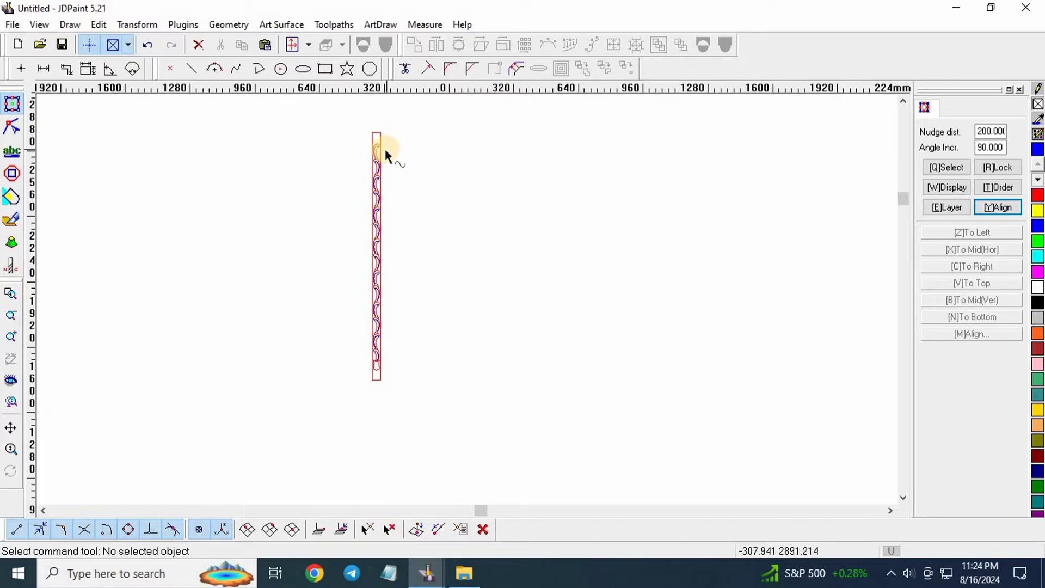
{"action": "scroll", "coordinate": [406, 133], "scroll_direction": "up", "scroll_amount": 5}
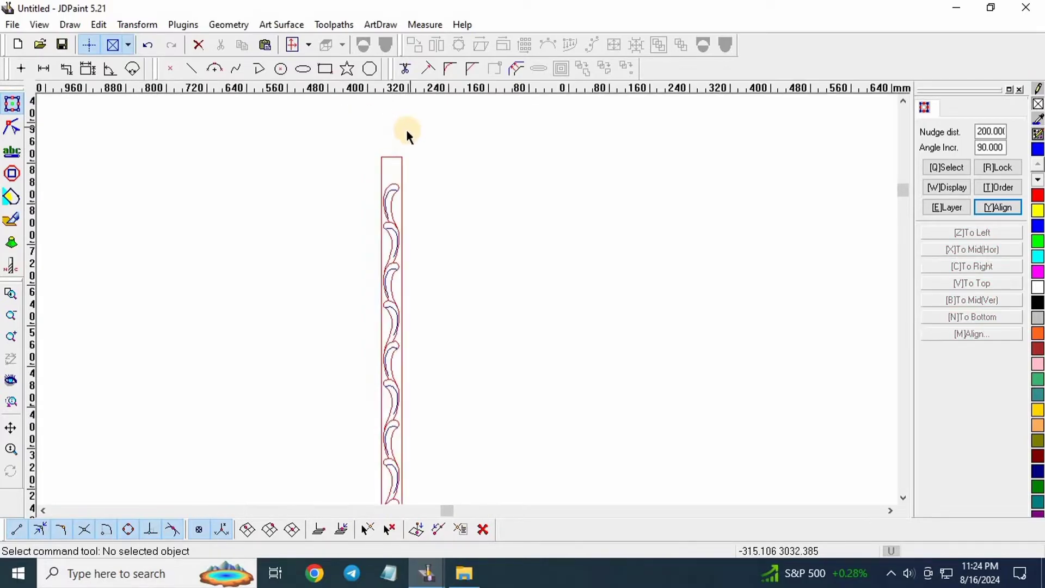
{"action": "left_click_drag", "start_coordinate": [426, 161], "coordinate": [280, 213]}
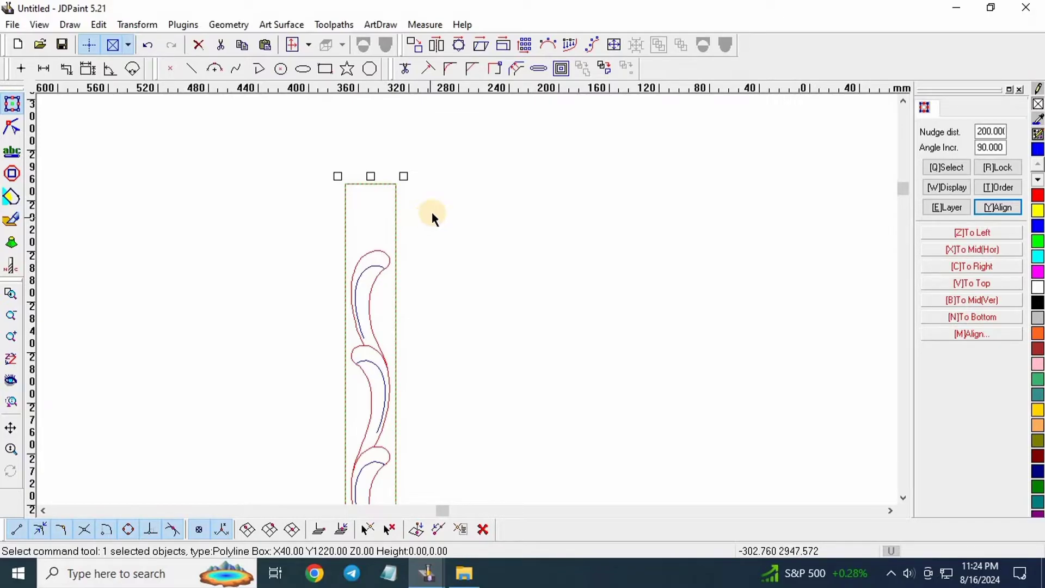
{"action": "left_click_drag", "start_coordinate": [430, 139], "coordinate": [262, 212]}
{"action": "left_click_drag", "start_coordinate": [431, 164], "coordinate": [218, 209]}
{"action": "scroll", "coordinate": [415, 218], "scroll_direction": "down", "scroll_amount": 3}
{"action": "scroll", "coordinate": [429, 197], "scroll_direction": "down", "scroll_amount": 2}
{"action": "left_click", "coordinate": [476, 248]}
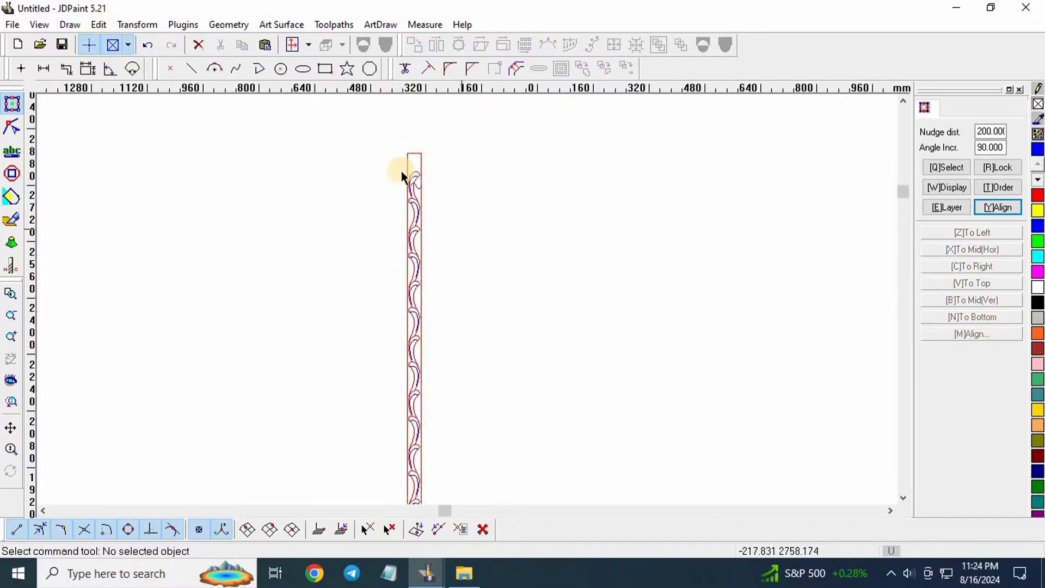
{"action": "scroll", "coordinate": [401, 171], "scroll_direction": "down", "scroll_amount": 1}
{"action": "scroll", "coordinate": [397, 152], "scroll_direction": "up", "scroll_amount": 3}
{"action": "scroll", "coordinate": [373, 203], "scroll_direction": "down", "scroll_amount": 2}
{"action": "scroll", "coordinate": [395, 197], "scroll_direction": "up", "scroll_amount": 2}
{"action": "scroll", "coordinate": [459, 196], "scroll_direction": "up", "scroll_amount": 2}
{"action": "scroll", "coordinate": [478, 214], "scroll_direction": "down", "scroll_amount": 2}
{"action": "scroll", "coordinate": [376, 210], "scroll_direction": "down", "scroll_amount": 1}
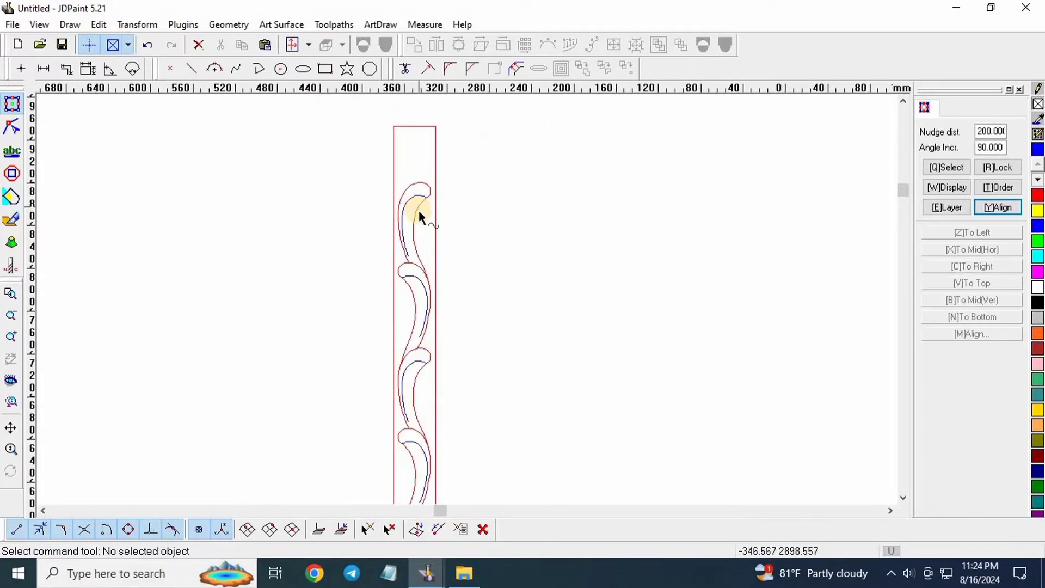
{"action": "scroll", "coordinate": [409, 206], "scroll_direction": "up", "scroll_amount": 1}
{"action": "scroll", "coordinate": [373, 187], "scroll_direction": "up", "scroll_amount": 1}
{"action": "scroll", "coordinate": [231, 169], "scroll_direction": "up", "scroll_amount": 1}
{"action": "scroll", "coordinate": [319, 175], "scroll_direction": "down", "scroll_amount": 4}
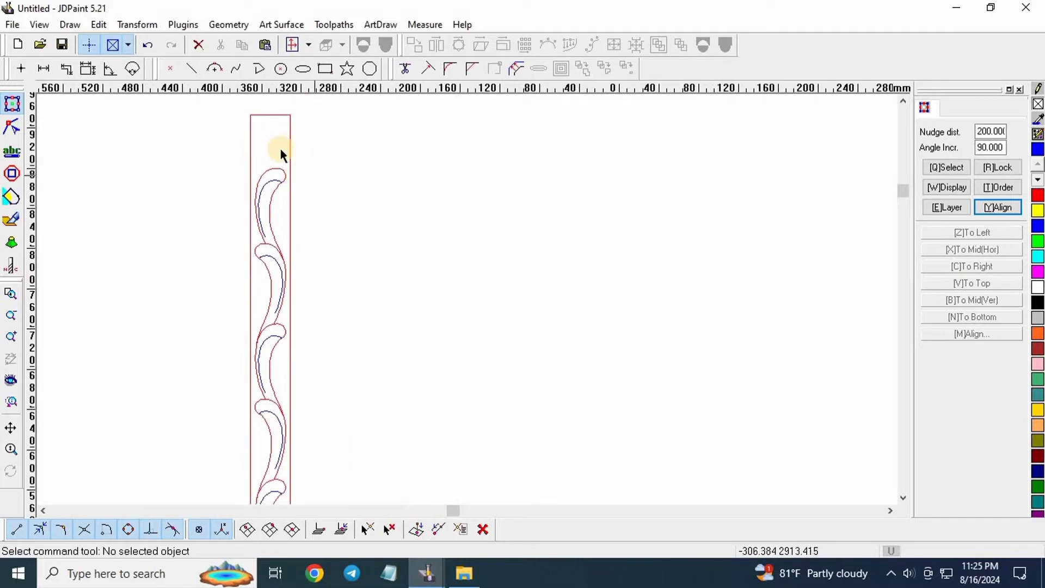
{"action": "scroll", "coordinate": [273, 144], "scroll_direction": "down", "scroll_amount": 3}
{"action": "scroll", "coordinate": [295, 158], "scroll_direction": "down", "scroll_amount": 1}
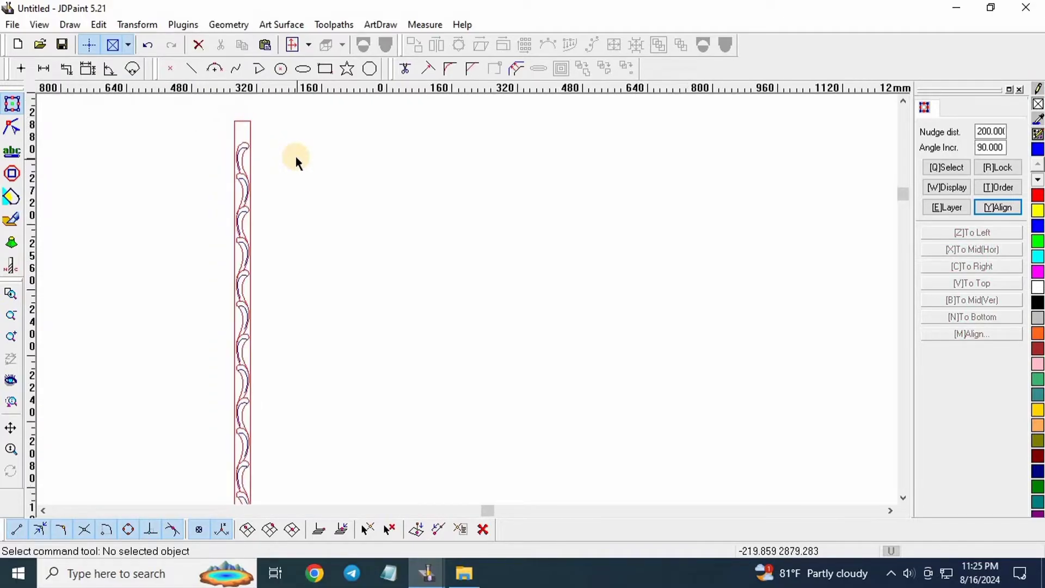
{"action": "scroll", "coordinate": [301, 152], "scroll_direction": "down", "scroll_amount": 1}
{"action": "scroll", "coordinate": [337, 337], "scroll_direction": "down", "scroll_amount": 1}
{"action": "scroll", "coordinate": [319, 391], "scroll_direction": "up", "scroll_amount": 1}
{"action": "scroll", "coordinate": [310, 343], "scroll_direction": "up", "scroll_amount": 2}
{"action": "scroll", "coordinate": [269, 357], "scroll_direction": "up", "scroll_amount": 1}
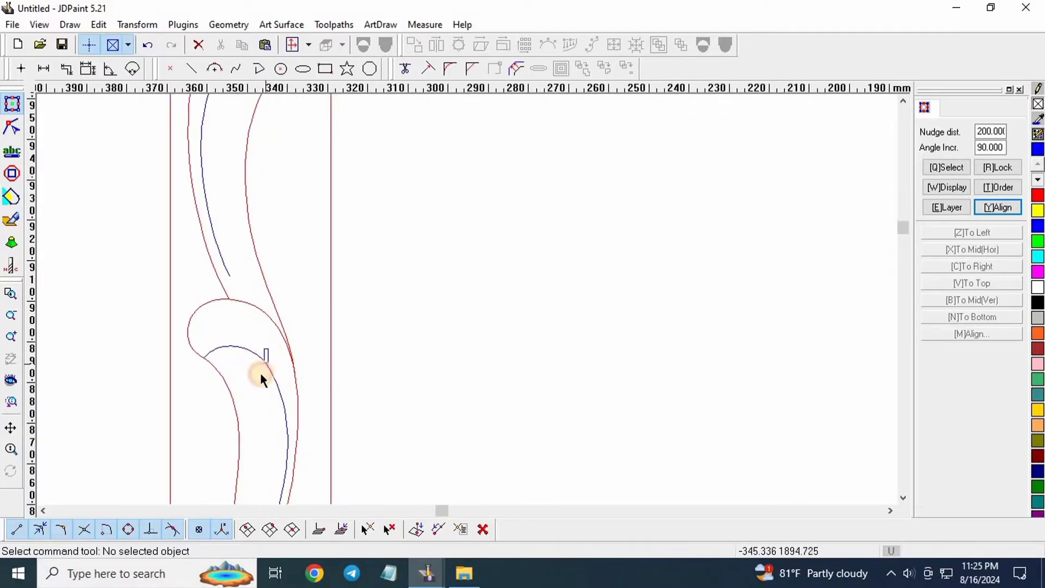
{"action": "left_click", "coordinate": [261, 374]}
{"action": "scroll", "coordinate": [253, 321], "scroll_direction": "down", "scroll_amount": 3}
{"action": "scroll", "coordinate": [287, 427], "scroll_direction": "down", "scroll_amount": 1}
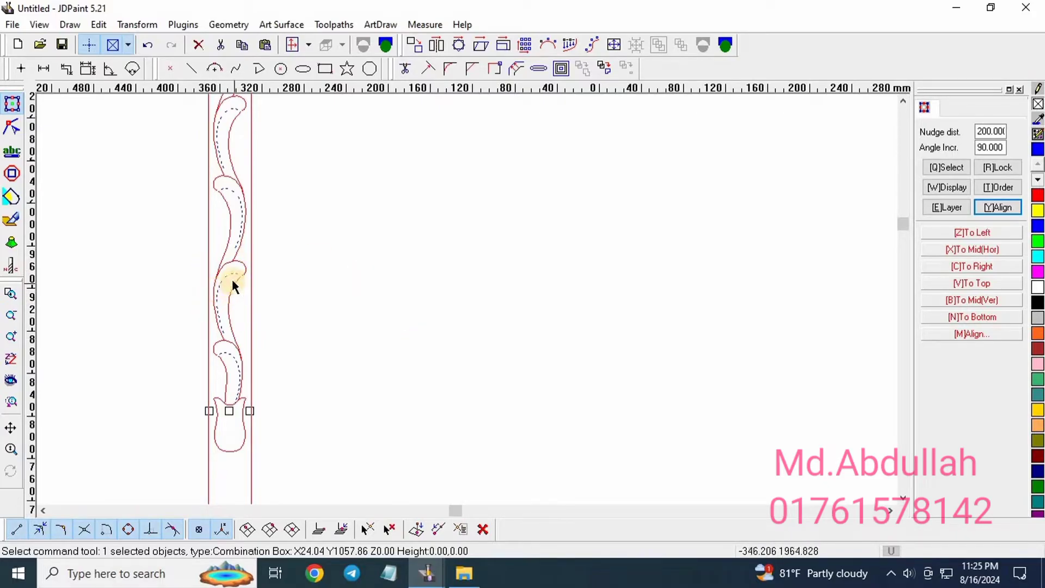
Shift the loose dotted curve a further 200 mm right, then deselect it.
{"action": "scroll", "coordinate": [232, 279], "scroll_direction": "up", "scroll_amount": 2}
{"action": "scroll", "coordinate": [284, 270], "scroll_direction": "down", "scroll_amount": 3}
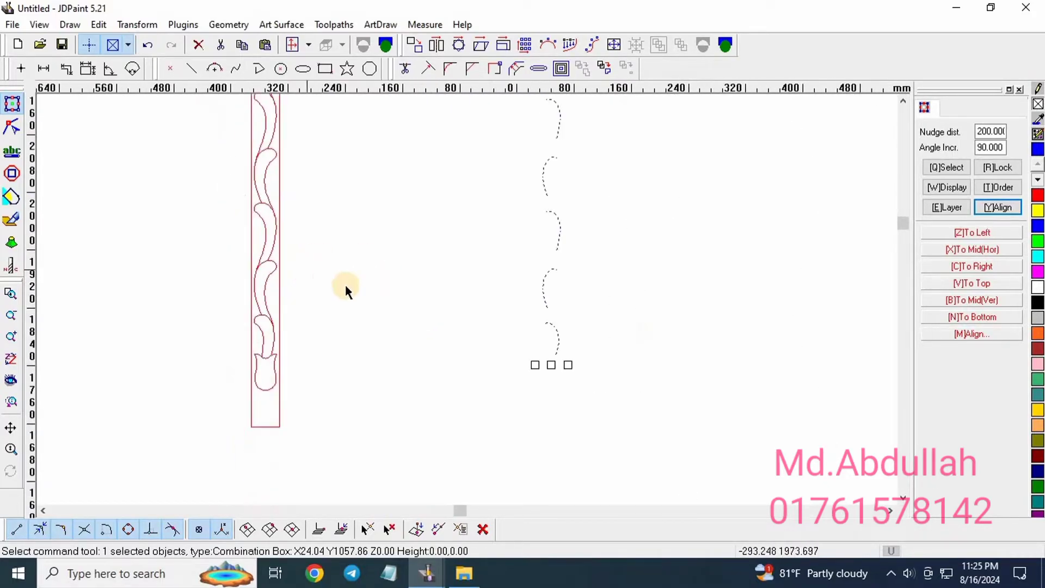
{"action": "left_click", "coordinate": [399, 271]}
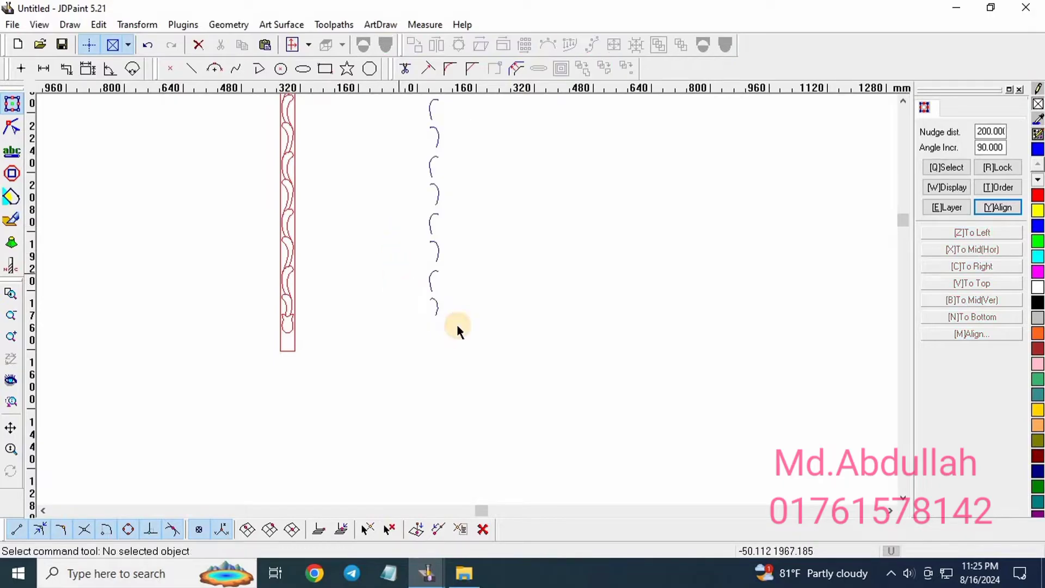
{"action": "scroll", "coordinate": [456, 324], "scroll_direction": "down", "scroll_amount": 2}
{"action": "scroll", "coordinate": [419, 122], "scroll_direction": "up", "scroll_amount": 2}
{"action": "left_click", "coordinate": [485, 157]}
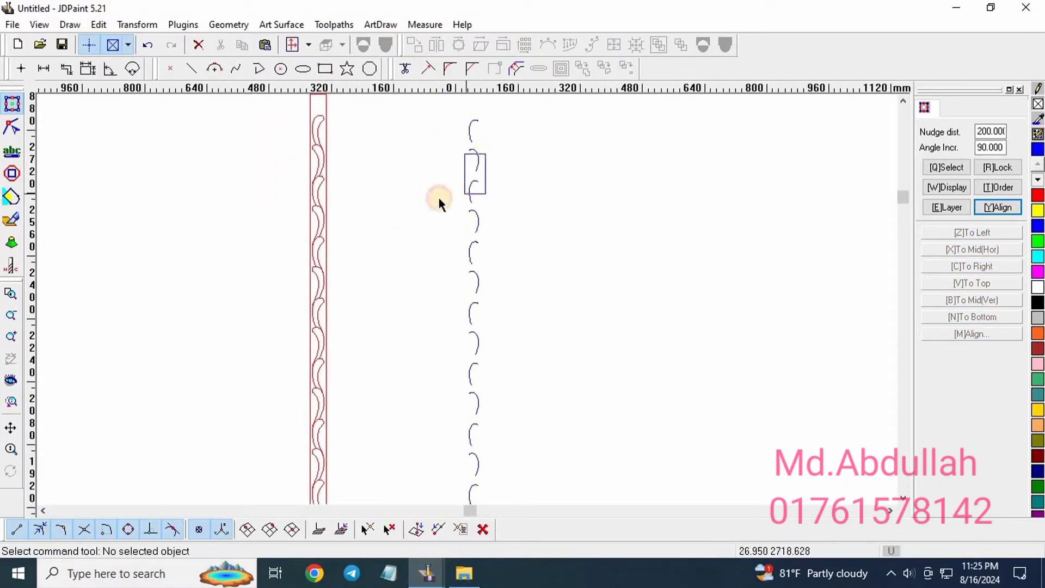
{"action": "key", "text": "Right"}
{"action": "left_click", "coordinate": [406, 169]}
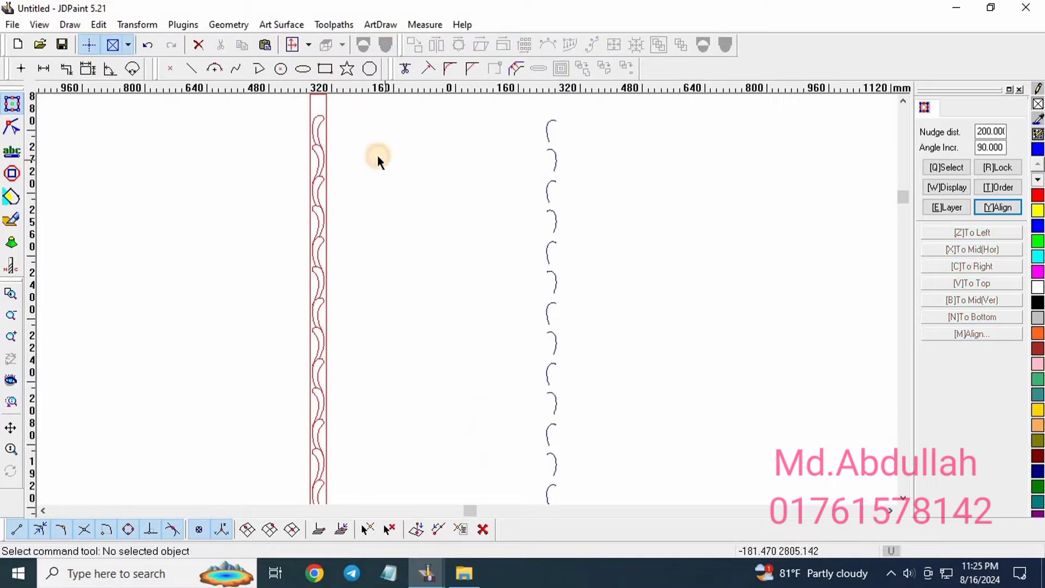
{"action": "scroll", "coordinate": [360, 144], "scroll_direction": "down", "scroll_amount": 2}
{"action": "scroll", "coordinate": [348, 117], "scroll_direction": "up", "scroll_amount": 2}
{"action": "scroll", "coordinate": [387, 128], "scroll_direction": "up", "scroll_amount": 2}
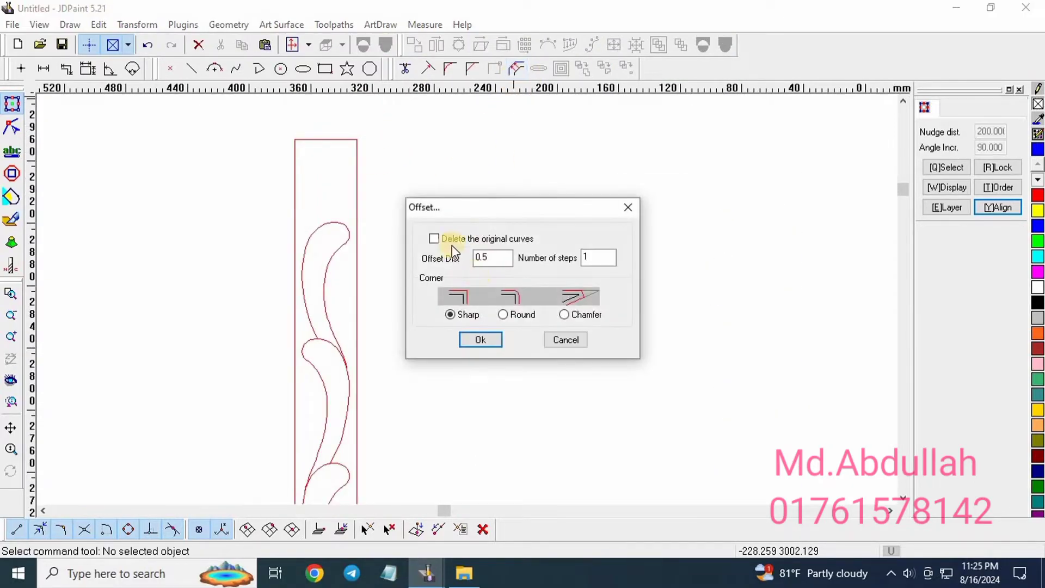
Offset the strip's outline 1 mm inward, giving a 38 by 1218 mm inset.
{"action": "double_click", "coordinate": [500, 260]}
{"action": "type", "text": "1"}
{"action": "left_click", "coordinate": [481, 340]}
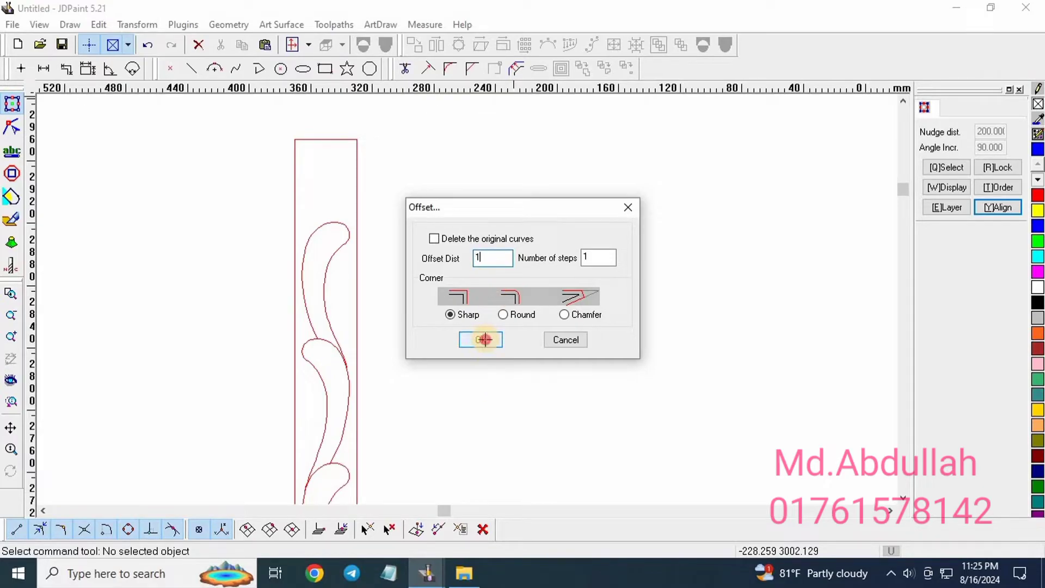
{"action": "scroll", "coordinate": [354, 185], "scroll_direction": "up", "scroll_amount": 2}
{"action": "left_click", "coordinate": [354, 187]}
{"action": "left_click", "coordinate": [307, 194]}
{"action": "right_click", "coordinate": [309, 193]}
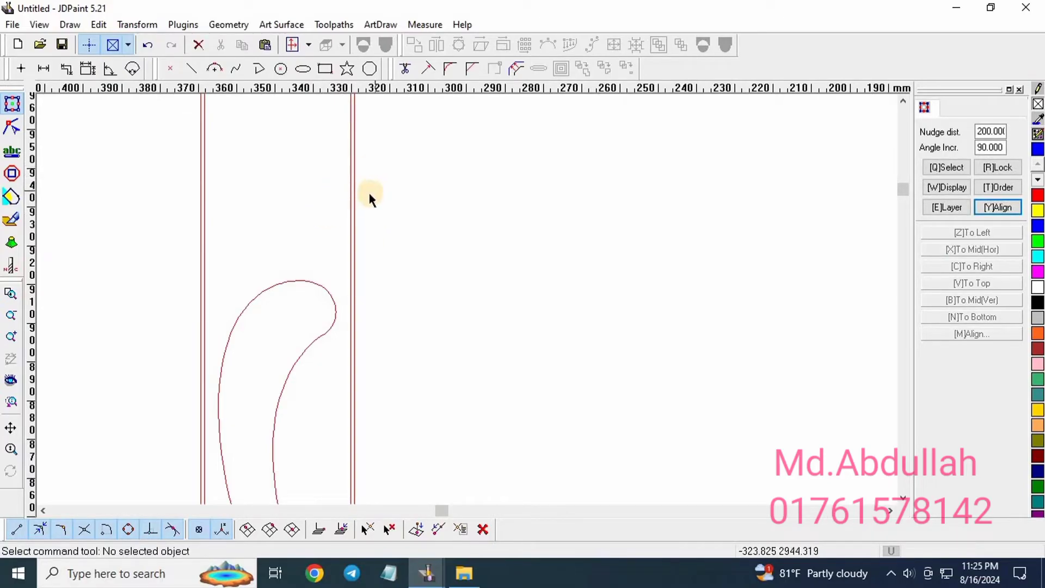
Select the whole vine strip outline with a crossing box.
{"action": "scroll", "coordinate": [363, 201], "scroll_direction": "up", "scroll_amount": 1}
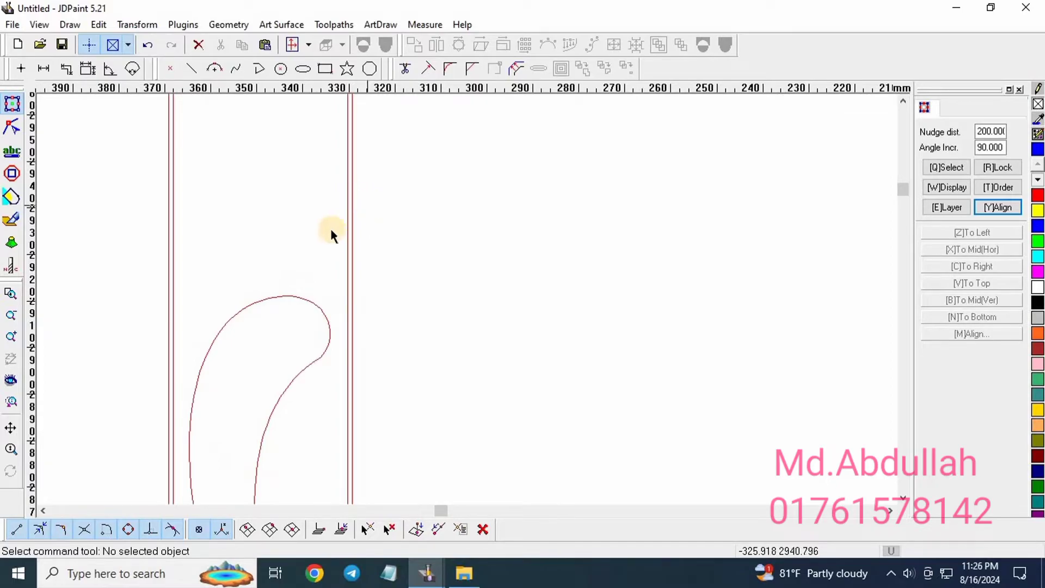
{"action": "scroll", "coordinate": [343, 223], "scroll_direction": "up", "scroll_amount": 2}
{"action": "scroll", "coordinate": [361, 223], "scroll_direction": "up", "scroll_amount": 2}
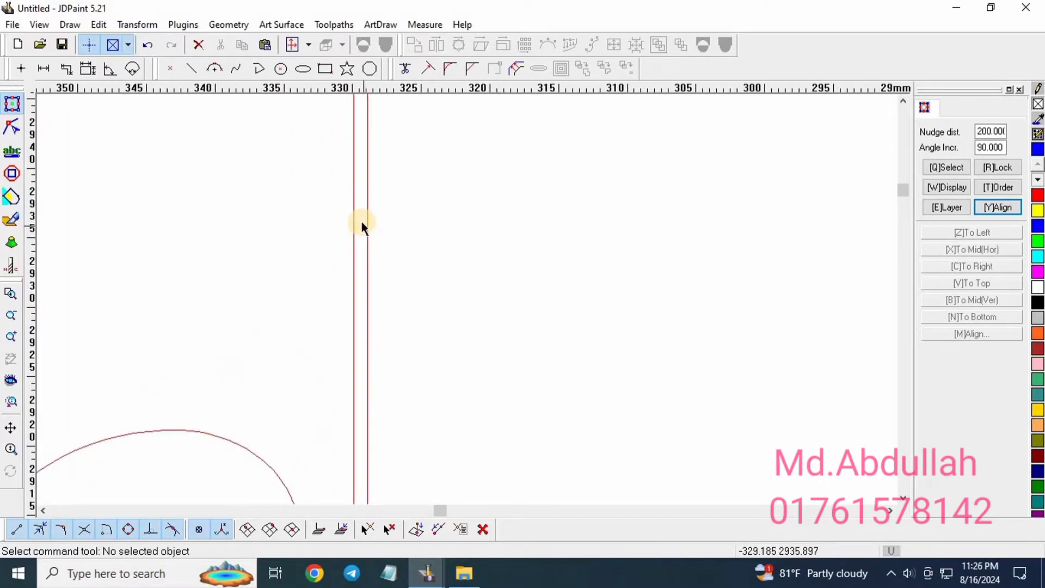
{"action": "left_click", "coordinate": [355, 234]}
{"action": "scroll", "coordinate": [385, 166], "scroll_direction": "down", "scroll_amount": 6}
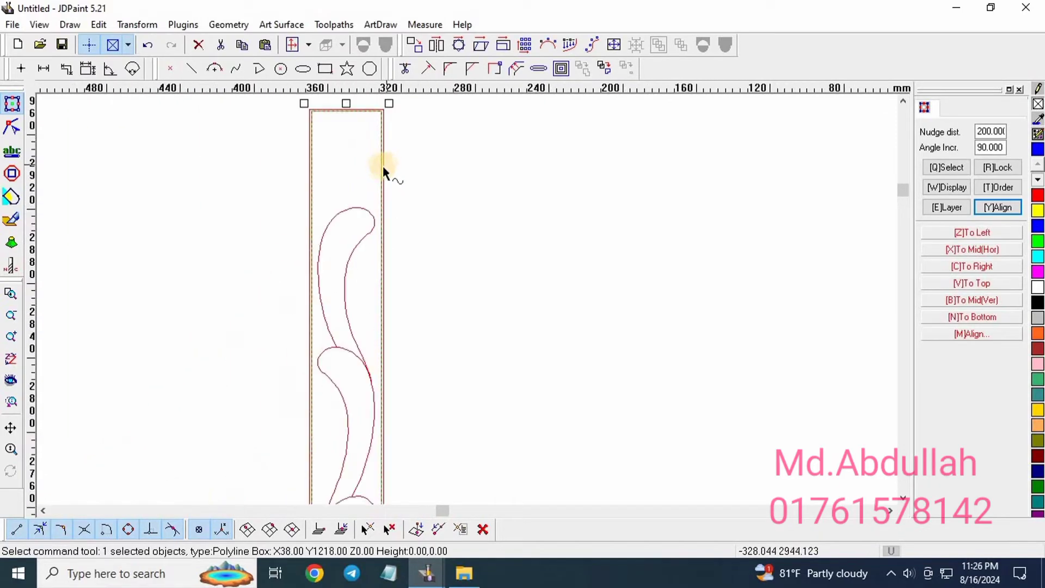
{"action": "scroll", "coordinate": [377, 160], "scroll_direction": "down", "scroll_amount": 2}
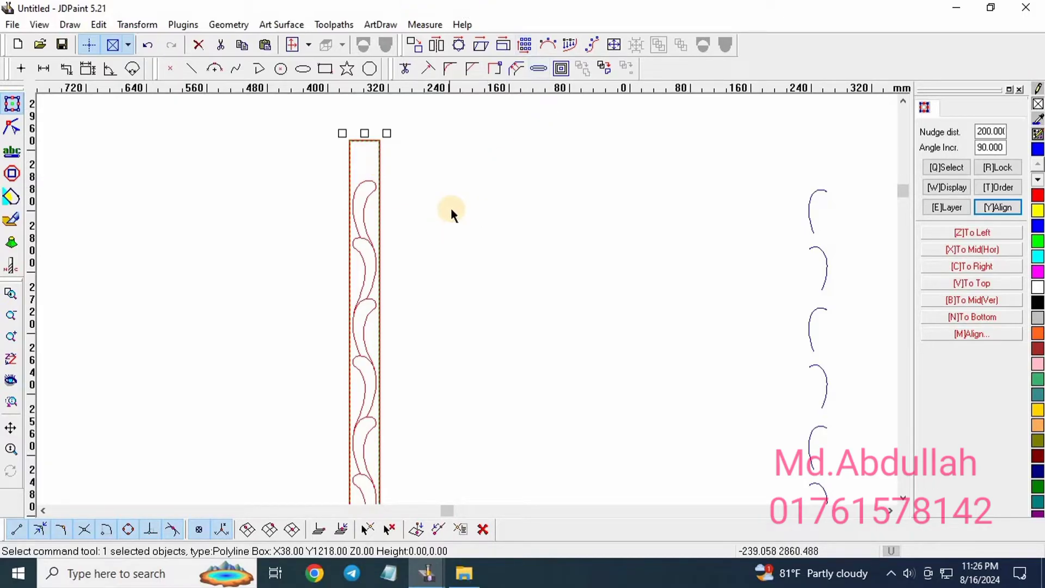
{"action": "scroll", "coordinate": [381, 142], "scroll_direction": "up", "scroll_amount": 8}
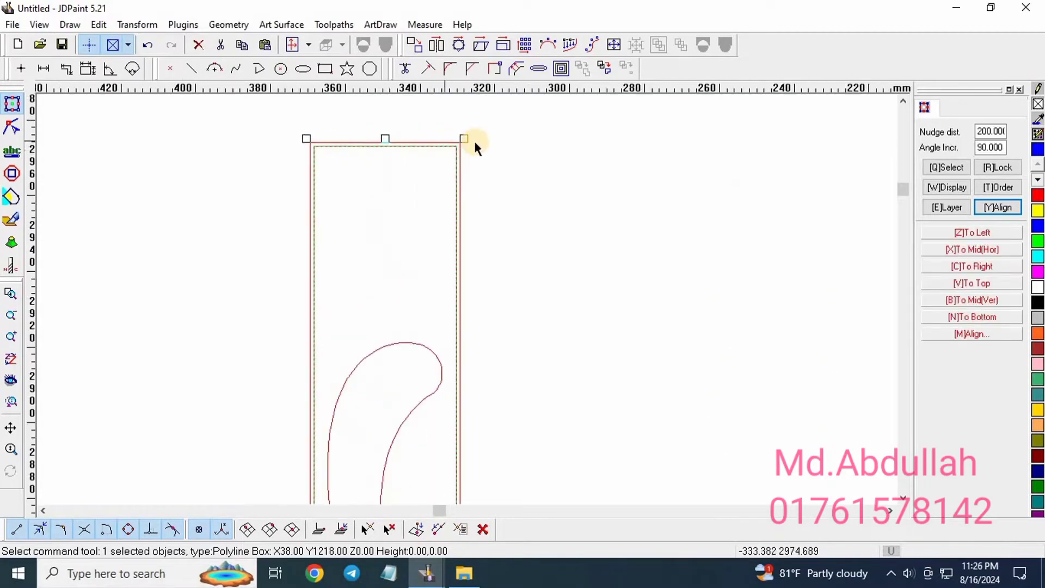
{"action": "scroll", "coordinate": [383, 138], "scroll_direction": "down", "scroll_amount": 4}
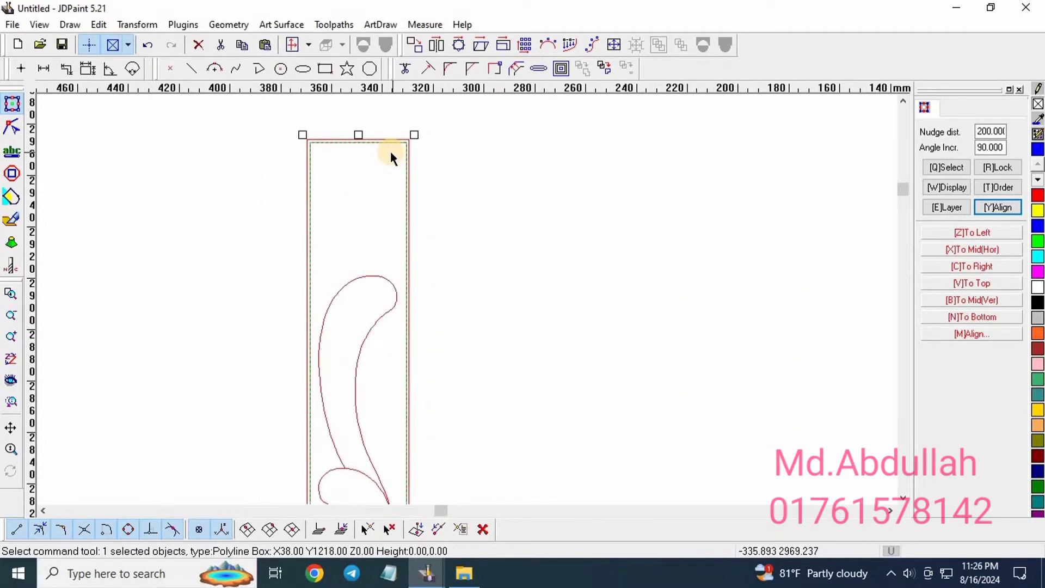
{"action": "scroll", "coordinate": [390, 153], "scroll_direction": "up", "scroll_amount": 3}
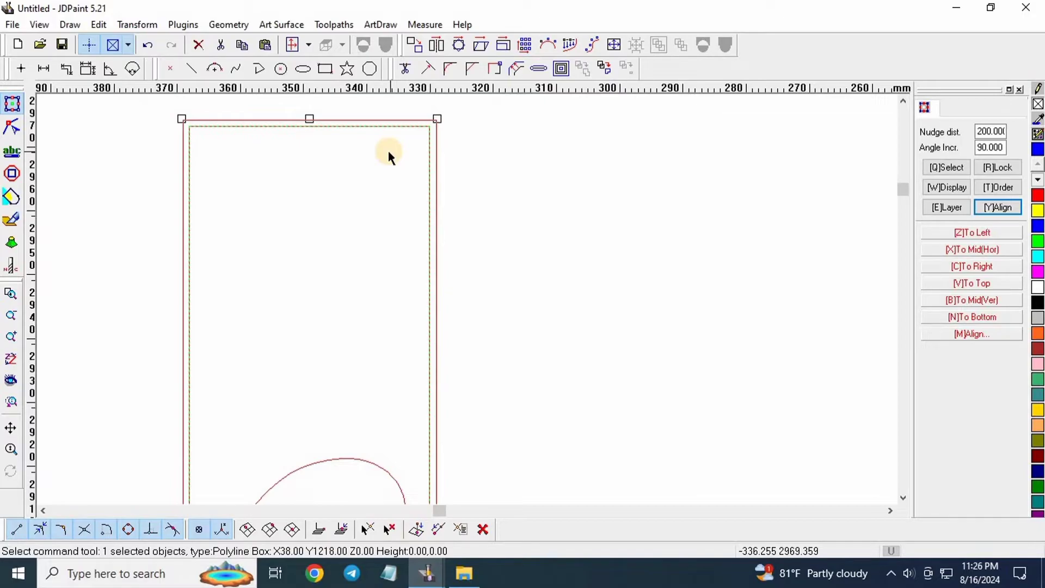
{"action": "scroll", "coordinate": [442, 121], "scroll_direction": "up", "scroll_amount": 1}
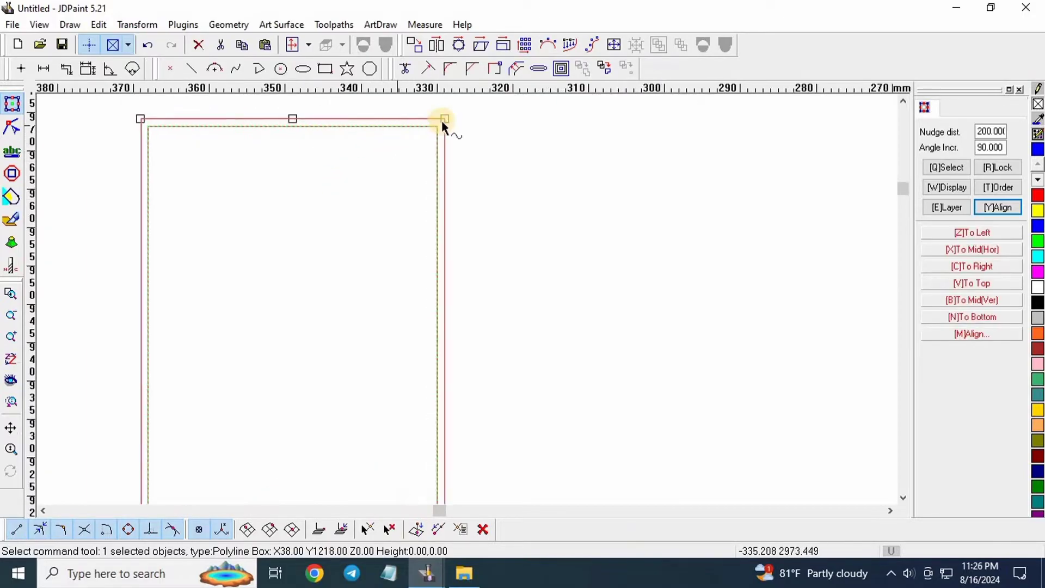
{"action": "left_click", "coordinate": [447, 129]}
{"action": "scroll", "coordinate": [446, 125], "scroll_direction": "up", "scroll_amount": 2}
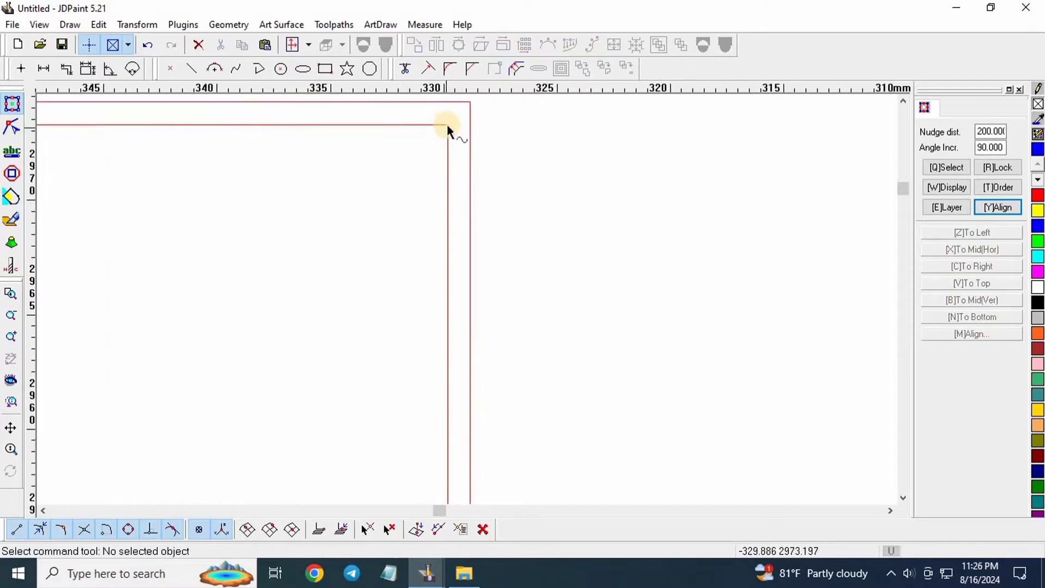
{"action": "left_click_drag", "start_coordinate": [321, 224], "coordinate": [459, 117]}
{"action": "scroll", "coordinate": [393, 134], "scroll_direction": "down", "scroll_amount": 4}
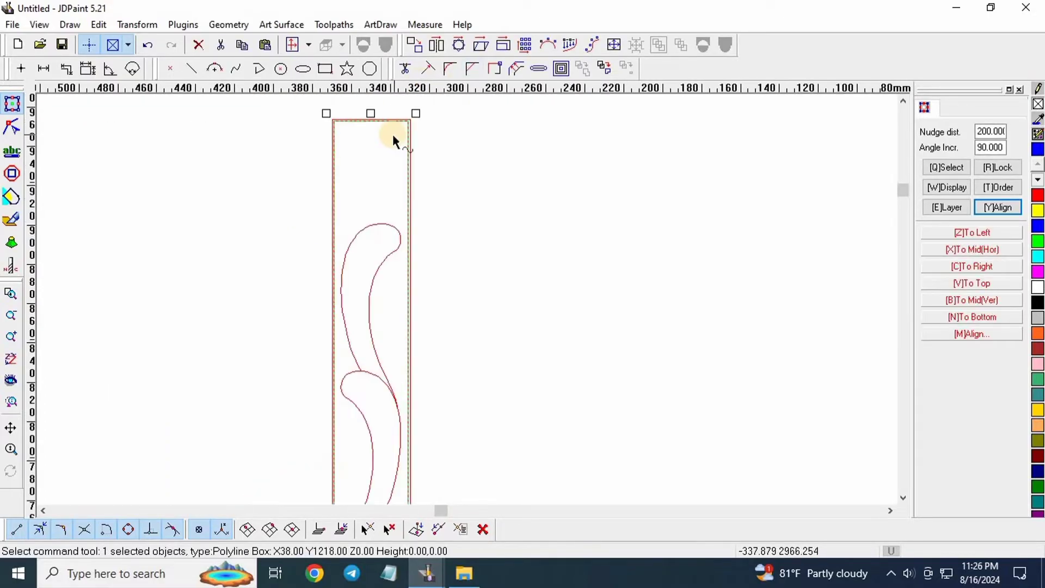
{"action": "scroll", "coordinate": [403, 142], "scroll_direction": "down", "scroll_amount": 2}
Start a Curve toolpath for the strip using the Common strategy.
{"action": "left_click", "coordinate": [334, 25]}
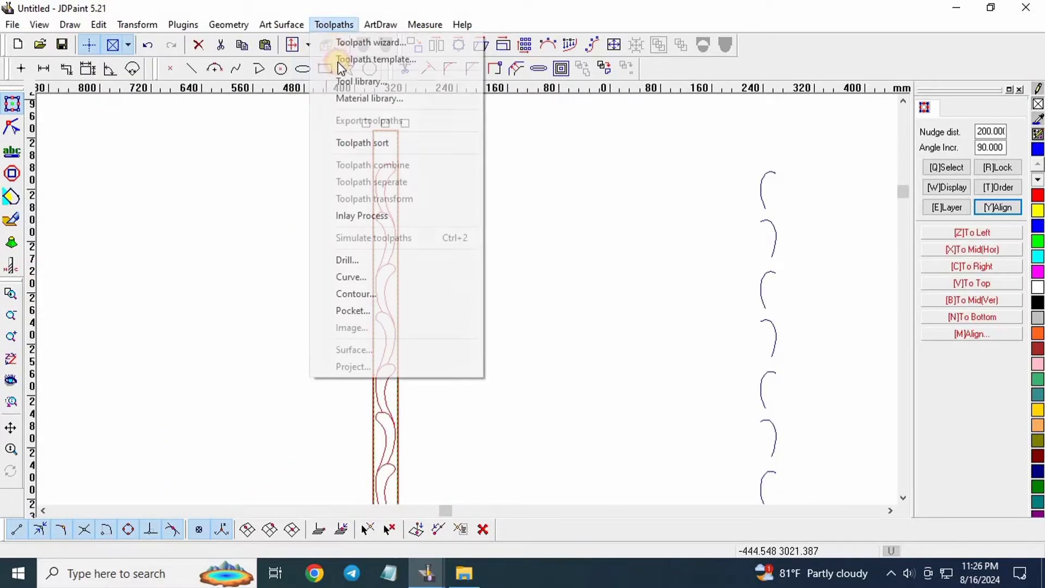
{"action": "left_click", "coordinate": [401, 282]}
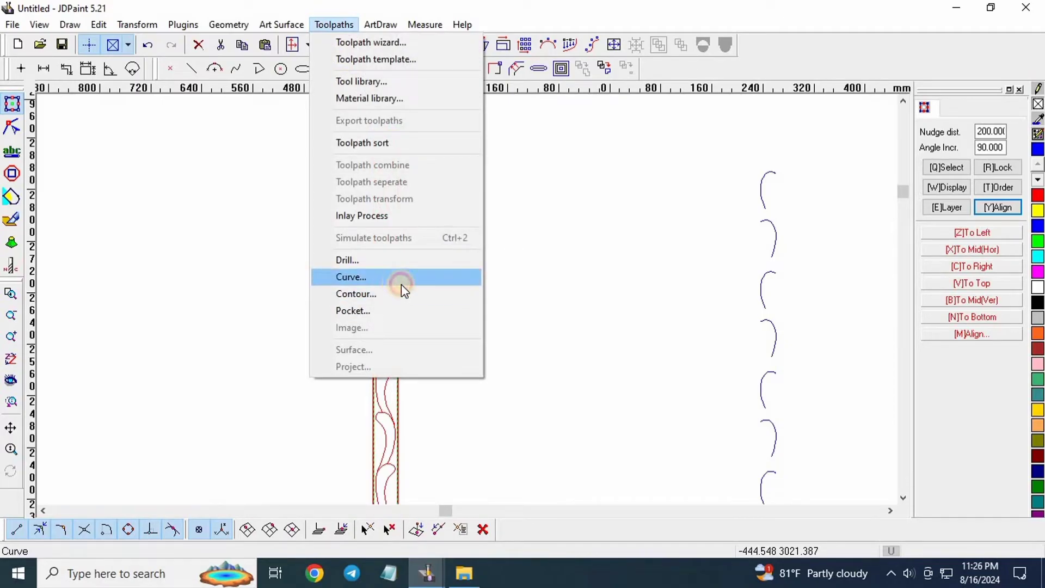
{"action": "left_click", "coordinate": [498, 211]}
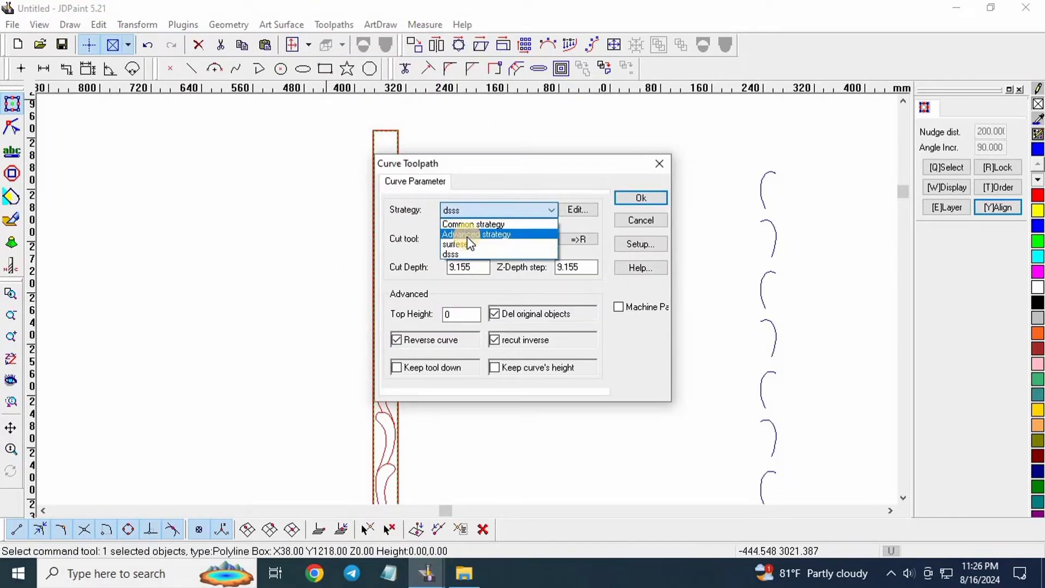
{"action": "left_click", "coordinate": [468, 236]}
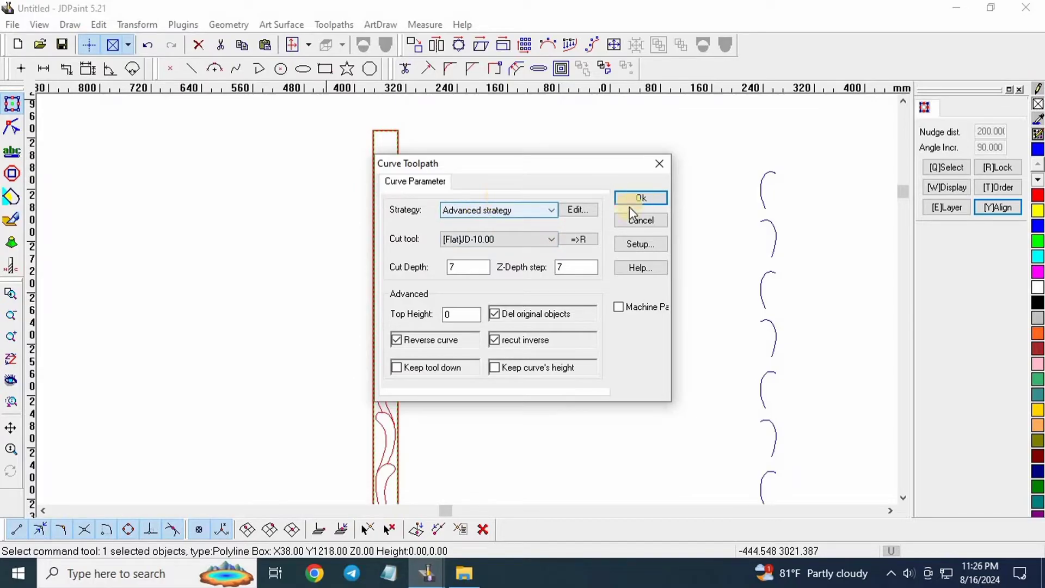
{"action": "left_click", "coordinate": [486, 212]}
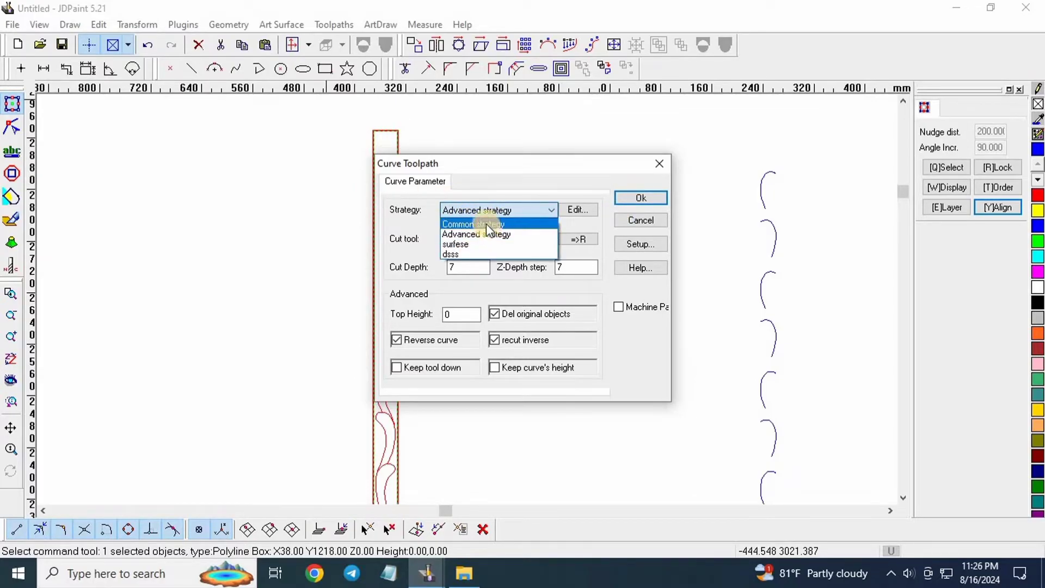
{"action": "left_click", "coordinate": [444, 224]}
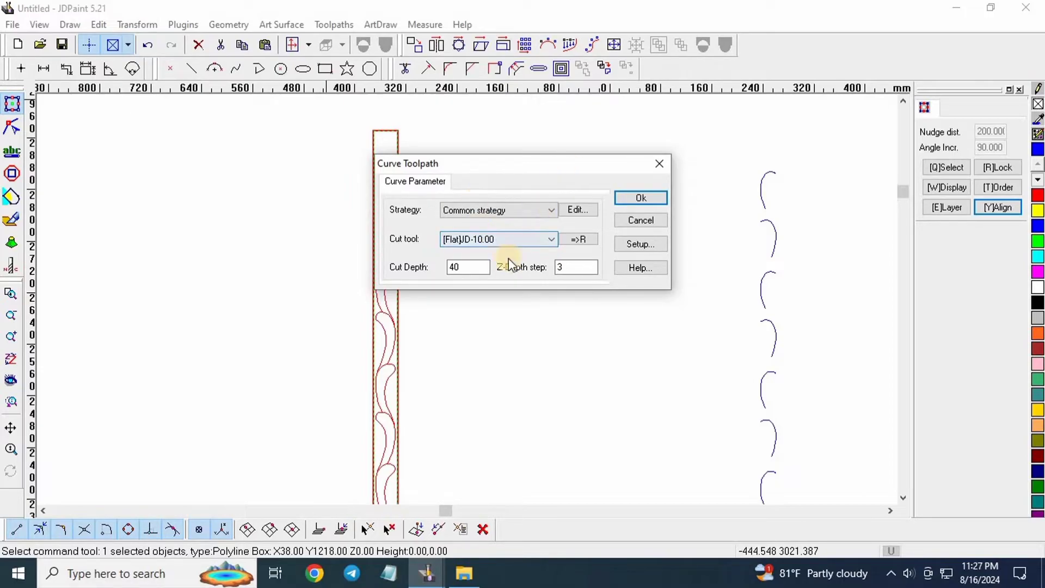
Set the cut depth to 9 and the Z-Depth step to 9.
{"action": "left_click", "coordinate": [482, 270]}
{"action": "double_click", "coordinate": [482, 270]}
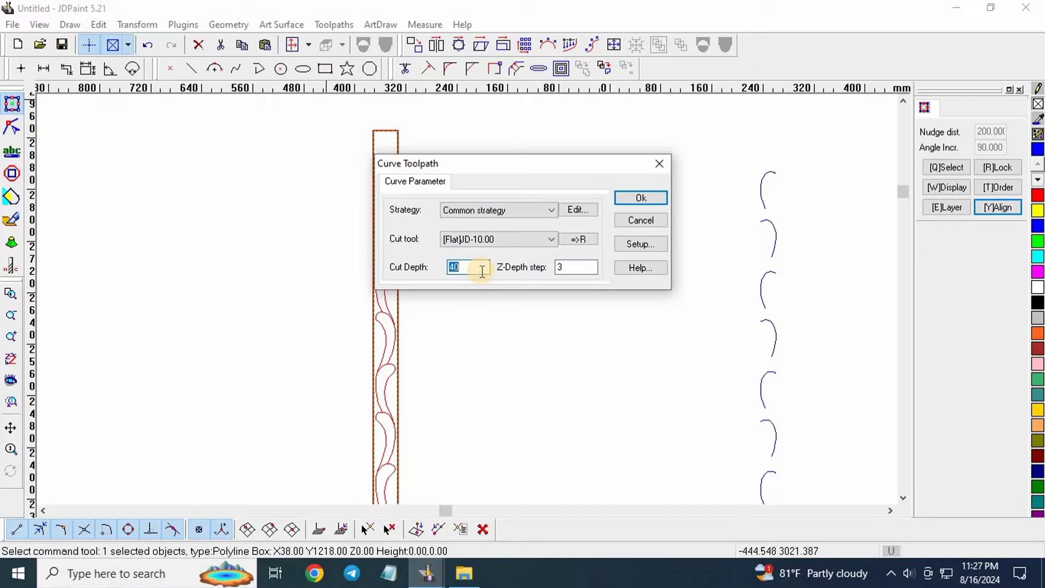
{"action": "type", "text": "9"}
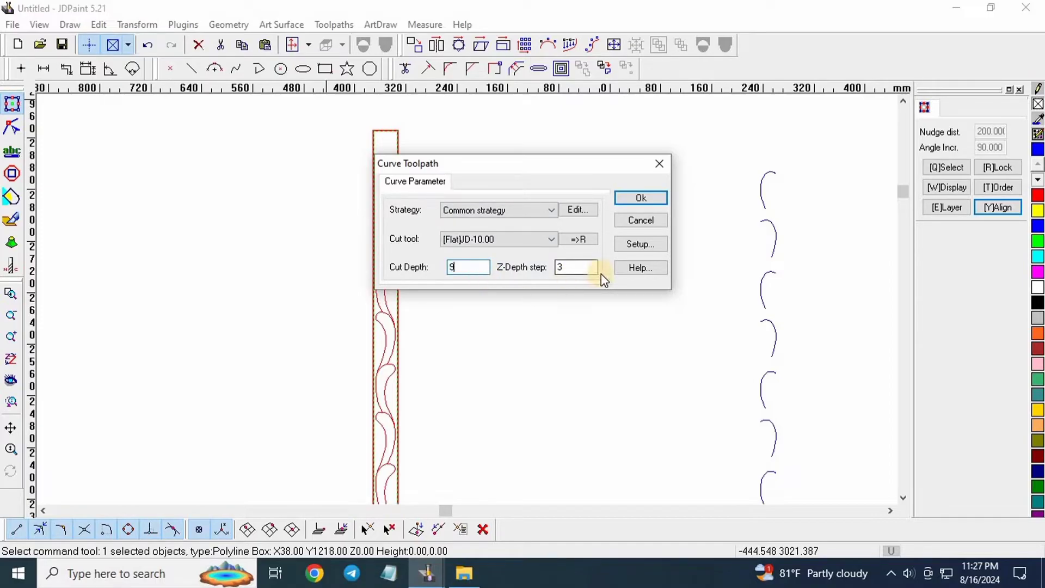
{"action": "double_click", "coordinate": [584, 272]}
{"action": "type", "text": "9"}
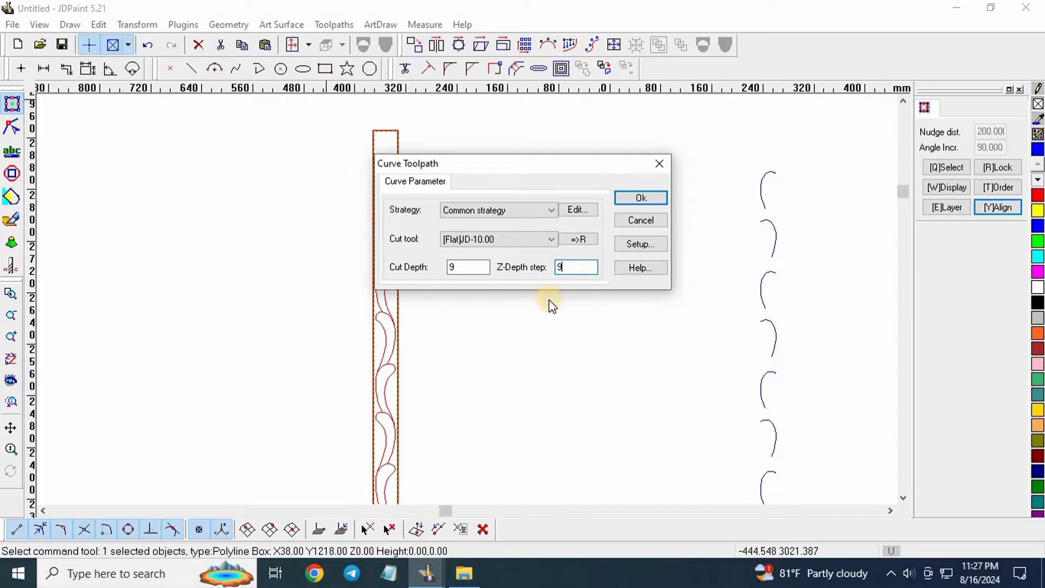
Generate the curve toolpath and select the resulting toolpath group.
{"action": "left_click", "coordinate": [651, 201]}
{"action": "scroll", "coordinate": [619, 220], "scroll_direction": "up", "scroll_amount": 10}
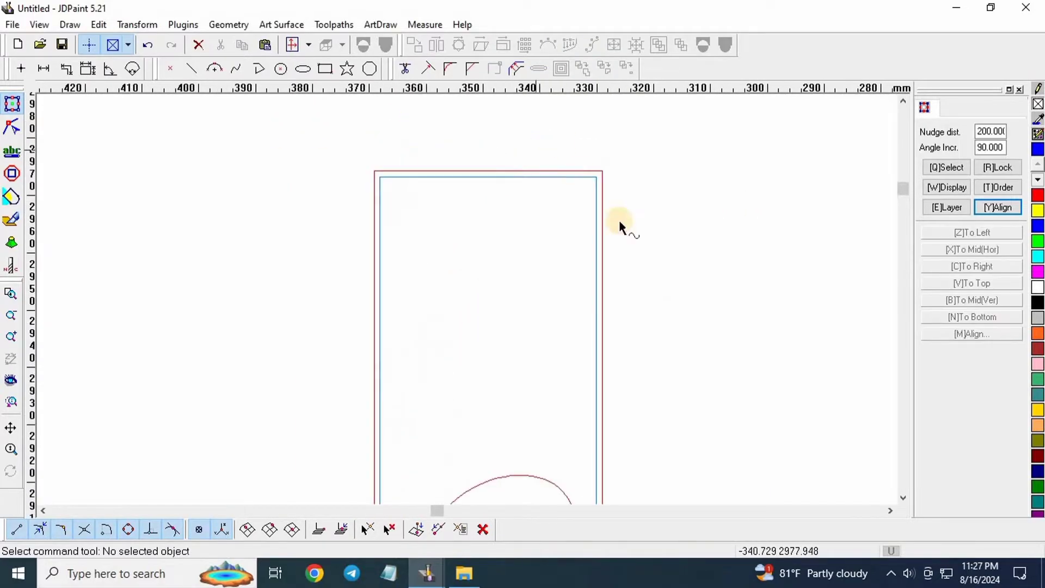
{"action": "left_click_drag", "start_coordinate": [698, 218], "coordinate": [525, 311]}
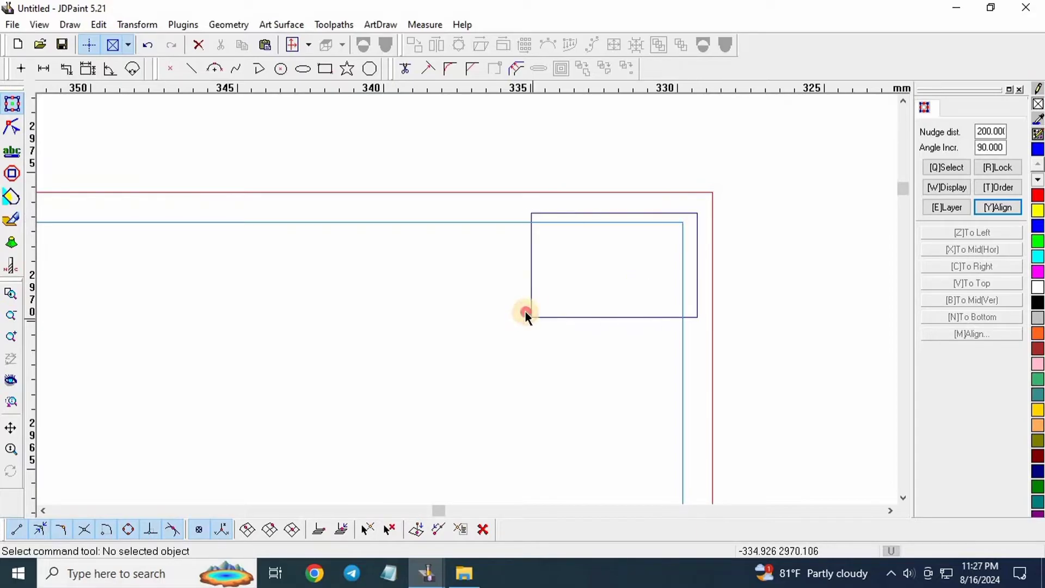
{"action": "scroll", "coordinate": [402, 144], "scroll_direction": "down", "scroll_amount": 10}
{"action": "scroll", "coordinate": [400, 147], "scroll_direction": "down", "scroll_amount": 2}
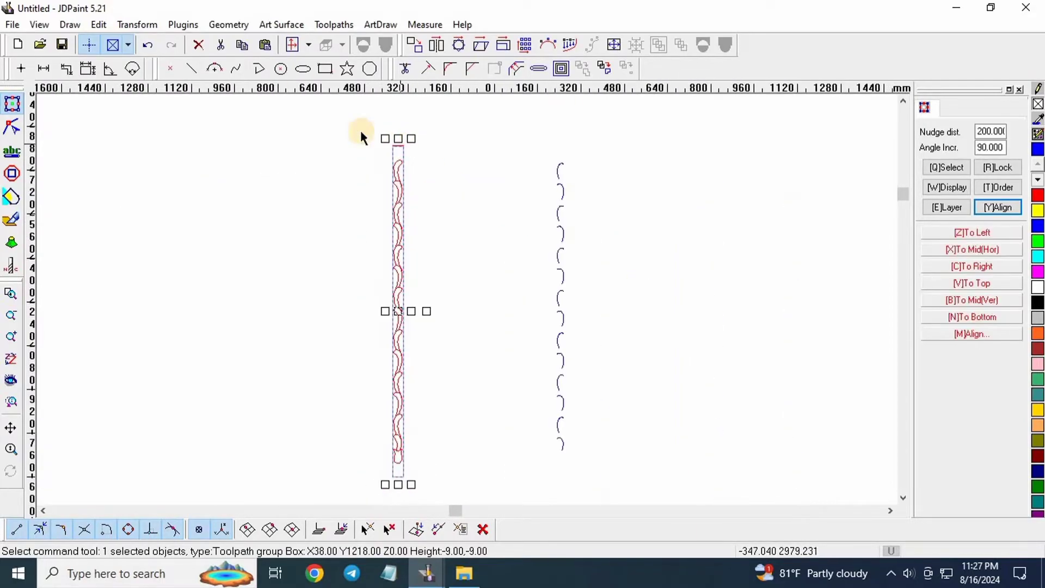
Export the selected toolpath, naming the file 'rount khuti ckkk'.
{"action": "left_click", "coordinate": [334, 25]}
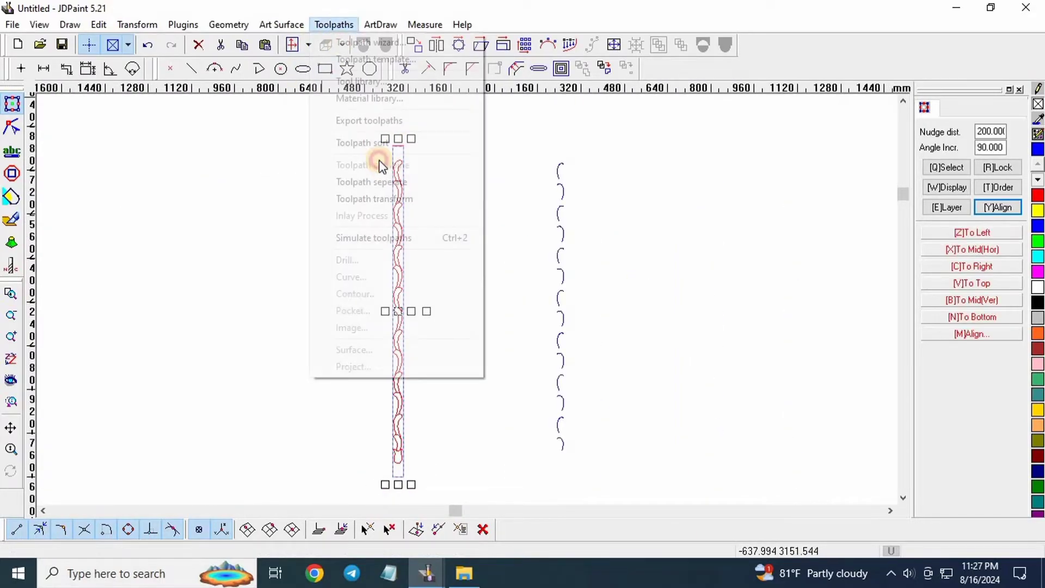
{"action": "left_click", "coordinate": [391, 129]}
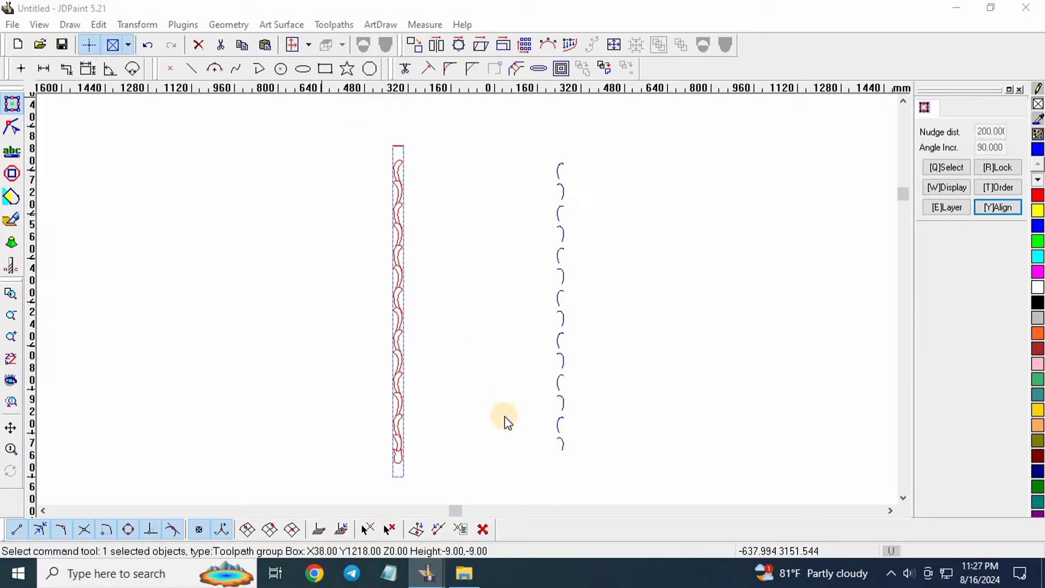
{"action": "left_click", "coordinate": [501, 401]}
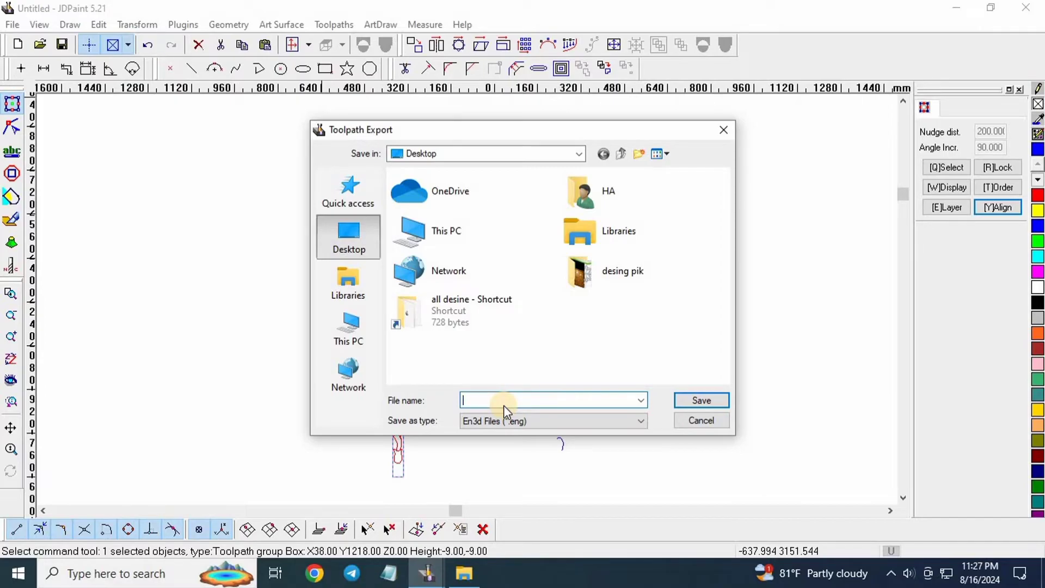
{"action": "type", "text": "rount khuti ckkk"}
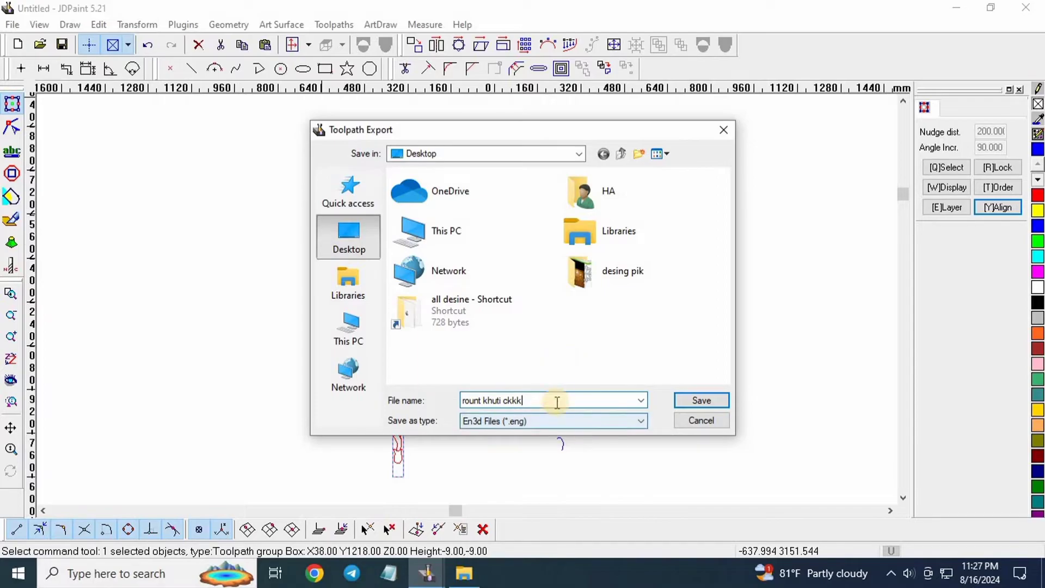
Save the export file to the Desktop and begin picking a 2D export origin.
{"action": "left_click", "coordinate": [704, 400]}
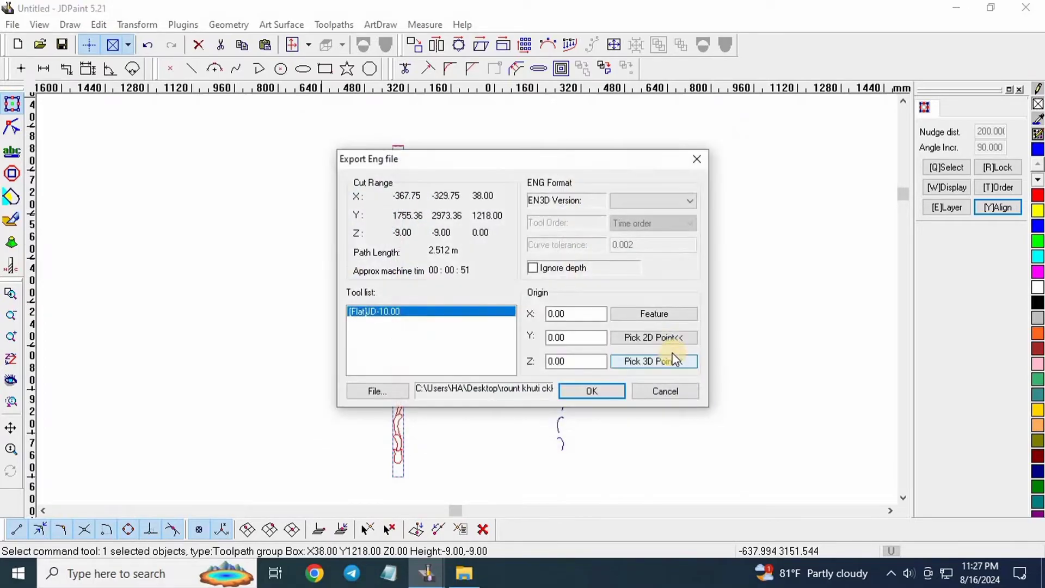
{"action": "left_click", "coordinate": [668, 339]}
{"action": "scroll", "coordinate": [399, 446], "scroll_direction": "up", "scroll_amount": 2}
{"action": "scroll", "coordinate": [420, 305], "scroll_direction": "down", "scroll_amount": 3}
{"action": "scroll", "coordinate": [410, 396], "scroll_direction": "up", "scroll_amount": 6}
{"action": "scroll", "coordinate": [368, 350], "scroll_direction": "down", "scroll_amount": 3}
{"action": "scroll", "coordinate": [390, 334], "scroll_direction": "up", "scroll_amount": 1}
{"action": "scroll", "coordinate": [390, 334], "scroll_direction": "up", "scroll_amount": 5}
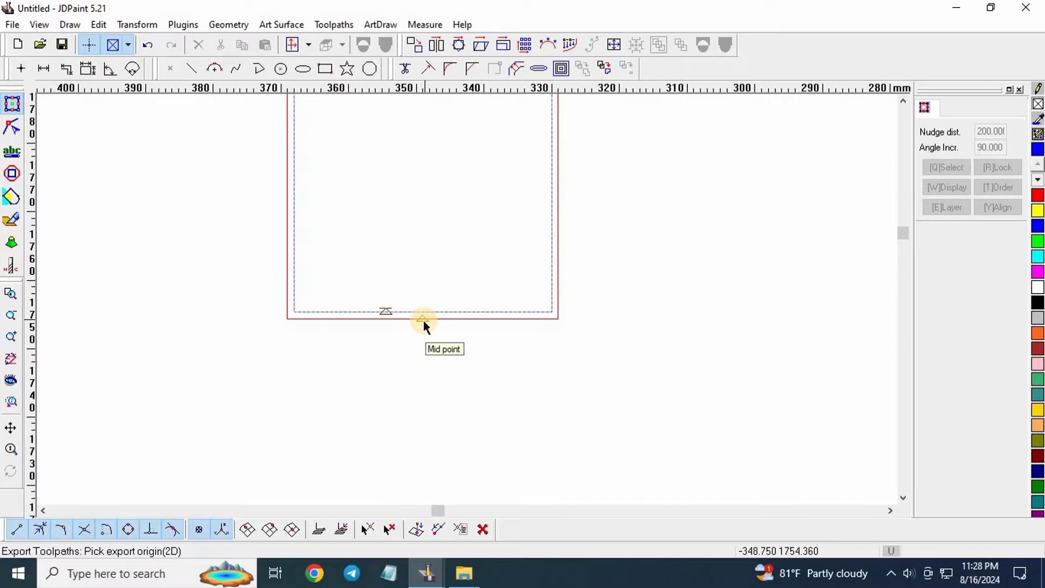
Set the origin at the strip's bottom-edge midpoint and confirm the .eng export.
{"action": "left_click", "coordinate": [423, 319]}
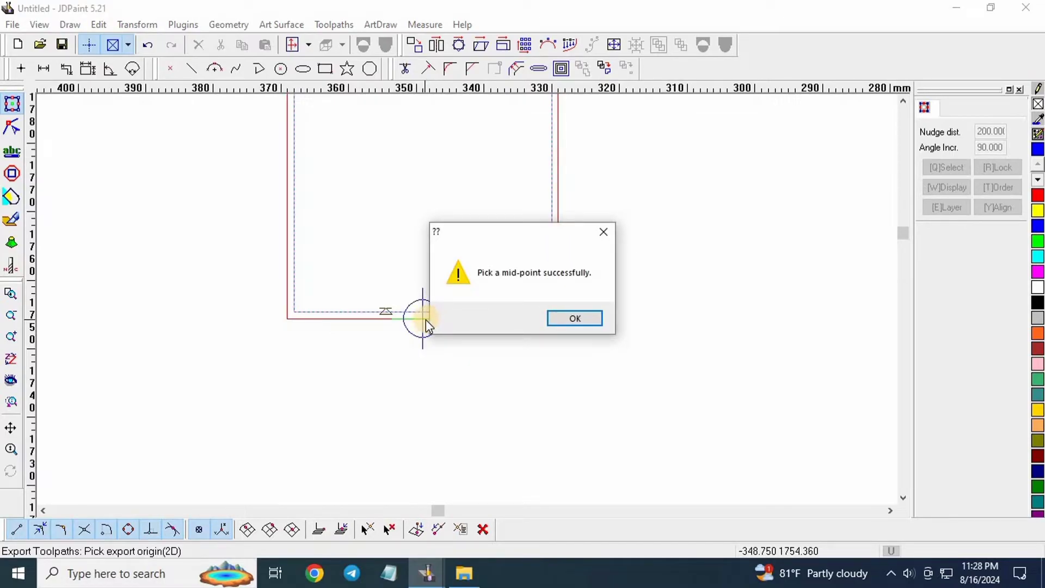
{"action": "left_click", "coordinate": [570, 319]}
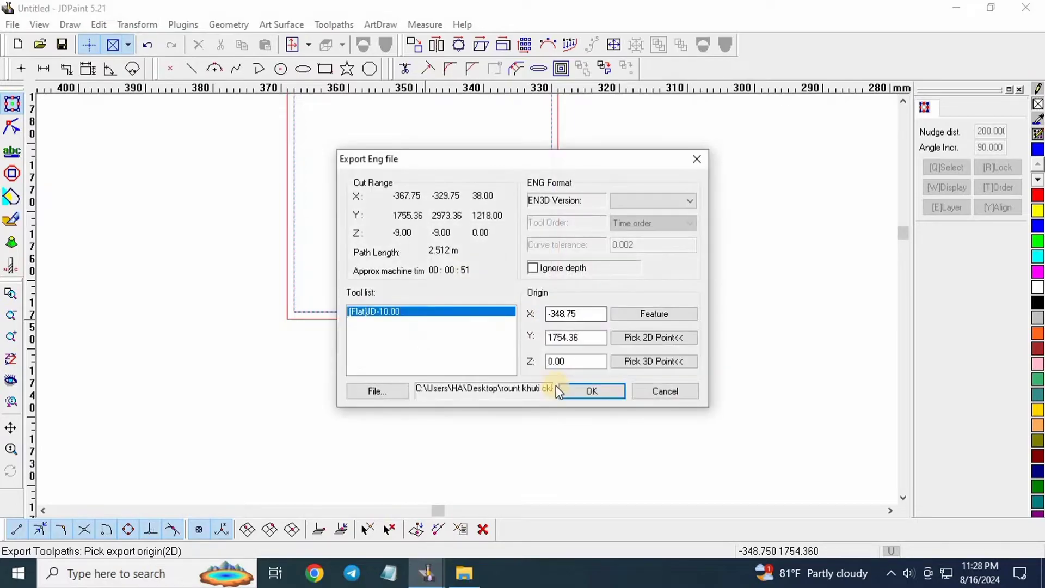
{"action": "left_click", "coordinate": [594, 390]}
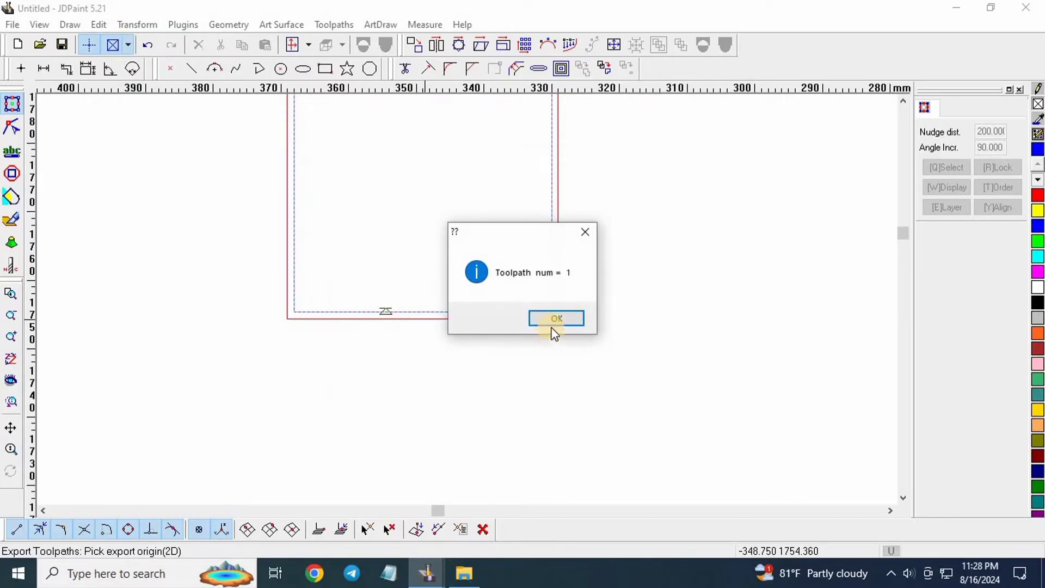
{"action": "key", "text": "Return"}
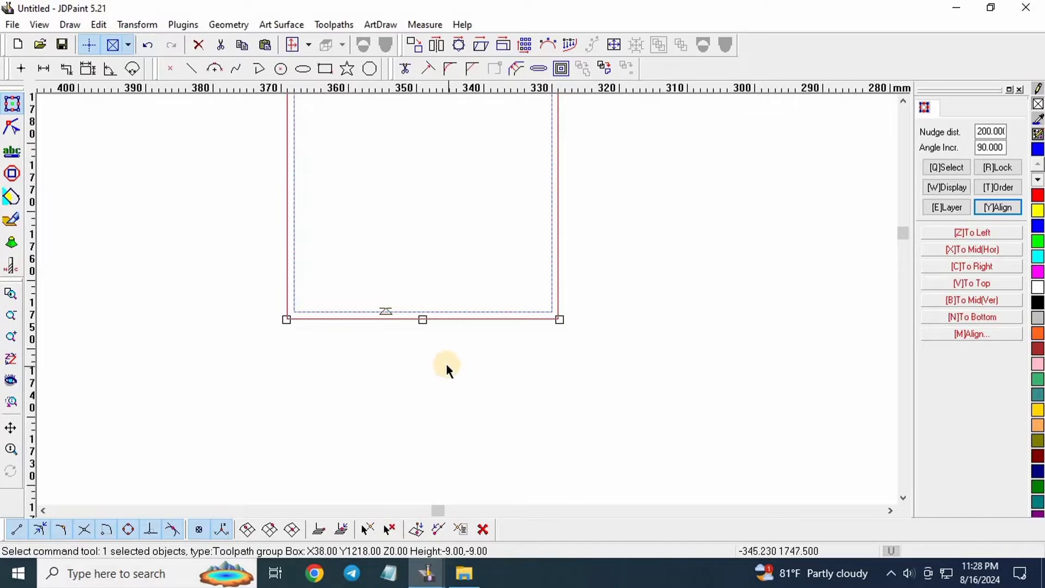
{"action": "key", "text": "ctrl+z"}
{"action": "scroll", "coordinate": [433, 374], "scroll_direction": "down", "scroll_amount": 2}
{"action": "scroll", "coordinate": [437, 398], "scroll_direction": "up", "scroll_amount": 5}
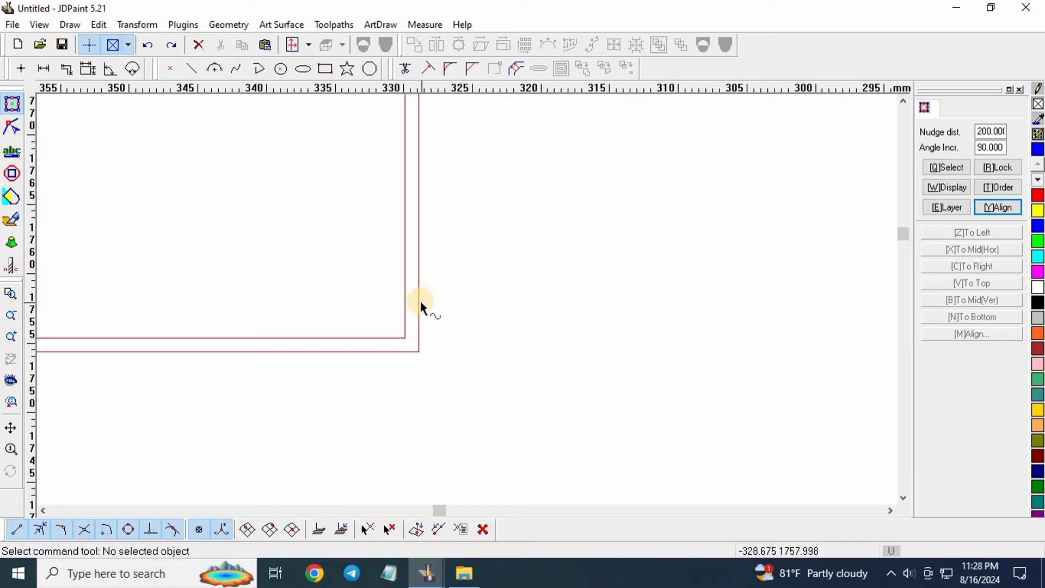
{"action": "key", "text": "ctrl+z"}
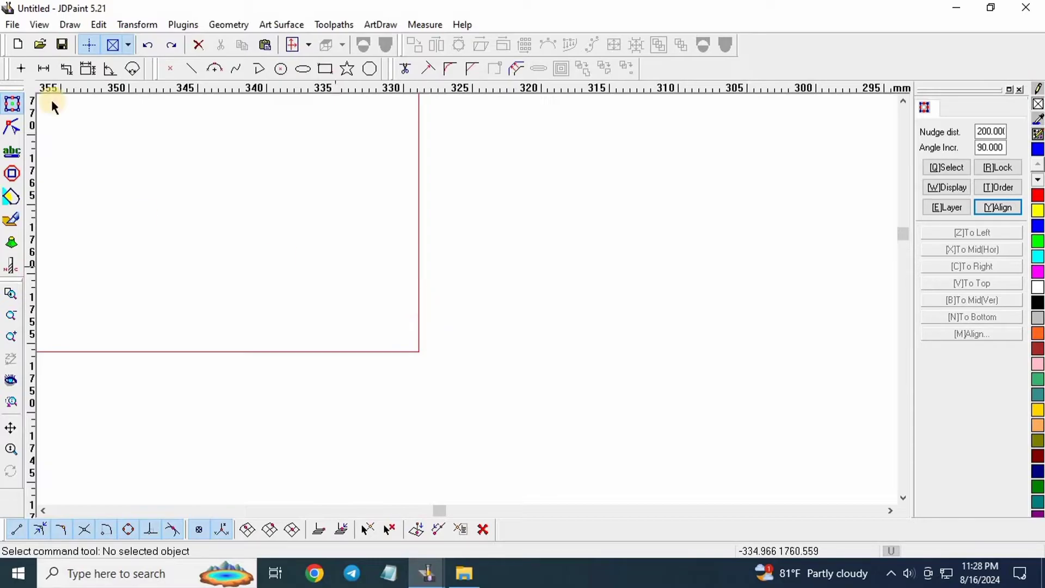
{"action": "scroll", "coordinate": [211, 397], "scroll_direction": "down", "scroll_amount": 2}
{"action": "scroll", "coordinate": [316, 348], "scroll_direction": "down", "scroll_amount": 2}
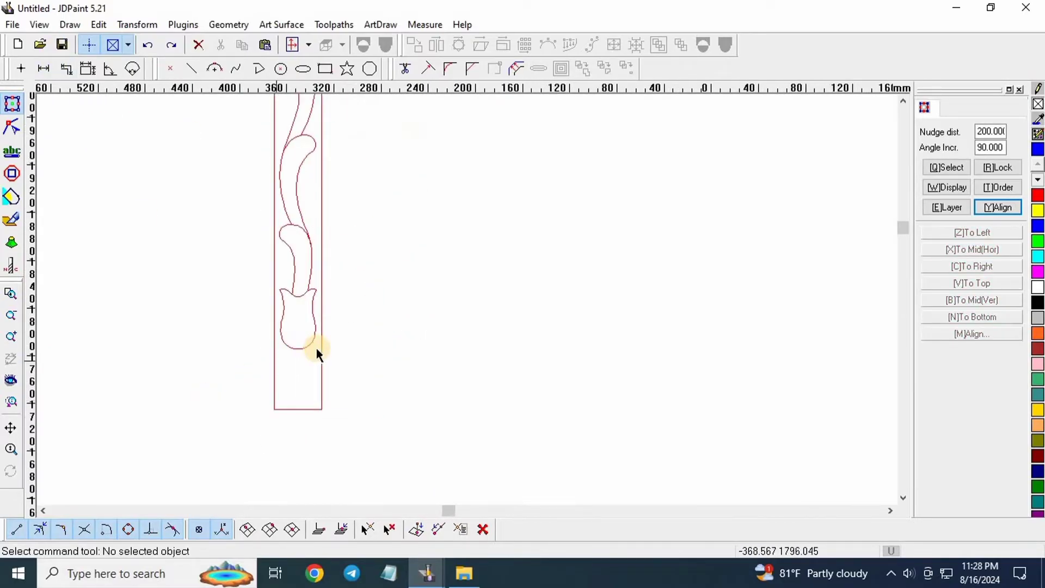
{"action": "scroll", "coordinate": [319, 201], "scroll_direction": "down", "scroll_amount": 2}
{"action": "scroll", "coordinate": [373, 368], "scroll_direction": "down", "scroll_amount": 2}
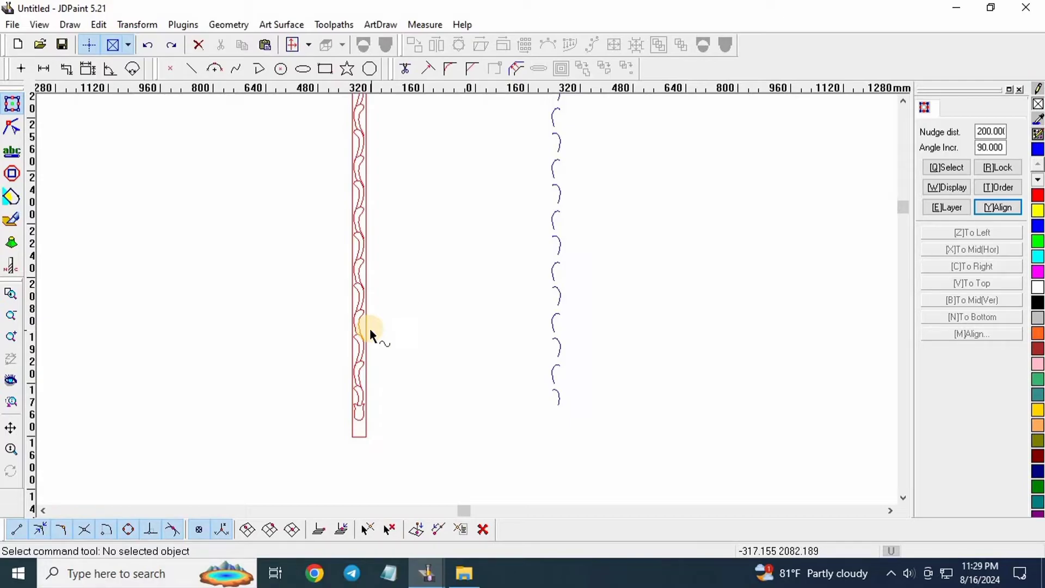
{"action": "scroll", "coordinate": [392, 416], "scroll_direction": "down", "scroll_amount": 1}
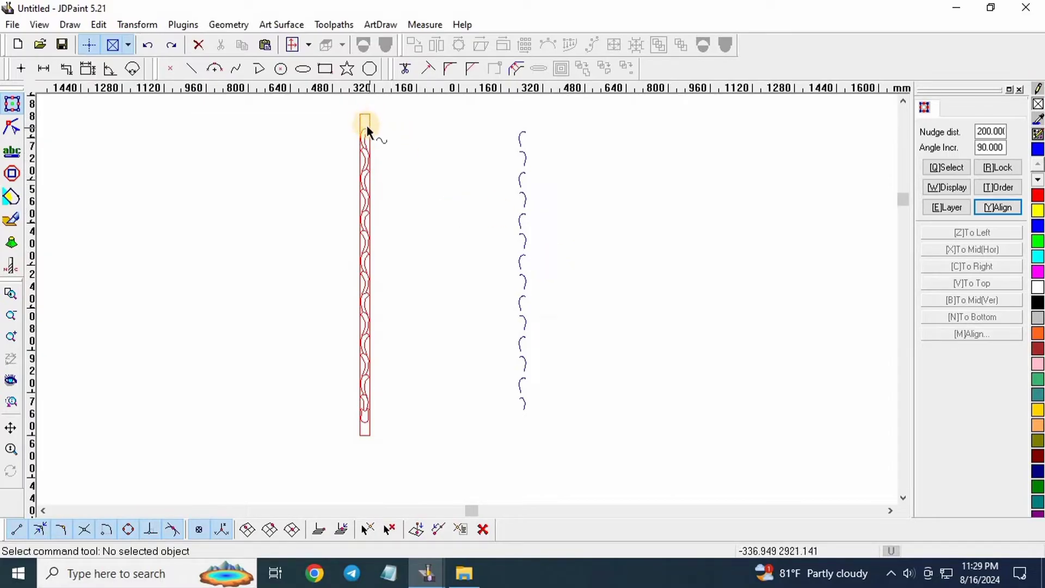
Window-select the 15 vine curves inside the red strip and zoom to check the selection.
{"action": "left_click_drag", "start_coordinate": [341, 121], "coordinate": [412, 429]}
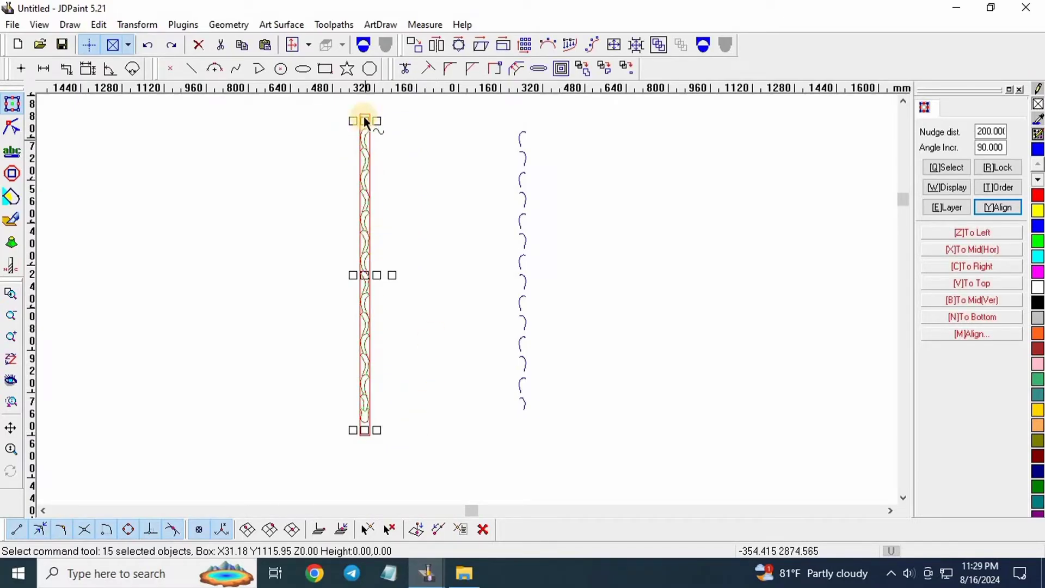
{"action": "scroll", "coordinate": [338, 289], "scroll_direction": "up", "scroll_amount": 6}
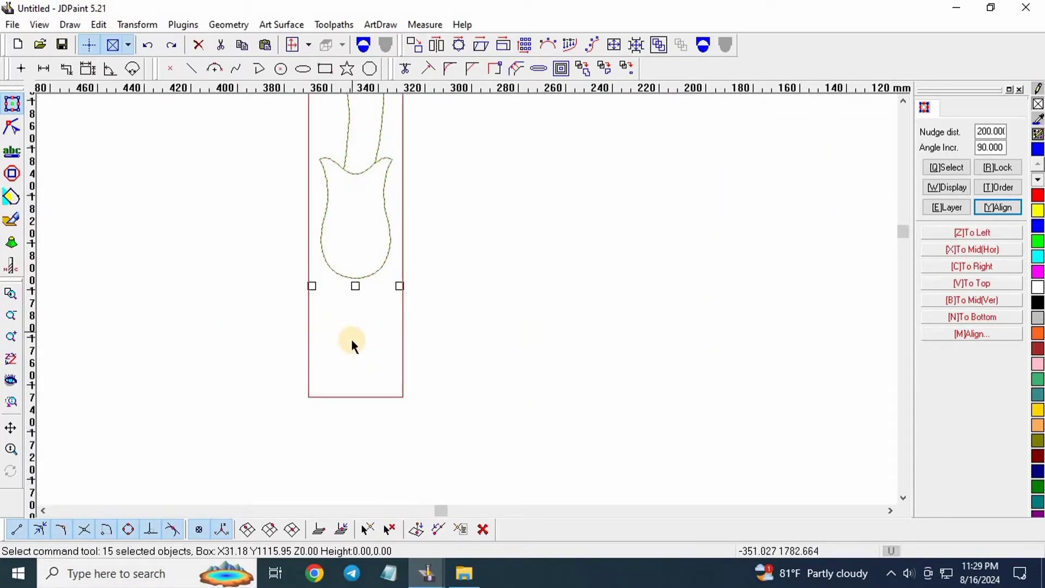
{"action": "scroll", "coordinate": [366, 360], "scroll_direction": "down", "scroll_amount": 1}
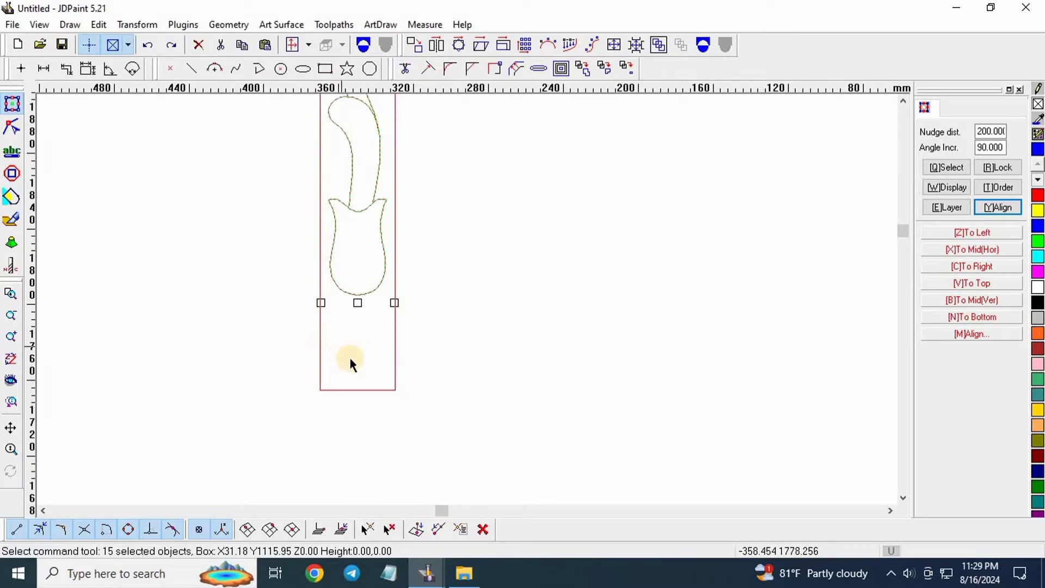
{"action": "scroll", "coordinate": [362, 357], "scroll_direction": "down", "scroll_amount": 5}
{"action": "scroll", "coordinate": [370, 169], "scroll_direction": "down", "scroll_amount": 3}
{"action": "scroll", "coordinate": [390, 128], "scroll_direction": "up", "scroll_amount": 8}
{"action": "scroll", "coordinate": [371, 199], "scroll_direction": "down", "scroll_amount": 6}
{"action": "scroll", "coordinate": [372, 200], "scroll_direction": "down", "scroll_amount": 3}
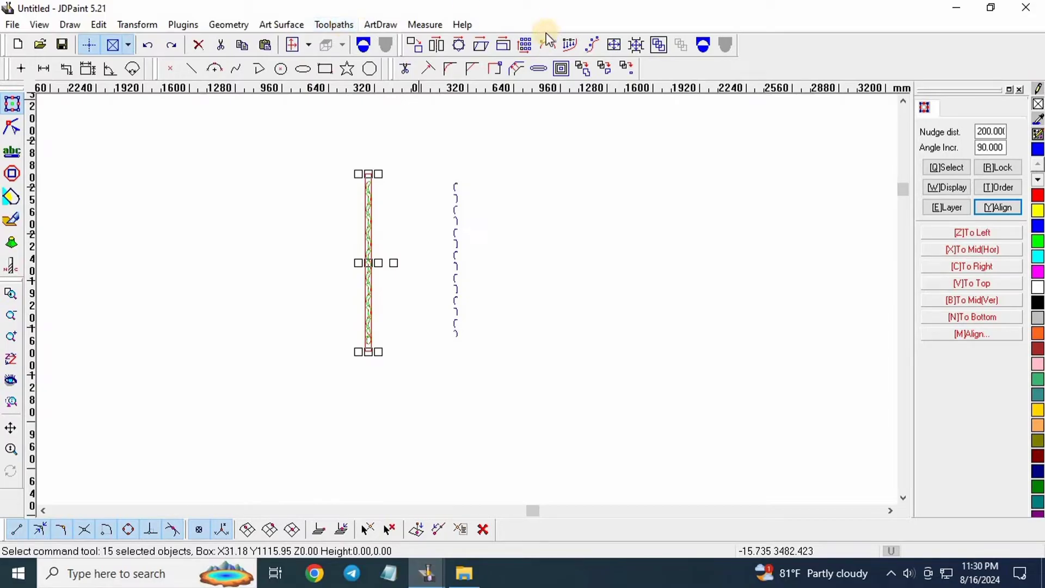
{"action": "scroll", "coordinate": [340, 203], "scroll_direction": "up", "scroll_amount": 5}
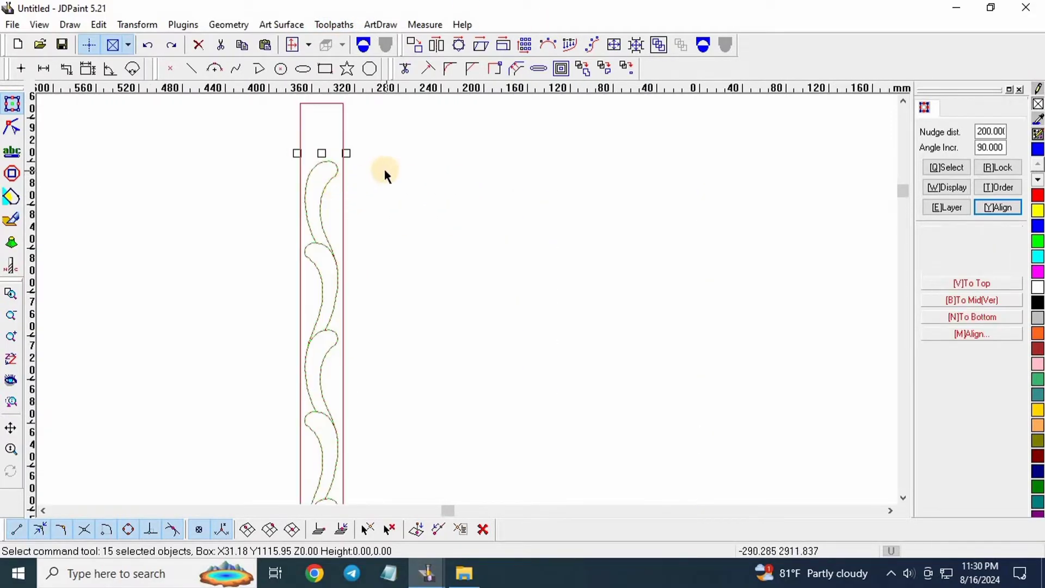
{"action": "scroll", "coordinate": [384, 169], "scroll_direction": "down", "scroll_amount": 4}
{"action": "scroll", "coordinate": [369, 158], "scroll_direction": "up", "scroll_amount": 5}
{"action": "scroll", "coordinate": [370, 111], "scroll_direction": "down", "scroll_amount": 4}
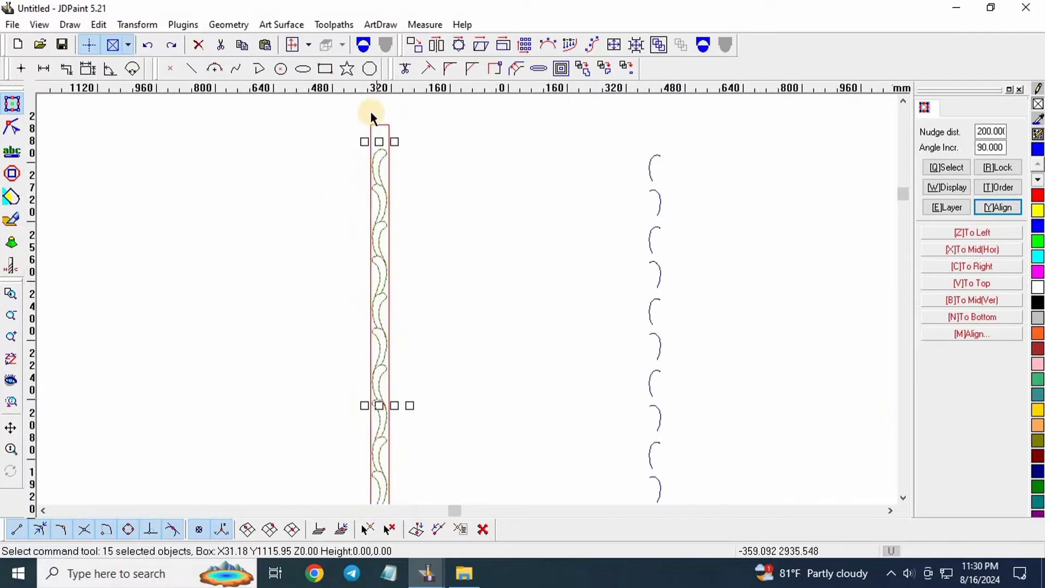
Generate an Advanced-strategy curve toolpath with the flat 10 mm tool, 9.155 cut depth and 9.155 step.
{"action": "left_click", "coordinate": [338, 25]}
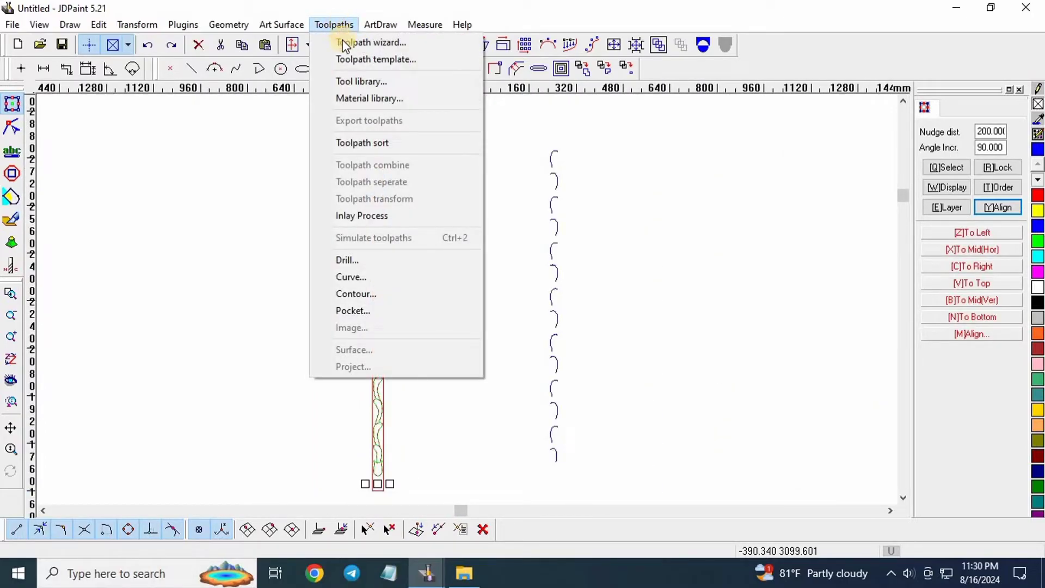
{"action": "left_click", "coordinate": [393, 278]}
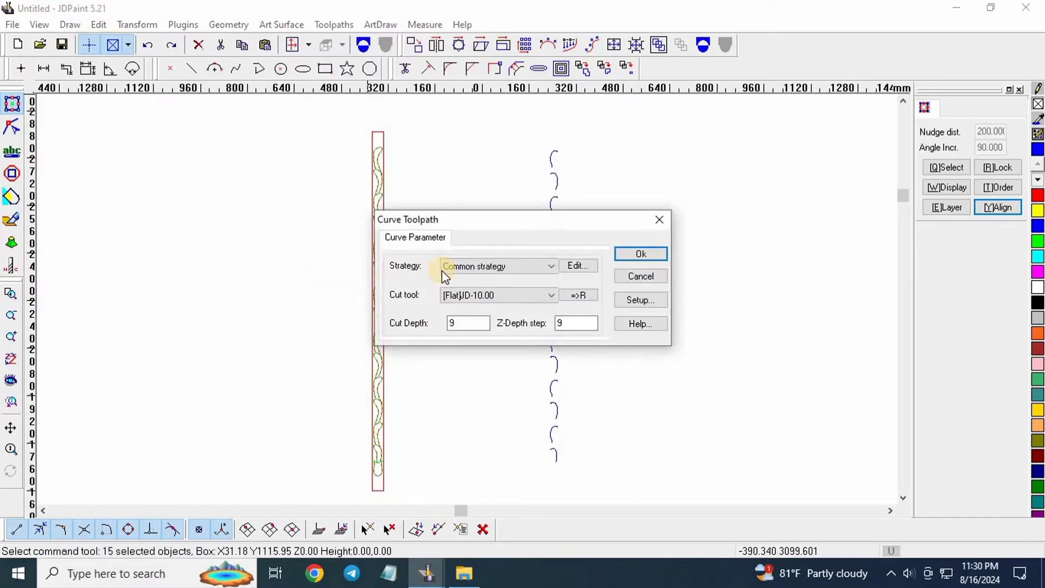
{"action": "left_click", "coordinate": [499, 270]}
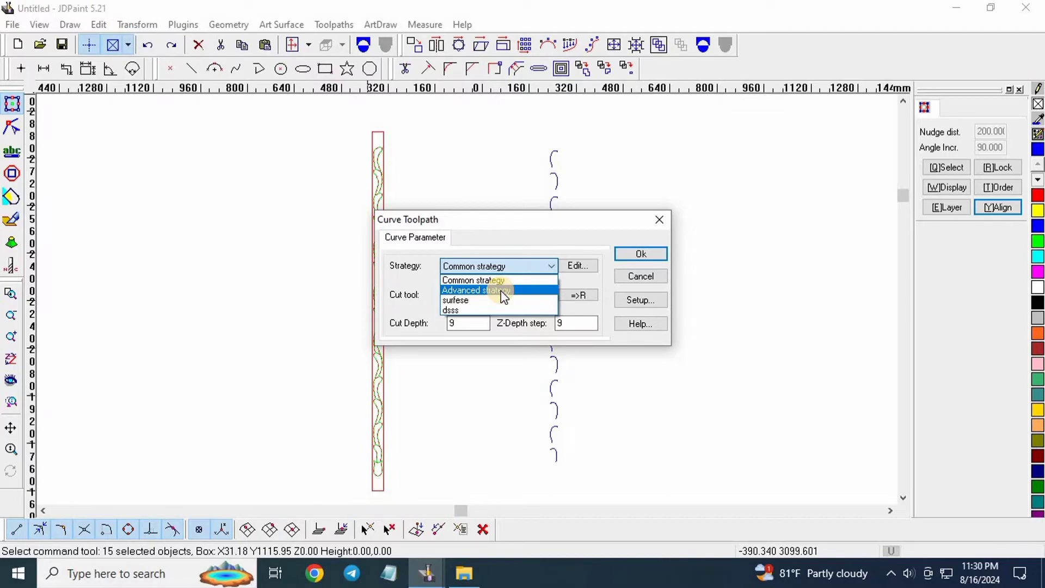
{"action": "left_click", "coordinate": [499, 289]}
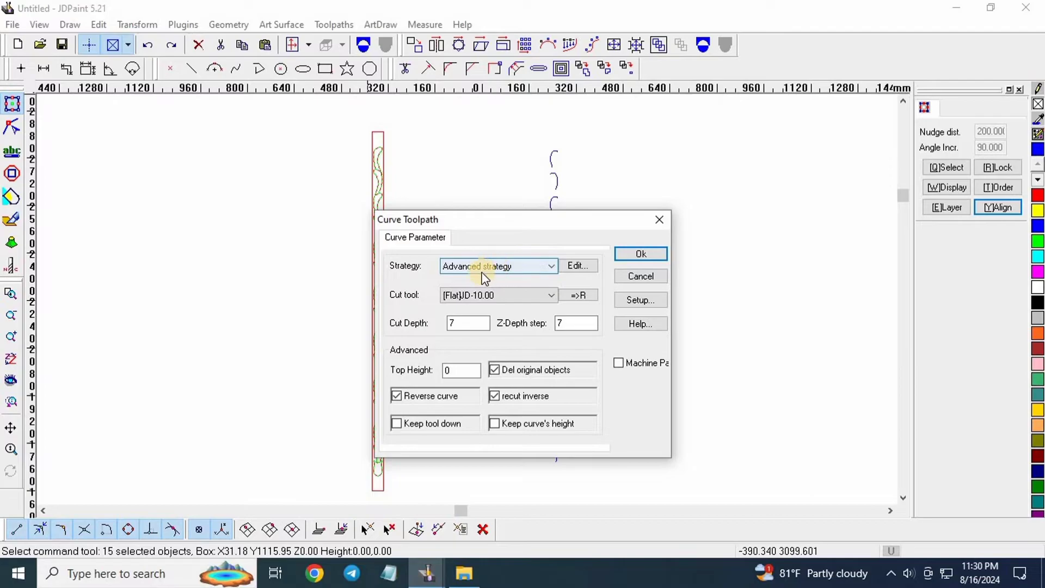
{"action": "double_click", "coordinate": [478, 323]}
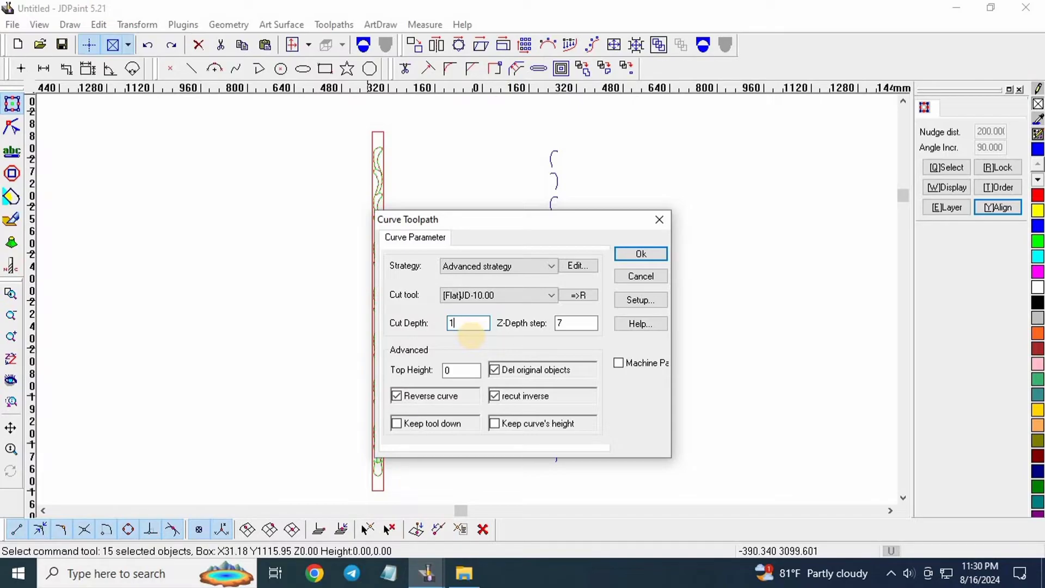
{"action": "type", "text": "9.155"}
{"action": "double_click", "coordinate": [563, 324]}
{"action": "type", "text": "9.155"}
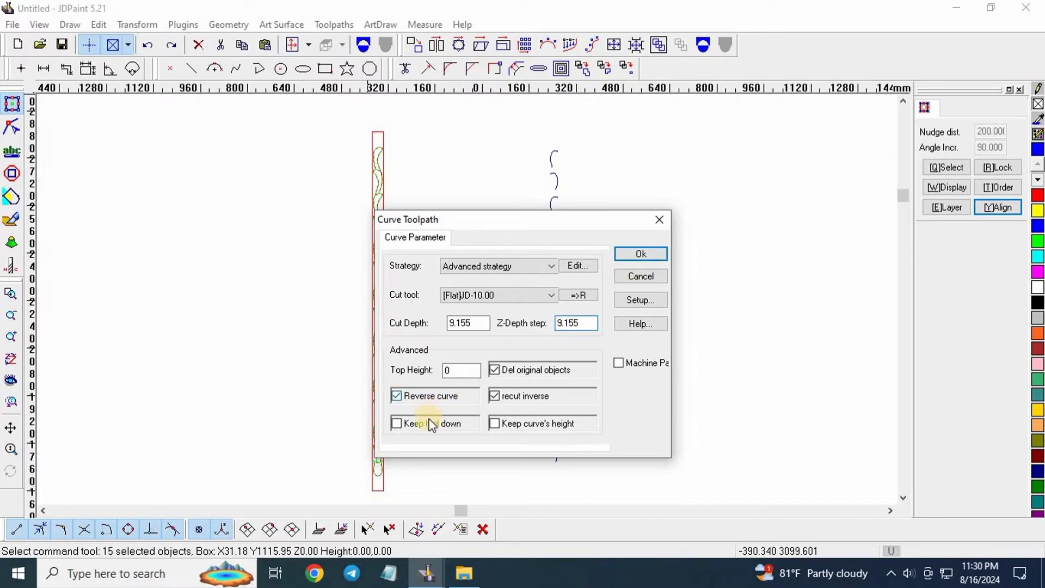
{"action": "left_click", "coordinate": [506, 375]}
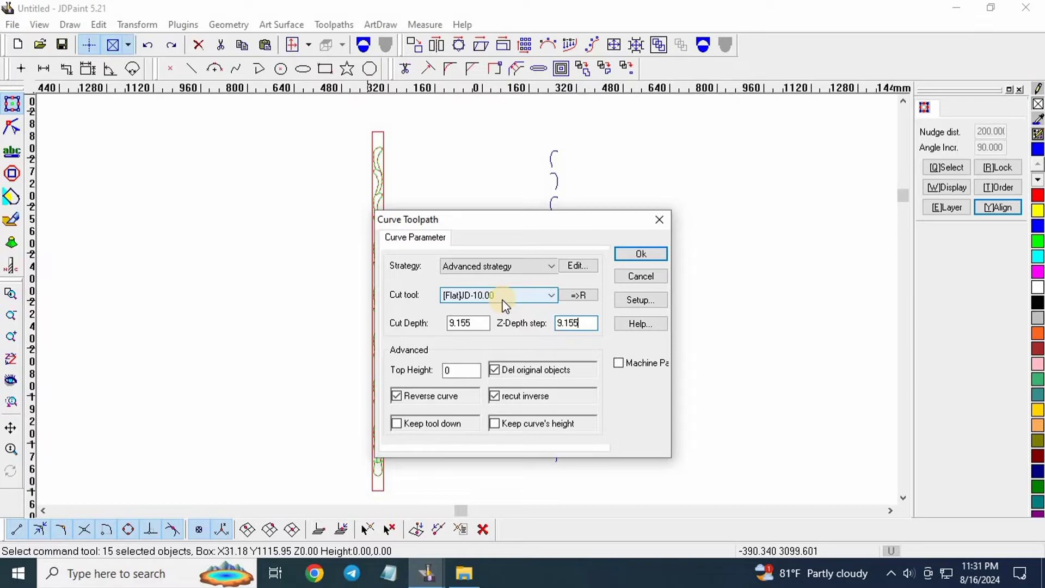
{"action": "left_click", "coordinate": [641, 254]}
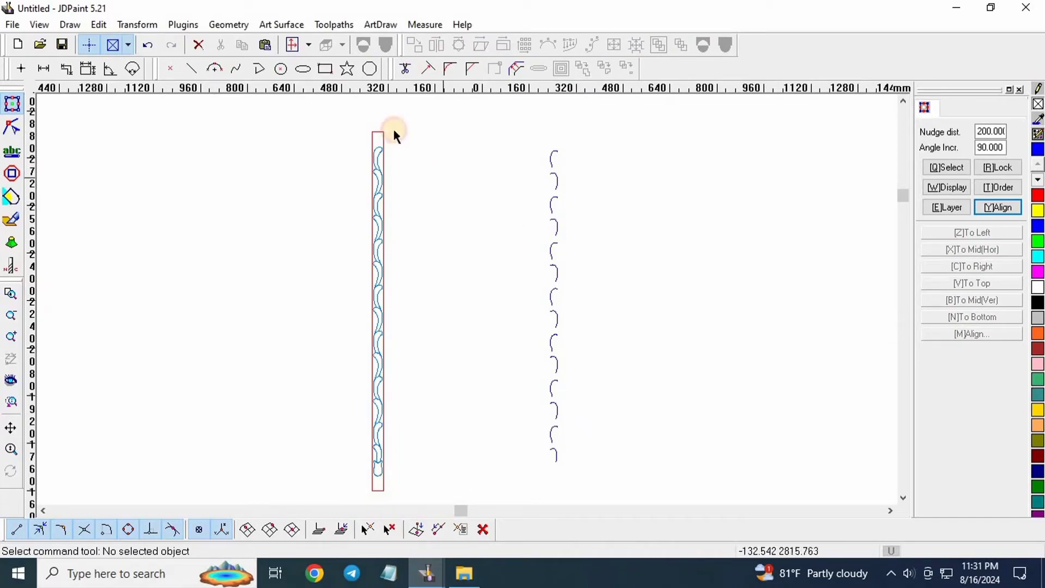
Window-select the generated vine toolpath group, reselecting it after clearing the first selection.
{"action": "scroll", "coordinate": [393, 129], "scroll_direction": "up", "scroll_amount": 6}
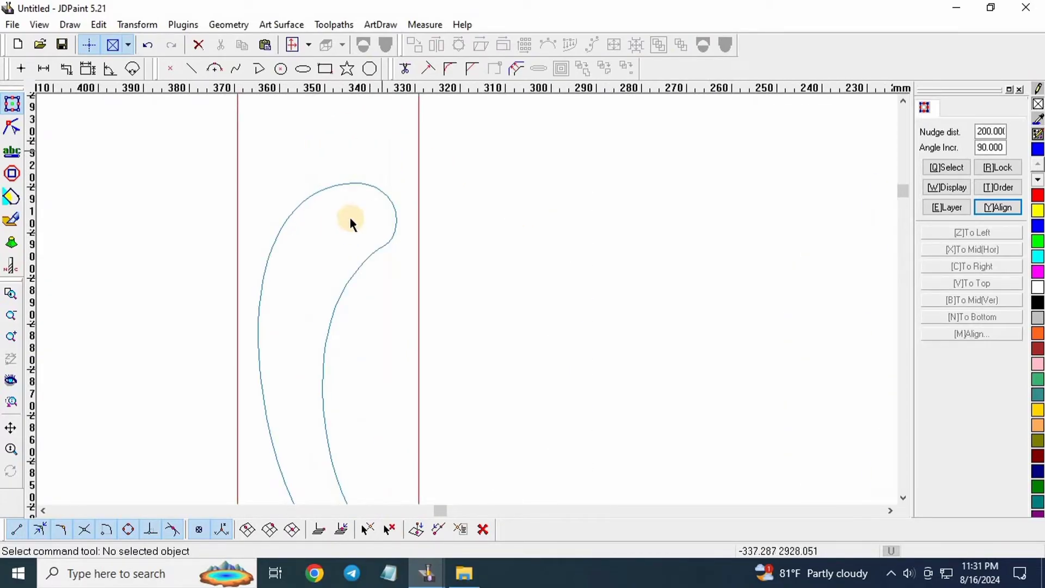
{"action": "left_click_drag", "start_coordinate": [380, 123], "coordinate": [306, 279]}
{"action": "scroll", "coordinate": [362, 168], "scroll_direction": "down", "scroll_amount": 4}
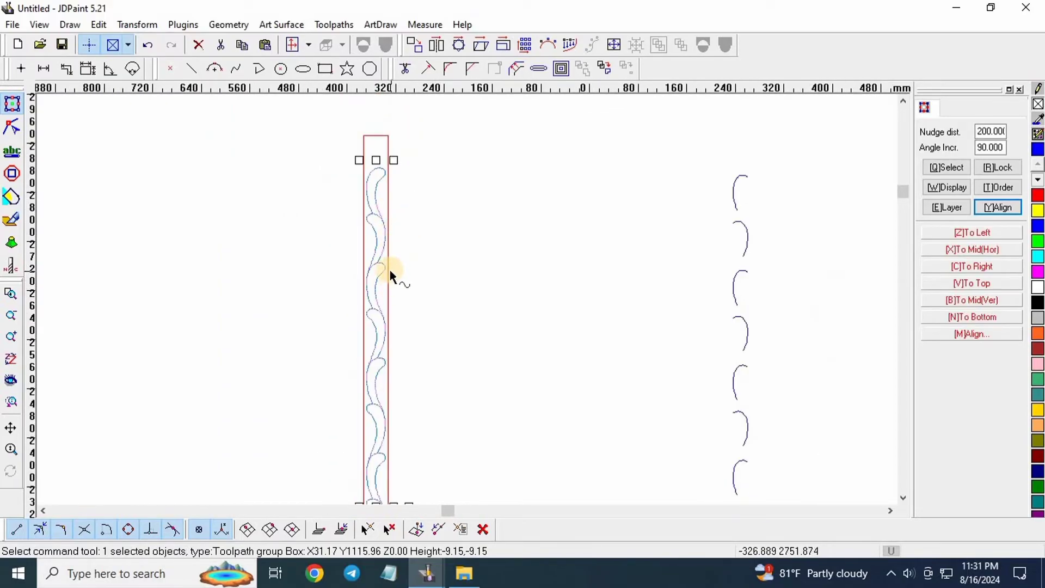
{"action": "scroll", "coordinate": [403, 185], "scroll_direction": "down", "scroll_amount": 2}
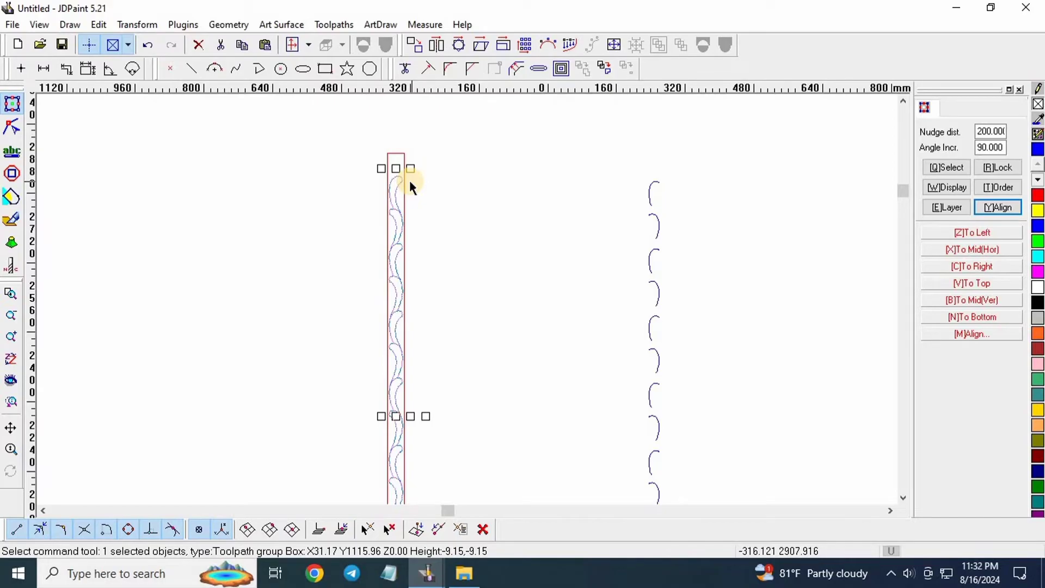
{"action": "scroll", "coordinate": [413, 191], "scroll_direction": "up", "scroll_amount": 5}
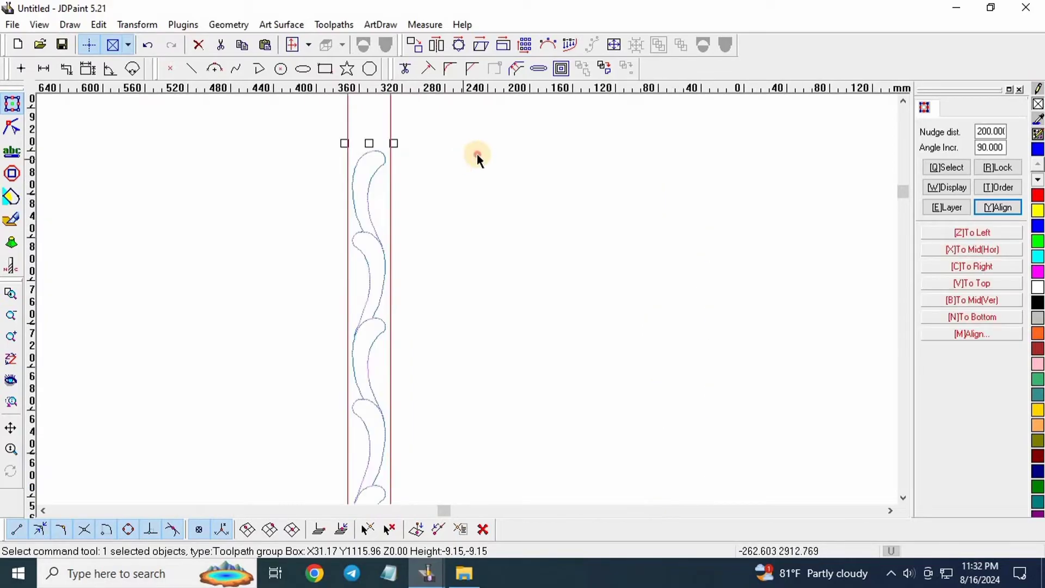
{"action": "left_click", "coordinate": [477, 155]}
{"action": "scroll", "coordinate": [361, 154], "scroll_direction": "up", "scroll_amount": 5}
{"action": "left_click_drag", "start_coordinate": [403, 123], "coordinate": [377, 195]}
{"action": "scroll", "coordinate": [402, 179], "scroll_direction": "down", "scroll_amount": 6}
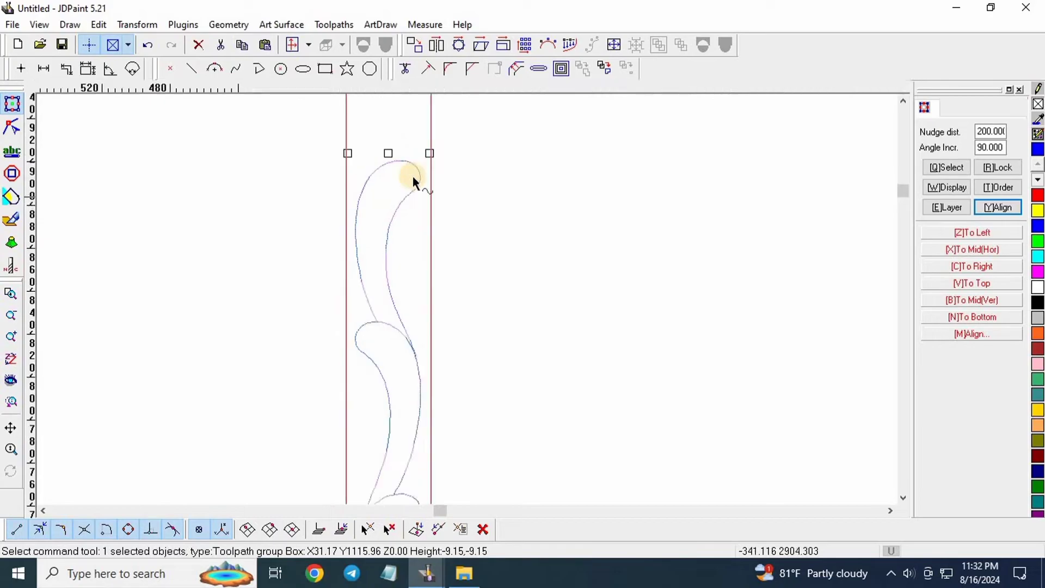
{"action": "scroll", "coordinate": [417, 351], "scroll_direction": "up", "scroll_amount": 1}
{"action": "scroll", "coordinate": [382, 450], "scroll_direction": "up", "scroll_amount": 4}
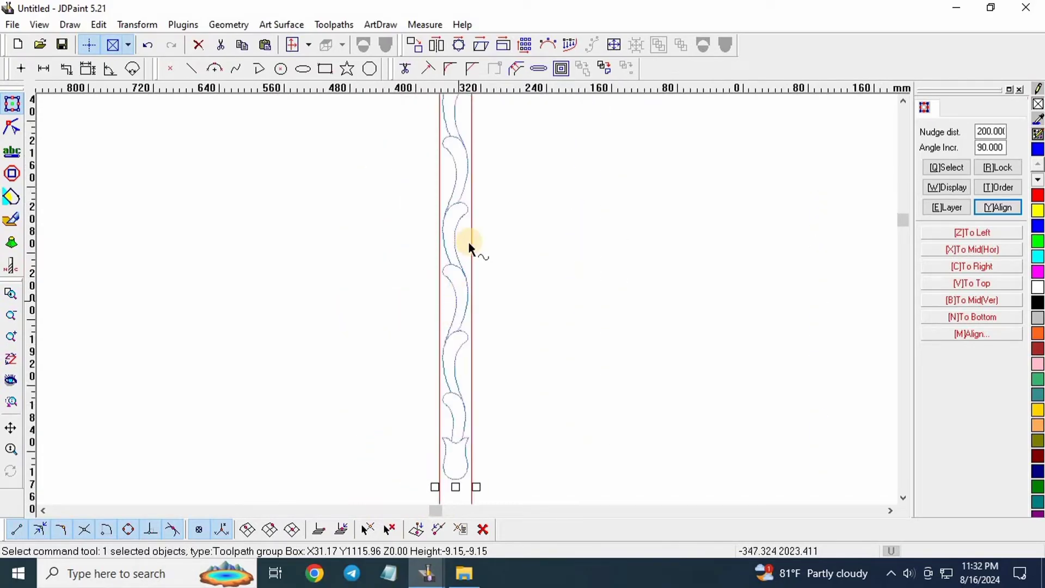
{"action": "scroll", "coordinate": [431, 322], "scroll_direction": "down", "scroll_amount": 4}
{"action": "scroll", "coordinate": [416, 380], "scroll_direction": "down", "scroll_amount": 2}
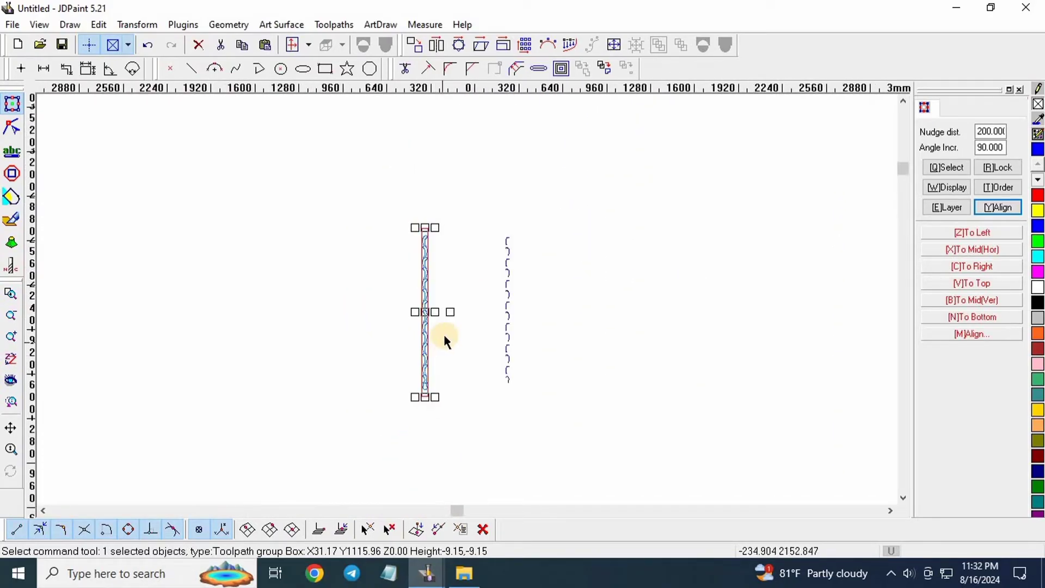
Nudge the toolpath group 200 mm right and back into the strip, then bring up the Toolpaths menu.
{"action": "key", "text": "Right"}
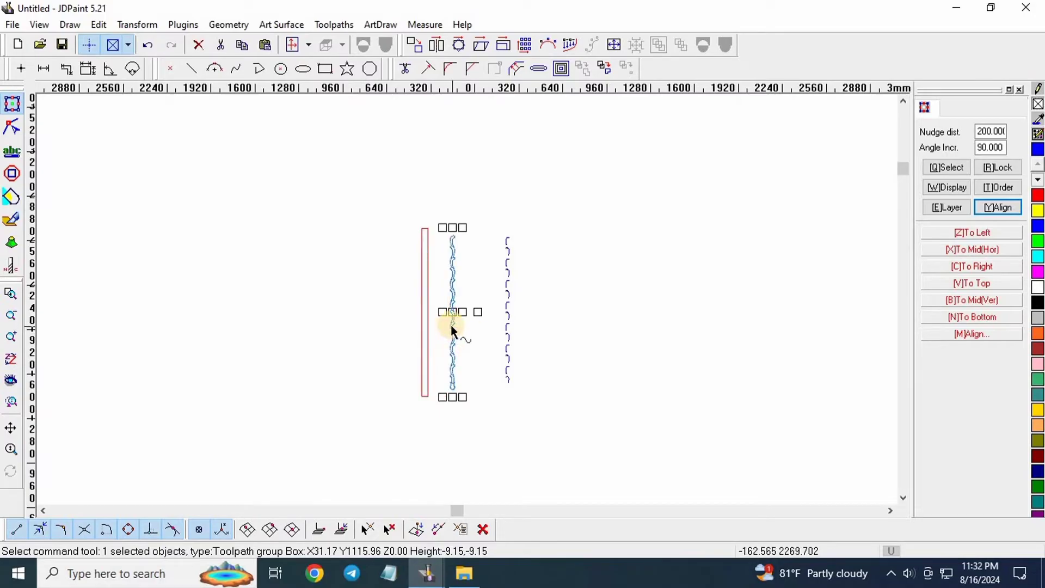
{"action": "key", "text": "Left"}
{"action": "scroll", "coordinate": [430, 260], "scroll_direction": "up", "scroll_amount": 2}
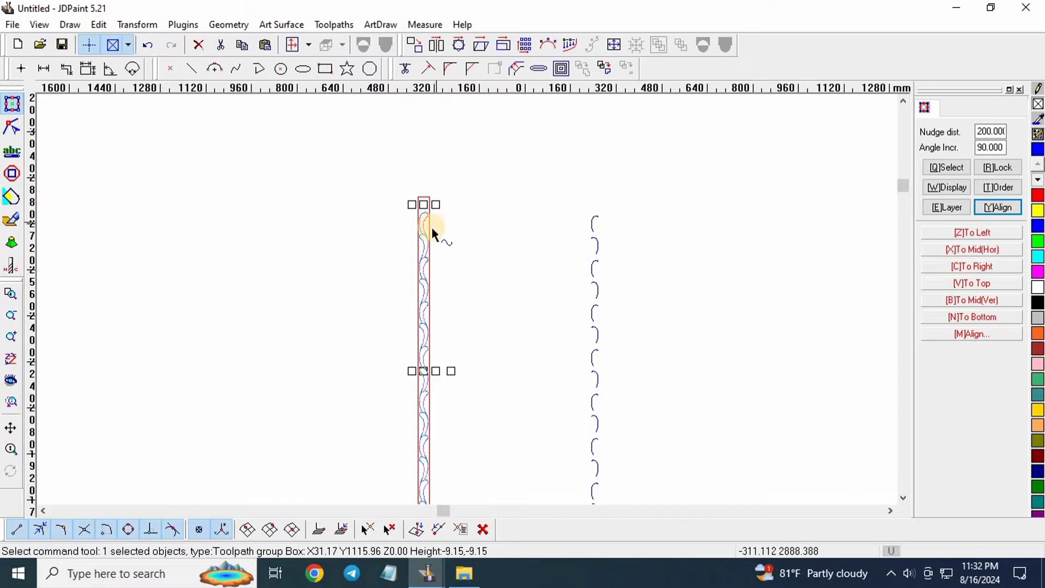
{"action": "scroll", "coordinate": [401, 158], "scroll_direction": "down", "scroll_amount": 2}
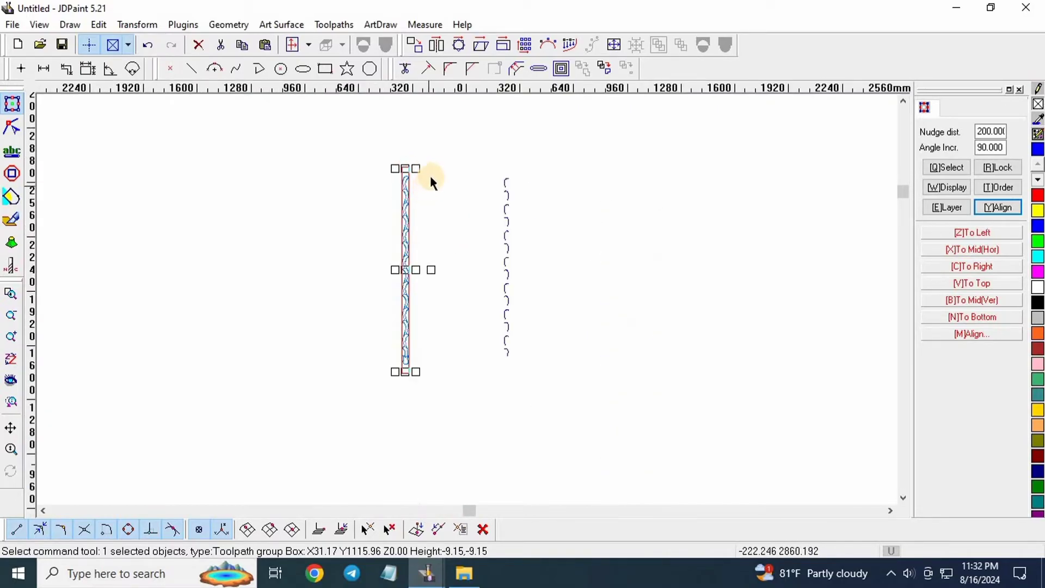
{"action": "left_click", "coordinate": [333, 25]}
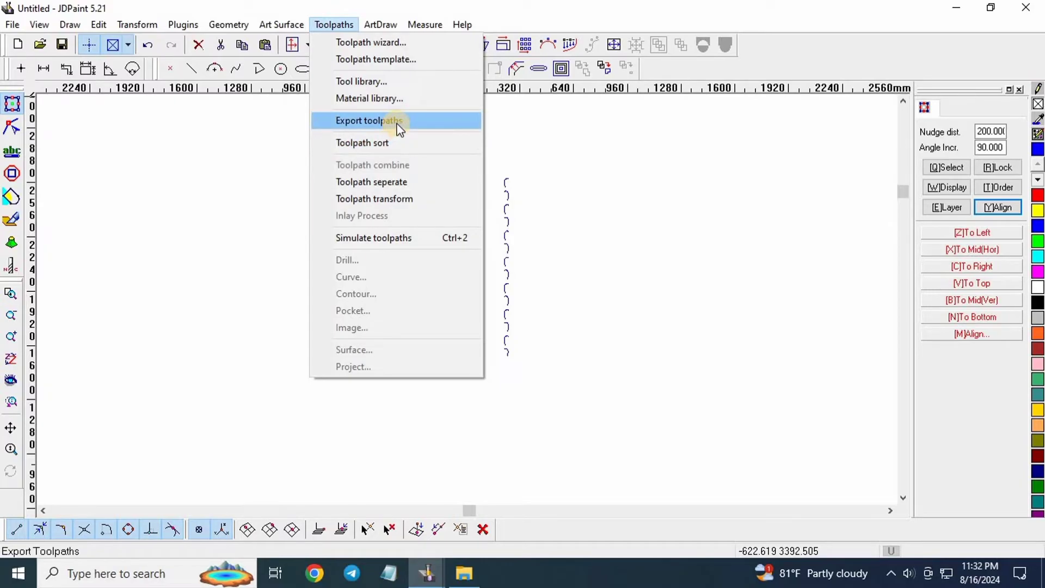
Export the toolpaths to a Desktop En3d .eng file named 'round khuti desing'.
{"action": "left_click", "coordinate": [383, 120]}
{"action": "left_click", "coordinate": [493, 400]}
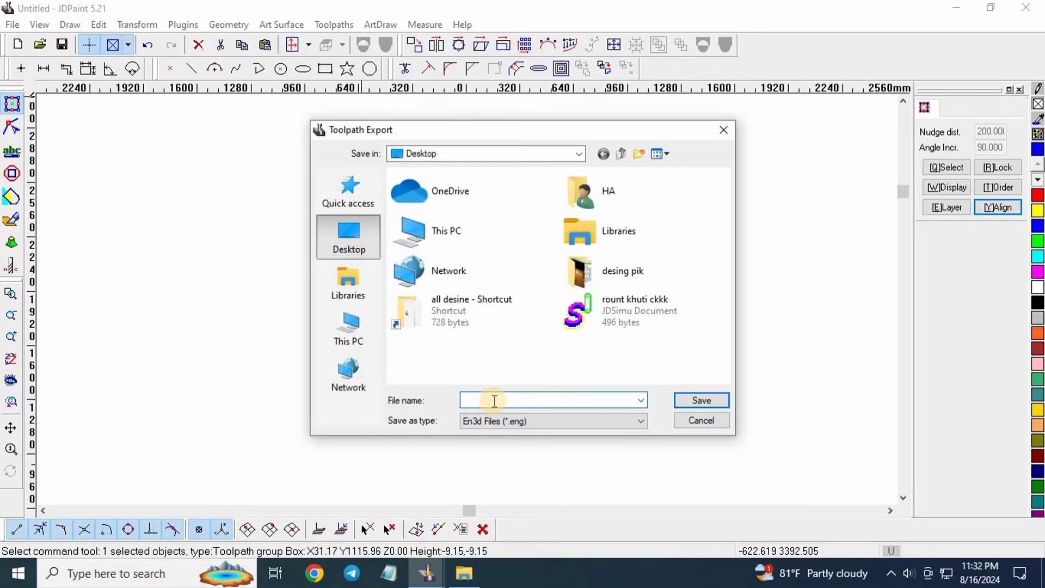
{"action": "type", "text": "rou"}
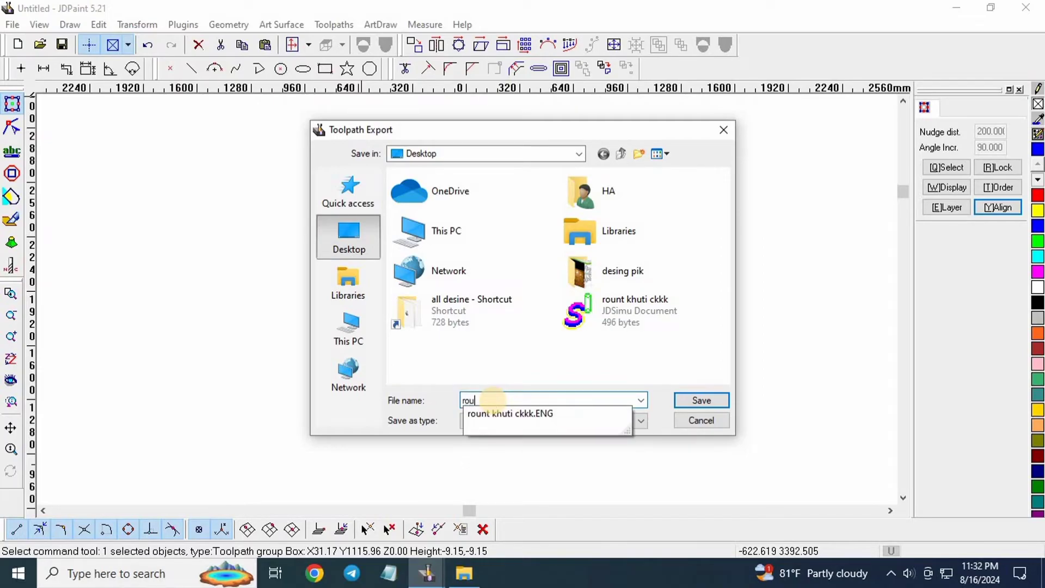
{"action": "type", "text": "nd"}
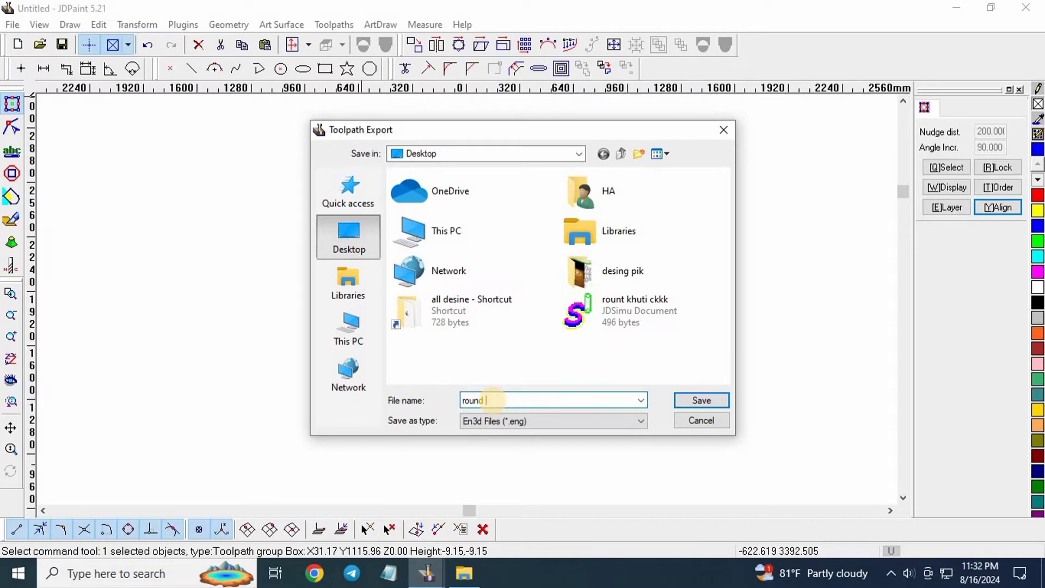
{"action": "type", "text": " khuti desing"}
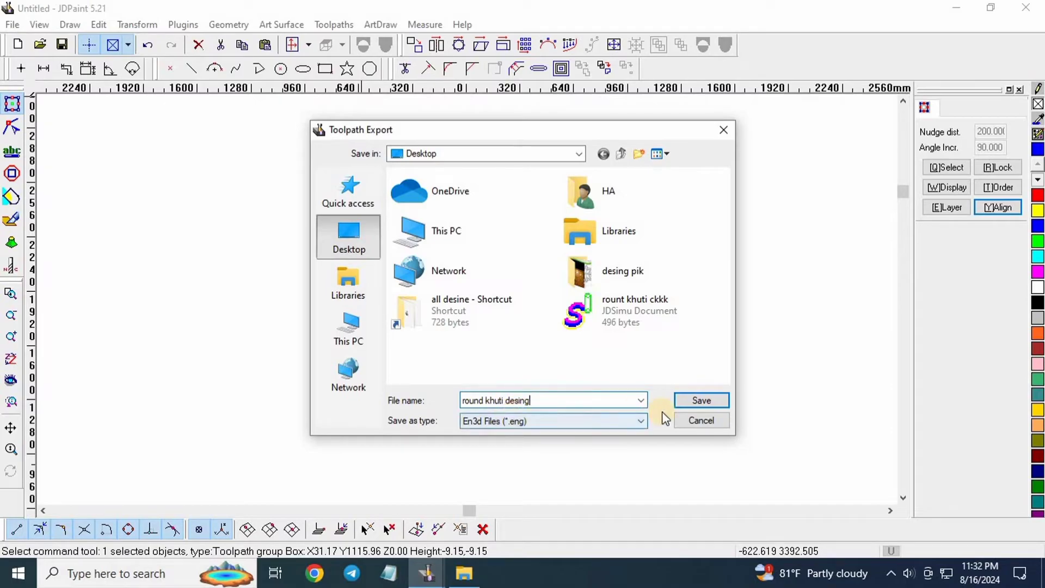
Save the .eng export with its origin picked at the midpoint of the strip's bottom edge.
{"action": "left_click", "coordinate": [694, 407]}
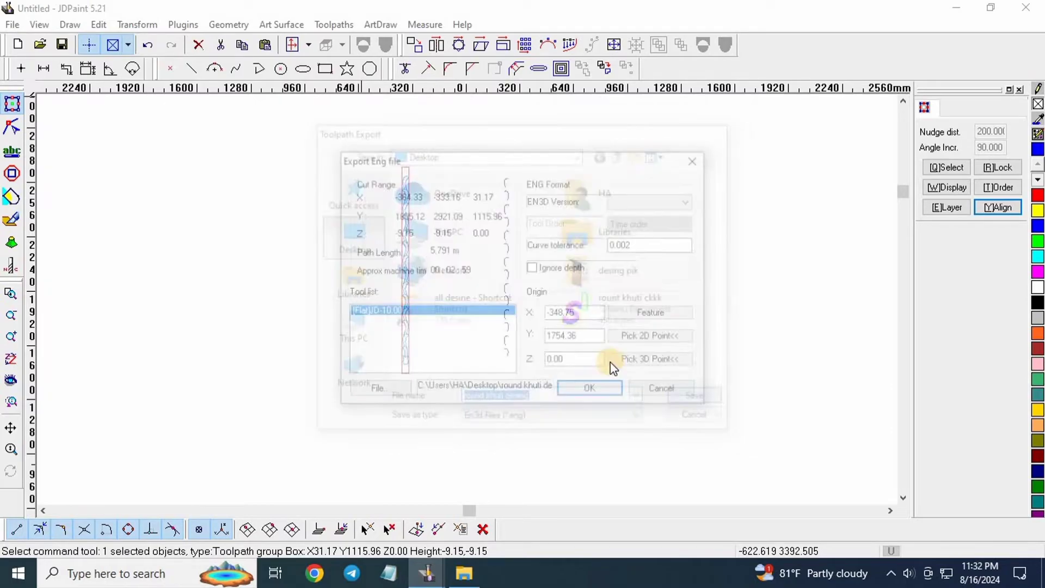
{"action": "left_click", "coordinate": [651, 338]}
{"action": "scroll", "coordinate": [321, 305], "scroll_direction": "up", "scroll_amount": 8}
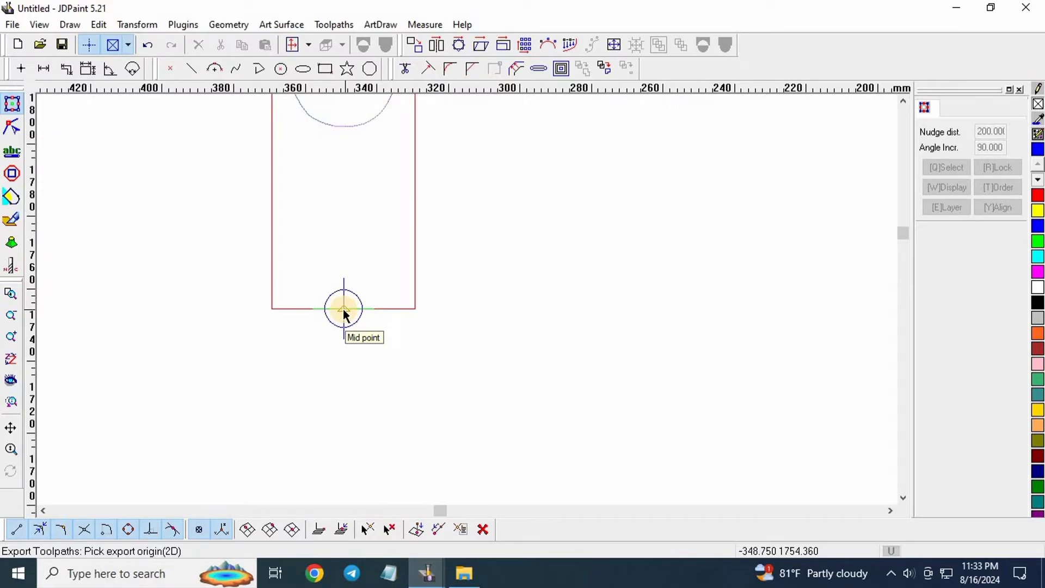
{"action": "left_click", "coordinate": [343, 309]}
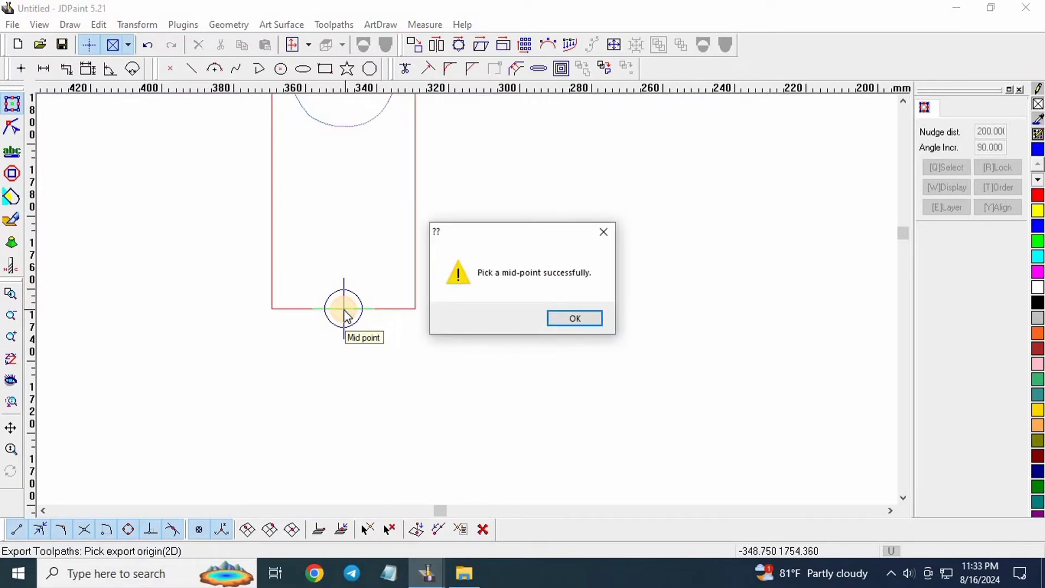
{"action": "key", "text": "Return"}
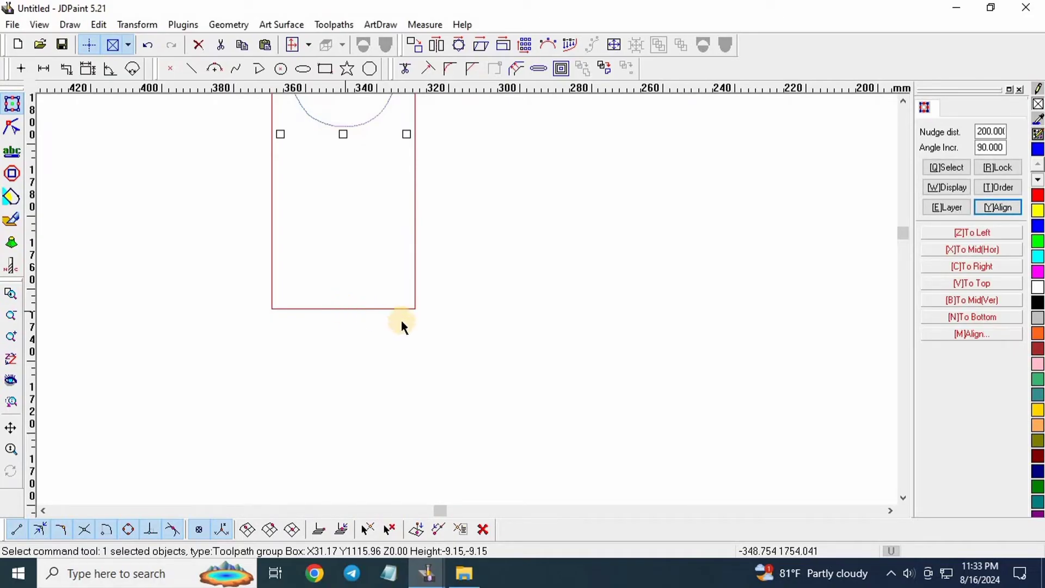
Nudge the selected pattern right and undo it, then clear the selection.
{"action": "scroll", "coordinate": [402, 388], "scroll_direction": "down", "scroll_amount": 3}
{"action": "key", "text": "Right"}
{"action": "key", "text": "ctrl+z"}
{"action": "left_click", "coordinate": [468, 259]}
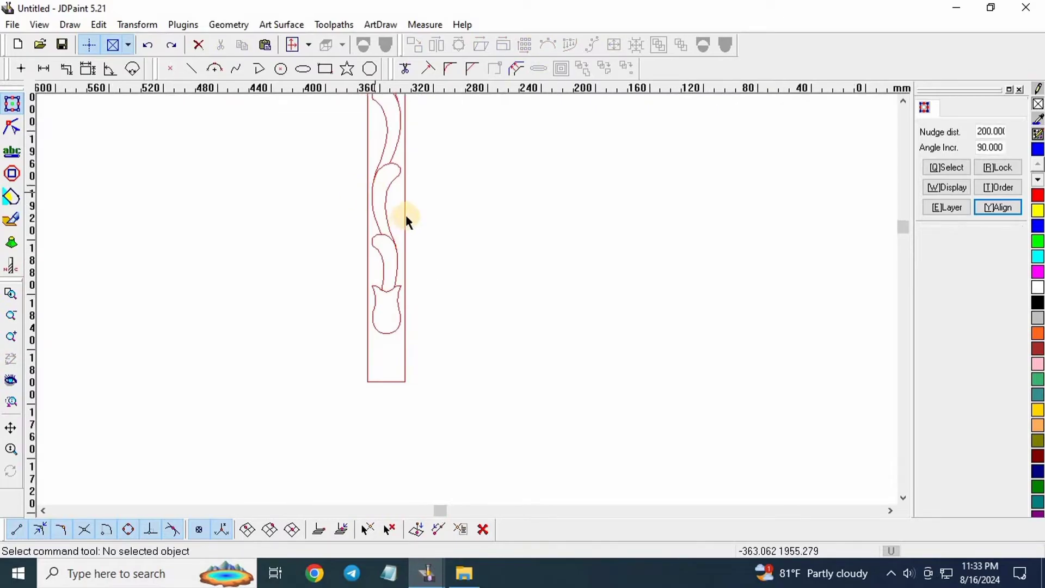
{"action": "scroll", "coordinate": [406, 215], "scroll_direction": "up", "scroll_amount": 3}
{"action": "left_click", "coordinate": [418, 315]}
{"action": "scroll", "coordinate": [364, 348], "scroll_direction": "down", "scroll_amount": 3}
{"action": "scroll", "coordinate": [366, 238], "scroll_direction": "up", "scroll_amount": 2}
{"action": "scroll", "coordinate": [359, 344], "scroll_direction": "down", "scroll_amount": 3}
{"action": "left_click", "coordinate": [436, 324]}
{"action": "scroll", "coordinate": [436, 324], "scroll_direction": "down", "scroll_amount": 1}
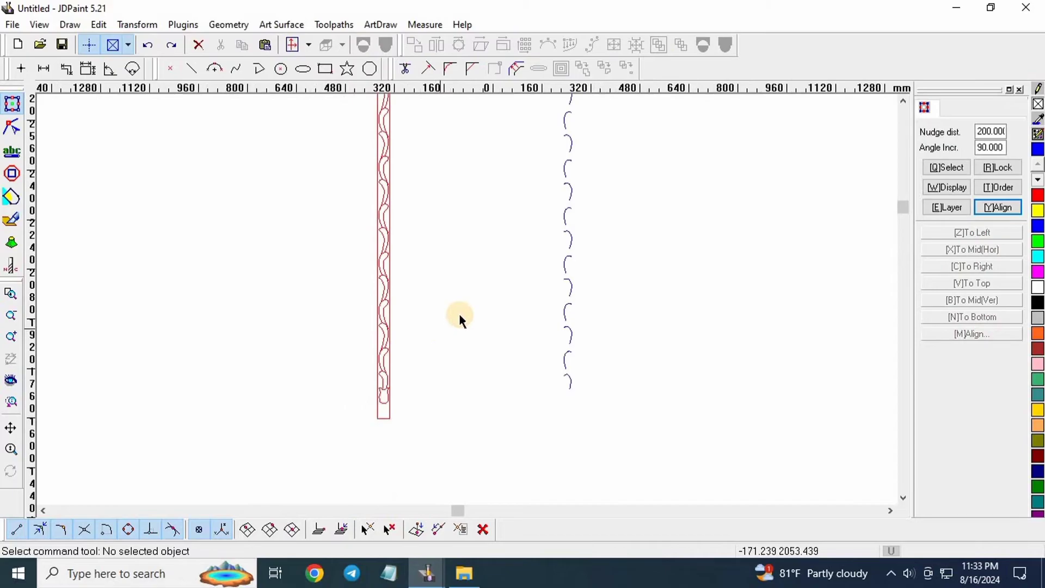
{"action": "scroll", "coordinate": [534, 272], "scroll_direction": "down", "scroll_amount": 1}
Select the dotted toolpath beside the strip and nudge it left onto the strip.
{"action": "left_click_drag", "start_coordinate": [612, 236], "coordinate": [508, 333]}
{"action": "key", "text": "Left"}
{"action": "key", "text": "Left"}
{"action": "key", "text": "Left"}
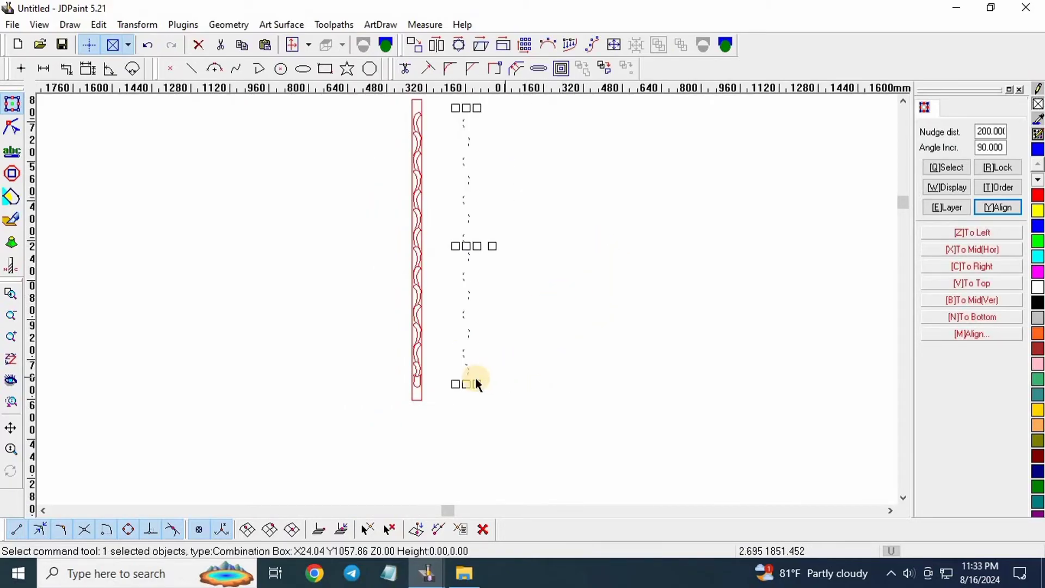
{"action": "scroll", "coordinate": [430, 369], "scroll_direction": "up", "scroll_amount": 4}
{"action": "scroll", "coordinate": [379, 219], "scroll_direction": "up", "scroll_amount": 2}
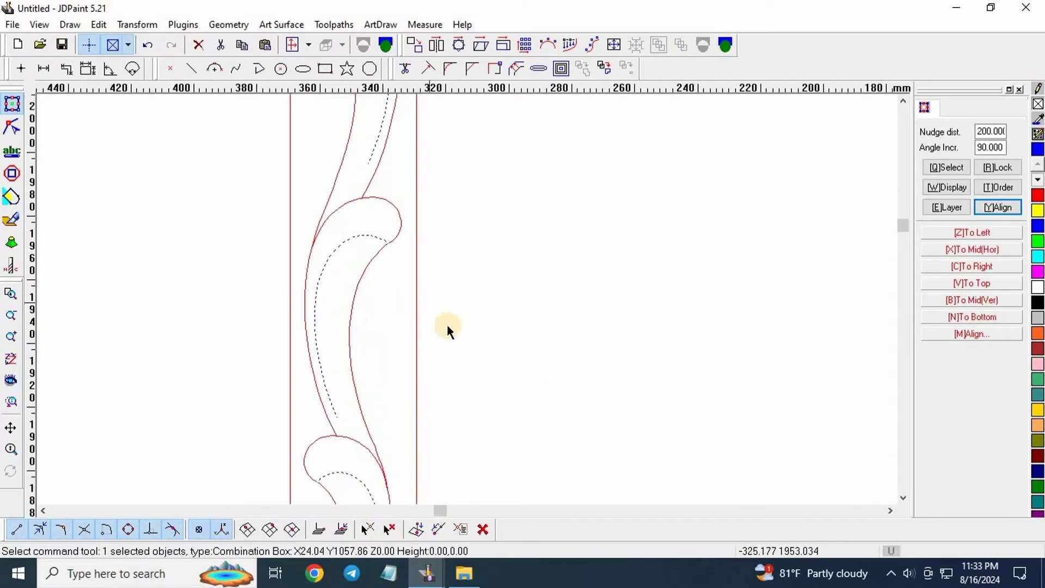
Add the strip outline to the selection alongside the toolpath.
{"action": "left_click_drag", "start_coordinate": [463, 275], "coordinate": [407, 336]}
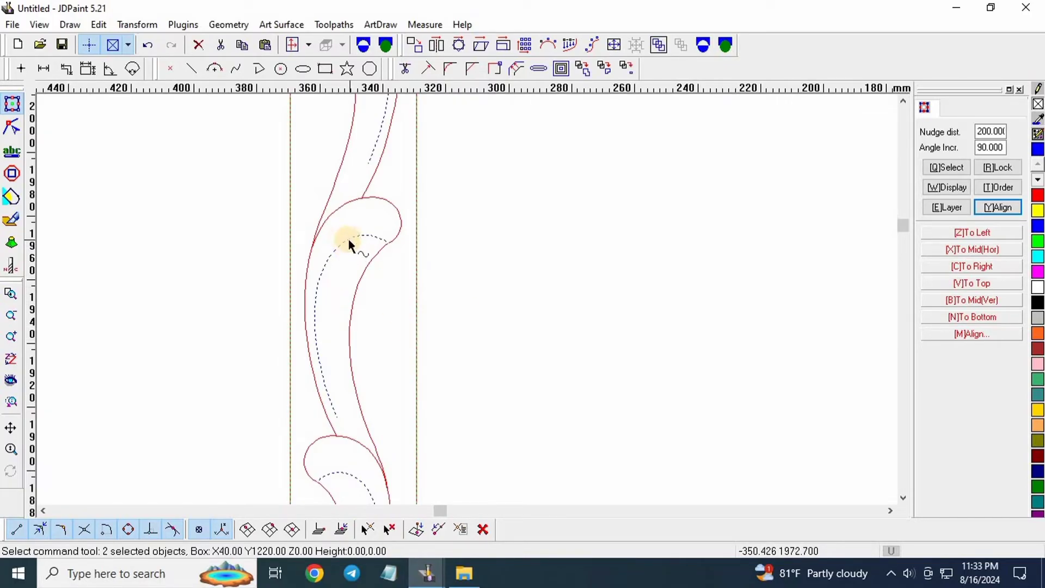
{"action": "scroll", "coordinate": [295, 365], "scroll_direction": "down", "scroll_amount": 5}
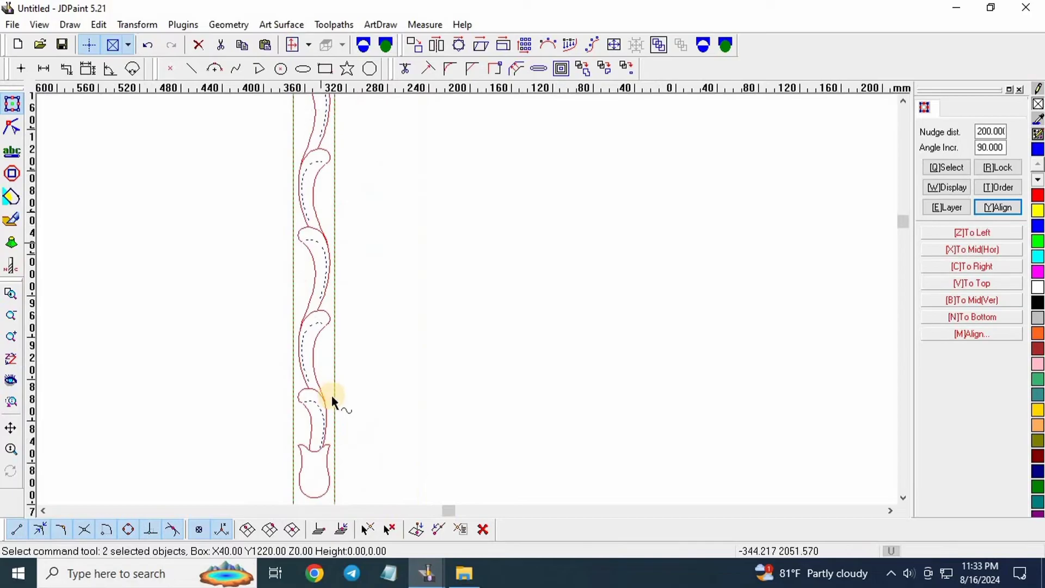
{"action": "scroll", "coordinate": [345, 214], "scroll_direction": "up", "scroll_amount": 4}
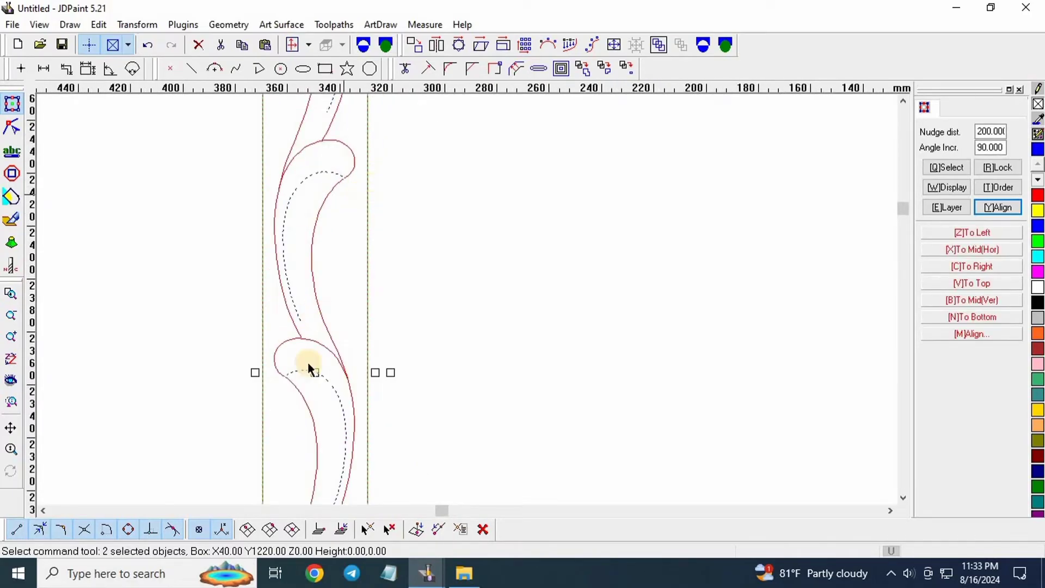
{"action": "scroll", "coordinate": [306, 366], "scroll_direction": "down", "scroll_amount": 6}
{"action": "scroll", "coordinate": [347, 327], "scroll_direction": "down", "scroll_amount": 3}
{"action": "scroll", "coordinate": [329, 105], "scroll_direction": "up", "scroll_amount": 2}
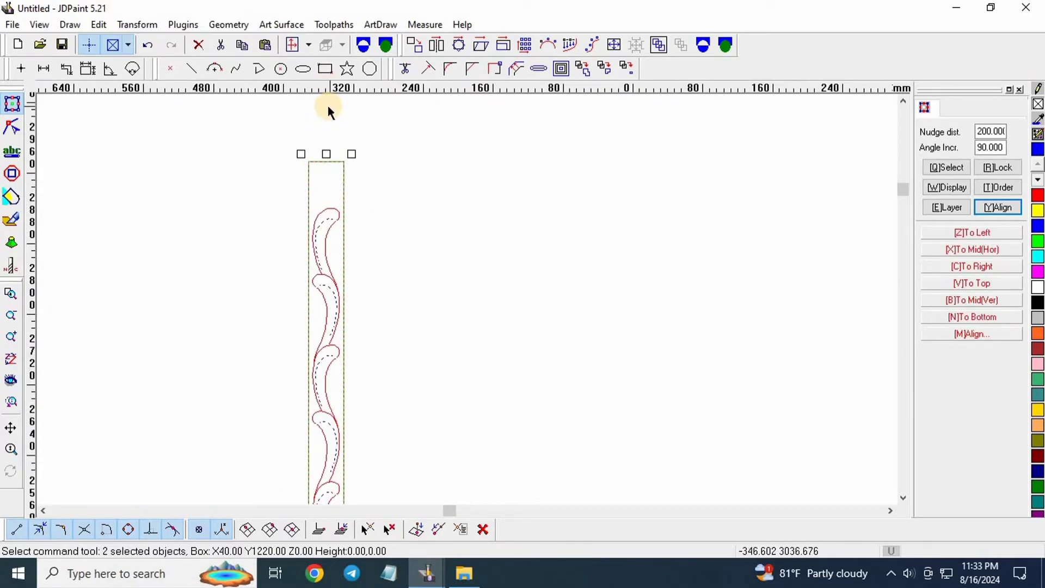
{"action": "scroll", "coordinate": [326, 174], "scroll_direction": "up", "scroll_amount": 3}
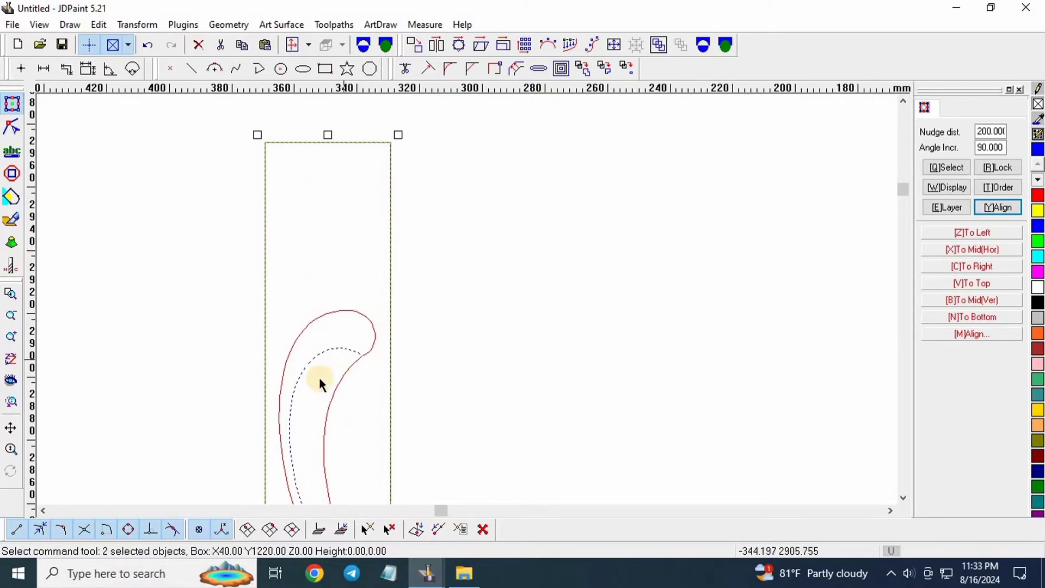
{"action": "scroll", "coordinate": [240, 252], "scroll_direction": "down", "scroll_amount": 3}
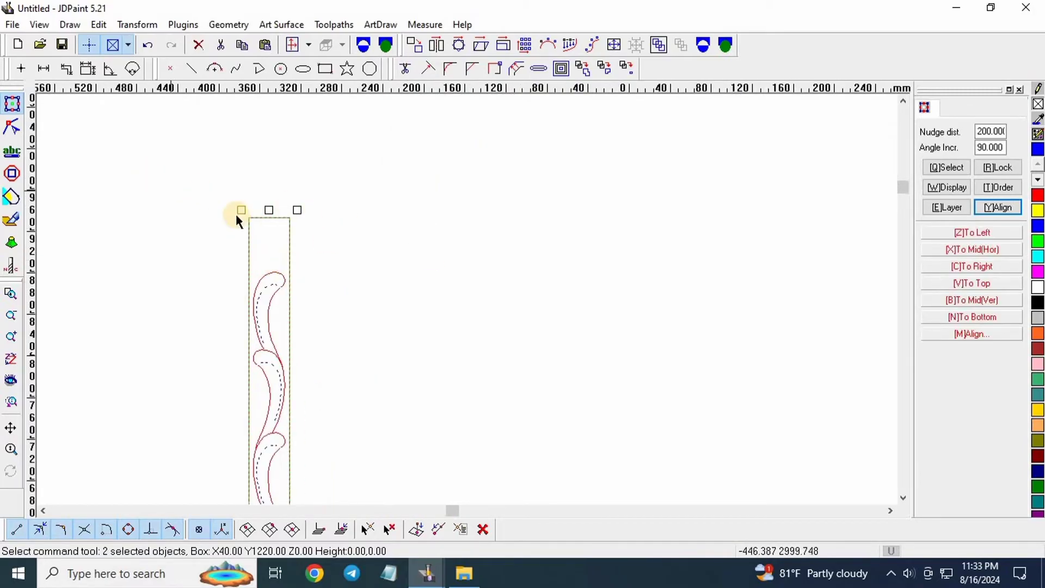
{"action": "scroll", "coordinate": [247, 259], "scroll_direction": "down", "scroll_amount": 2}
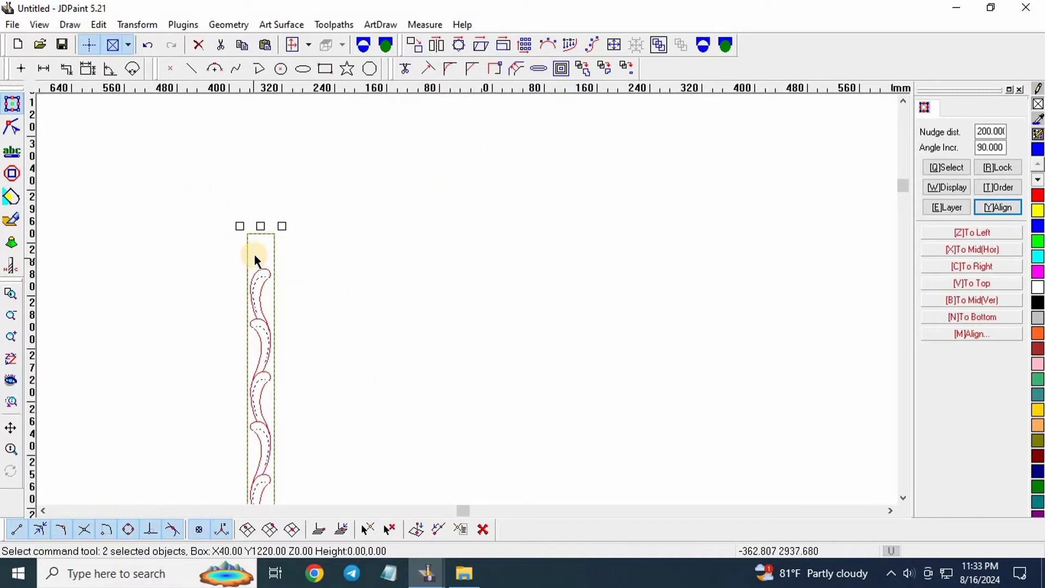
Nudge-copy the strip with its toolpath to the right and move the copy two more steps right.
{"action": "key", "text": "ctrl+Right"}
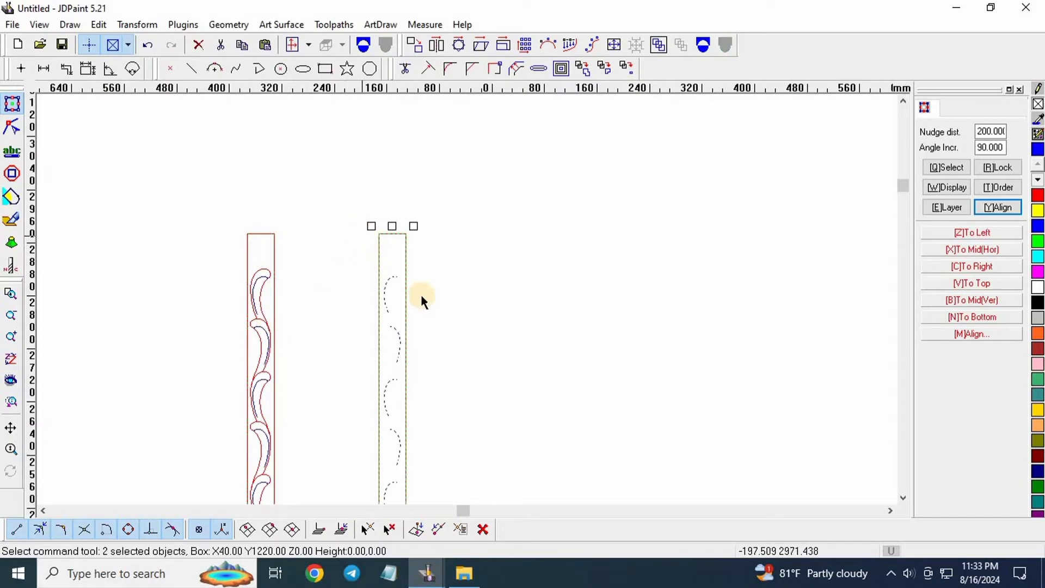
{"action": "scroll", "coordinate": [182, 124], "scroll_direction": "down", "scroll_amount": 6}
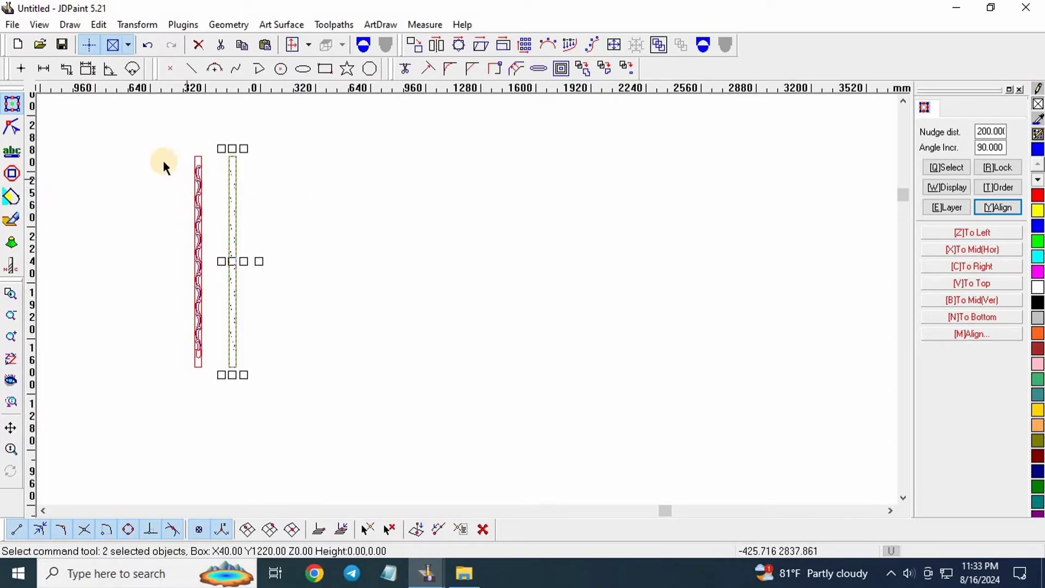
{"action": "key", "text": "Right"}
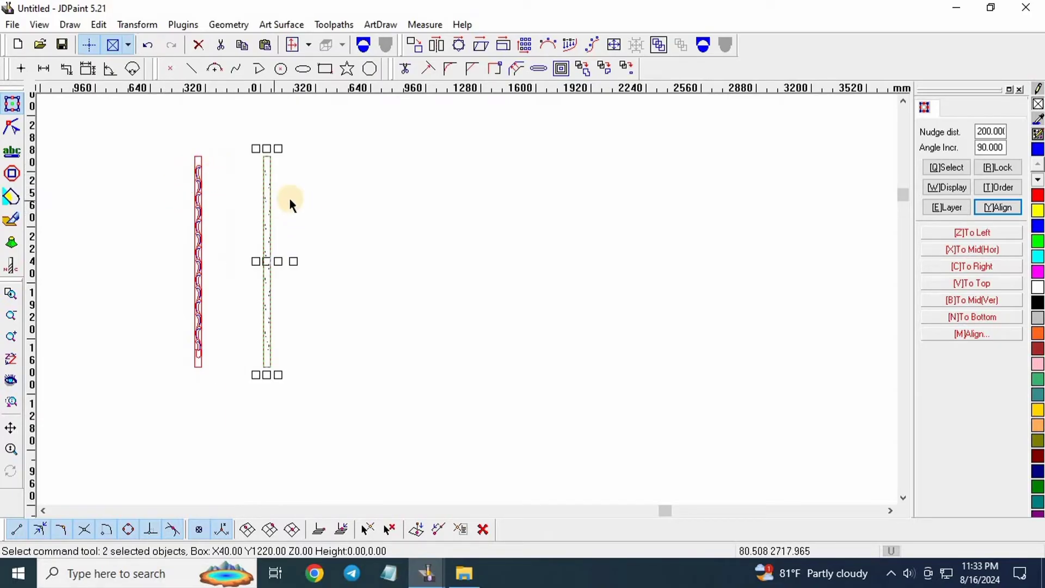
{"action": "key", "text": "Right"}
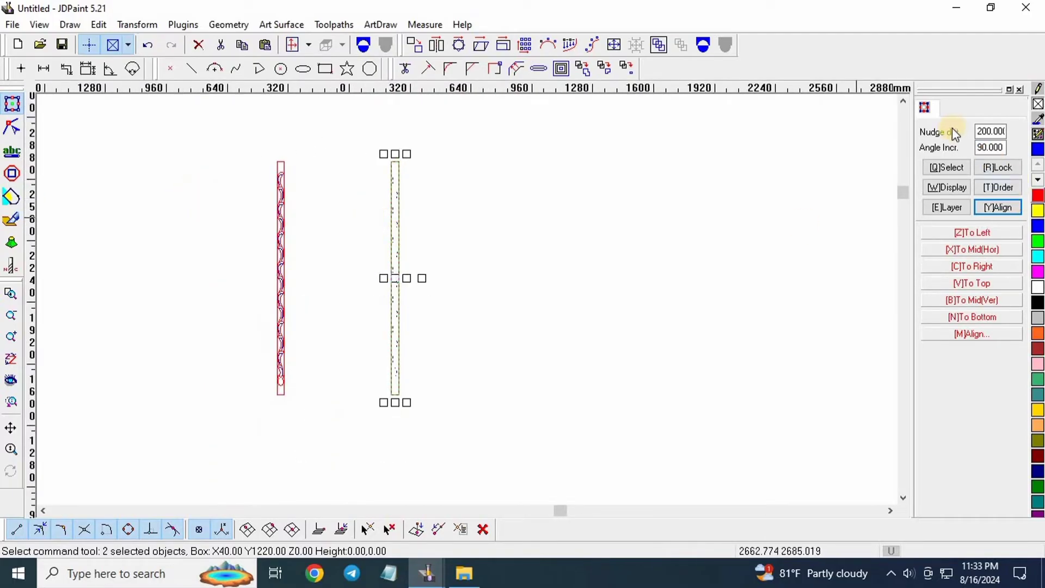
{"action": "left_click", "coordinate": [1004, 132]}
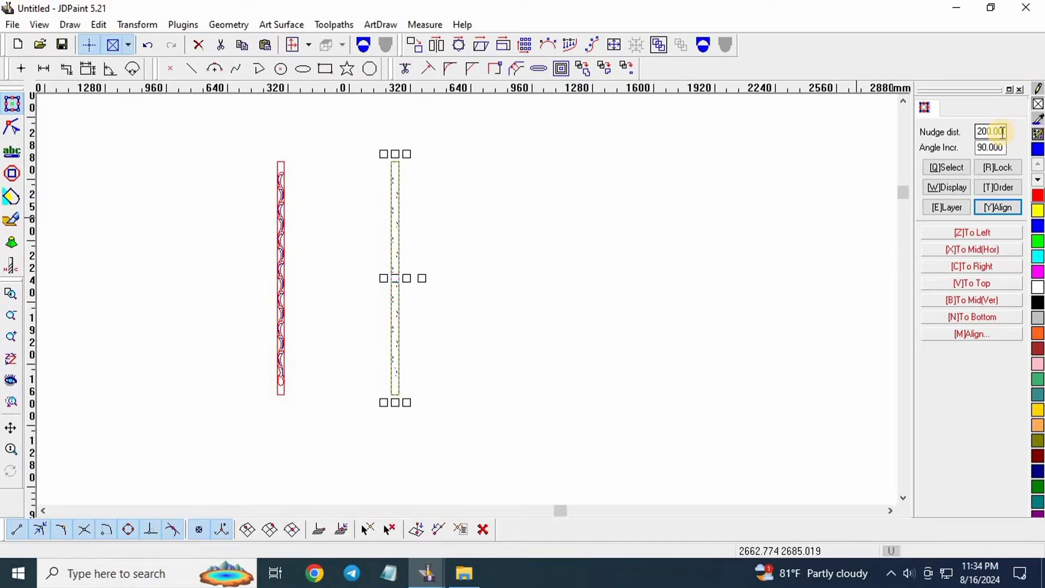
{"action": "scroll", "coordinate": [437, 176], "scroll_direction": "up", "scroll_amount": 4}
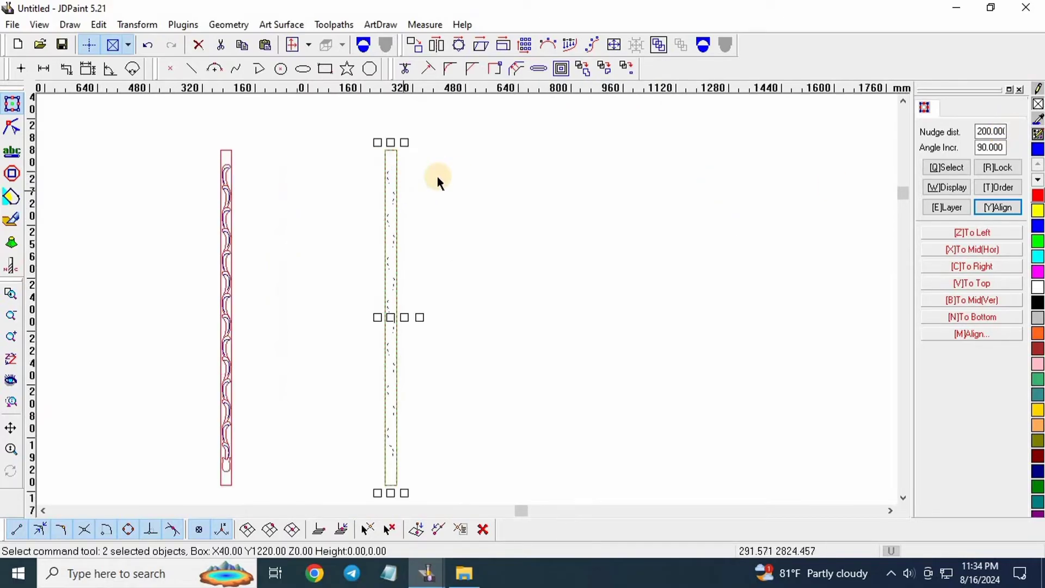
{"action": "scroll", "coordinate": [390, 220], "scroll_direction": "down", "scroll_amount": 4}
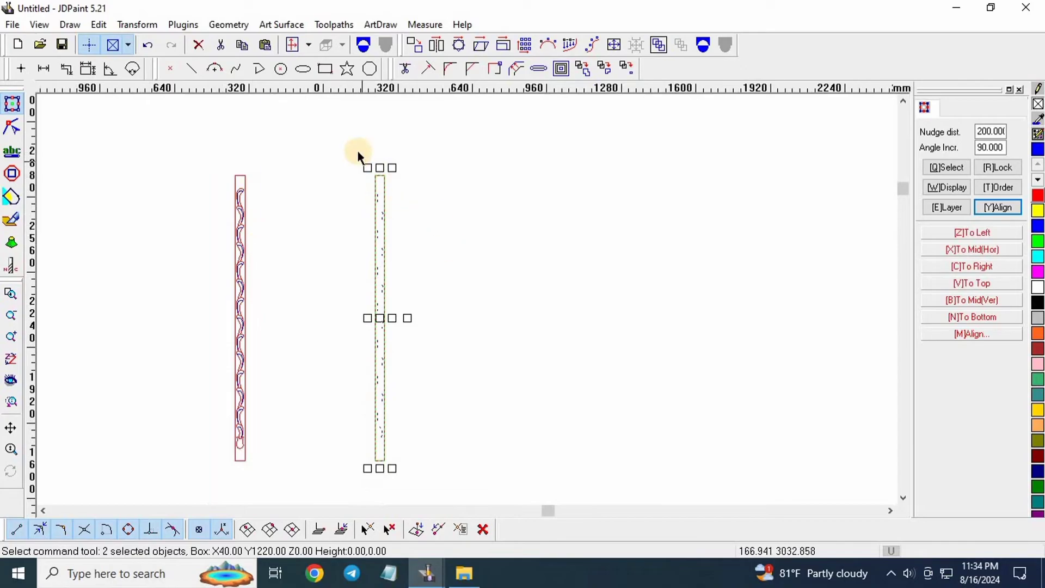
{"action": "scroll", "coordinate": [243, 211], "scroll_direction": "up", "scroll_amount": 5}
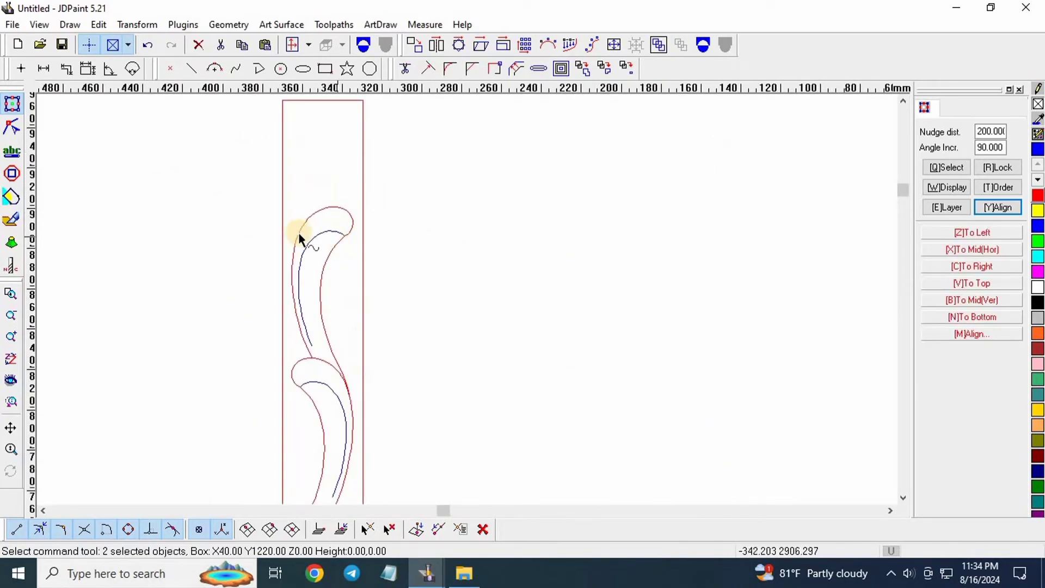
{"action": "scroll", "coordinate": [247, 218], "scroll_direction": "down", "scroll_amount": 5}
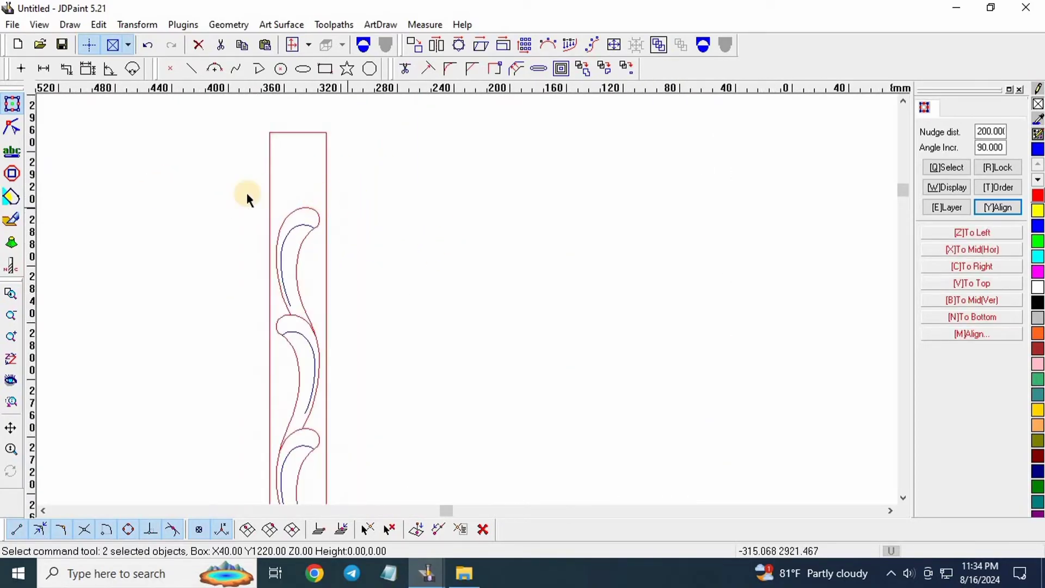
{"action": "scroll", "coordinate": [401, 210], "scroll_direction": "down", "scroll_amount": 2}
Select the copied right strip instead of the original left one.
{"action": "left_click_drag", "start_coordinate": [368, 412], "coordinate": [383, 463]}
{"action": "left_click", "coordinate": [364, 227]}
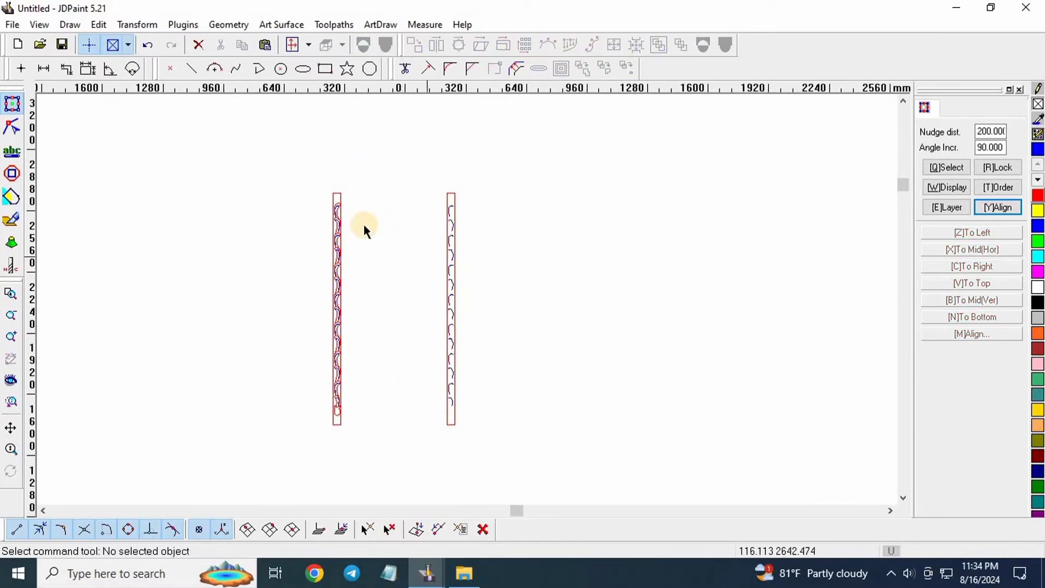
{"action": "scroll", "coordinate": [364, 224], "scroll_direction": "up", "scroll_amount": 2}
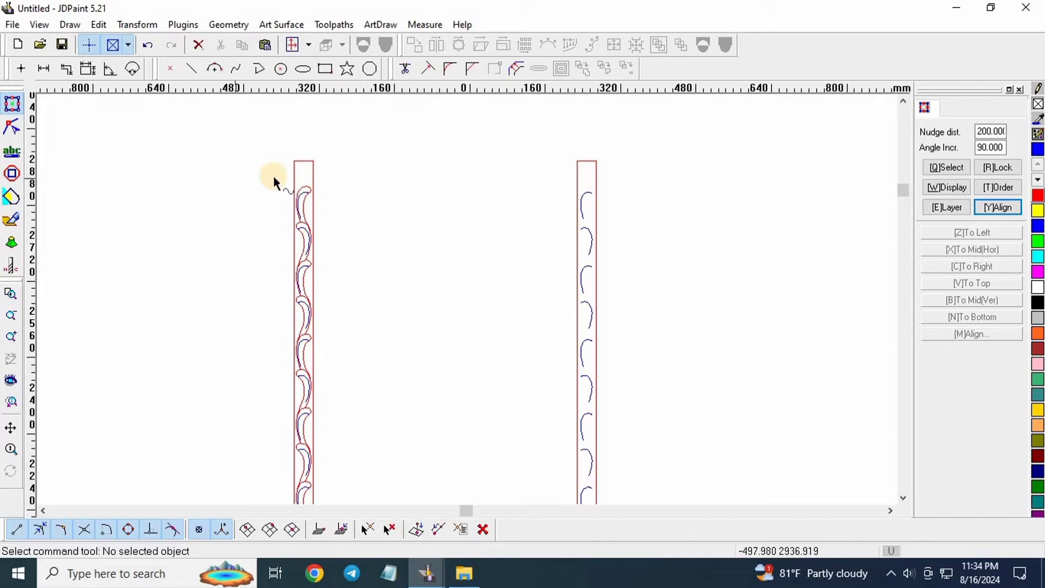
{"action": "scroll", "coordinate": [348, 191], "scroll_direction": "down", "scroll_amount": 2}
{"action": "scroll", "coordinate": [343, 182], "scroll_direction": "down", "scroll_amount": 1}
{"action": "mouse_move", "coordinate": [357, 140]}
{"action": "left_mouse_down"}
{"action": "mouse_move", "coordinate": [468, 421]}
{"action": "mouse_move", "coordinate": [433, 390]}
{"action": "mouse_move", "coordinate": [463, 356]}
{"action": "left_mouse_up"}
{"action": "scroll", "coordinate": [422, 311], "scroll_direction": "up", "scroll_amount": 2}
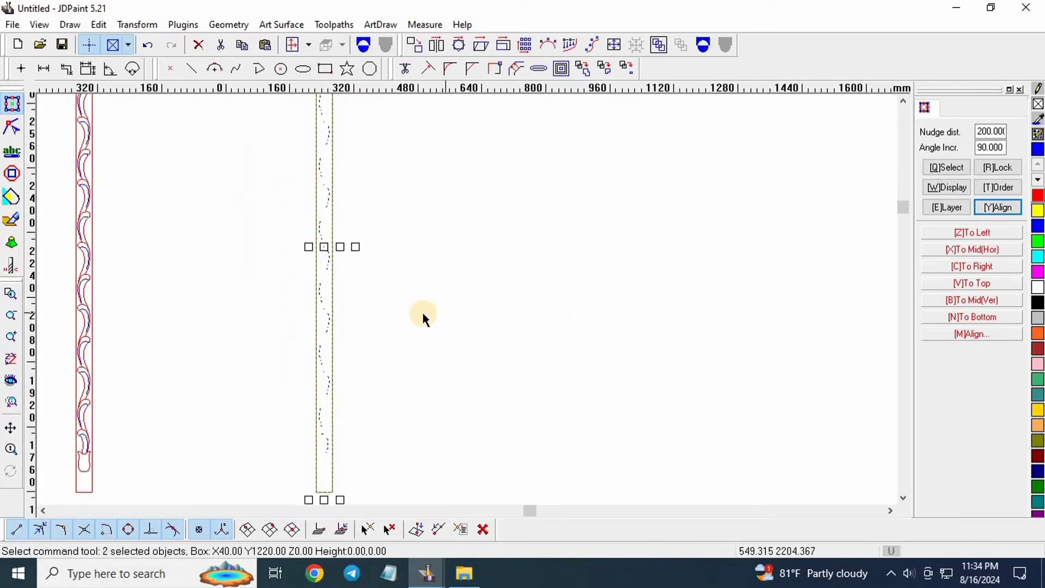
{"action": "scroll", "coordinate": [422, 312], "scroll_direction": "down", "scroll_amount": 2}
Open Scale for the copied strip and replace its 1220 Y-dir size with 200.
{"action": "left_click", "coordinate": [504, 45]}
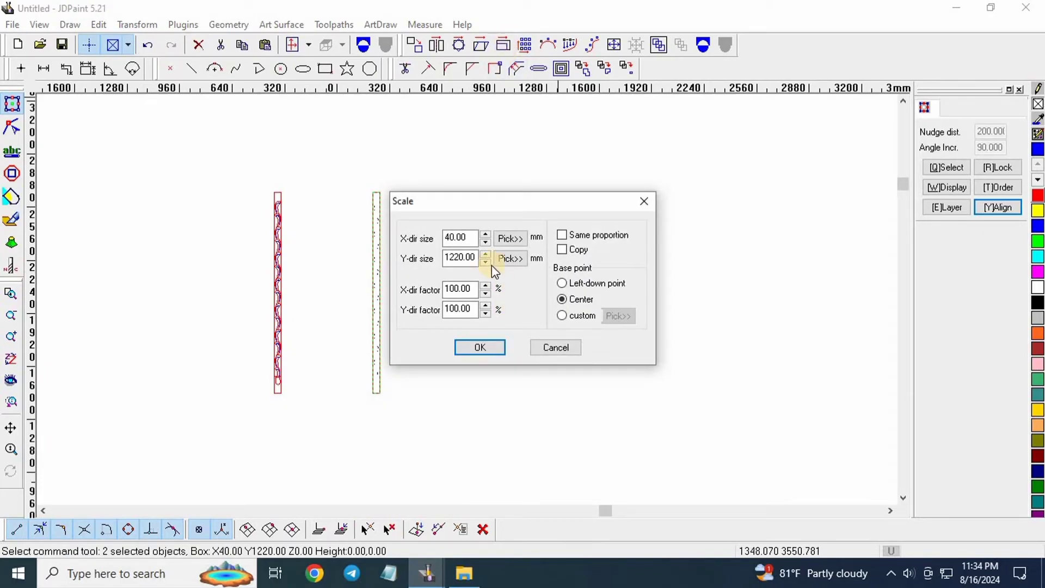
{"action": "left_click", "coordinate": [471, 258]}
{"action": "double_click", "coordinate": [472, 257]}
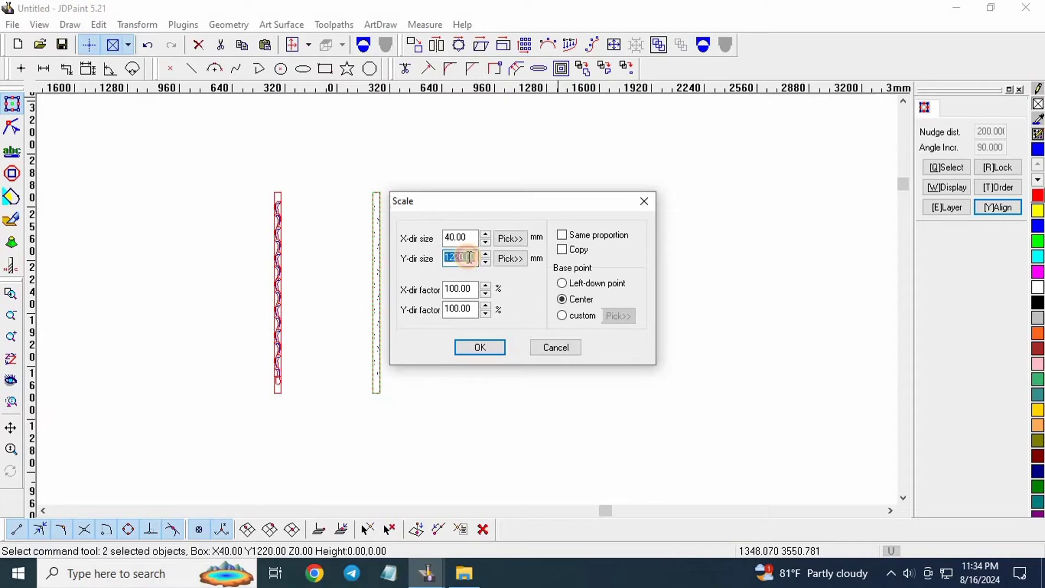
{"action": "type", "text": "200"}
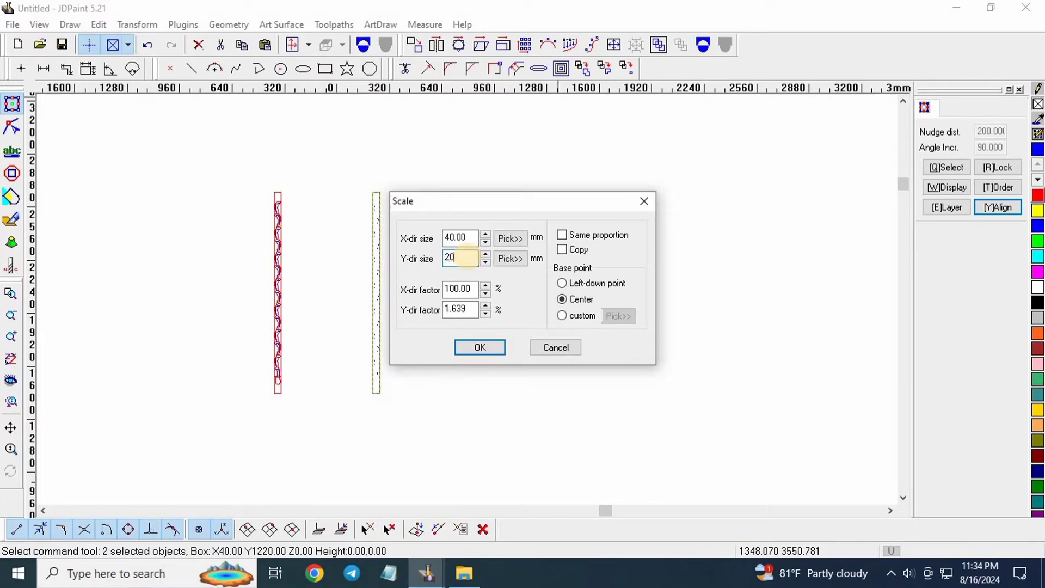
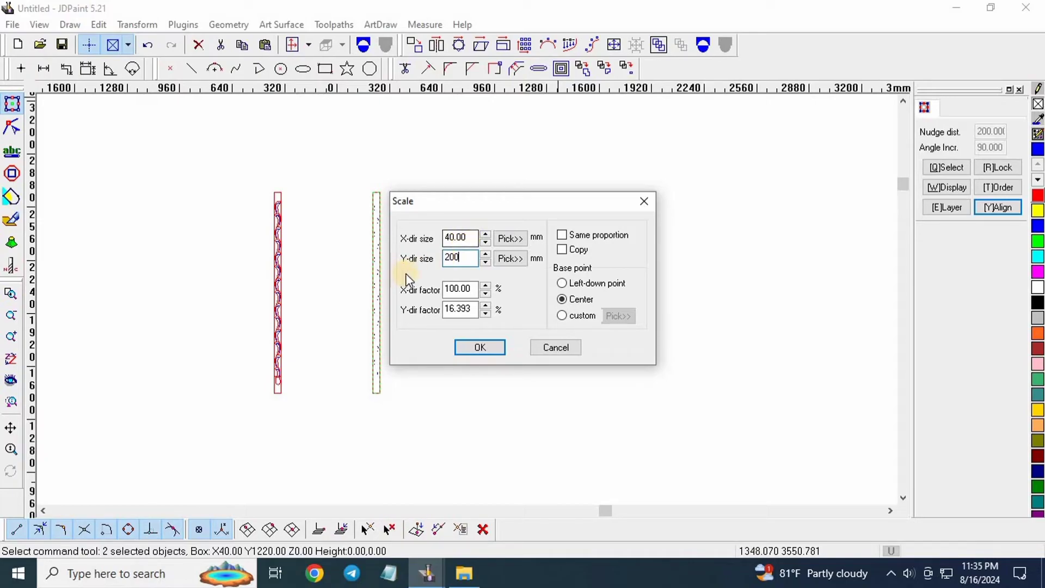
Apply the 40 × 200 mm scale to the copied wave strip and clear the selection.
{"action": "left_click", "coordinate": [487, 347]}
{"action": "left_click", "coordinate": [473, 293]}
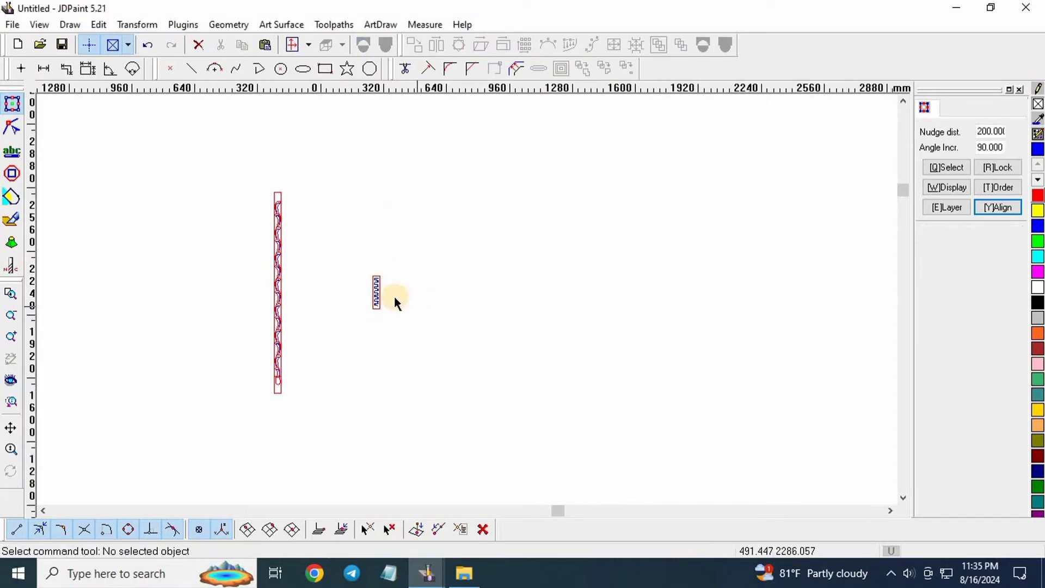
{"action": "scroll", "coordinate": [394, 297], "scroll_direction": "up", "scroll_amount": 5}
{"action": "scroll", "coordinate": [292, 239], "scroll_direction": "down", "scroll_amount": 1}
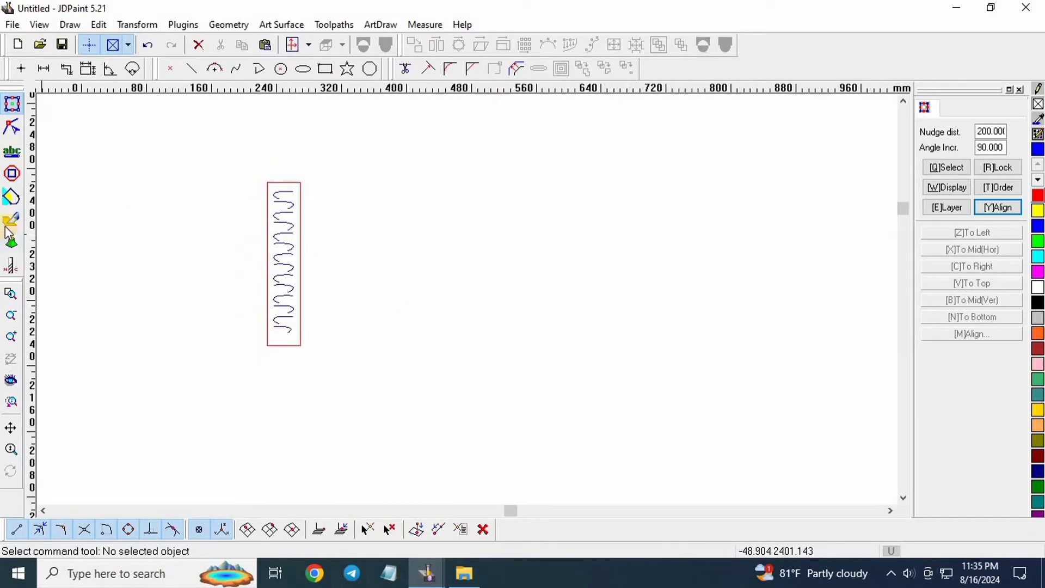
Switch to the virtual sculpting workspace and box-select the zig-zag wave strip.
{"action": "left_click", "coordinate": [14, 222]}
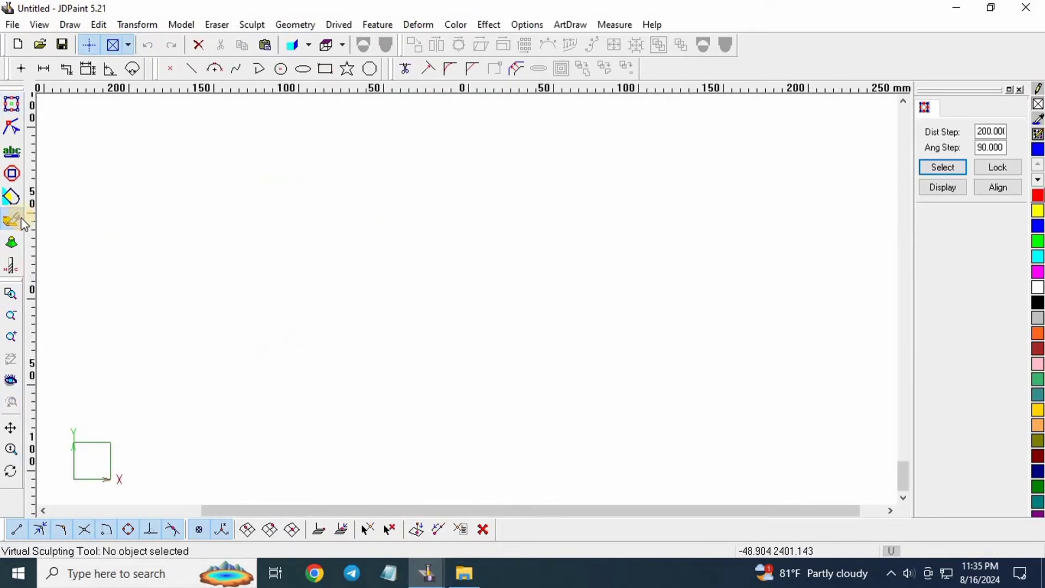
{"action": "scroll", "coordinate": [307, 266], "scroll_direction": "down", "scroll_amount": 3}
{"action": "scroll", "coordinate": [386, 267], "scroll_direction": "down", "scroll_amount": 4}
{"action": "scroll", "coordinate": [392, 192], "scroll_direction": "up", "scroll_amount": 4}
{"action": "scroll", "coordinate": [325, 247], "scroll_direction": "up", "scroll_amount": 6}
{"action": "scroll", "coordinate": [396, 240], "scroll_direction": "up", "scroll_amount": 2}
{"action": "scroll", "coordinate": [390, 210], "scroll_direction": "down", "scroll_amount": 1}
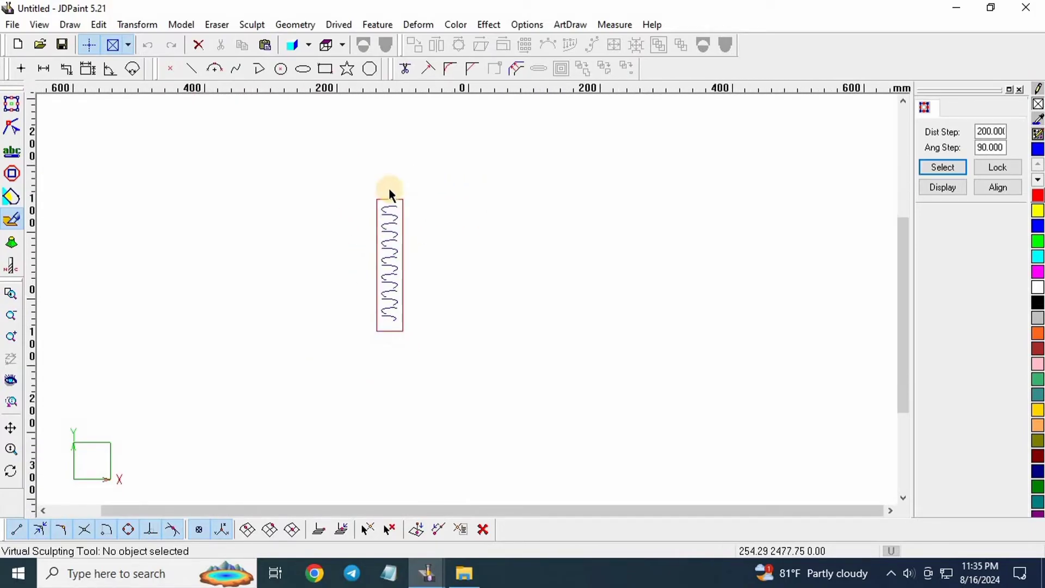
{"action": "scroll", "coordinate": [383, 189], "scroll_direction": "up", "scroll_amount": 2}
{"action": "left_click_drag", "start_coordinate": [377, 184], "coordinate": [475, 482]}
Create a new relief model of 24.0428 by 173.42 mm with a 12 mm ceiling over the strip.
{"action": "scroll", "coordinate": [390, 211], "scroll_direction": "up", "scroll_amount": 1}
{"action": "scroll", "coordinate": [406, 273], "scroll_direction": "down", "scroll_amount": 1}
{"action": "scroll", "coordinate": [403, 207], "scroll_direction": "up", "scroll_amount": 1}
{"action": "scroll", "coordinate": [402, 203], "scroll_direction": "down", "scroll_amount": 2}
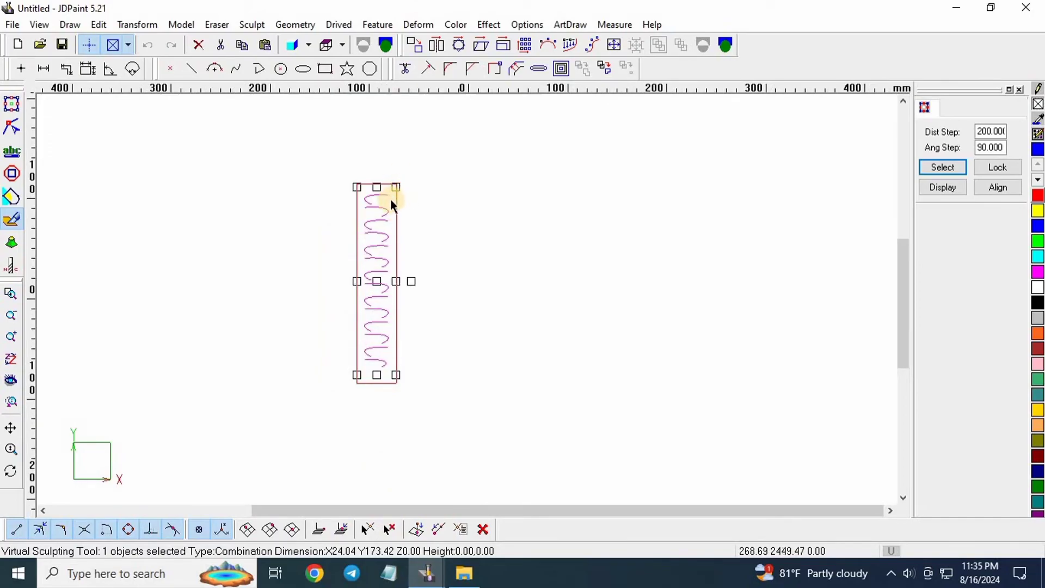
{"action": "left_click", "coordinate": [183, 25]}
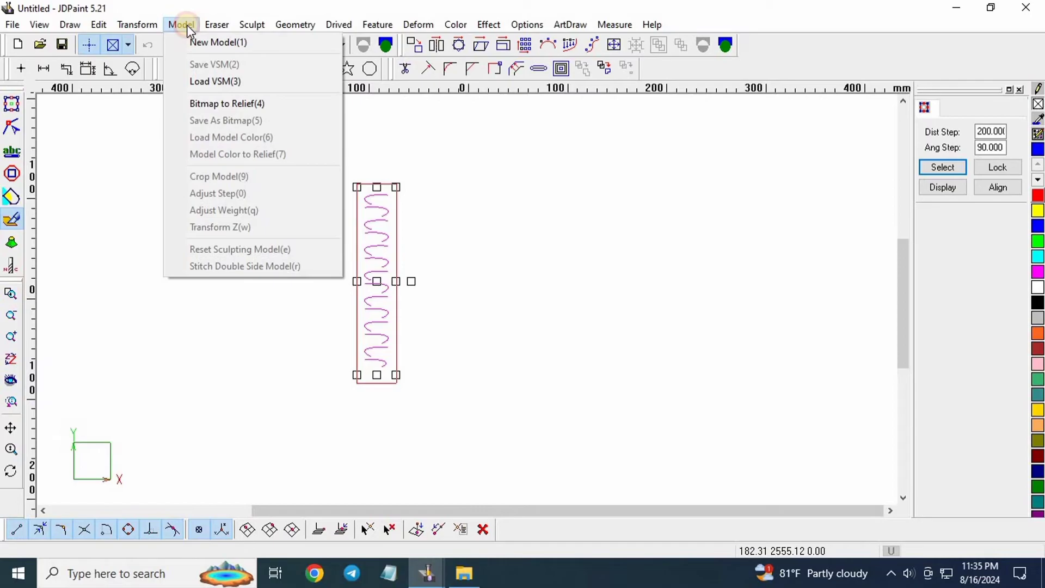
{"action": "left_click", "coordinate": [217, 42]}
{"action": "left_click", "coordinate": [944, 130]}
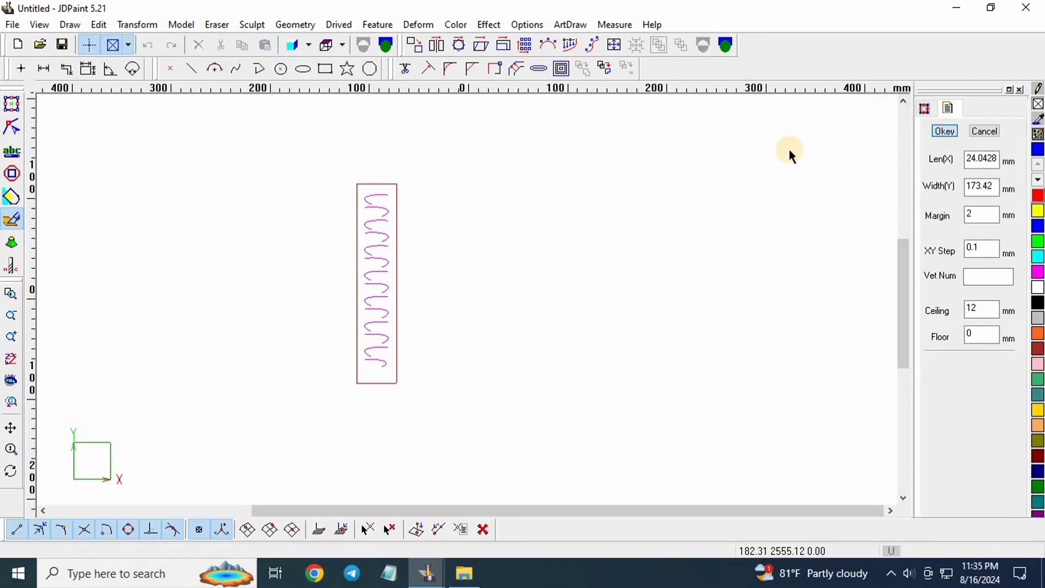
{"action": "left_click", "coordinate": [253, 25]}
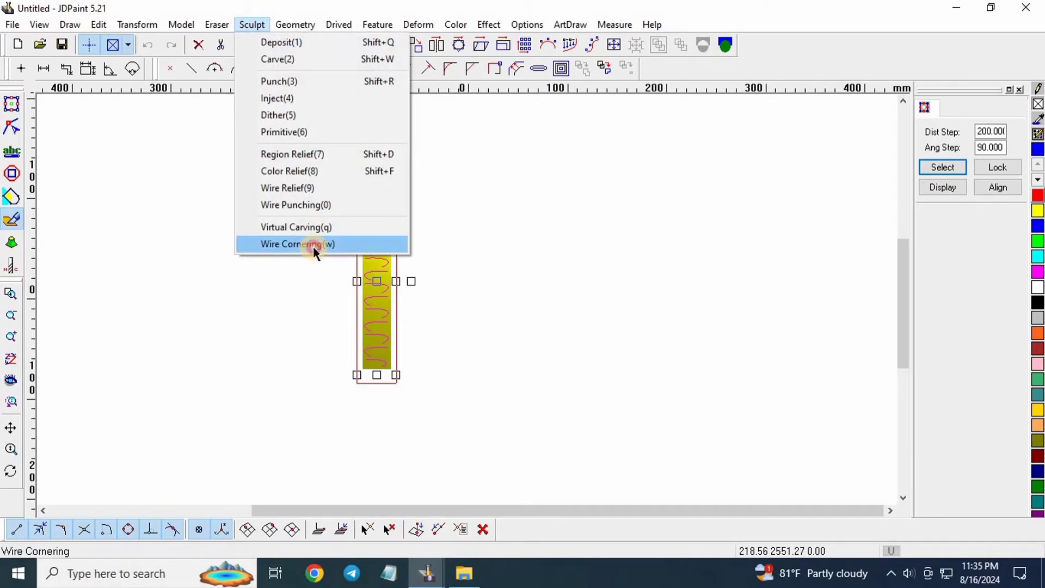
Set Wire Cornering to brush radius 3, shaft 3, angle 18, NC path on, Big Head Small Tail.
{"action": "left_click", "coordinate": [314, 246]}
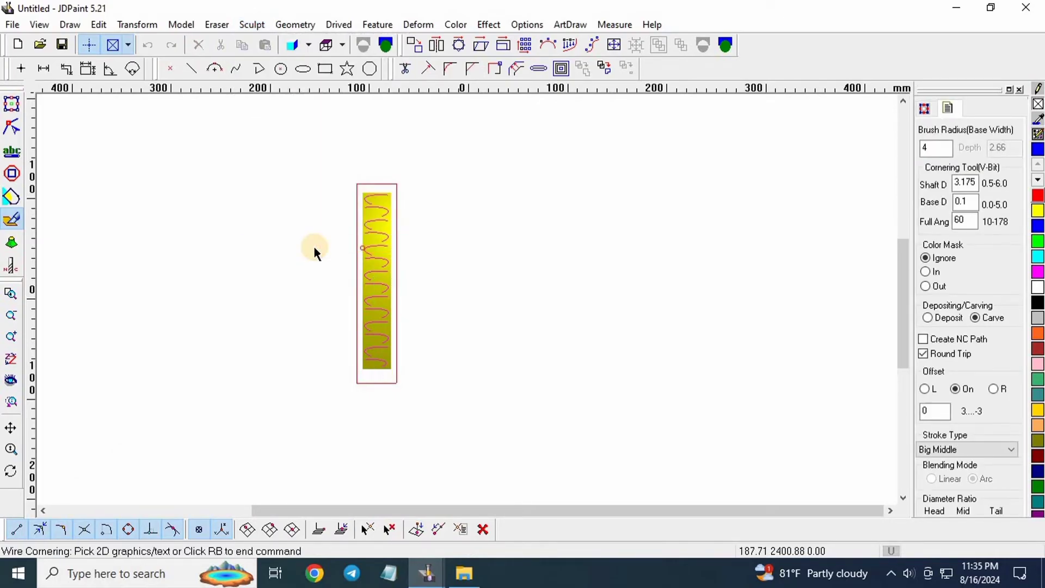
{"action": "left_click", "coordinate": [945, 151]}
{"action": "double_click", "coordinate": [943, 148]}
{"action": "type", "text": "3"}
{"action": "left_click", "coordinate": [967, 183]}
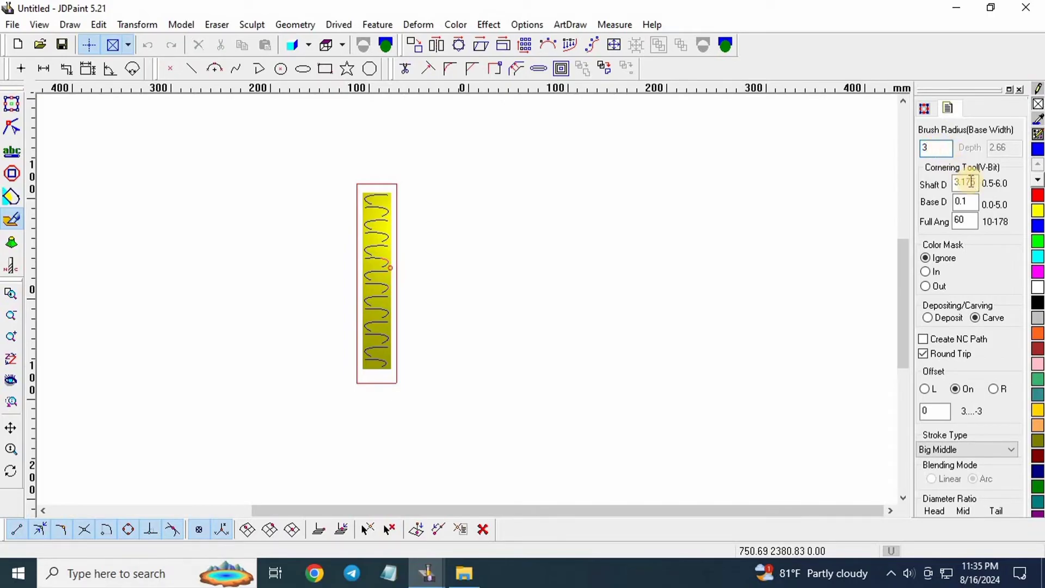
{"action": "type", "text": "3"}
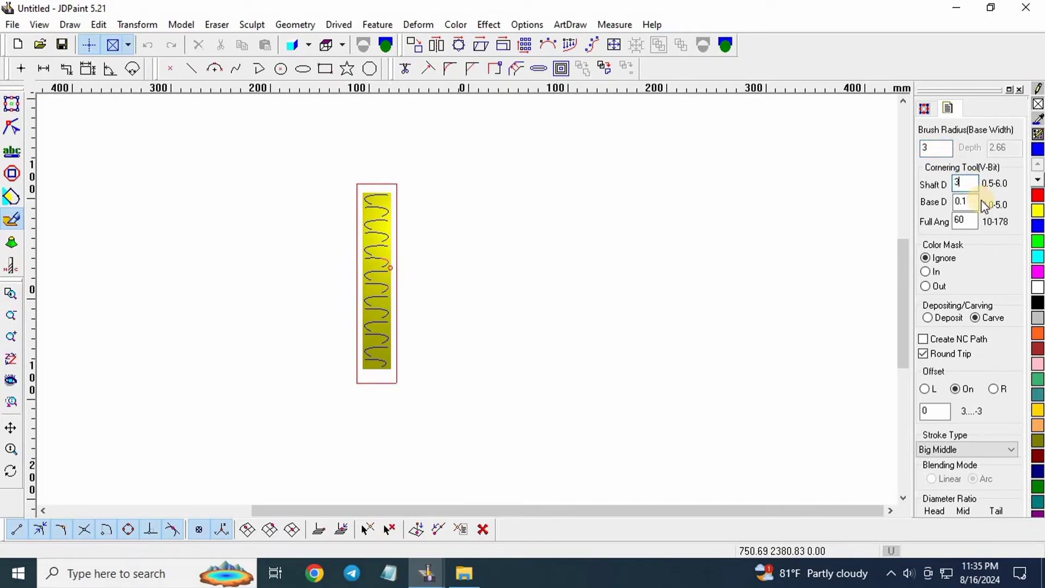
{"action": "double_click", "coordinate": [968, 221]}
{"action": "type", "text": "1"}
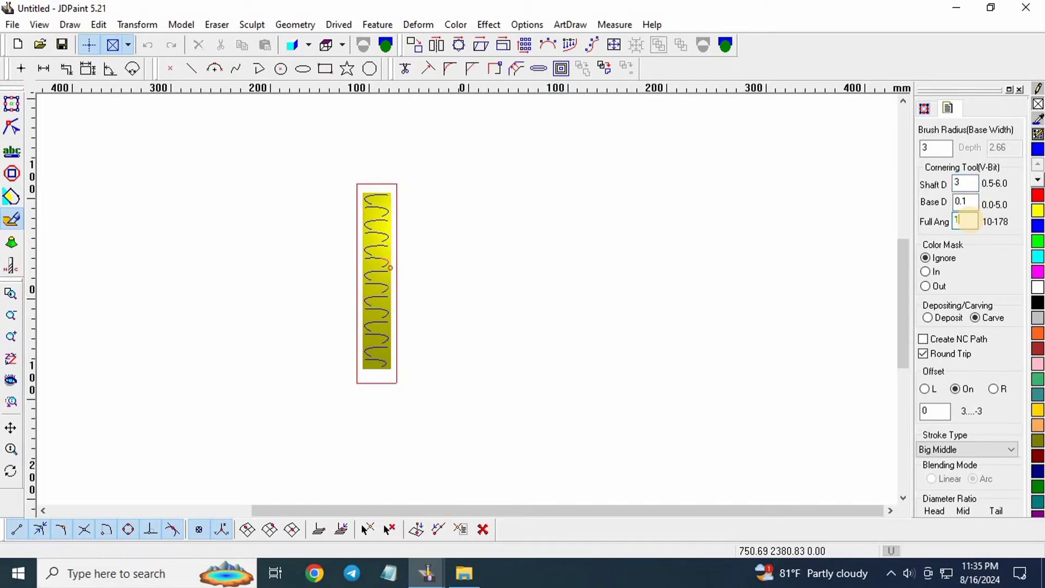
{"action": "type", "text": "8"}
{"action": "left_click", "coordinate": [924, 339]}
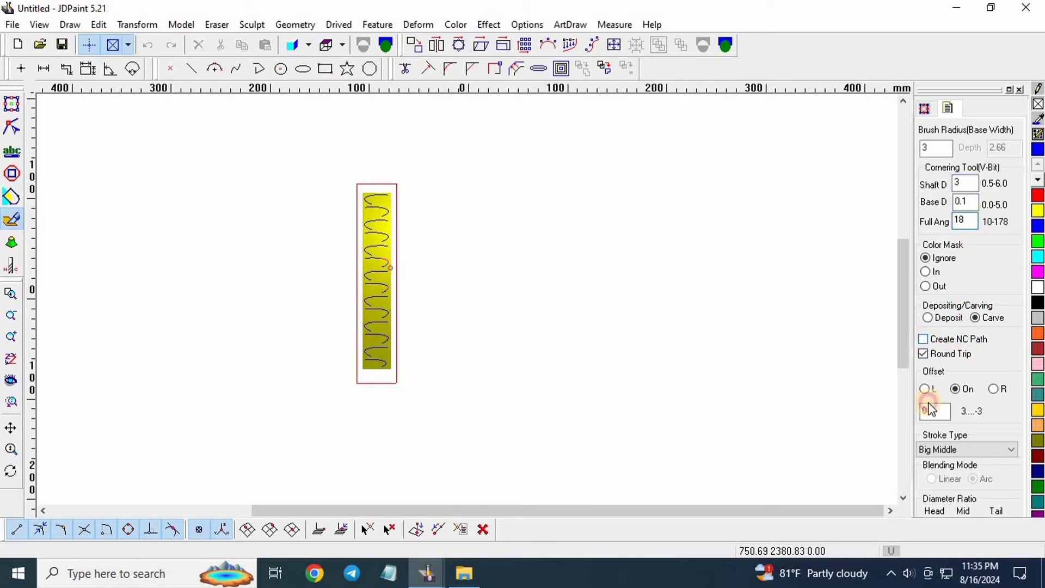
{"action": "left_click", "coordinate": [935, 449]}
{"action": "left_click", "coordinate": [950, 473]}
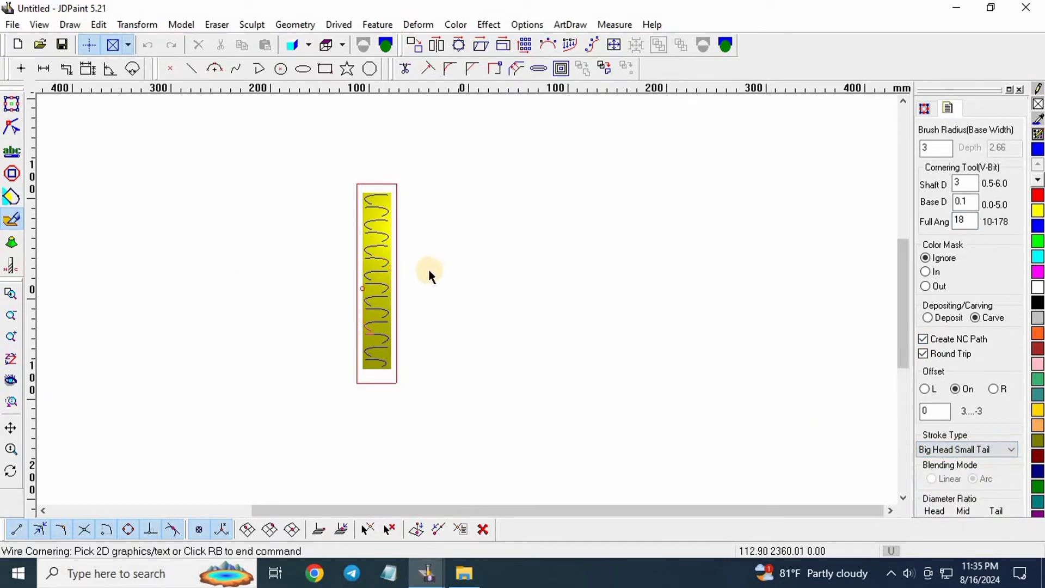
Carve the wave curve into the relief and return to the drawing workspace.
{"action": "left_click", "coordinate": [383, 270]}
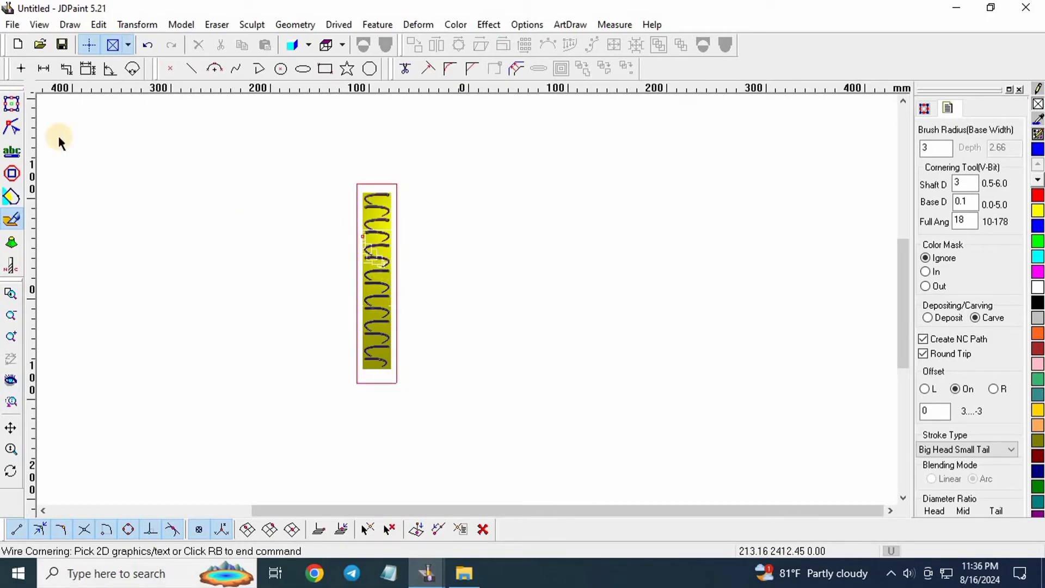
{"action": "scroll", "coordinate": [382, 213], "scroll_direction": "up", "scroll_amount": 5}
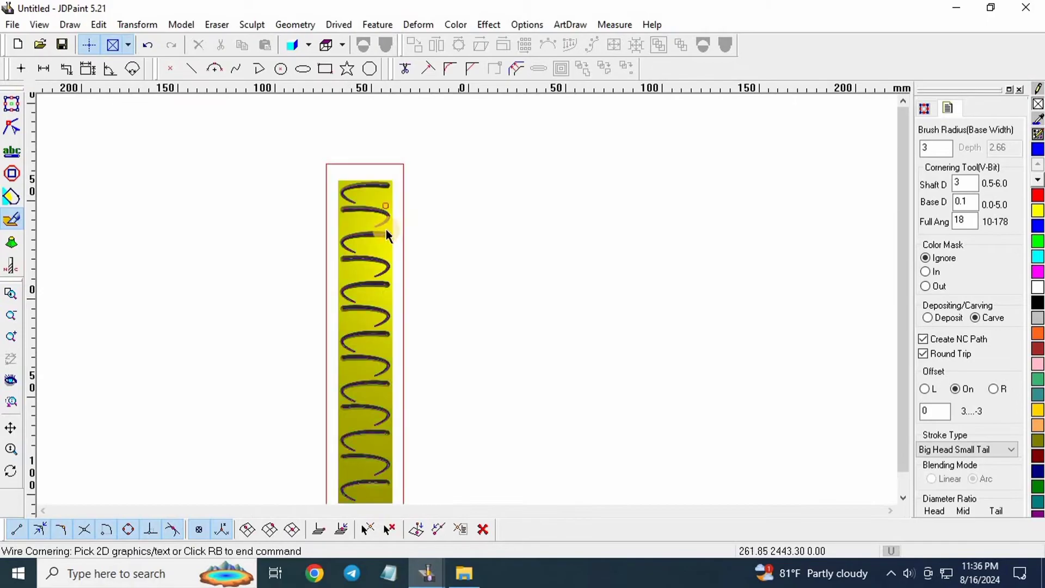
{"action": "scroll", "coordinate": [401, 209], "scroll_direction": "down", "scroll_amount": 5}
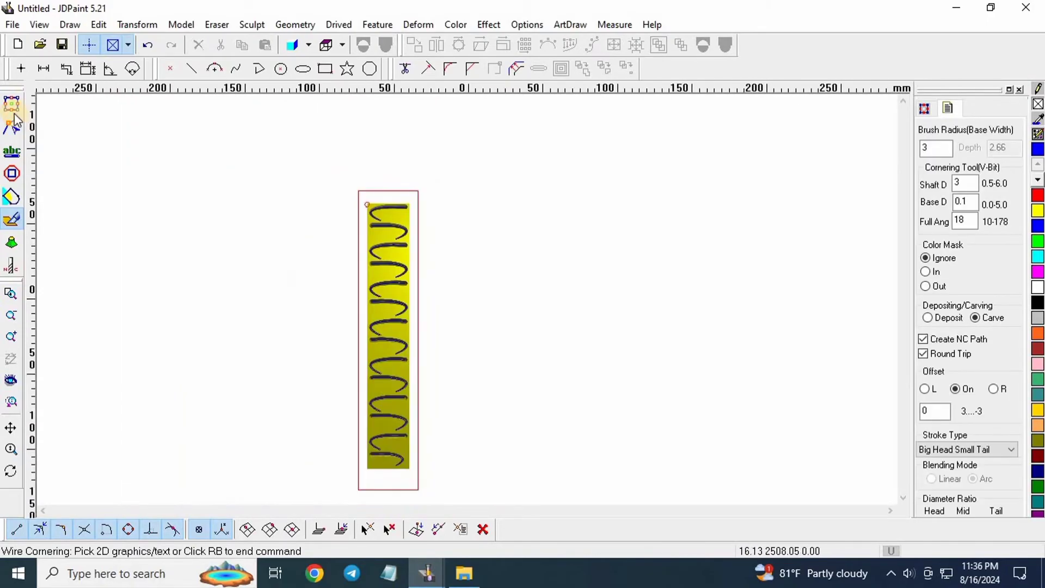
{"action": "left_click", "coordinate": [12, 104]}
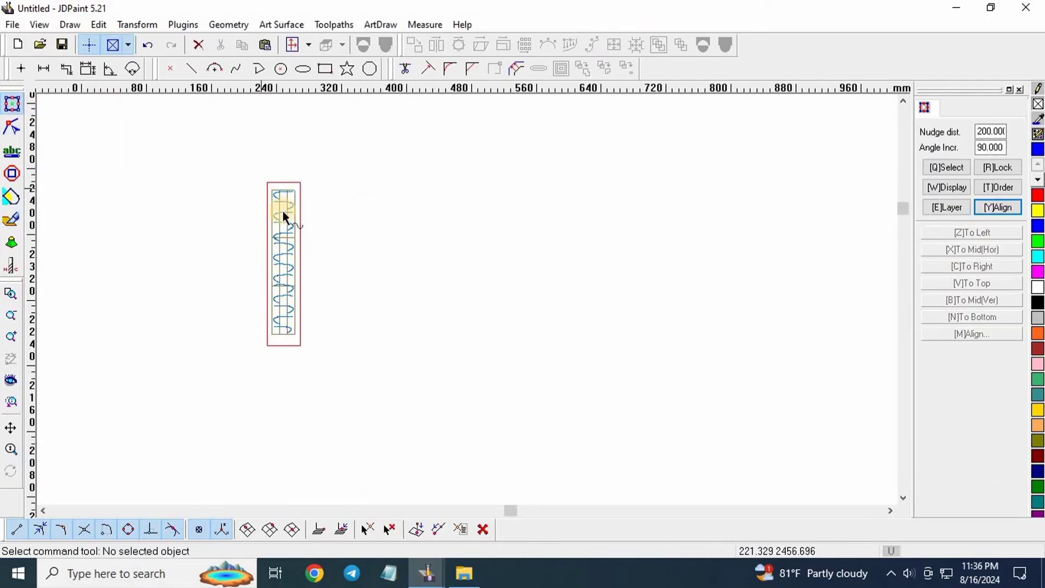
Zoom in to inspect the carved spiral, then clear the selection.
{"action": "scroll", "coordinate": [294, 217], "scroll_direction": "up", "scroll_amount": 8}
{"action": "scroll", "coordinate": [430, 221], "scroll_direction": "down", "scroll_amount": 4}
{"action": "scroll", "coordinate": [439, 249], "scroll_direction": "up", "scroll_amount": 3}
{"action": "scroll", "coordinate": [408, 283], "scroll_direction": "down", "scroll_amount": 2}
{"action": "scroll", "coordinate": [387, 269], "scroll_direction": "up", "scroll_amount": 2}
{"action": "scroll", "coordinate": [384, 245], "scroll_direction": "up", "scroll_amount": 3}
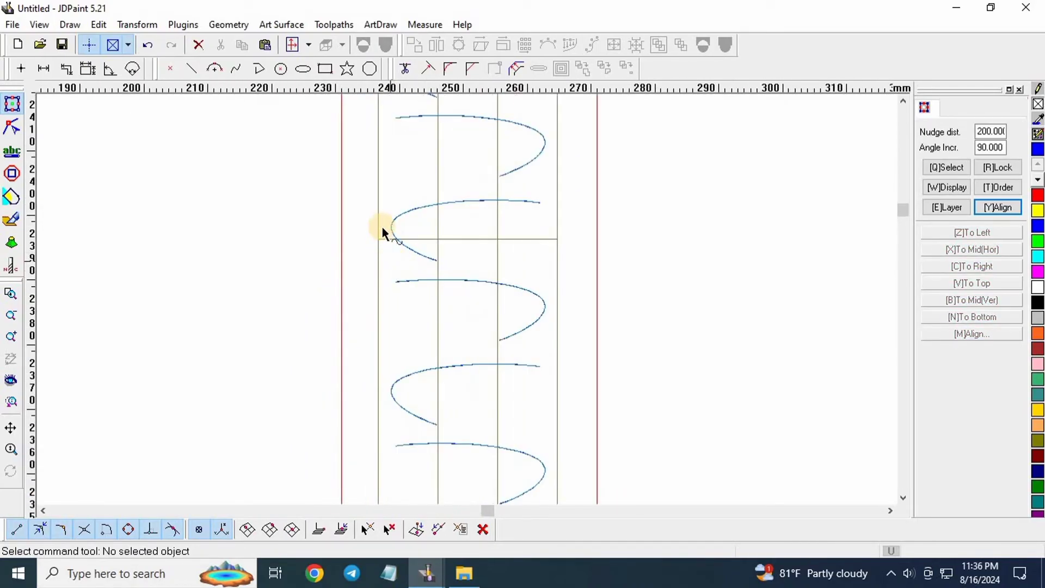
{"action": "left_click_drag", "start_coordinate": [359, 296], "coordinate": [379, 301]}
{"action": "scroll", "coordinate": [473, 278], "scroll_direction": "down", "scroll_amount": 4}
{"action": "scroll", "coordinate": [426, 256], "scroll_direction": "down", "scroll_amount": 4}
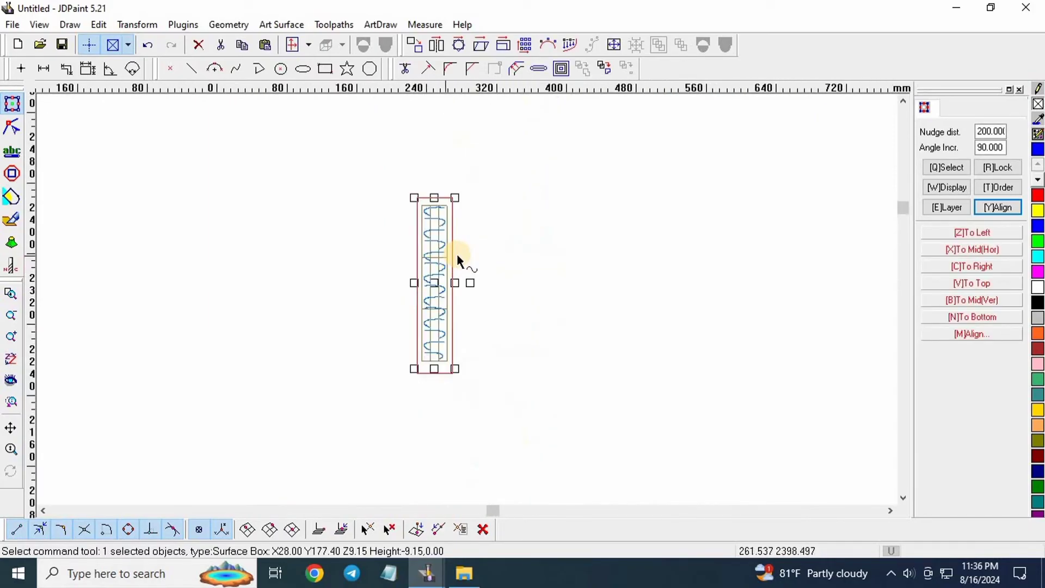
{"action": "left_click", "coordinate": [456, 253]}
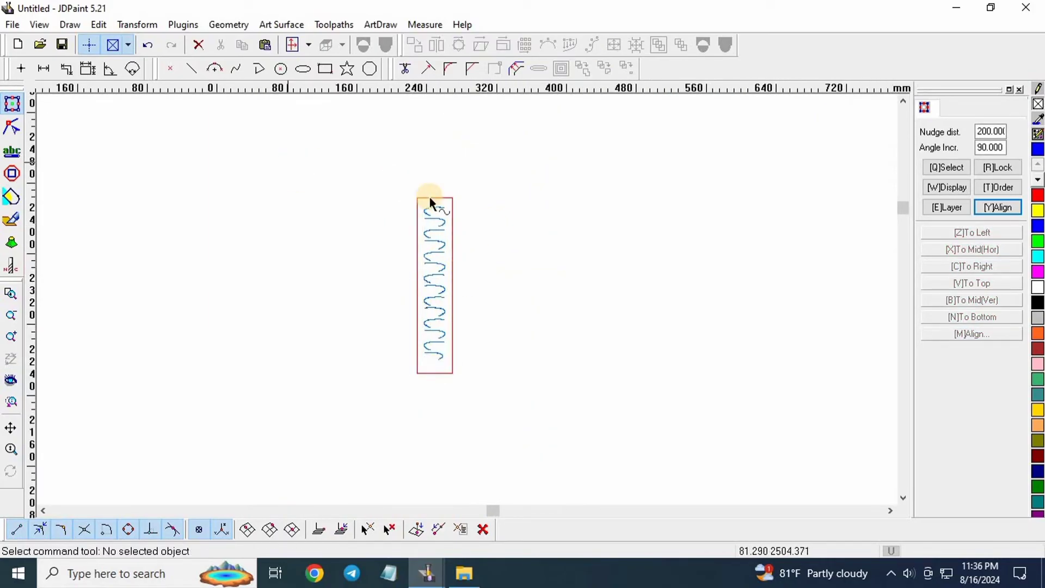
Box-select all 16 objects of the carved wave strip.
{"action": "scroll", "coordinate": [429, 197], "scroll_direction": "down", "scroll_amount": 2}
{"action": "left_click_drag", "start_coordinate": [363, 147], "coordinate": [672, 455]}
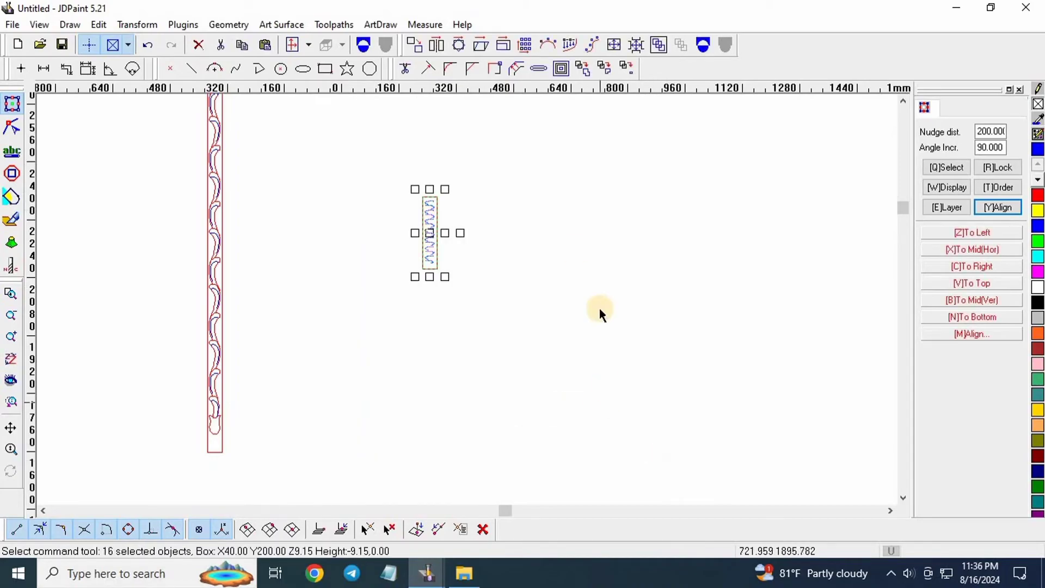
{"action": "scroll", "coordinate": [561, 221], "scroll_direction": "down", "scroll_amount": 2}
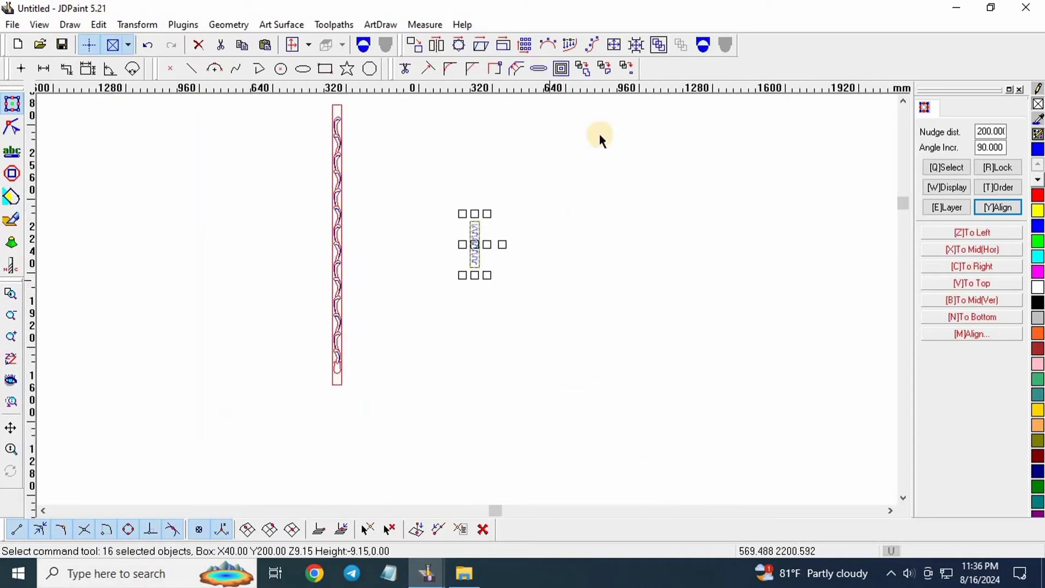
Start the Same size tool, then cancel the pending reference pick.
{"action": "left_click", "coordinate": [616, 44]}
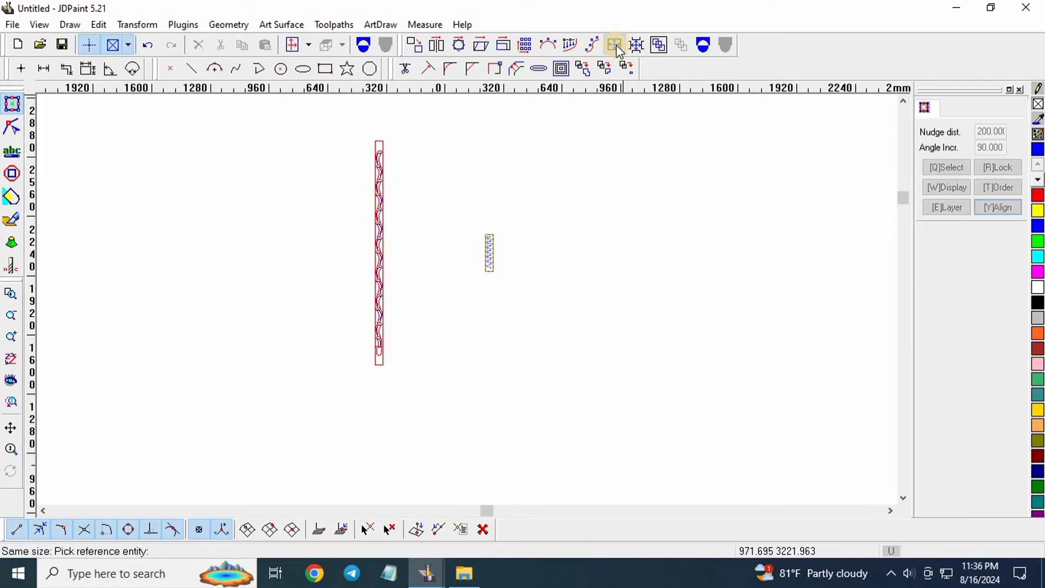
{"action": "scroll", "coordinate": [375, 169], "scroll_direction": "up", "scroll_amount": 3}
{"action": "scroll", "coordinate": [373, 173], "scroll_direction": "up", "scroll_amount": 1}
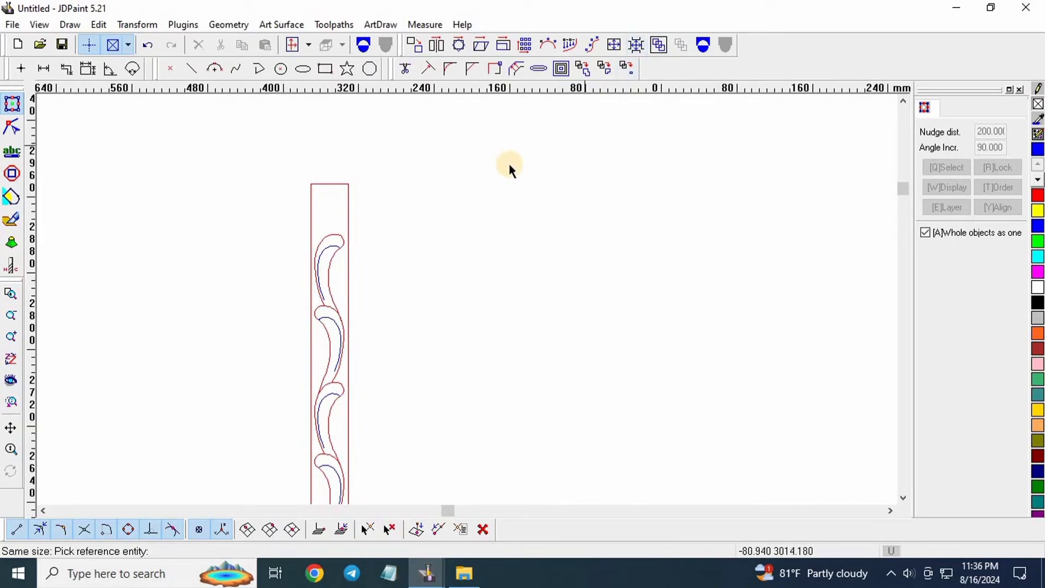
{"action": "scroll", "coordinate": [409, 166], "scroll_direction": "down", "scroll_amount": 3}
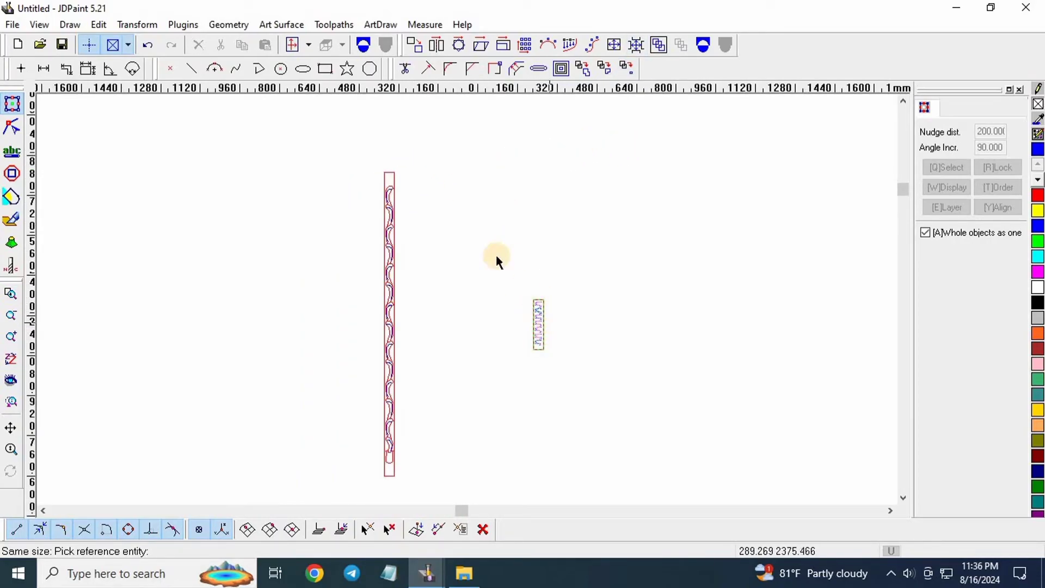
{"action": "scroll", "coordinate": [413, 165], "scroll_direction": "up", "scroll_amount": 2}
{"action": "scroll", "coordinate": [430, 210], "scroll_direction": "up", "scroll_amount": 1}
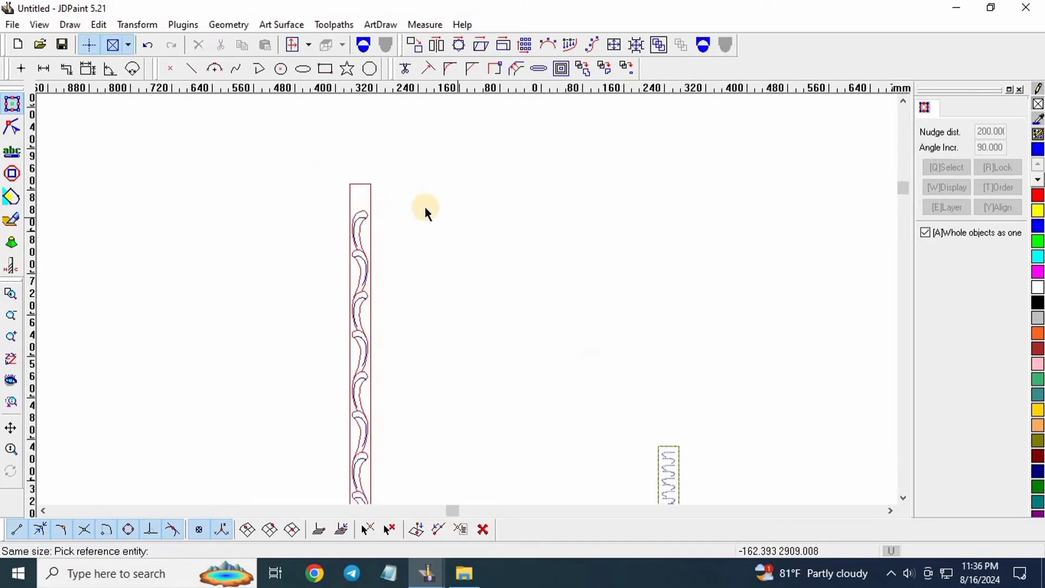
{"action": "scroll", "coordinate": [412, 209], "scroll_direction": "down", "scroll_amount": 2}
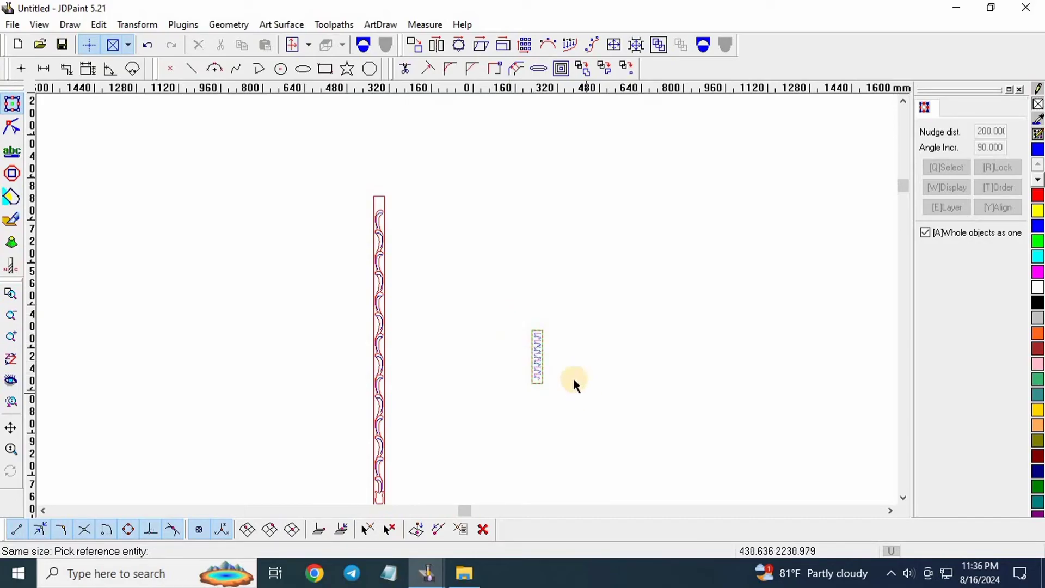
{"action": "right_click", "coordinate": [563, 249]}
Box-select the small wave strip and start Same size, then cancel it again.
{"action": "left_click_drag", "start_coordinate": [482, 226], "coordinate": [653, 473]}
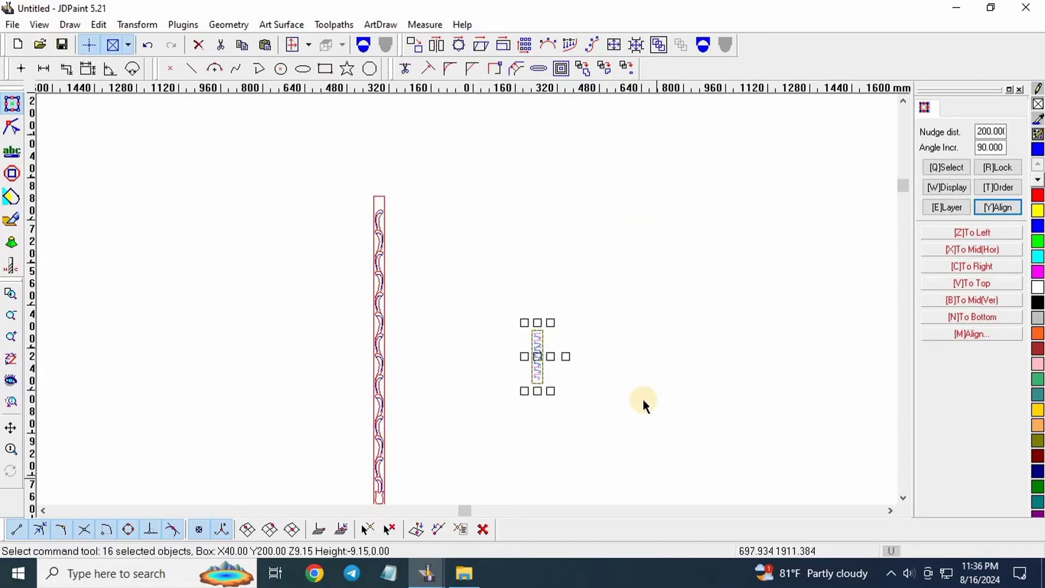
{"action": "left_click", "coordinate": [616, 48]}
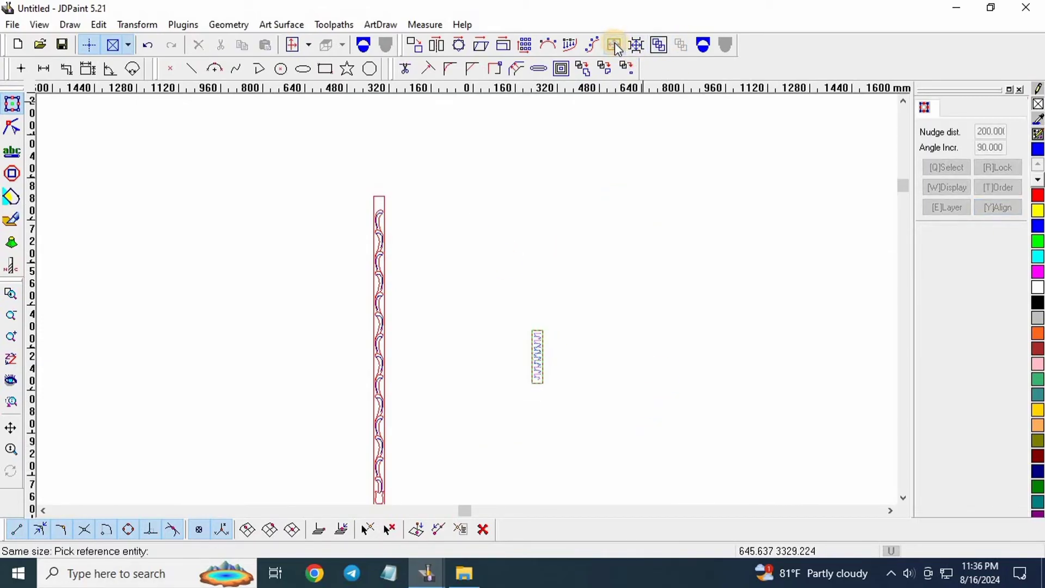
{"action": "scroll", "coordinate": [392, 205], "scroll_direction": "up", "scroll_amount": 1}
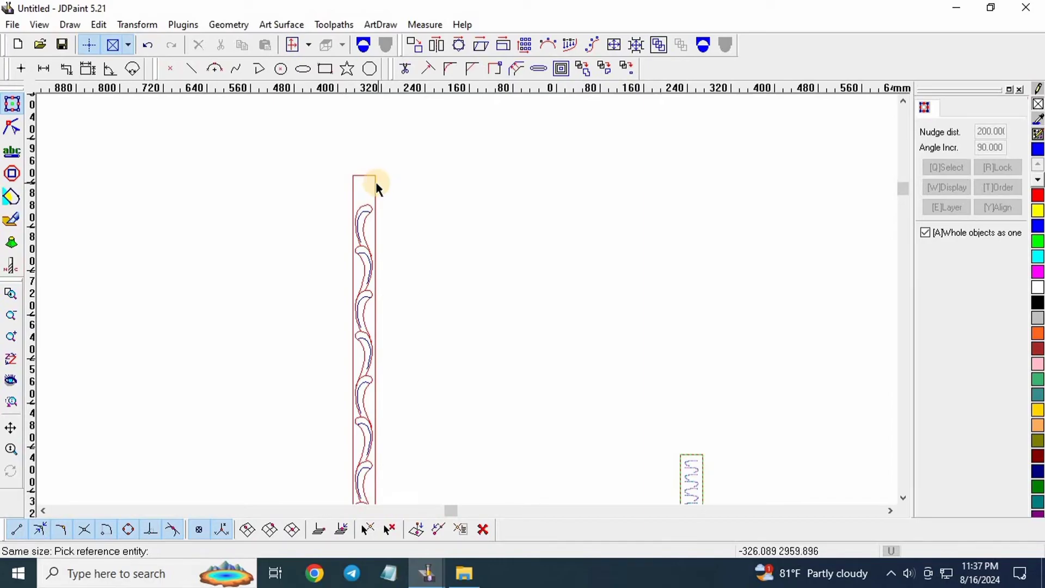
{"action": "scroll", "coordinate": [375, 163], "scroll_direction": "up", "scroll_amount": 3}
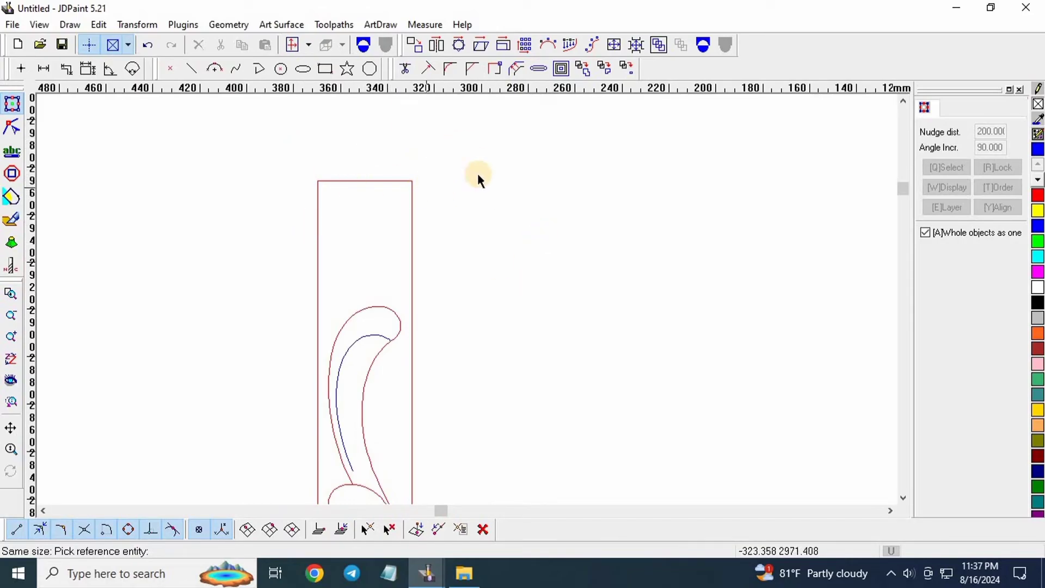
{"action": "scroll", "coordinate": [376, 172], "scroll_direction": "down", "scroll_amount": 3}
{"action": "scroll", "coordinate": [467, 175], "scroll_direction": "down", "scroll_amount": 2}
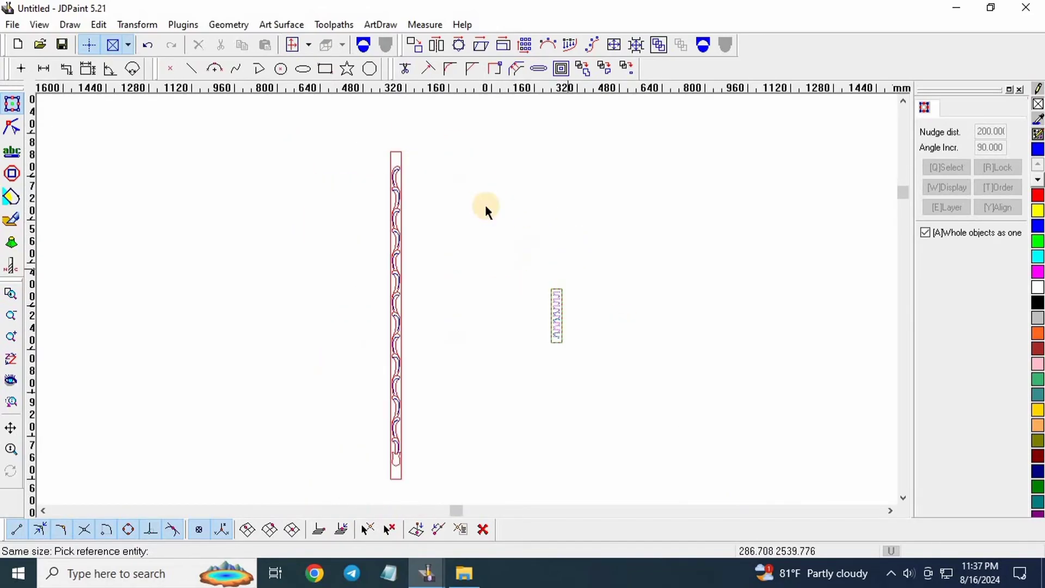
{"action": "right_click", "coordinate": [591, 300]}
Select the vine strip's border rectangle.
{"action": "scroll", "coordinate": [567, 310], "scroll_direction": "up", "scroll_amount": 3}
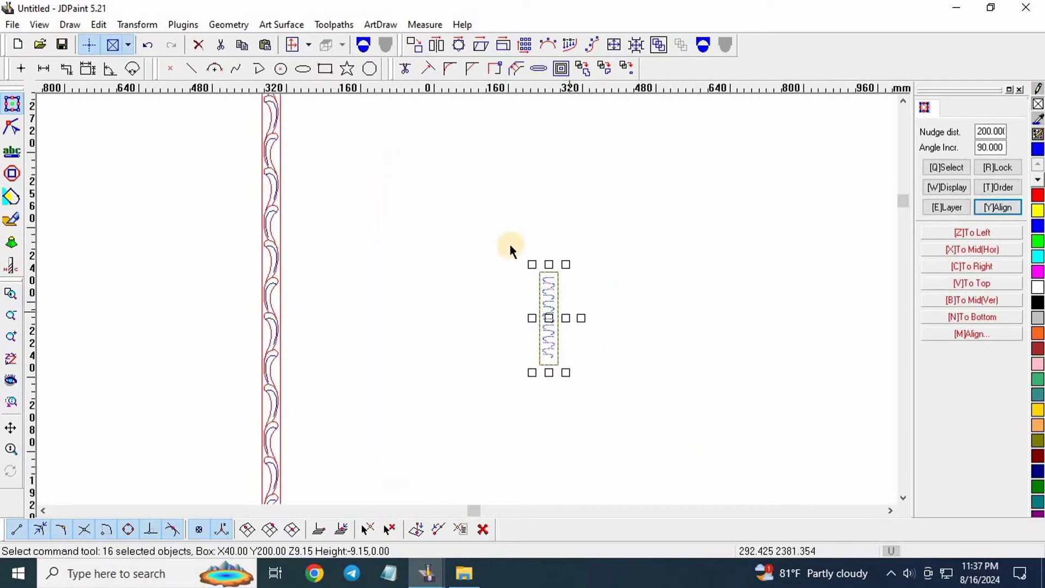
{"action": "scroll", "coordinate": [572, 406], "scroll_direction": "down", "scroll_amount": 3}
{"action": "scroll", "coordinate": [448, 243], "scroll_direction": "up", "scroll_amount": 4}
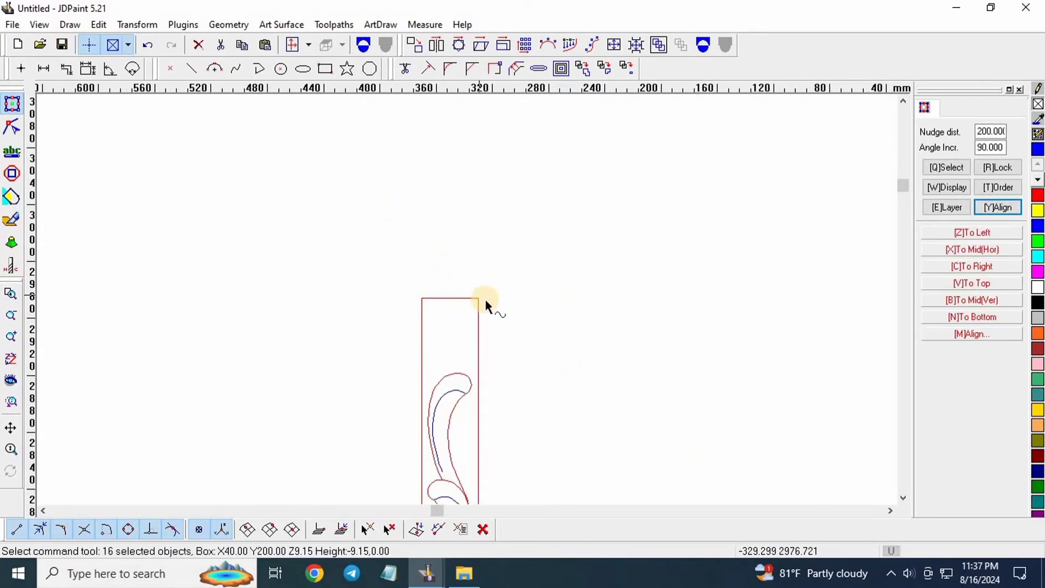
{"action": "scroll", "coordinate": [485, 303], "scroll_direction": "up", "scroll_amount": 2}
{"action": "left_click", "coordinate": [370, 319]}
{"action": "scroll", "coordinate": [327, 224], "scroll_direction": "down", "scroll_amount": 6}
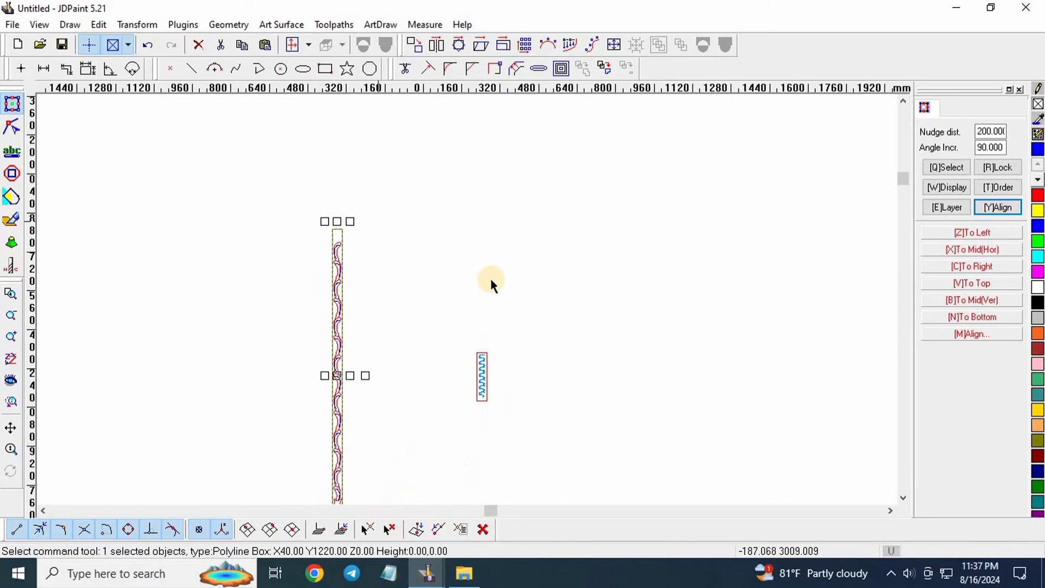
Resize the wave strip to the vine strip's 40 × 1220 mm size in both directions.
{"action": "left_click_drag", "start_coordinate": [409, 252], "coordinate": [632, 483]}
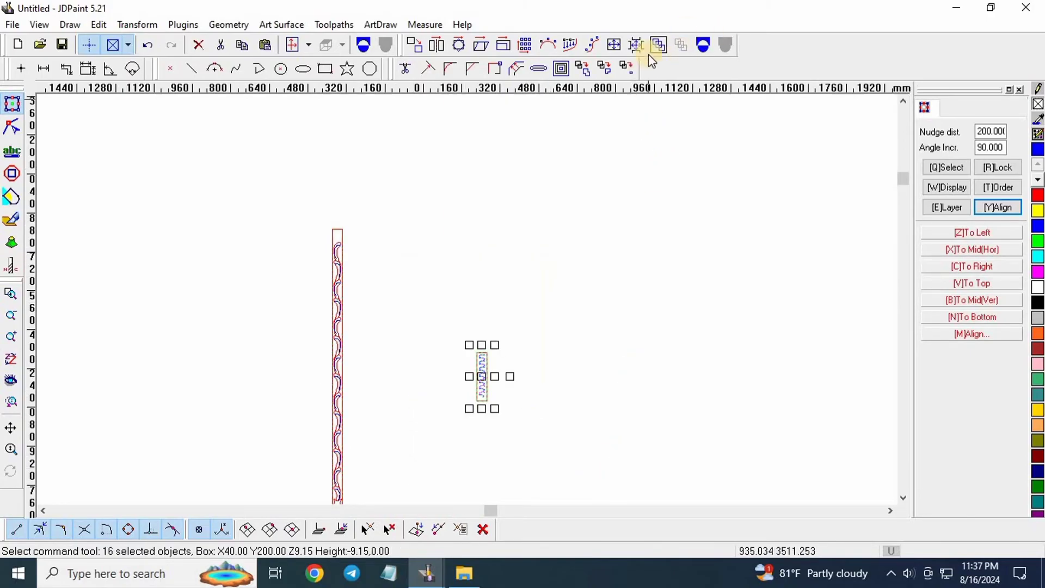
{"action": "left_click", "coordinate": [614, 44]}
{"action": "scroll", "coordinate": [364, 287], "scroll_direction": "up", "scroll_amount": 3}
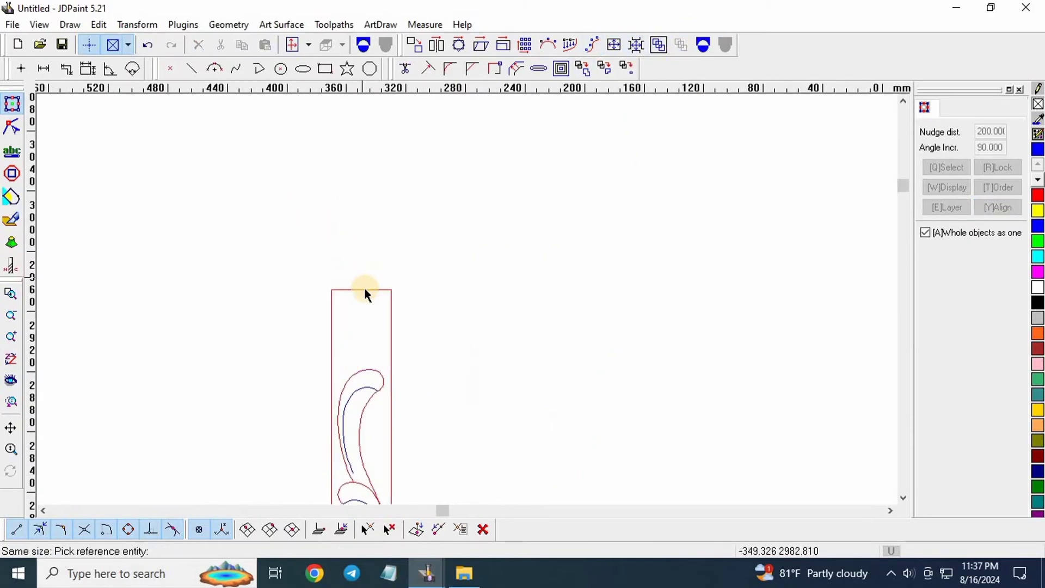
{"action": "scroll", "coordinate": [374, 280], "scroll_direction": "up", "scroll_amount": 3}
{"action": "left_click", "coordinate": [374, 281]}
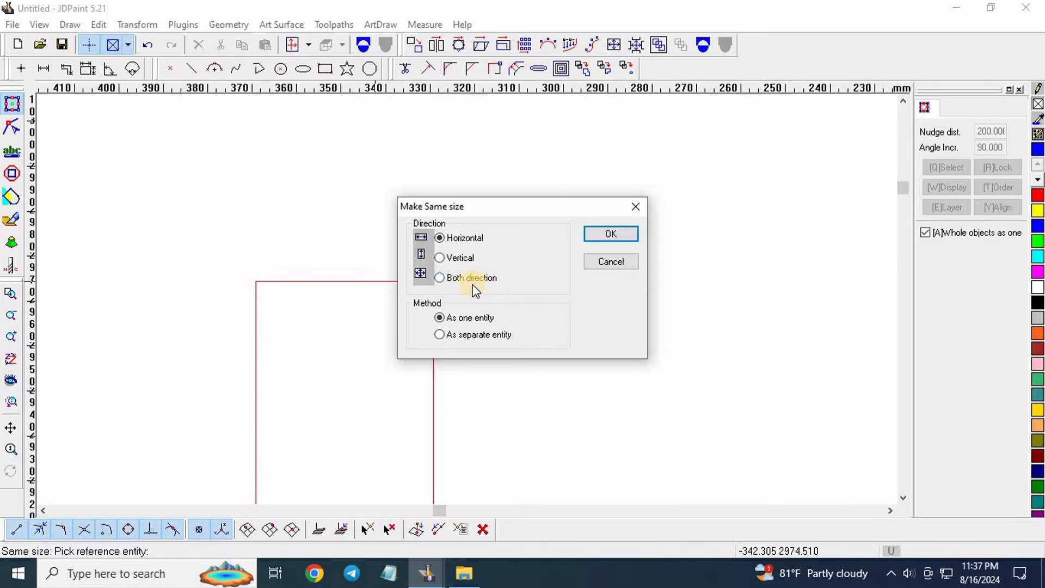
{"action": "left_click", "coordinate": [439, 280]}
{"action": "left_click", "coordinate": [610, 233]}
Box-select the resized wave strip.
{"action": "scroll", "coordinate": [452, 188], "scroll_direction": "down", "scroll_amount": 5}
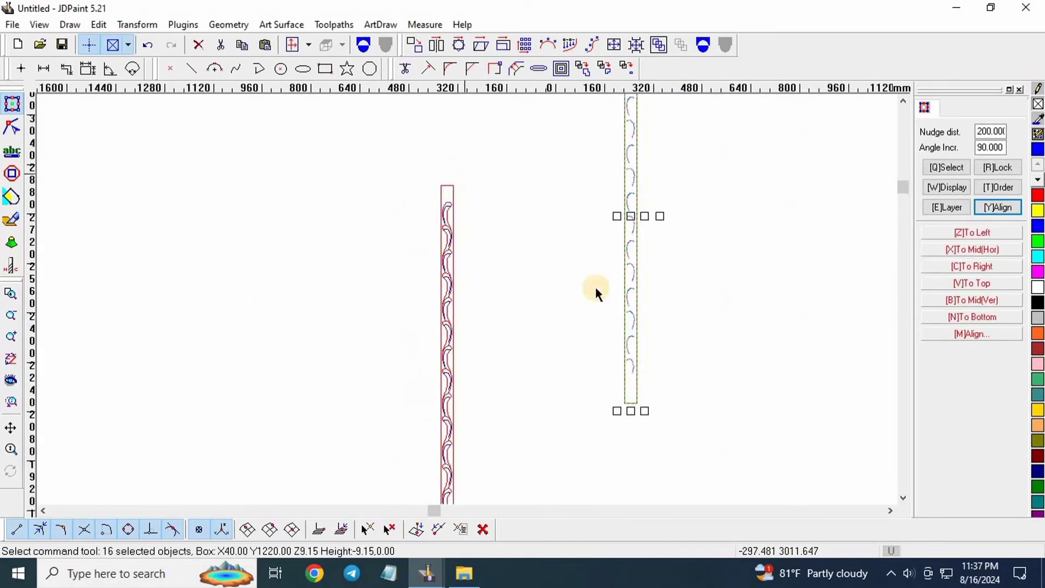
{"action": "scroll", "coordinate": [495, 199], "scroll_direction": "up", "scroll_amount": 3}
{"action": "scroll", "coordinate": [421, 278], "scroll_direction": "down", "scroll_amount": 2}
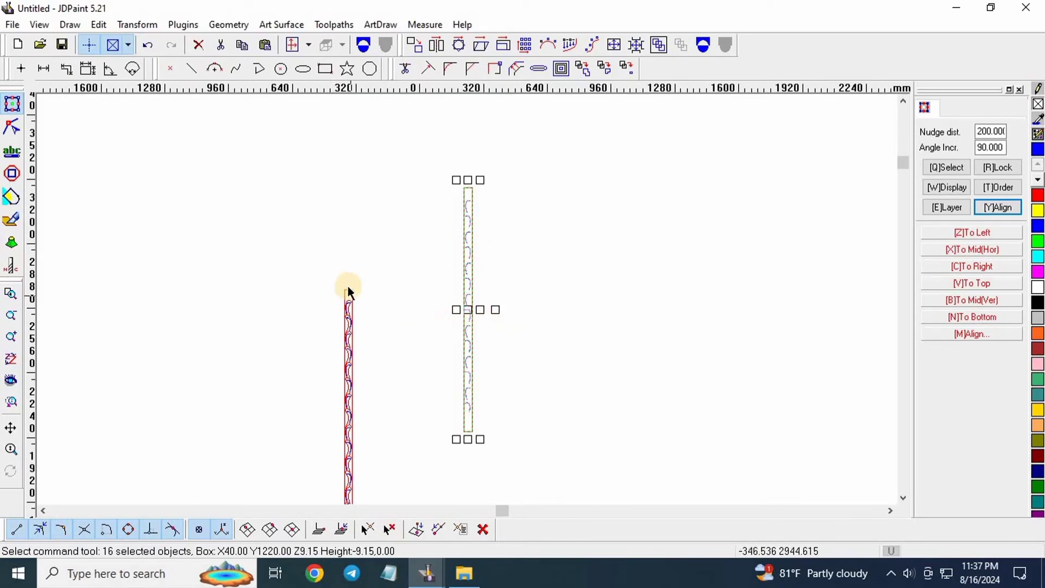
{"action": "scroll", "coordinate": [351, 293], "scroll_direction": "up", "scroll_amount": 3}
{"action": "scroll", "coordinate": [424, 245], "scroll_direction": "down", "scroll_amount": 3}
{"action": "scroll", "coordinate": [430, 305], "scroll_direction": "down", "scroll_amount": 2}
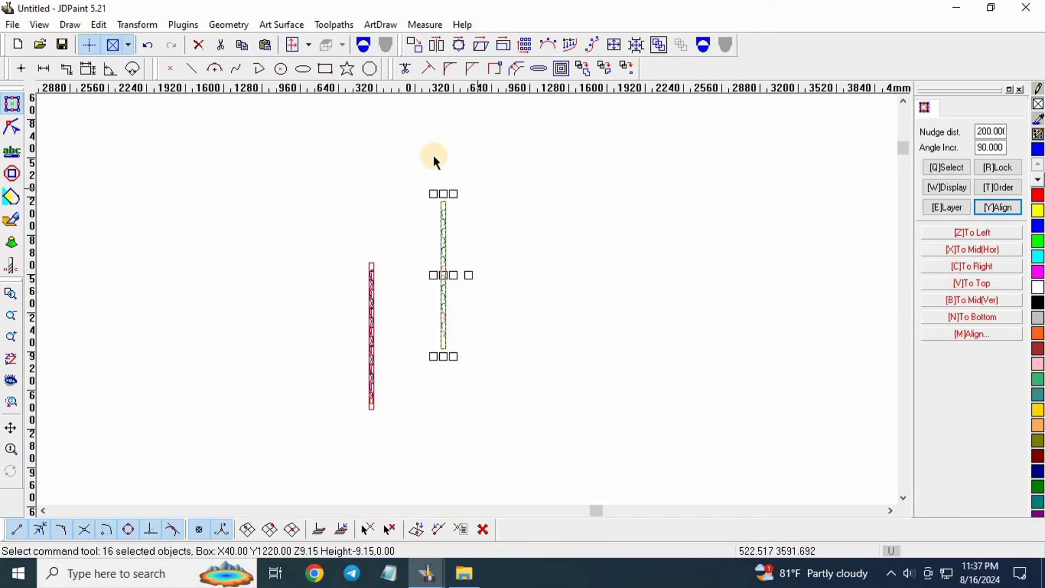
{"action": "left_click_drag", "start_coordinate": [414, 148], "coordinate": [648, 431]}
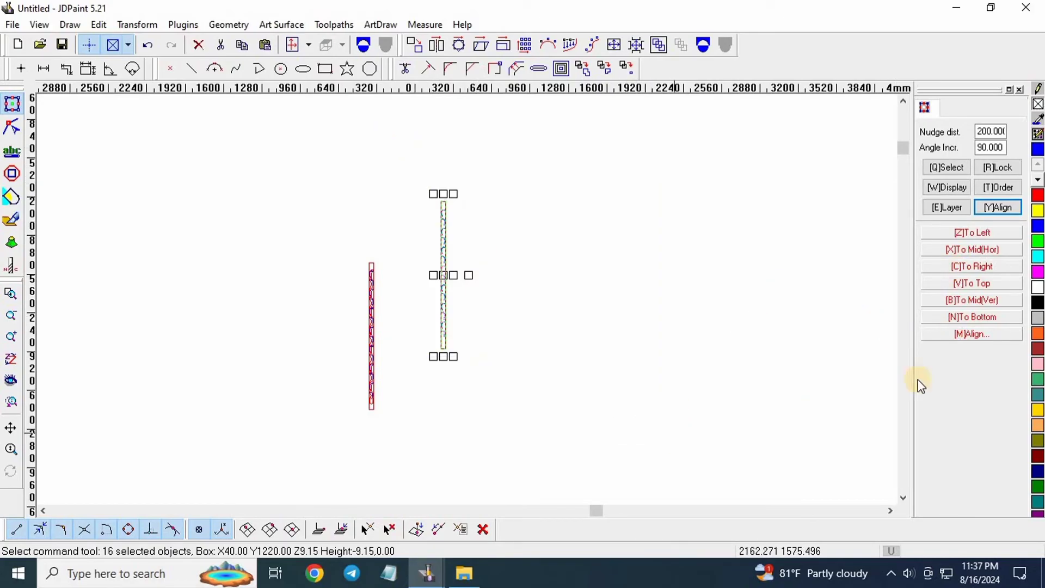
Centre-align the wave strip on the vine strip.
{"action": "left_click", "coordinate": [966, 337]}
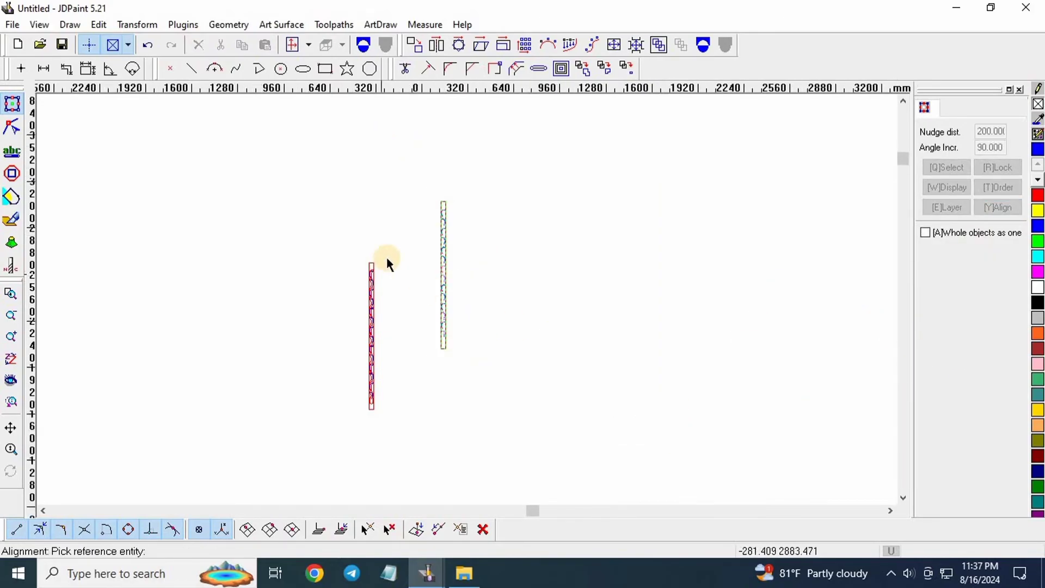
{"action": "scroll", "coordinate": [359, 252], "scroll_direction": "up", "scroll_amount": 4}
{"action": "left_click", "coordinate": [339, 243]}
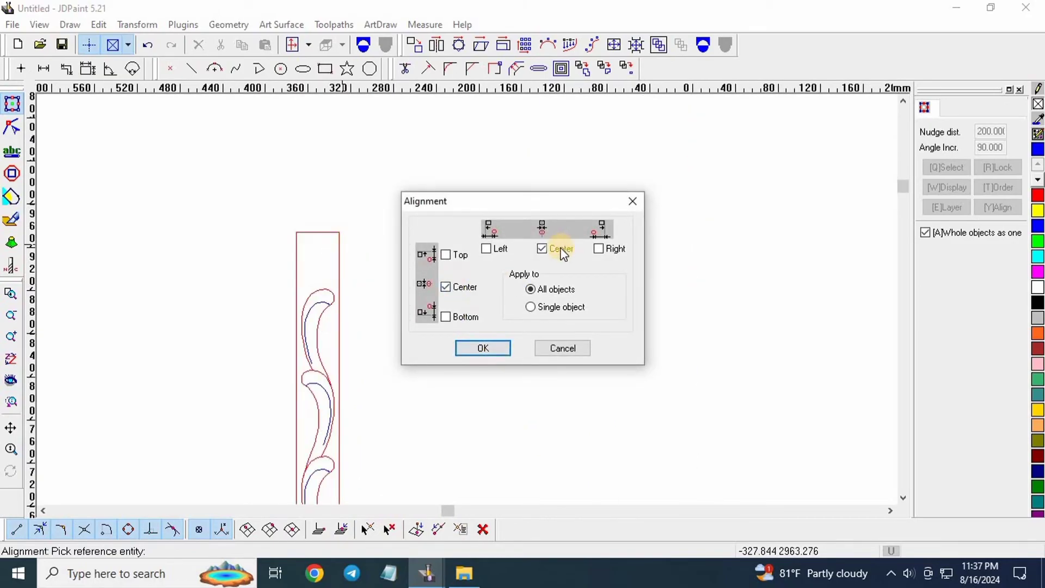
{"action": "left_click", "coordinate": [492, 350]}
{"action": "scroll", "coordinate": [315, 226], "scroll_direction": "down", "scroll_amount": 2}
{"action": "scroll", "coordinate": [327, 191], "scroll_direction": "up", "scroll_amount": 8}
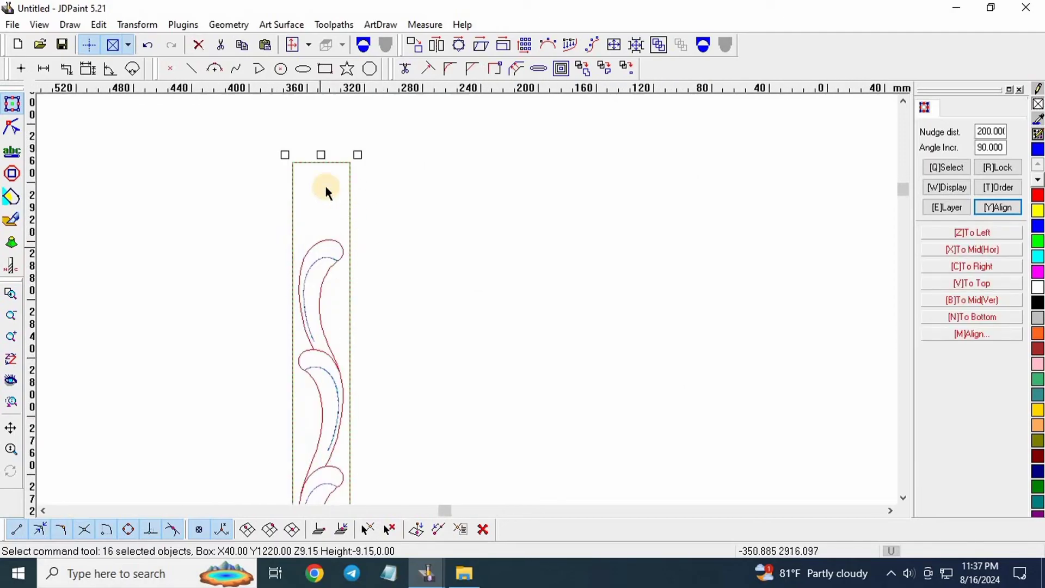
{"action": "scroll", "coordinate": [379, 326], "scroll_direction": "down", "scroll_amount": 4}
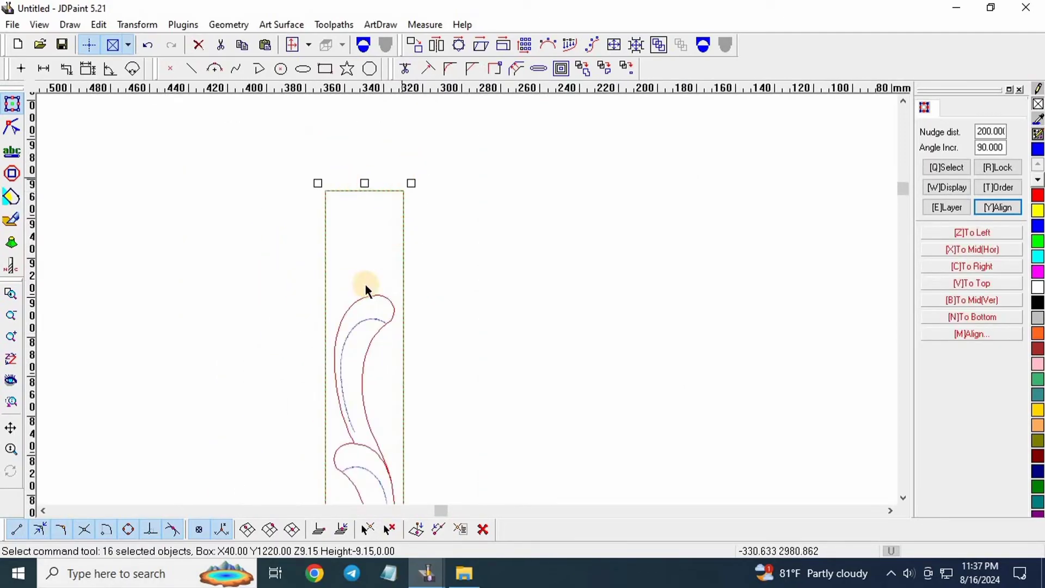
{"action": "scroll", "coordinate": [366, 327], "scroll_direction": "up", "scroll_amount": 6}
{"action": "scroll", "coordinate": [506, 268], "scroll_direction": "up", "scroll_amount": 1}
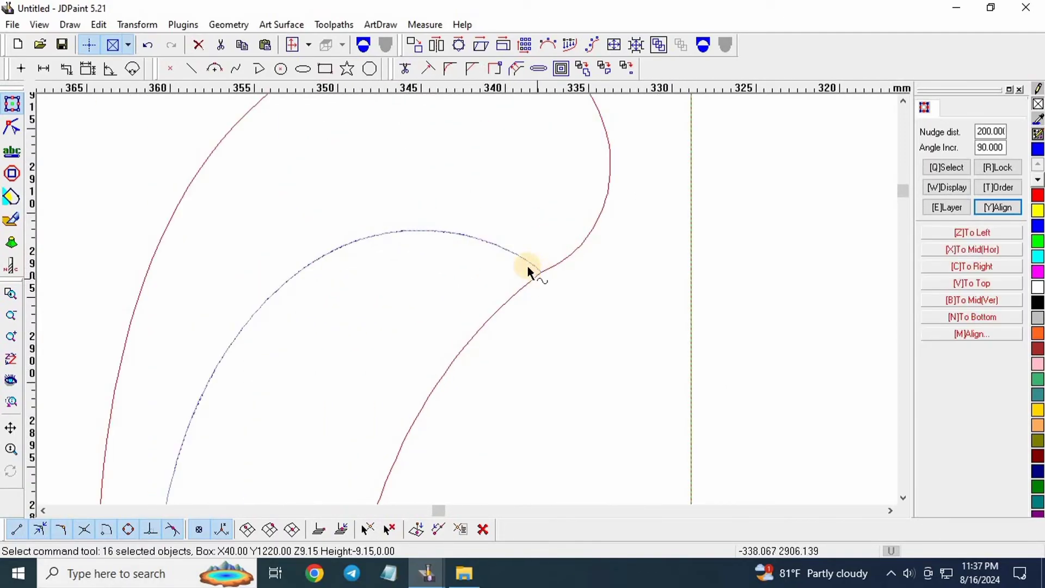
{"action": "scroll", "coordinate": [330, 367], "scroll_direction": "down", "scroll_amount": 3}
{"action": "scroll", "coordinate": [392, 221], "scroll_direction": "up", "scroll_amount": 3}
{"action": "scroll", "coordinate": [373, 206], "scroll_direction": "down", "scroll_amount": 5}
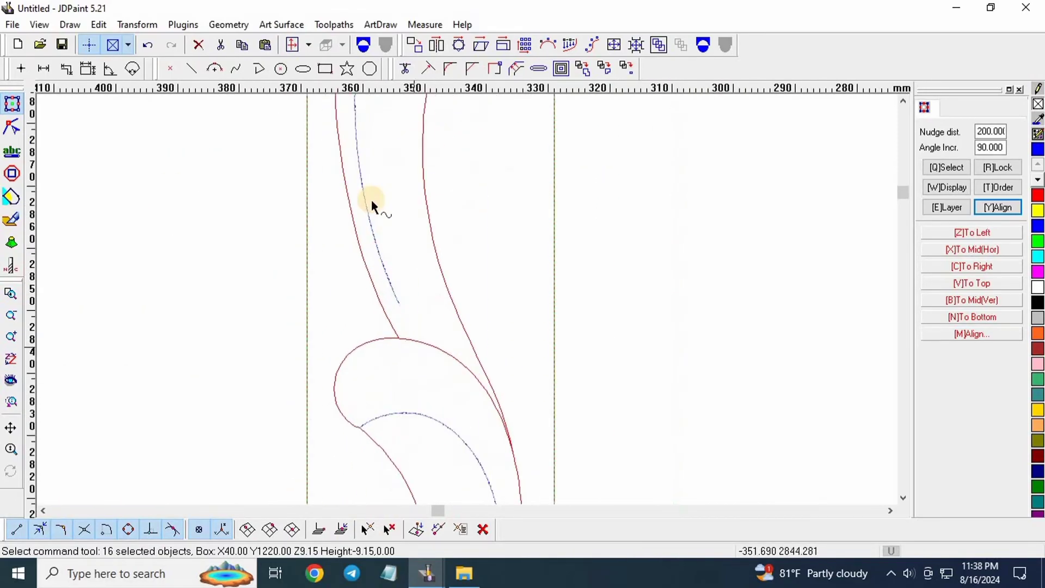
{"action": "scroll", "coordinate": [442, 261], "scroll_direction": "up", "scroll_amount": 4}
{"action": "scroll", "coordinate": [387, 380], "scroll_direction": "up", "scroll_amount": 2}
{"action": "scroll", "coordinate": [435, 261], "scroll_direction": "down", "scroll_amount": 4}
{"action": "scroll", "coordinate": [415, 299], "scroll_direction": "up", "scroll_amount": 4}
{"action": "scroll", "coordinate": [375, 245], "scroll_direction": "down", "scroll_amount": 2}
{"action": "scroll", "coordinate": [376, 245], "scroll_direction": "down", "scroll_amount": 3}
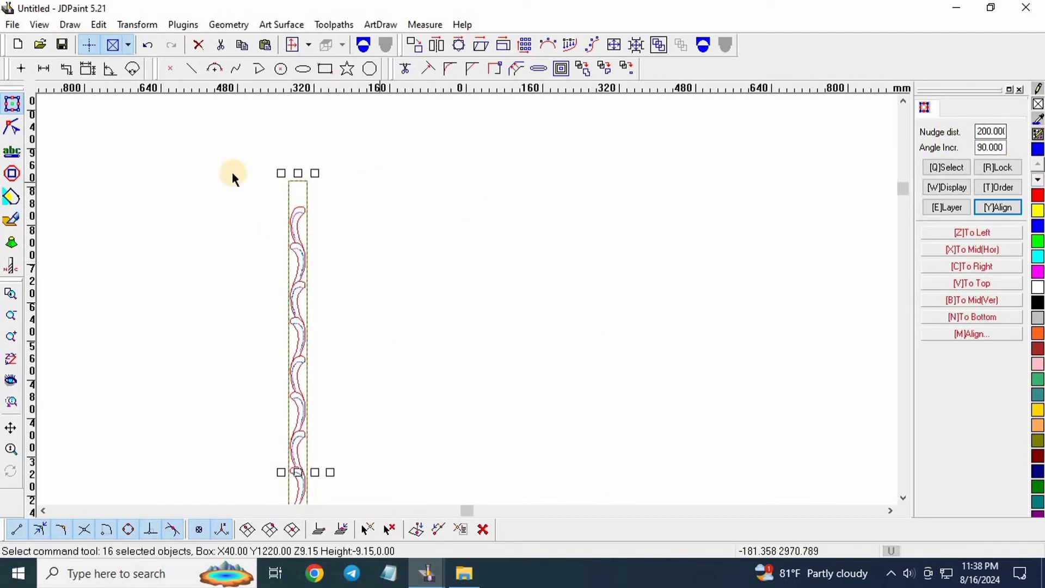
{"action": "scroll", "coordinate": [232, 172], "scroll_direction": "down", "scroll_amount": 2}
Nudge the wave strip two steps right beside the vine strip and deselect it.
{"action": "key", "text": "ctrl+Right"}
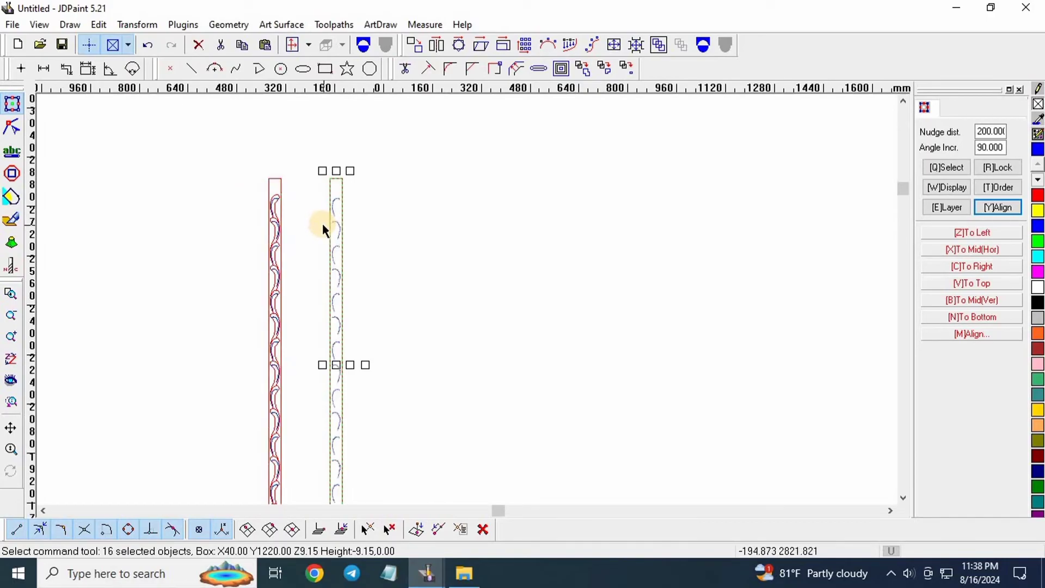
{"action": "key", "text": "Right"}
{"action": "key", "text": "Right"}
{"action": "scroll", "coordinate": [247, 171], "scroll_direction": "down", "scroll_amount": 3}
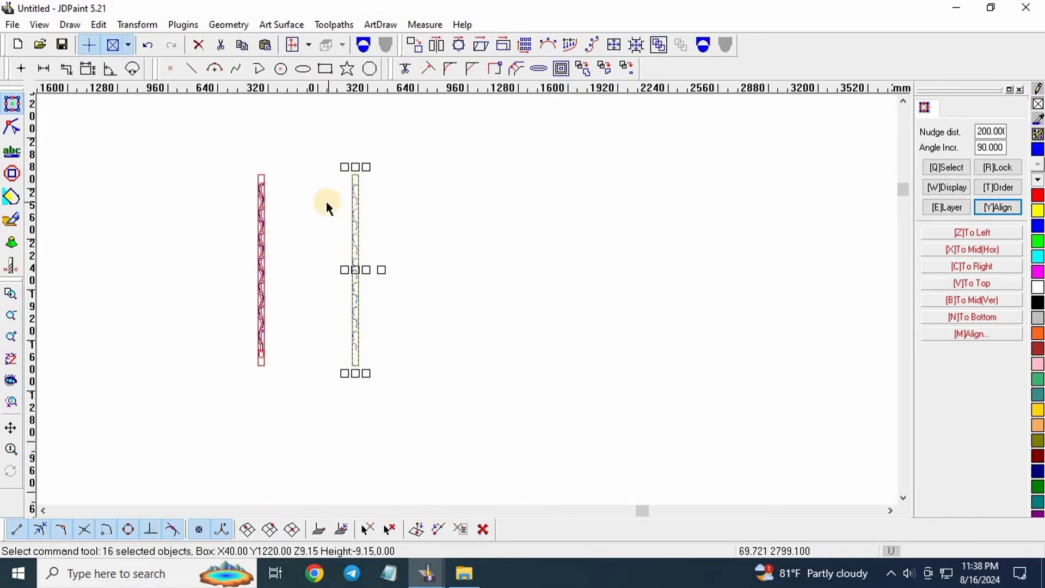
{"action": "left_click", "coordinate": [328, 202]}
{"action": "scroll", "coordinate": [360, 198], "scroll_direction": "up", "scroll_amount": 4}
{"action": "scroll", "coordinate": [358, 156], "scroll_direction": "down", "scroll_amount": 3}
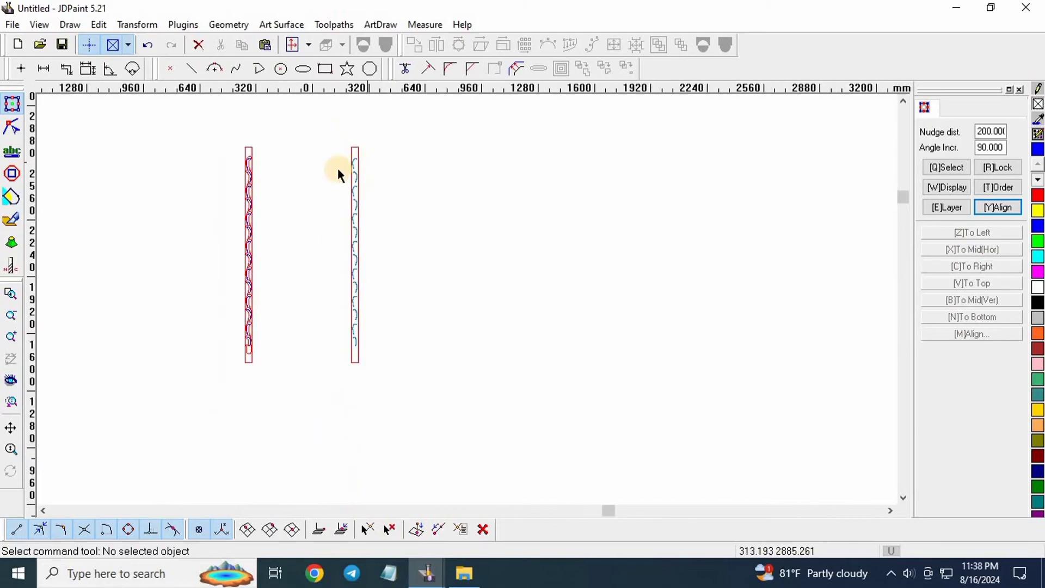
Export the wave strip's selected toolpaths as 'round khuti fluting' on the Desktop.
{"action": "left_click_drag", "start_coordinate": [335, 153], "coordinate": [436, 355]}
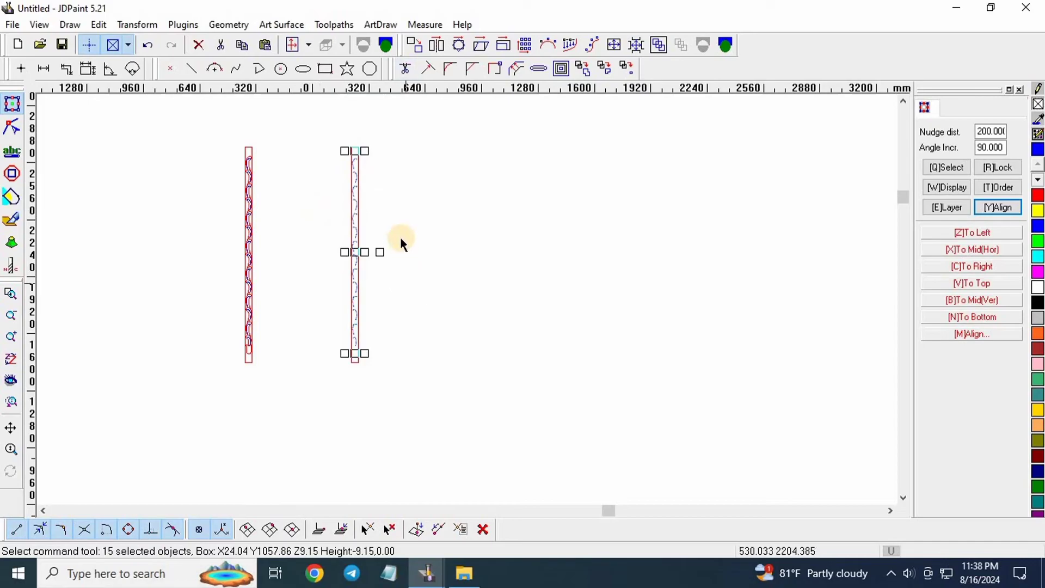
{"action": "left_click", "coordinate": [337, 24]}
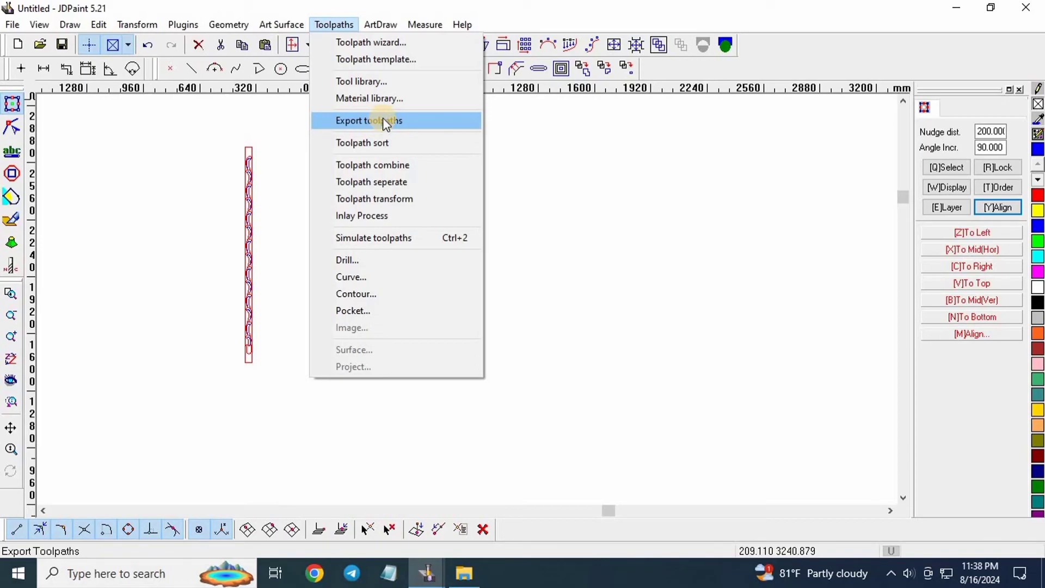
{"action": "left_click", "coordinate": [383, 119]}
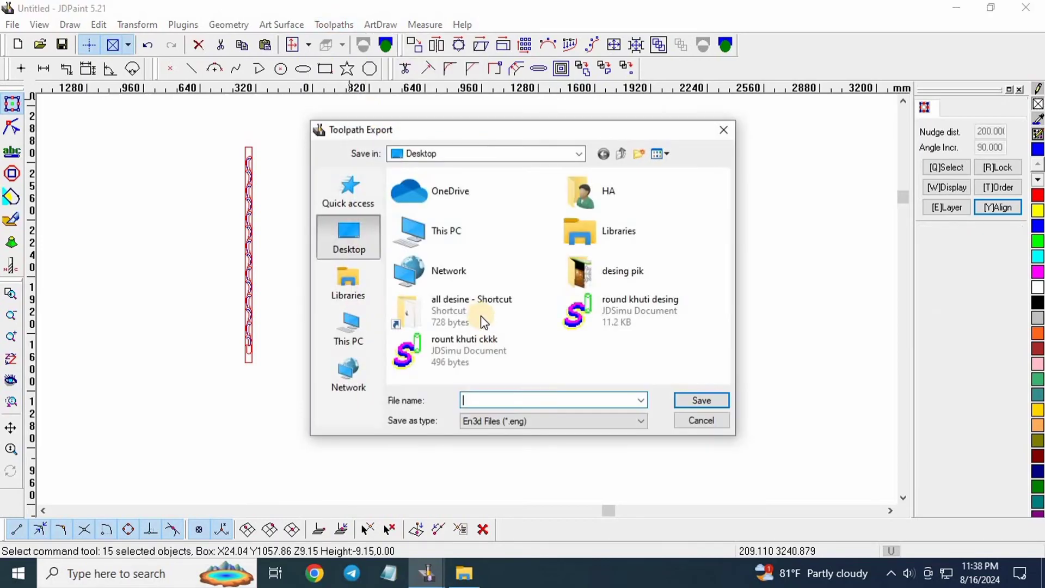
{"action": "left_click", "coordinate": [497, 403]}
{"action": "type", "text": "roun"}
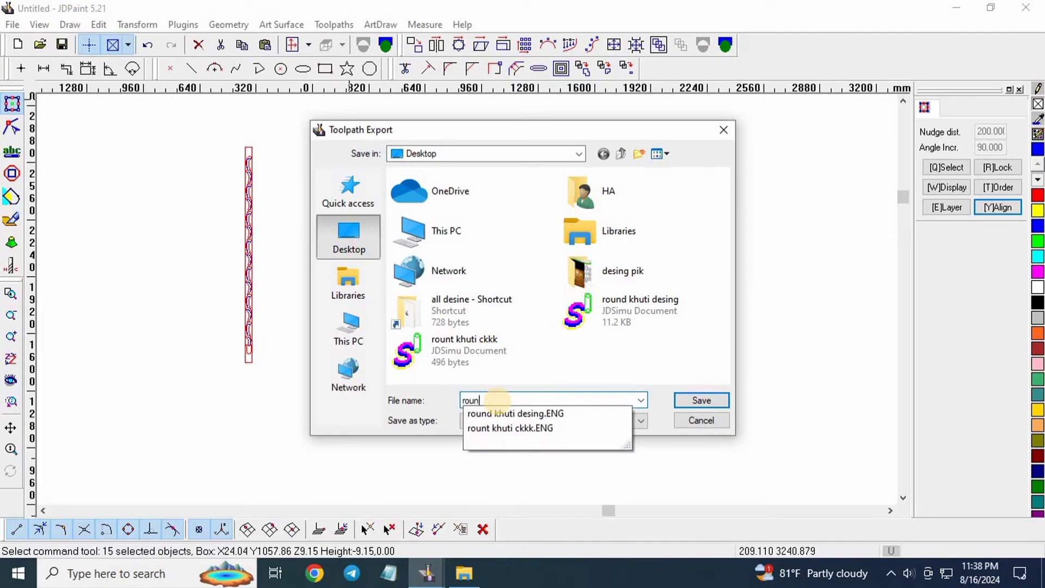
{"action": "type", "text": "d khu"}
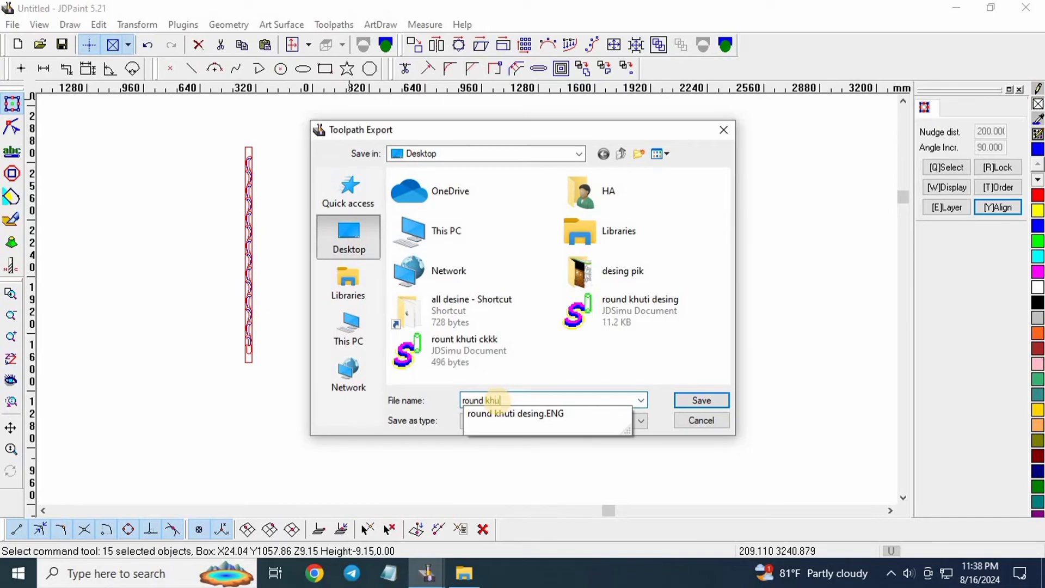
{"action": "type", "text": "ti f"}
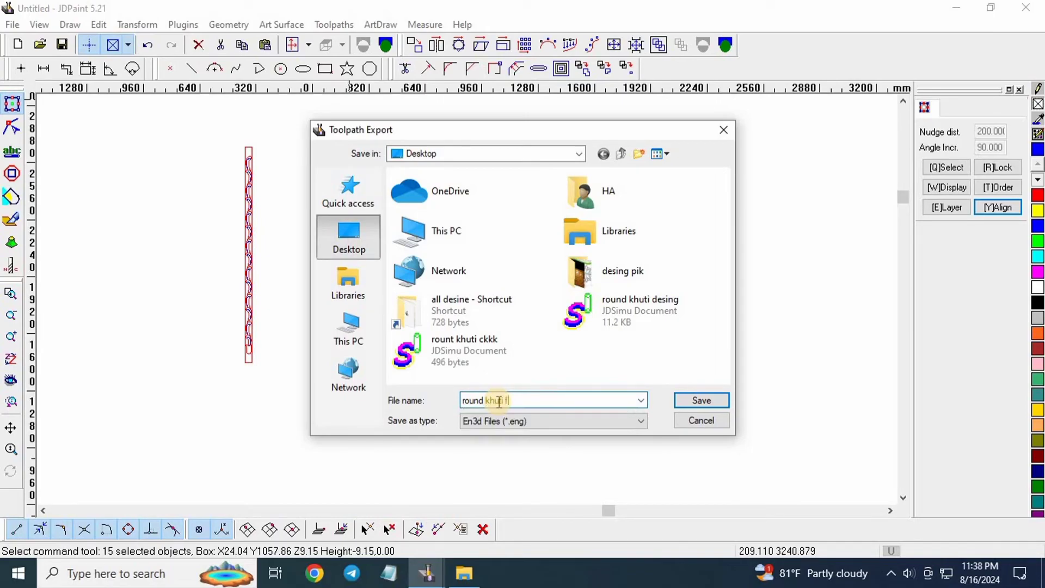
{"action": "type", "text": "luting"}
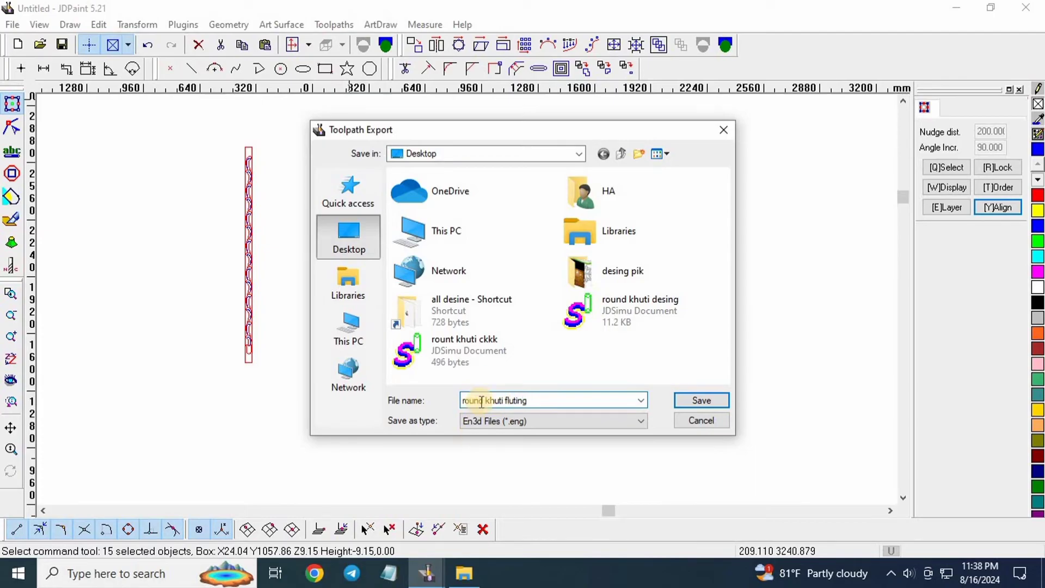
{"action": "left_click", "coordinate": [684, 401]}
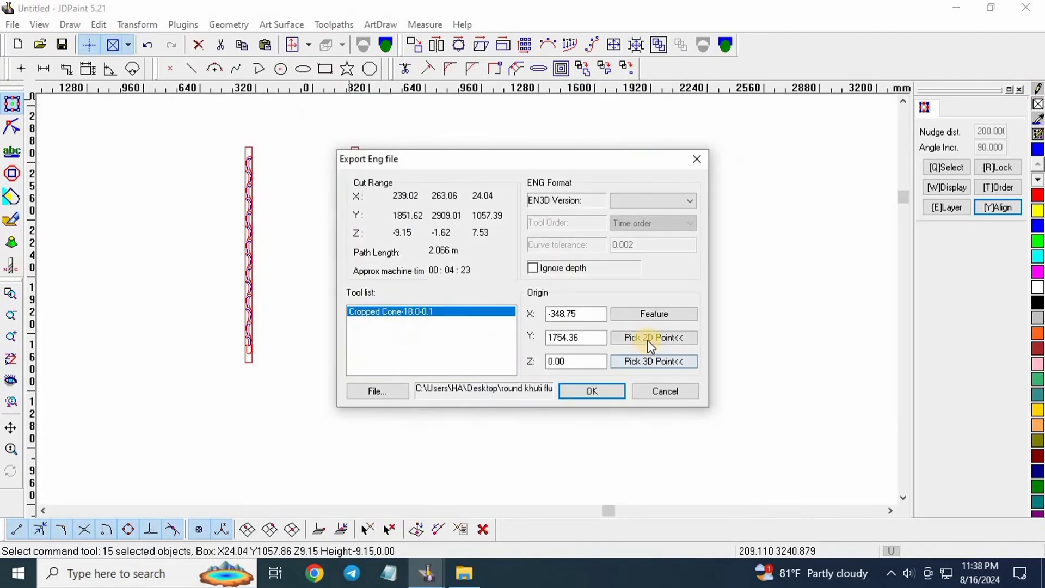
Set the export origin at the wave strip's bottom midpoint.
{"action": "scroll", "coordinate": [249, 379], "scroll_direction": "up", "scroll_amount": 3}
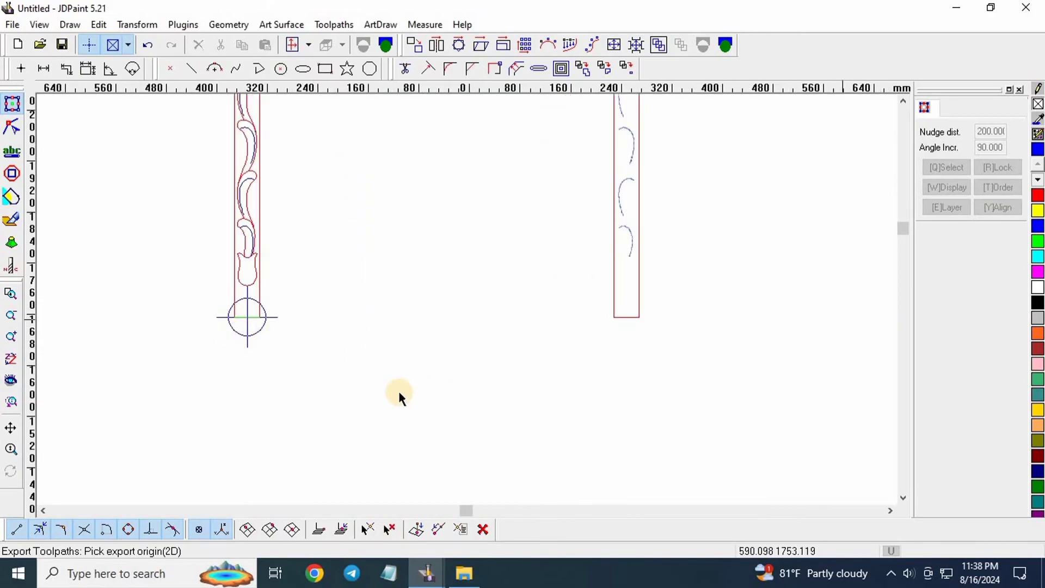
{"action": "scroll", "coordinate": [319, 420], "scroll_direction": "down", "scroll_amount": 2}
{"action": "scroll", "coordinate": [361, 351], "scroll_direction": "down", "scroll_amount": 1}
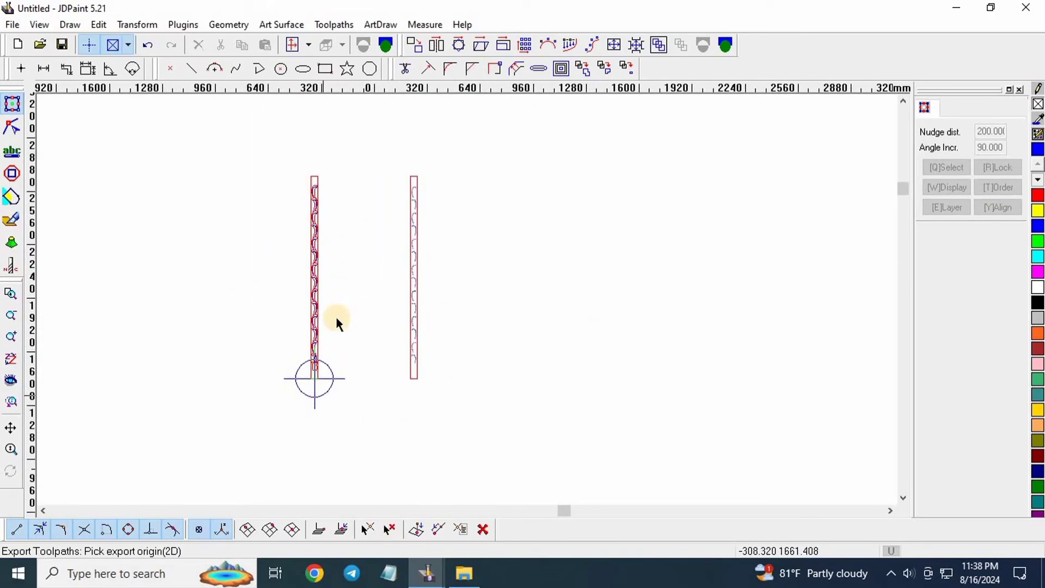
{"action": "scroll", "coordinate": [336, 321], "scroll_direction": "up", "scroll_amount": 2}
{"action": "scroll", "coordinate": [305, 345], "scroll_direction": "down", "scroll_amount": 1}
{"action": "scroll", "coordinate": [312, 337], "scroll_direction": "up", "scroll_amount": 5}
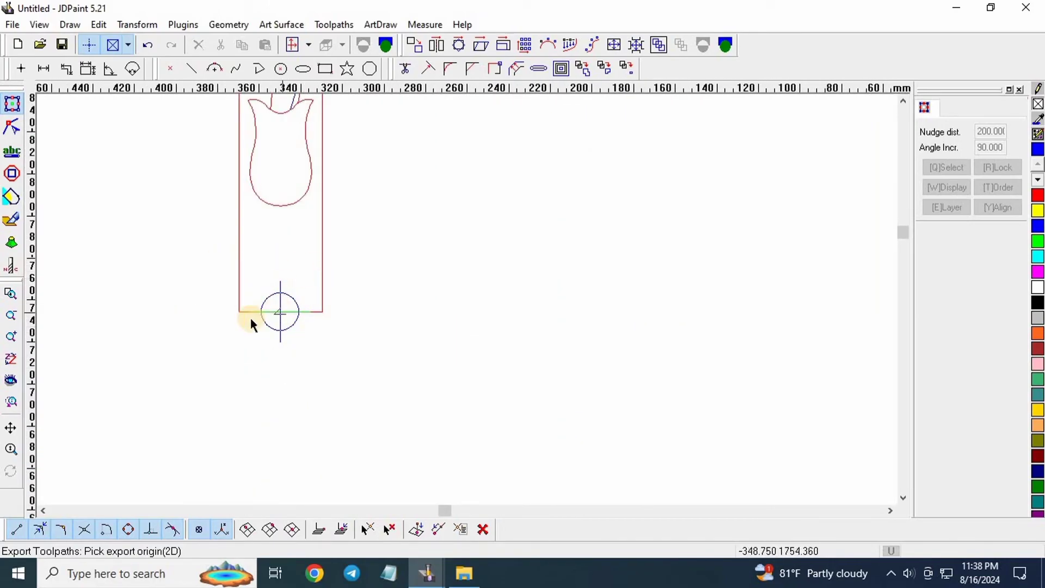
{"action": "scroll", "coordinate": [234, 337], "scroll_direction": "down", "scroll_amount": 4}
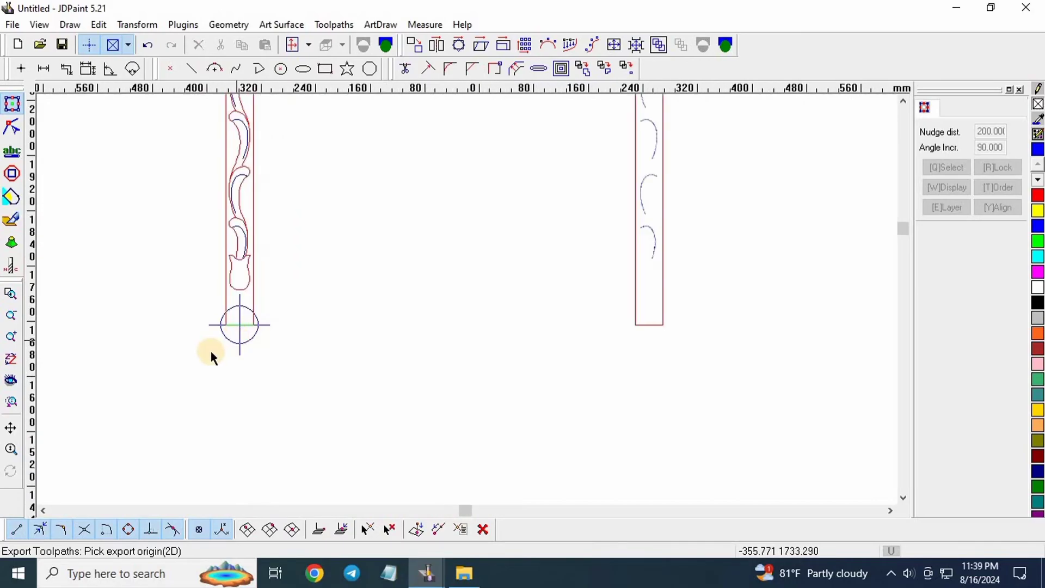
{"action": "scroll", "coordinate": [225, 305], "scroll_direction": "up", "scroll_amount": 4}
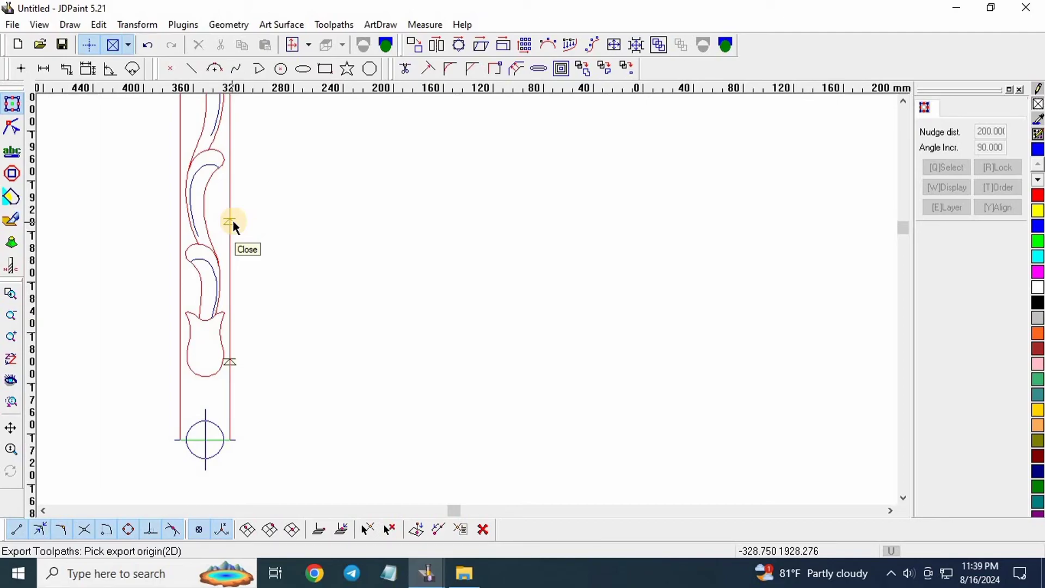
{"action": "scroll", "coordinate": [226, 270], "scroll_direction": "down", "scroll_amount": 3}
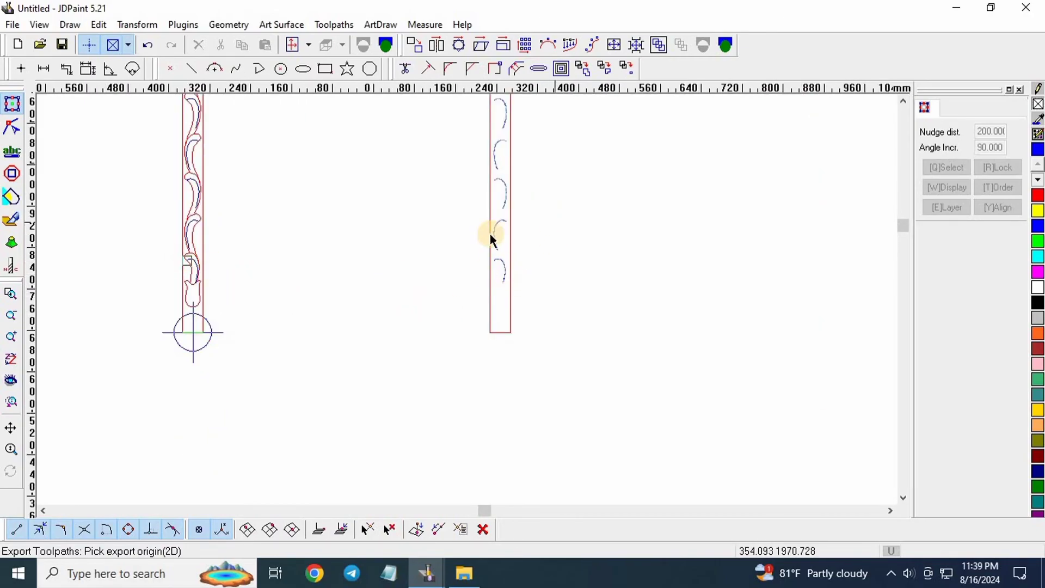
{"action": "scroll", "coordinate": [470, 162], "scroll_direction": "up", "scroll_amount": 2}
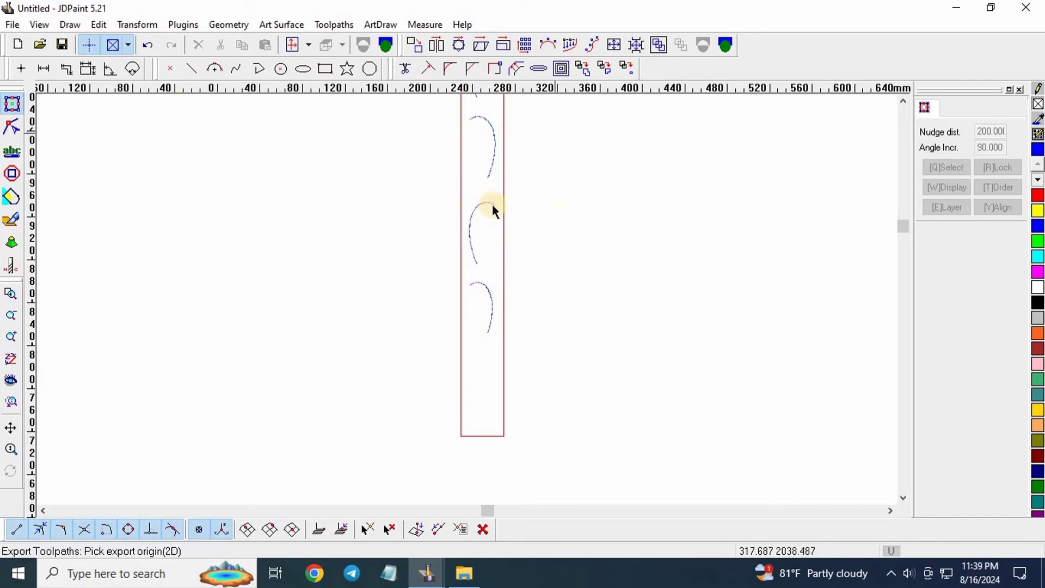
{"action": "scroll", "coordinate": [504, 324], "scroll_direction": "down", "scroll_amount": 1}
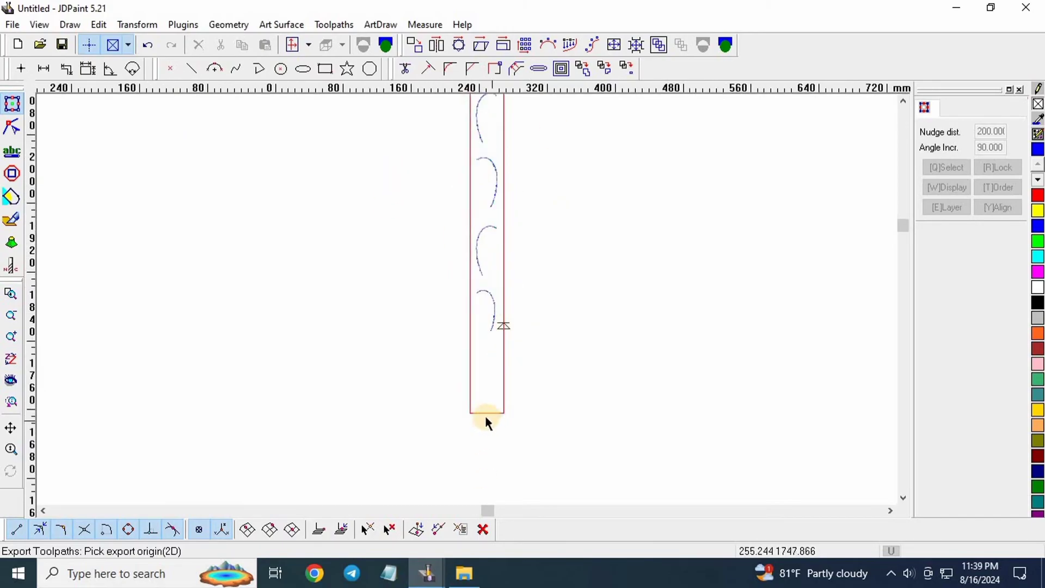
{"action": "scroll", "coordinate": [553, 370], "scroll_direction": "down", "scroll_amount": 2}
{"action": "scroll", "coordinate": [262, 390], "scroll_direction": "up", "scroll_amount": 3}
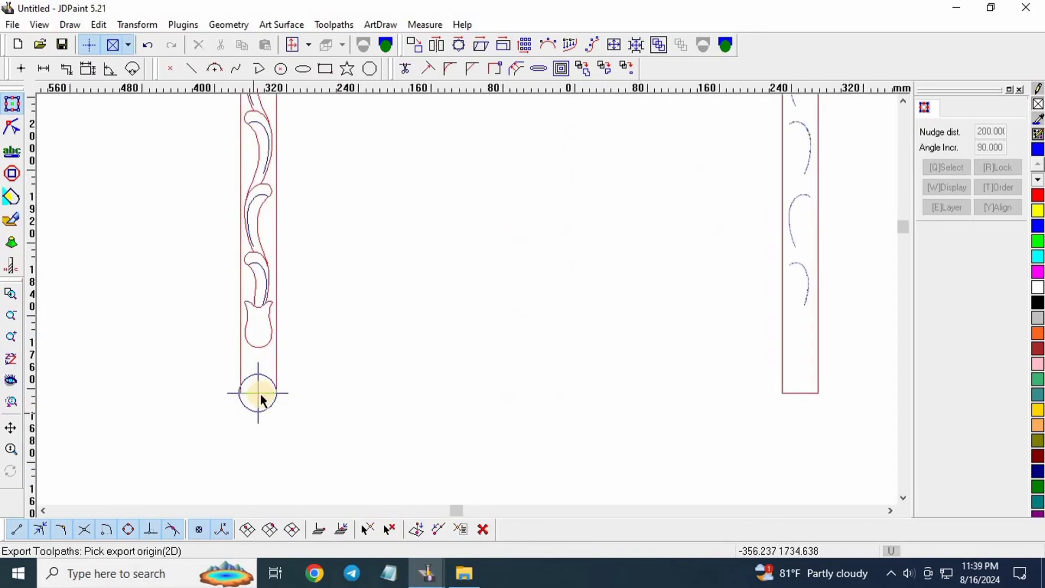
{"action": "scroll", "coordinate": [262, 397], "scroll_direction": "down", "scroll_amount": 1}
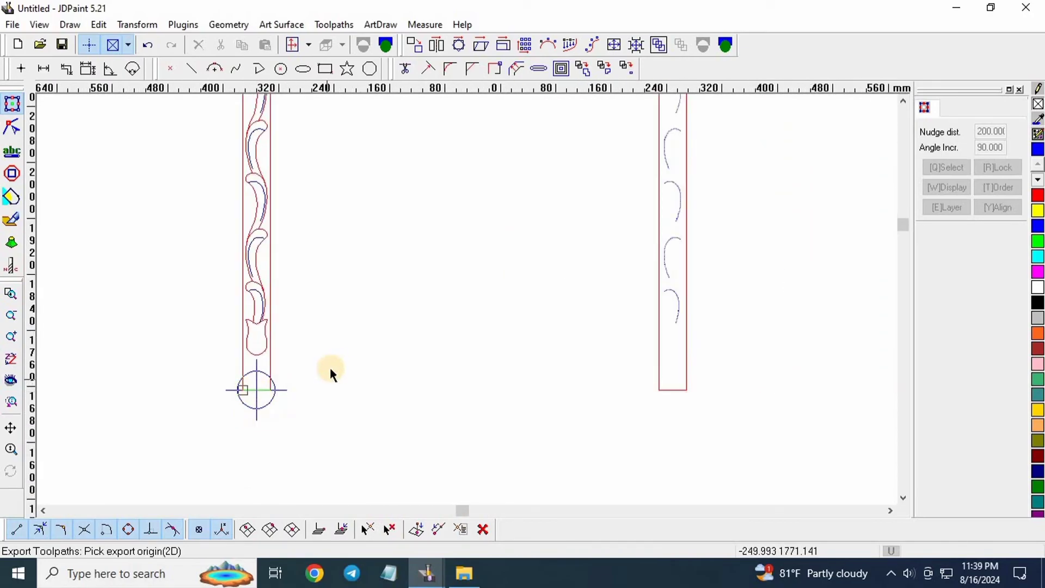
{"action": "scroll", "coordinate": [222, 368], "scroll_direction": "down", "scroll_amount": 1}
{"action": "scroll", "coordinate": [411, 384], "scroll_direction": "up", "scroll_amount": 4}
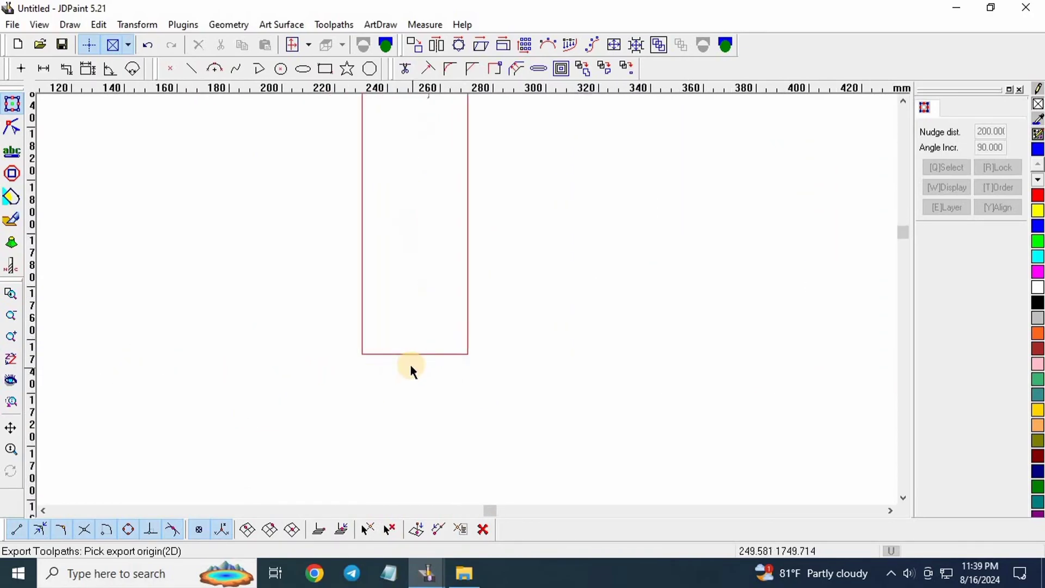
{"action": "scroll", "coordinate": [428, 423], "scroll_direction": "down", "scroll_amount": 2}
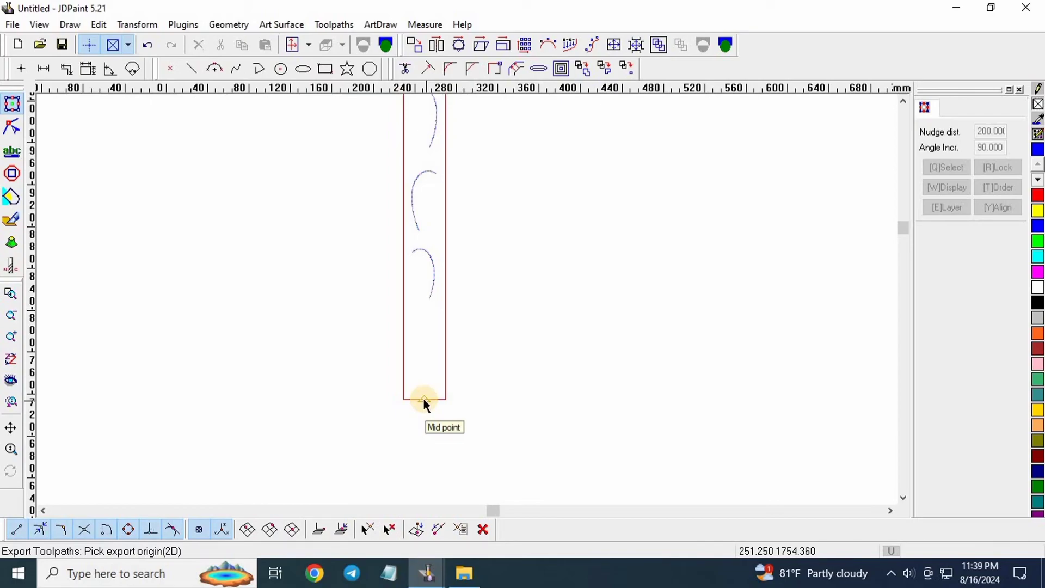
{"action": "left_click", "coordinate": [423, 400]}
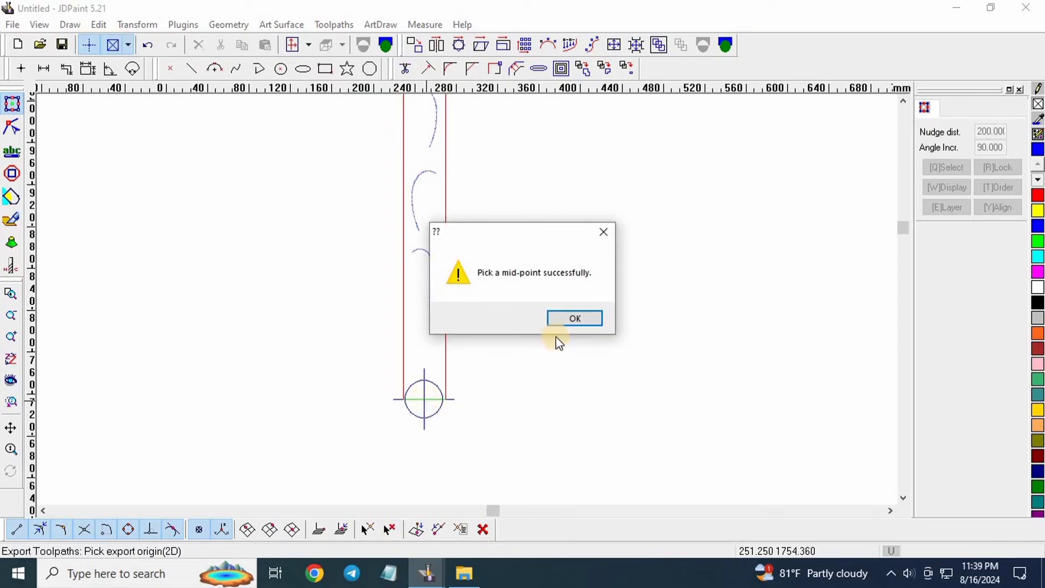
{"action": "left_click", "coordinate": [564, 321]}
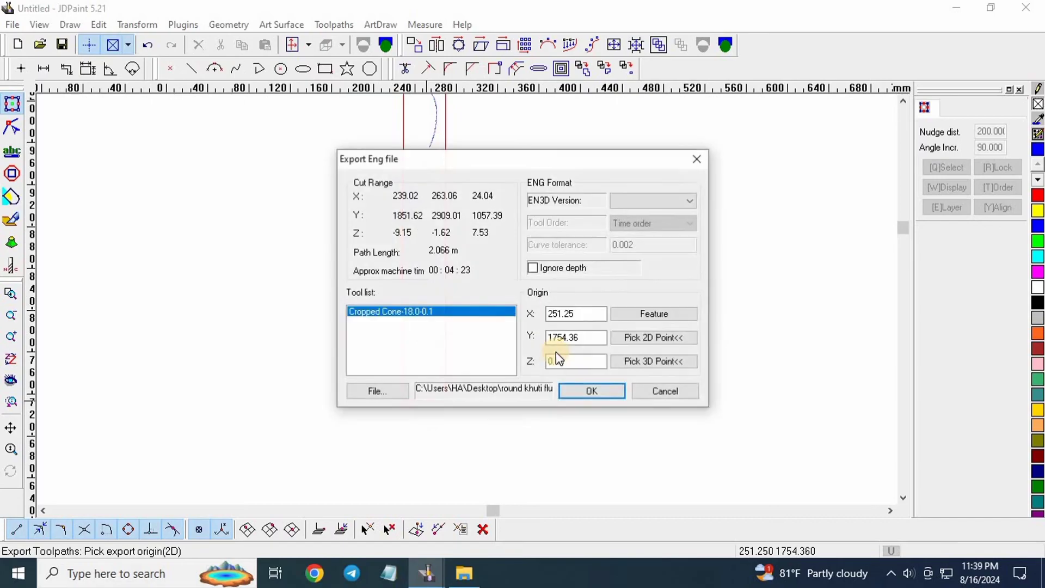
Confirm the ENG export and dismiss the exported toolpath count message.
{"action": "left_click", "coordinate": [602, 390]}
{"action": "left_click", "coordinate": [551, 321]}
{"action": "scroll", "coordinate": [416, 302], "scroll_direction": "down", "scroll_amount": 3}
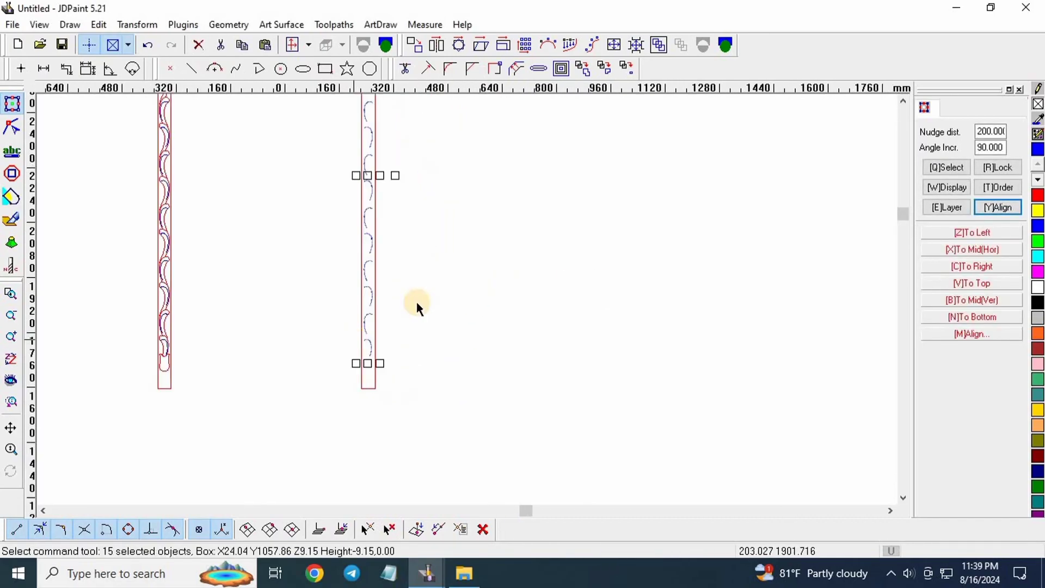
{"action": "scroll", "coordinate": [348, 229], "scroll_direction": "down", "scroll_amount": 1}
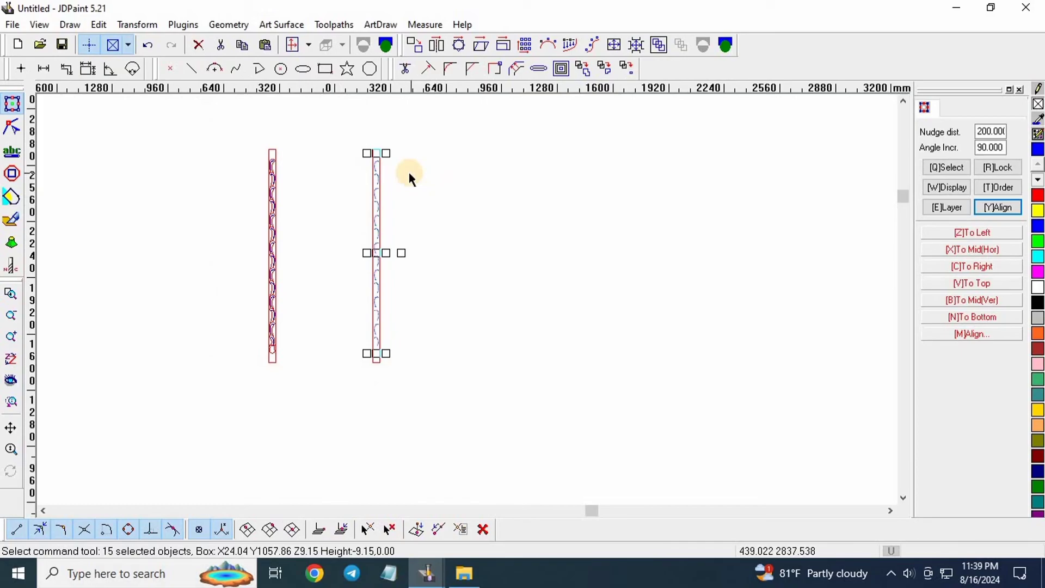